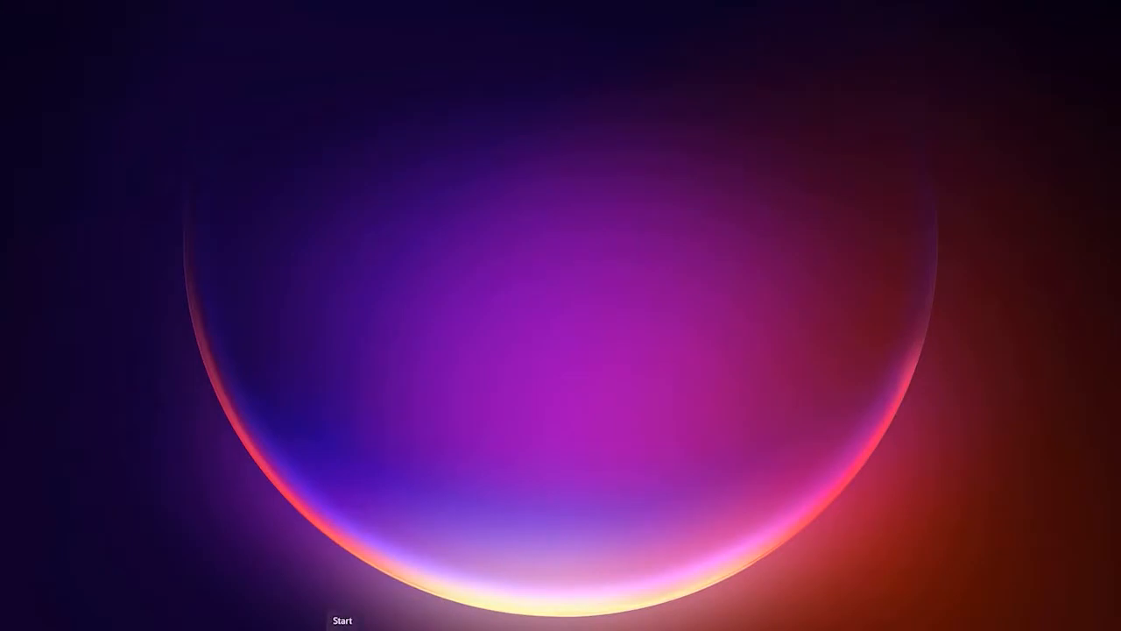
Step: Launch Camtasia 2021 and start a new empty project
left_click(342, 628)
type("camtasia Recorder 2021")
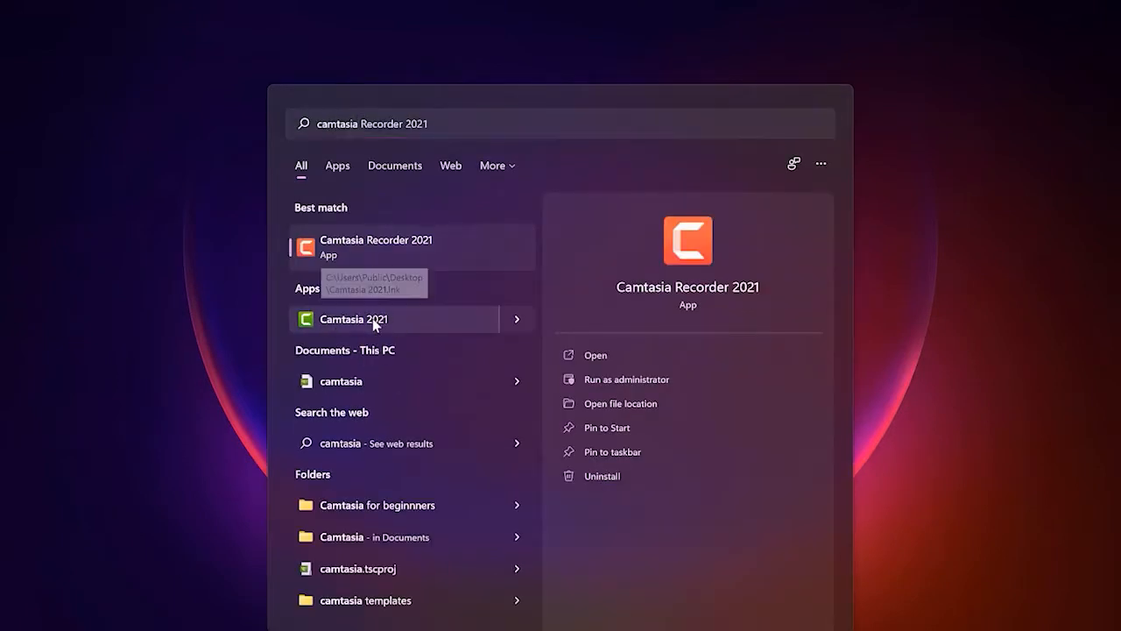
left_click(372, 318)
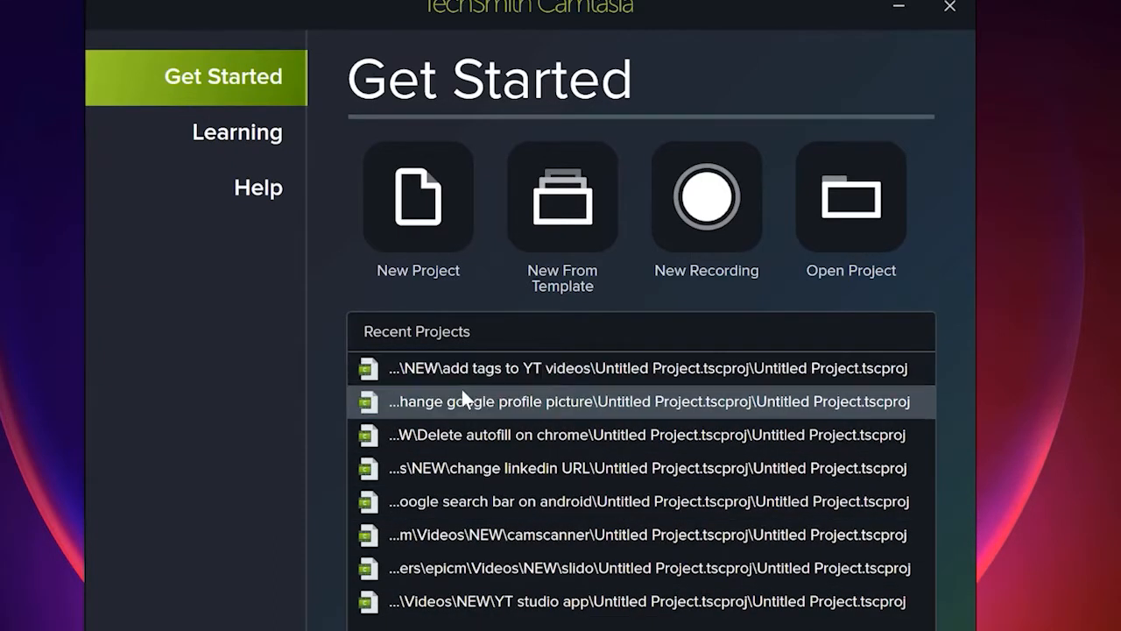
left_click(418, 218)
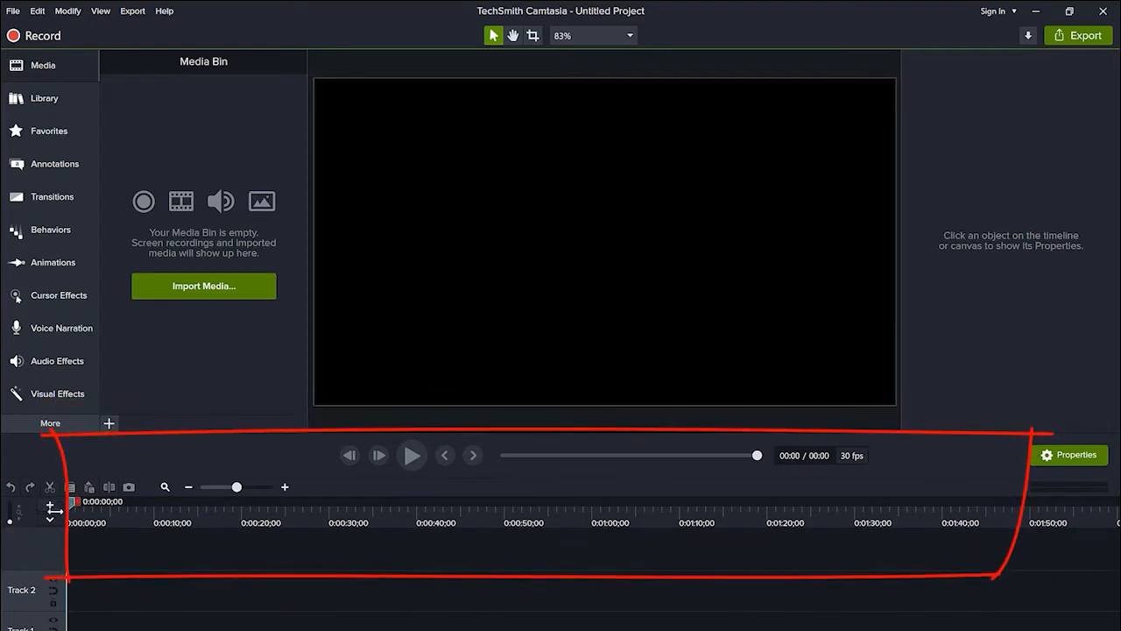
Step: Move the timeline playhead to about 3 seconds and bring up the project's media
left_click_drag(69, 506, 96, 525)
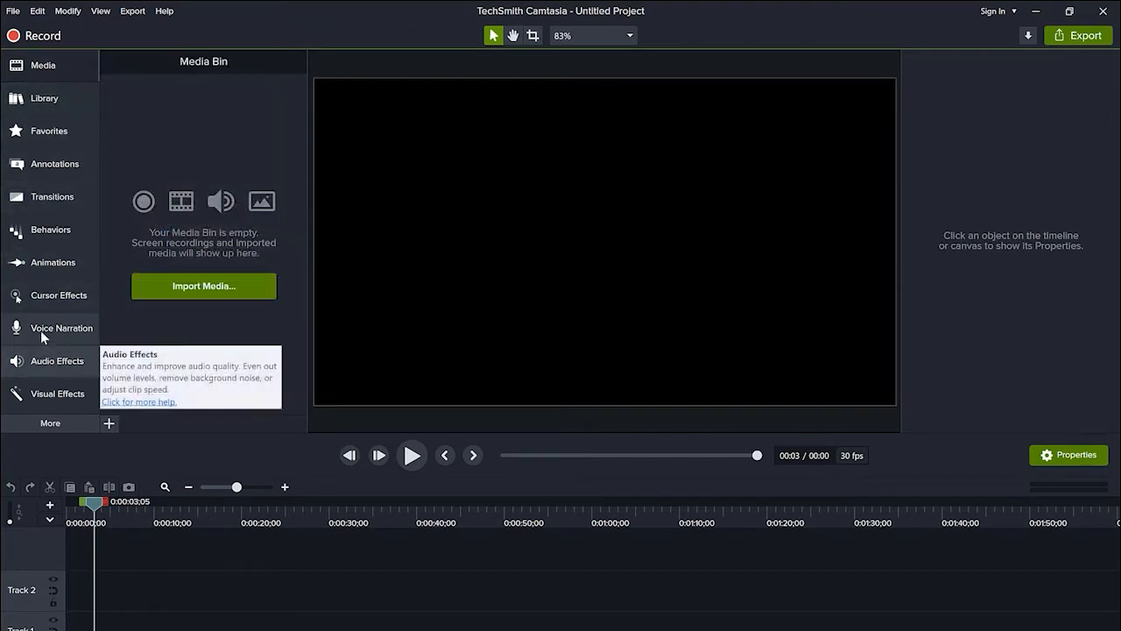
left_click(39, 68)
left_click(39, 68)
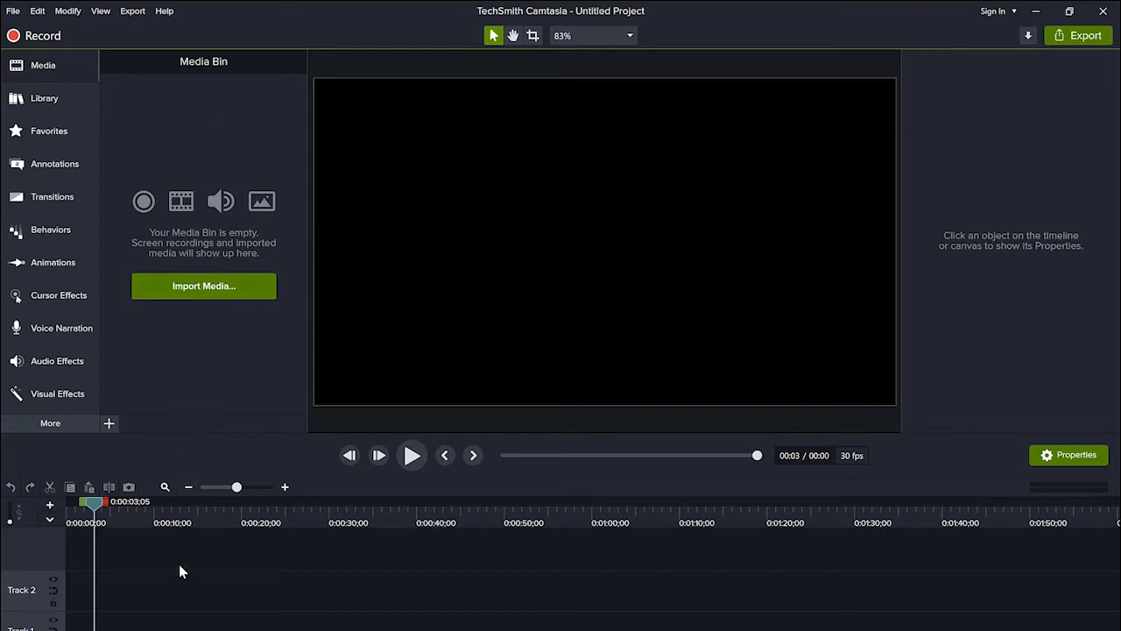
Step: Import the image 11111 from the Pictures folder into the project's media
left_click(178, 289)
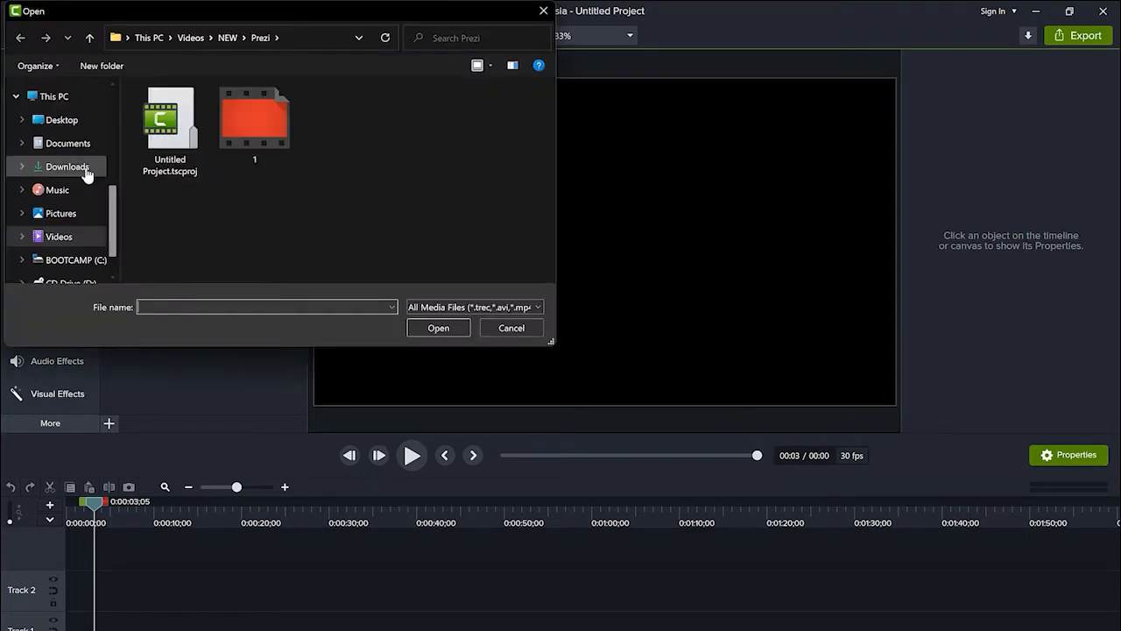
left_click(60, 215)
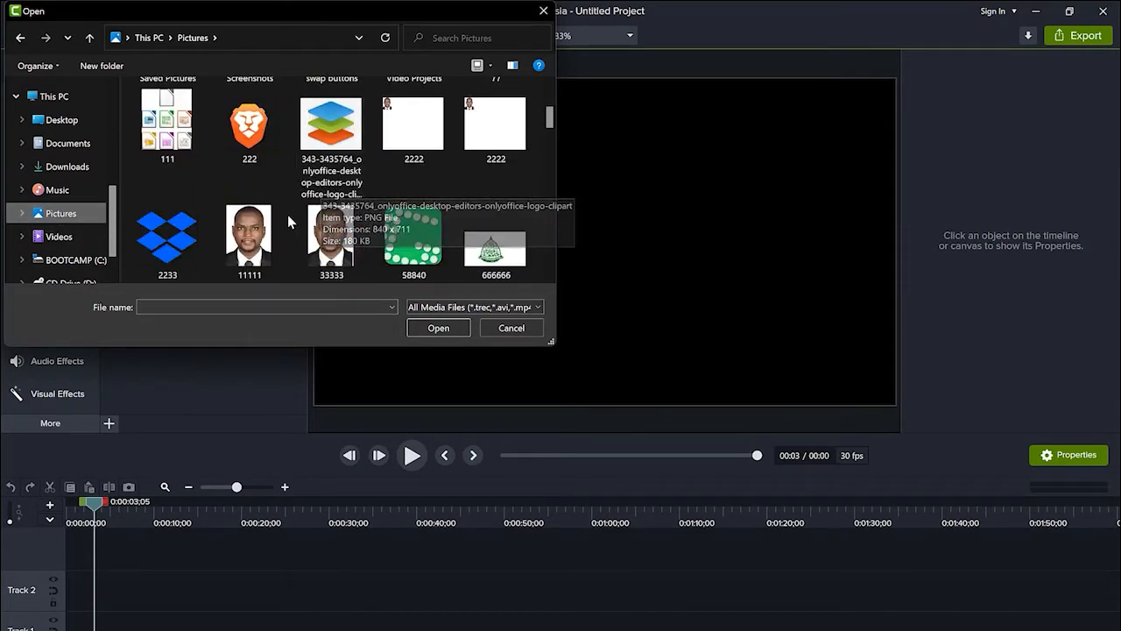
scroll(298, 201, "down", 1)
left_click(261, 175)
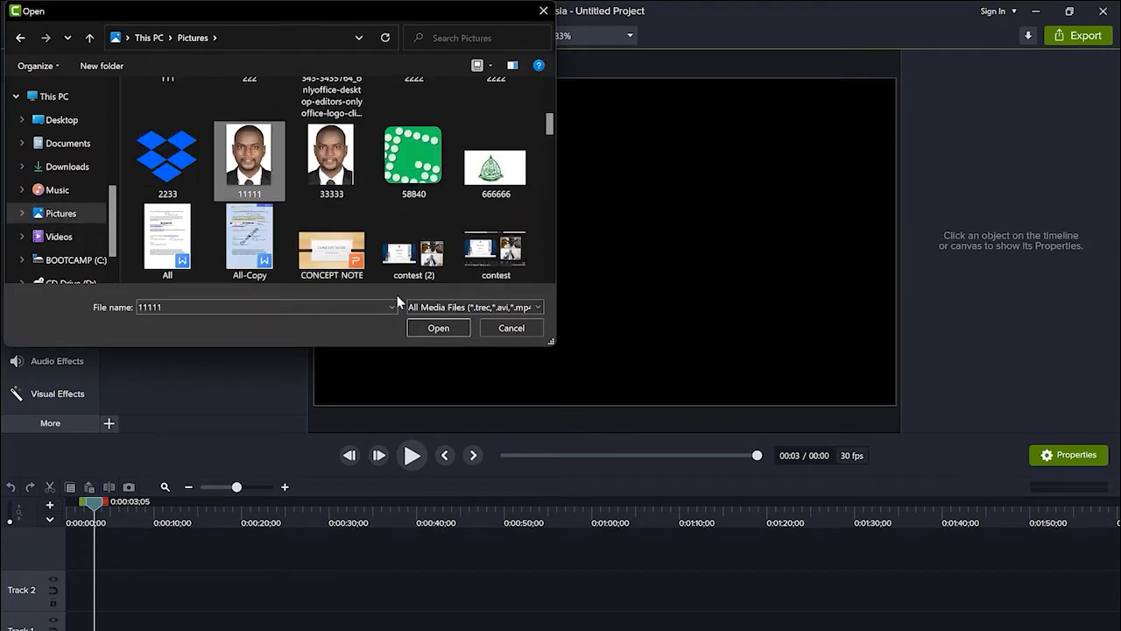
left_click(439, 328)
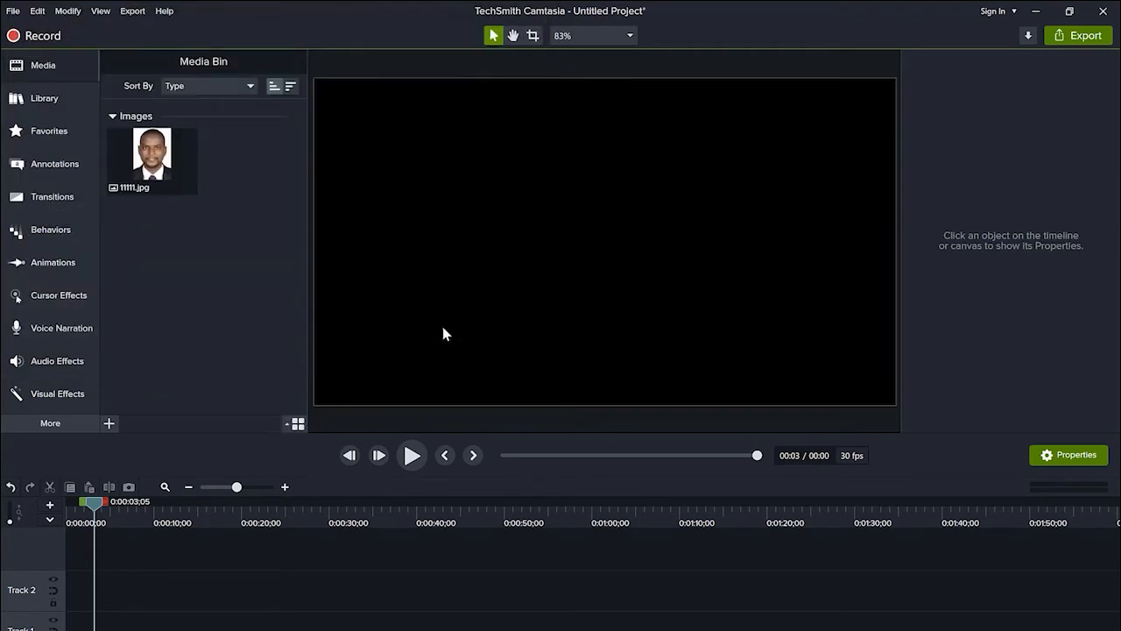
left_click(167, 163)
left_click(169, 335)
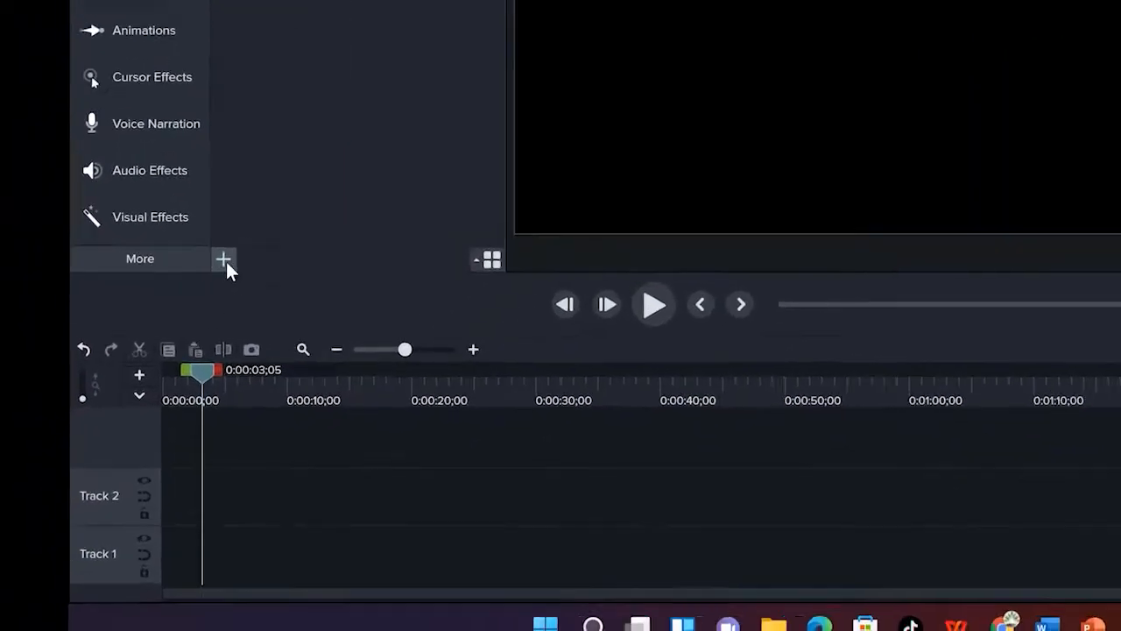
Step: Import the intro video from the intro folder inside Videos
left_click(109, 423)
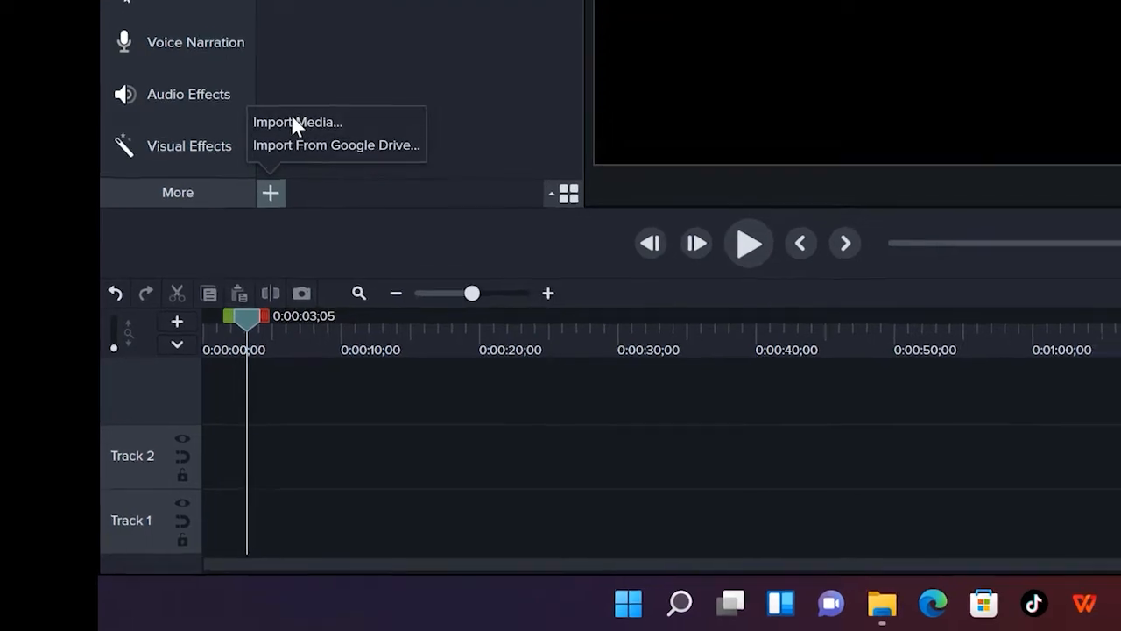
left_click(295, 123)
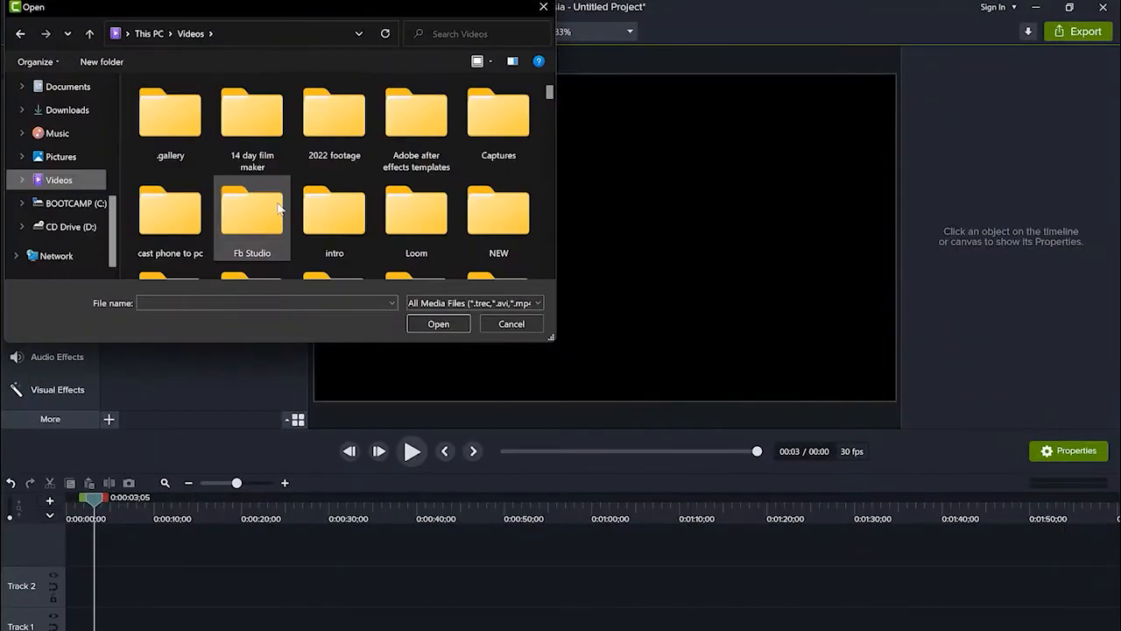
double_click(322, 214)
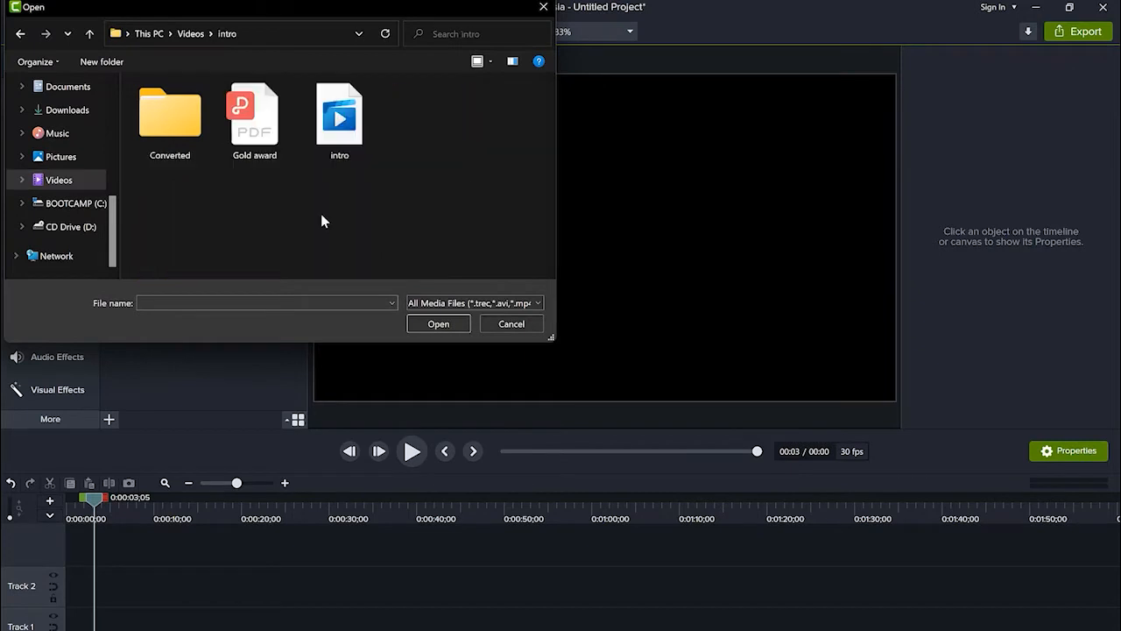
left_click(343, 132)
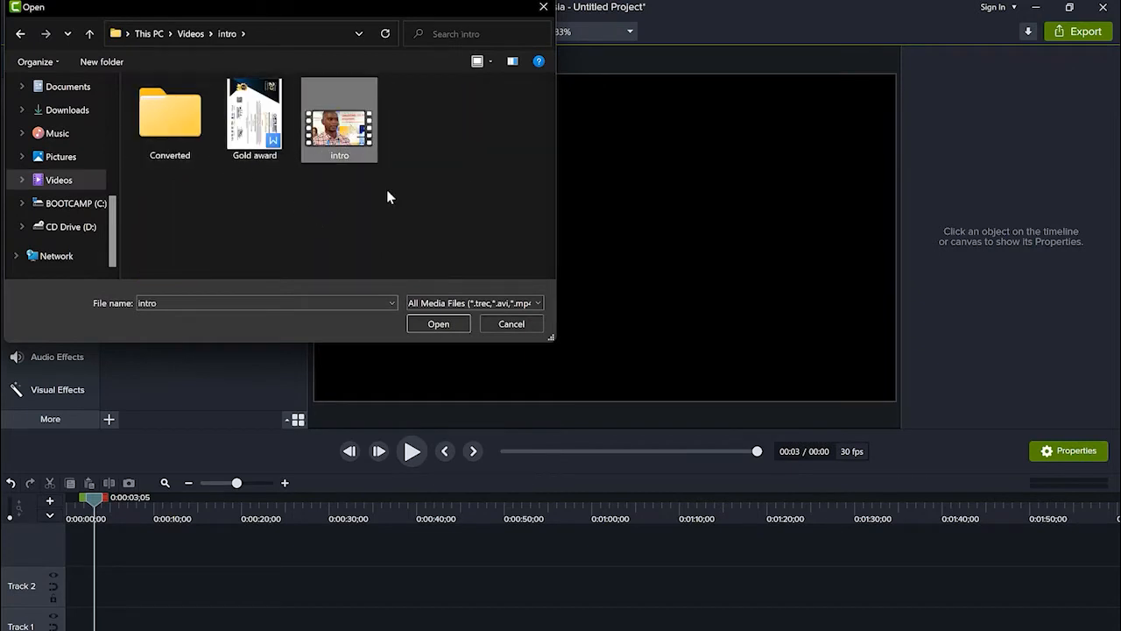
left_click(435, 322)
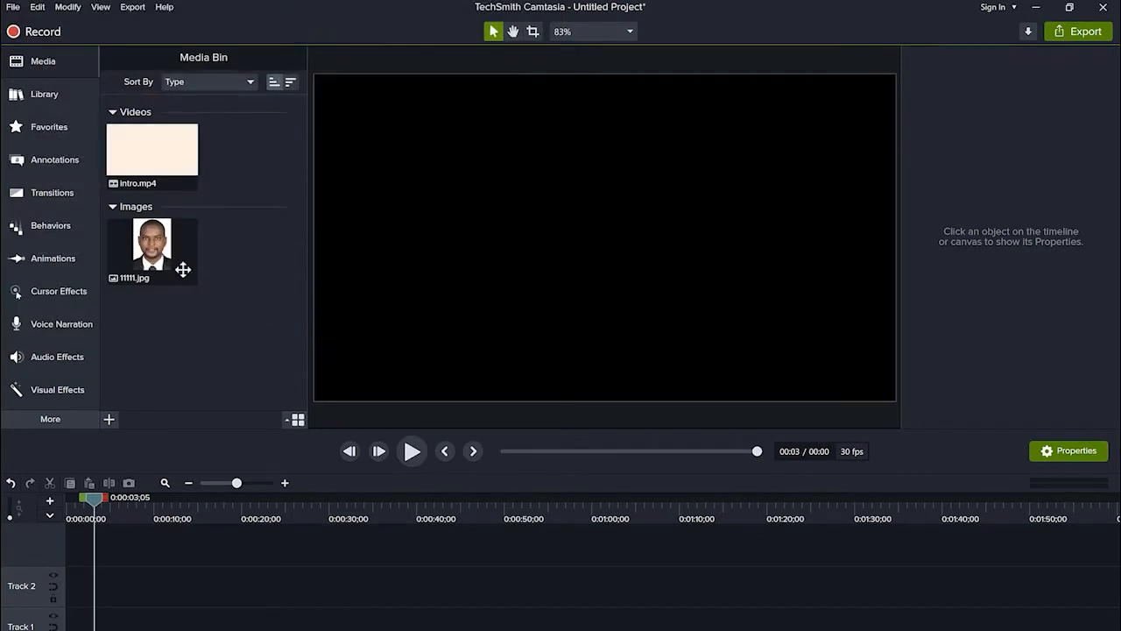
Step: Place intro.mp4 at the start of Track 2 and move the playhead to about 4 seconds
left_click(175, 127)
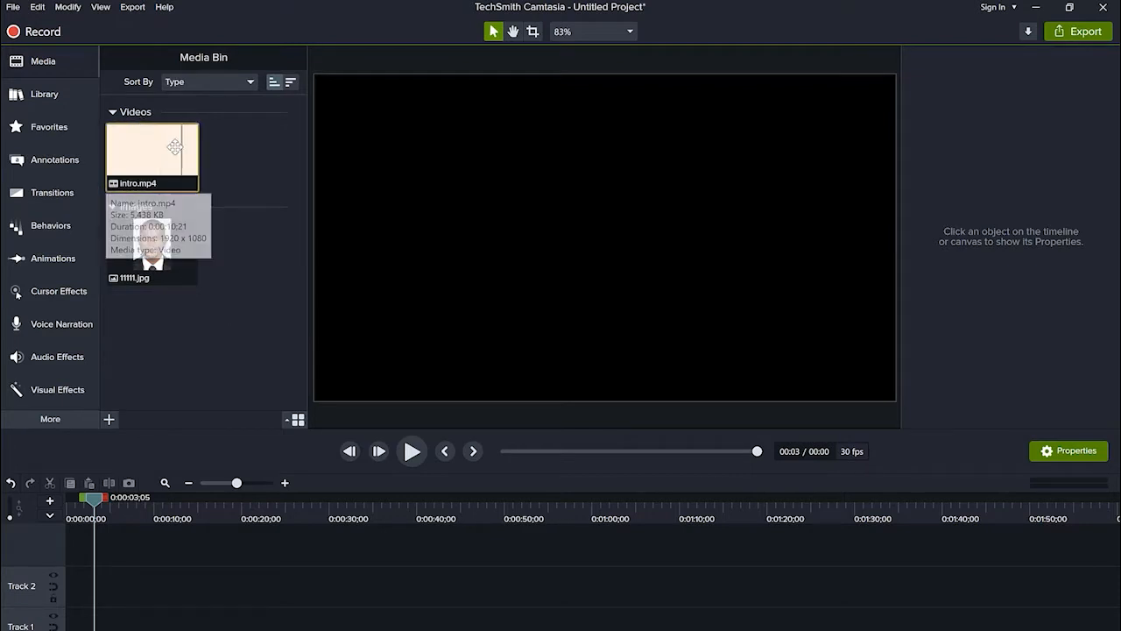
left_click_drag(162, 157, 50, 601)
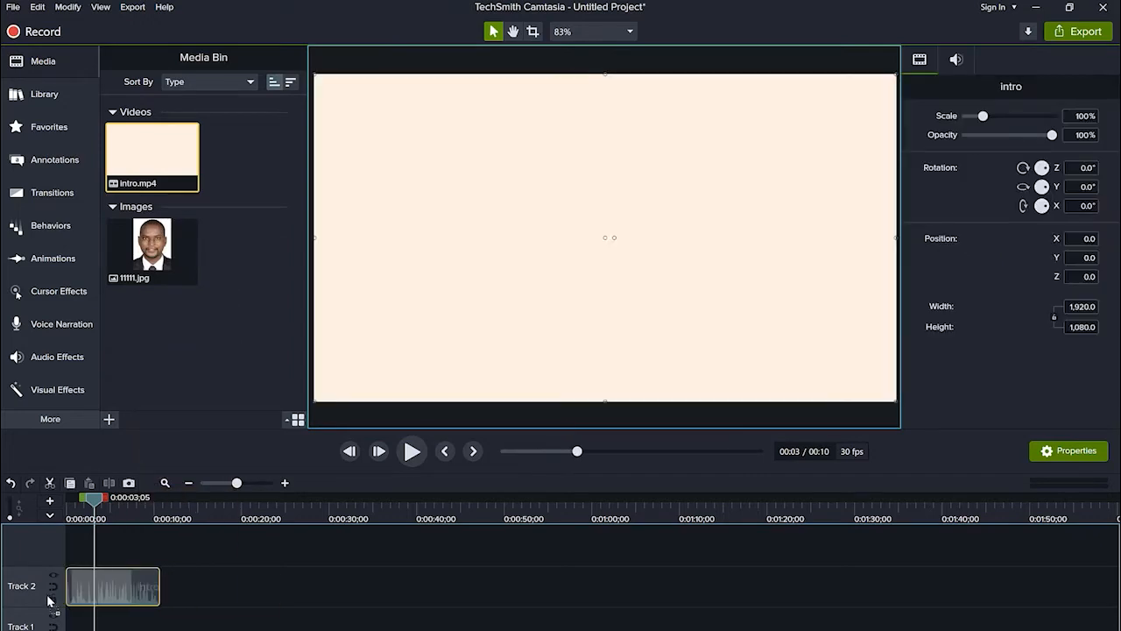
mouse_move(95, 501)
left_mouse_down()
mouse_move(69, 508)
mouse_move(149, 515)
mouse_move(105, 503)
left_mouse_up()
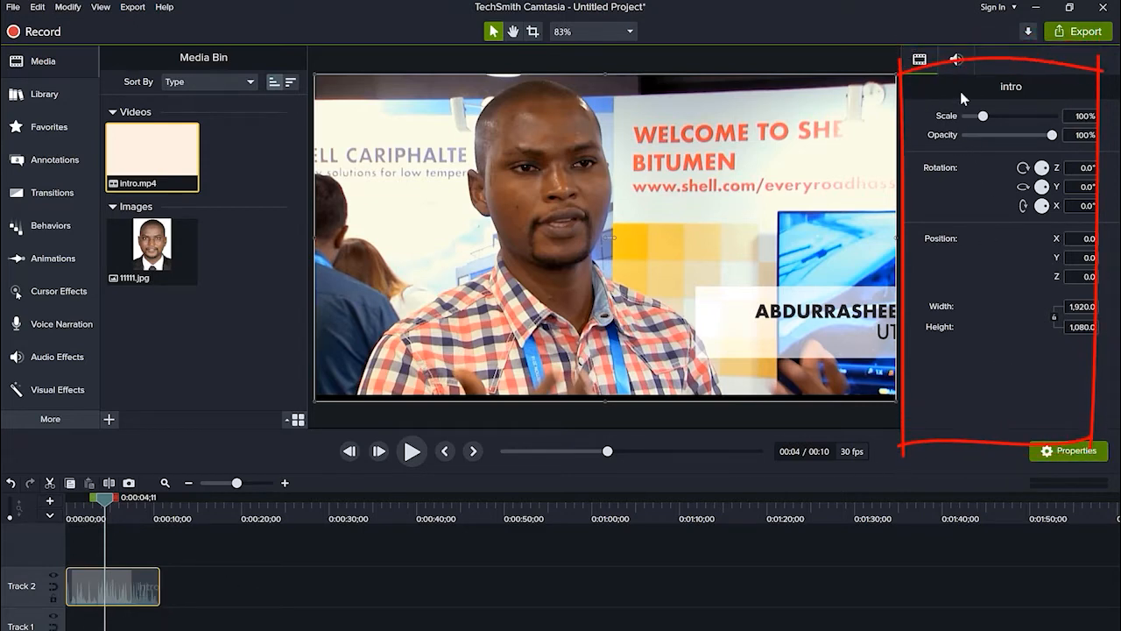
Step: Hide the intro clip's properties and show them again, twice
left_click(1075, 453)
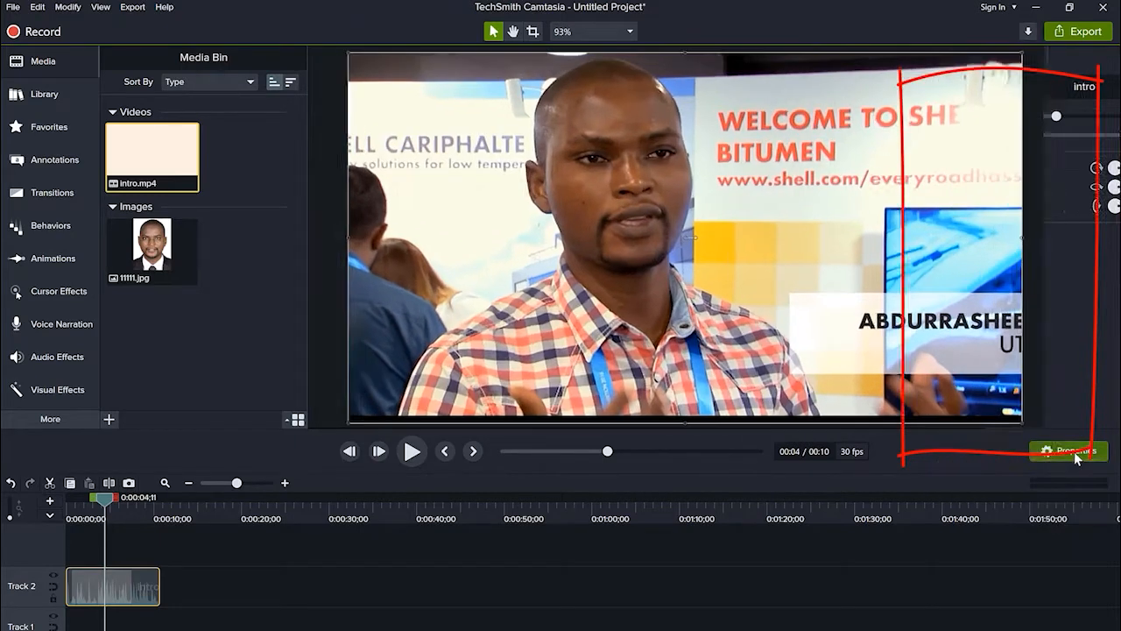
left_click(1074, 453)
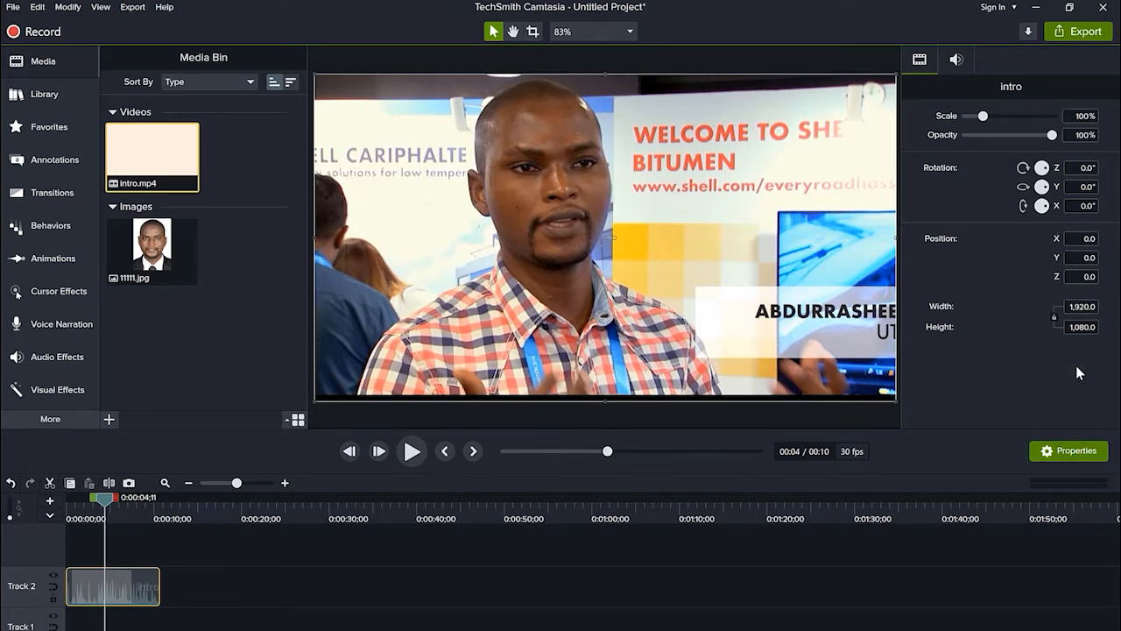
left_click(1084, 450)
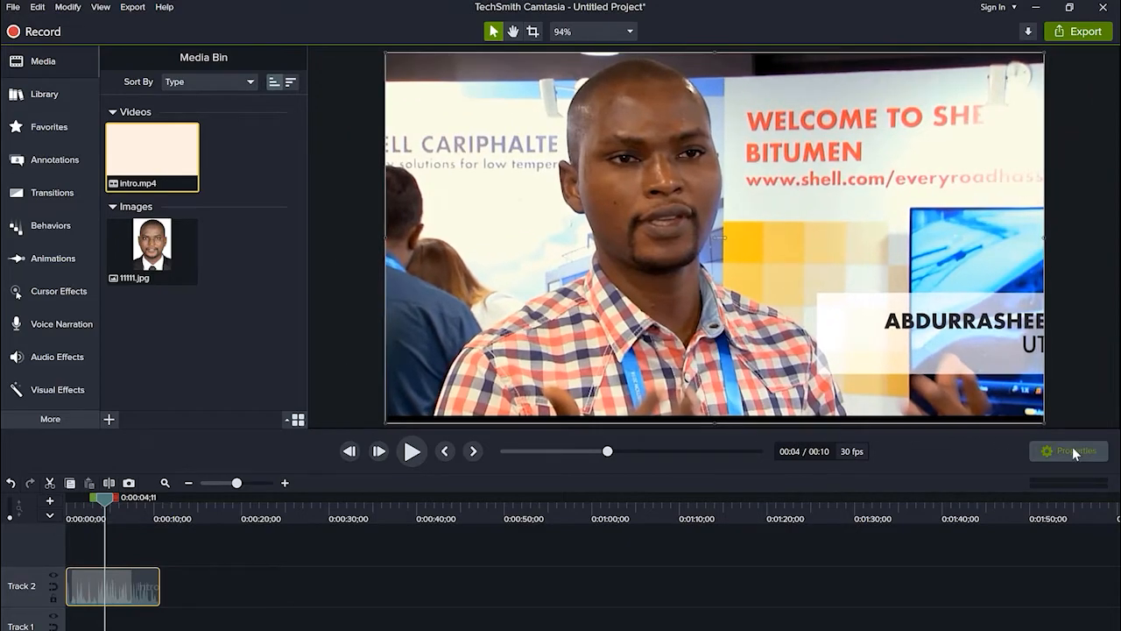
left_click(1074, 451)
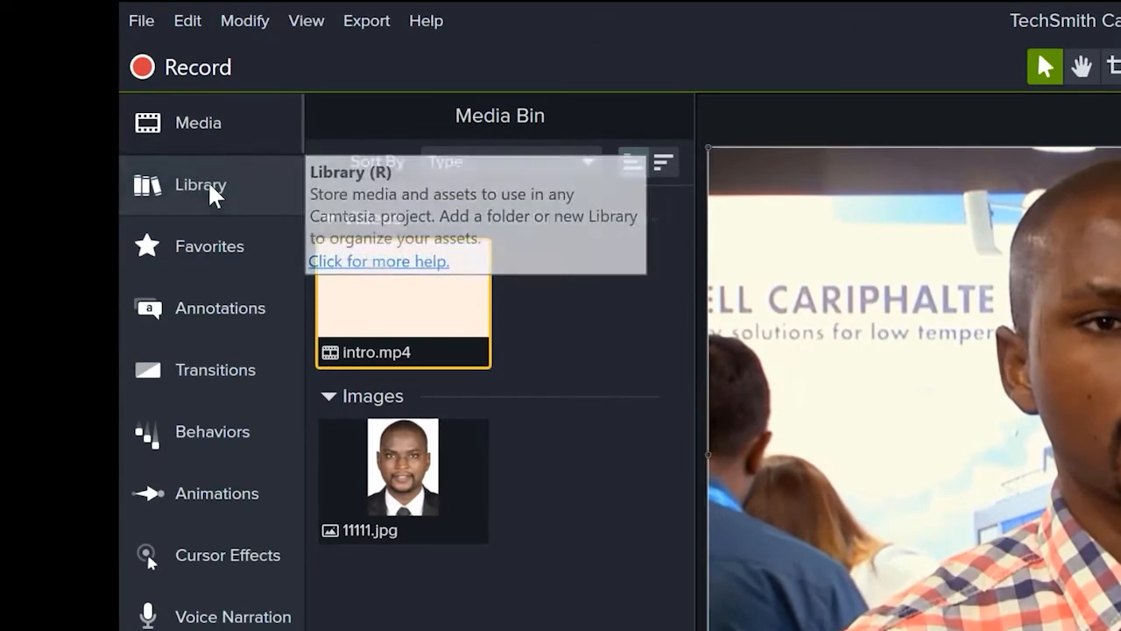
Step: Switch the asset library to Camtasia 2021 and examine the Education icons in the Icons folder
left_click(211, 195)
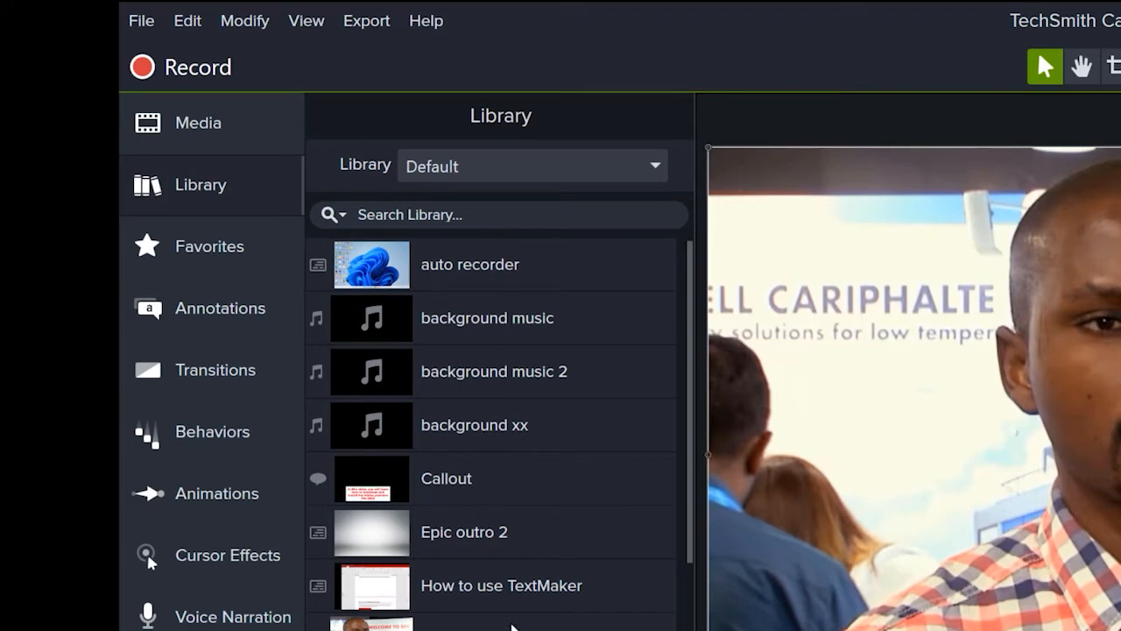
left_click(532, 171)
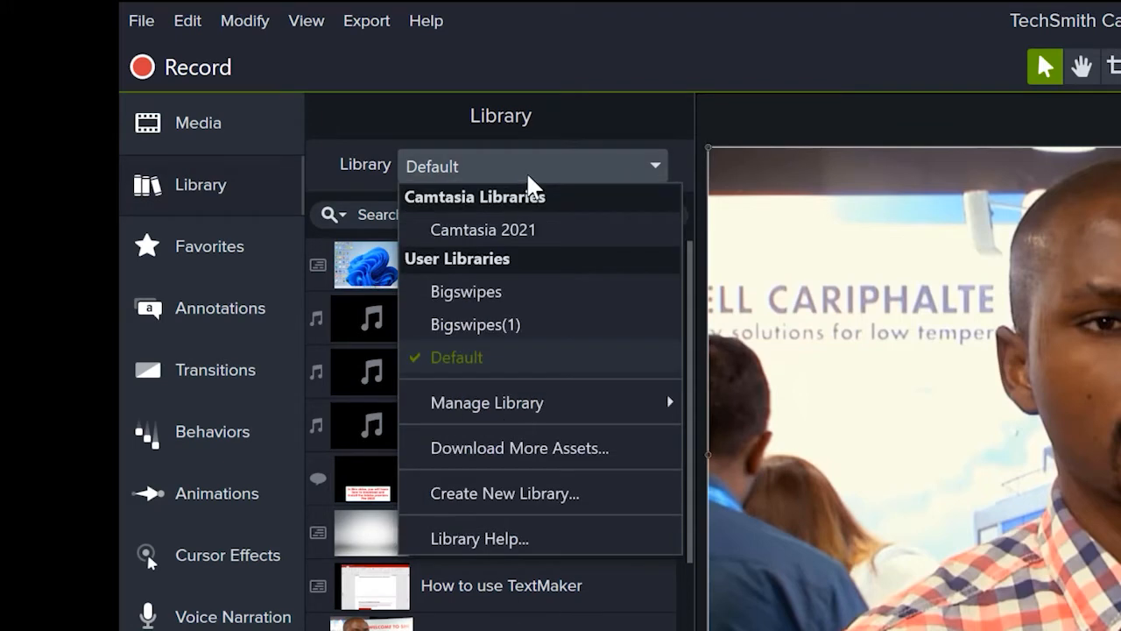
left_click(553, 231)
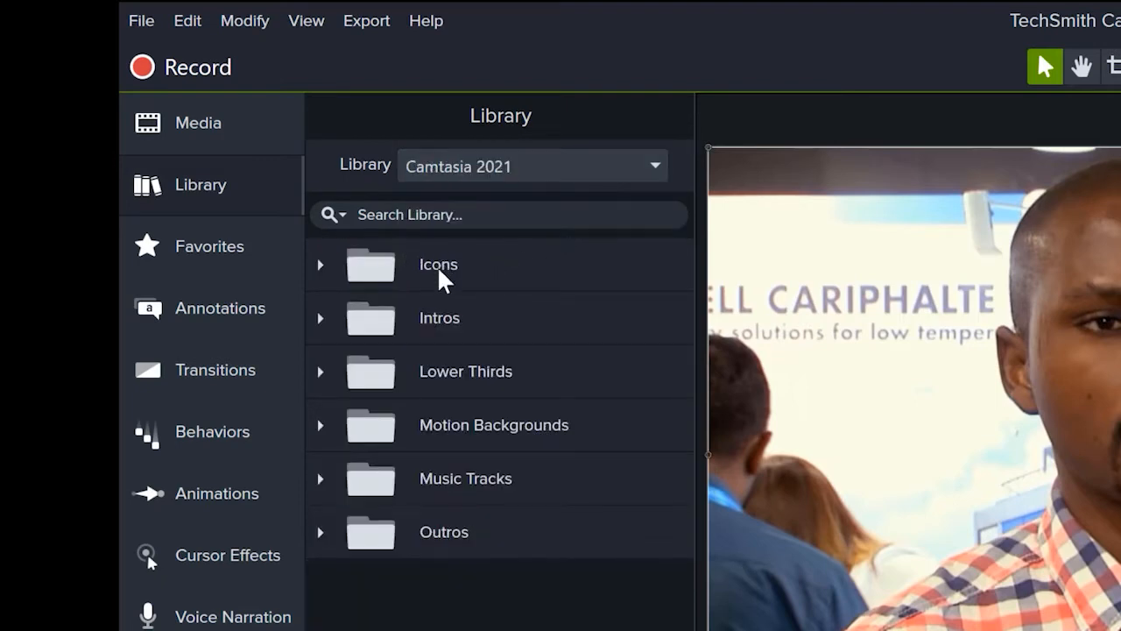
left_click(319, 266)
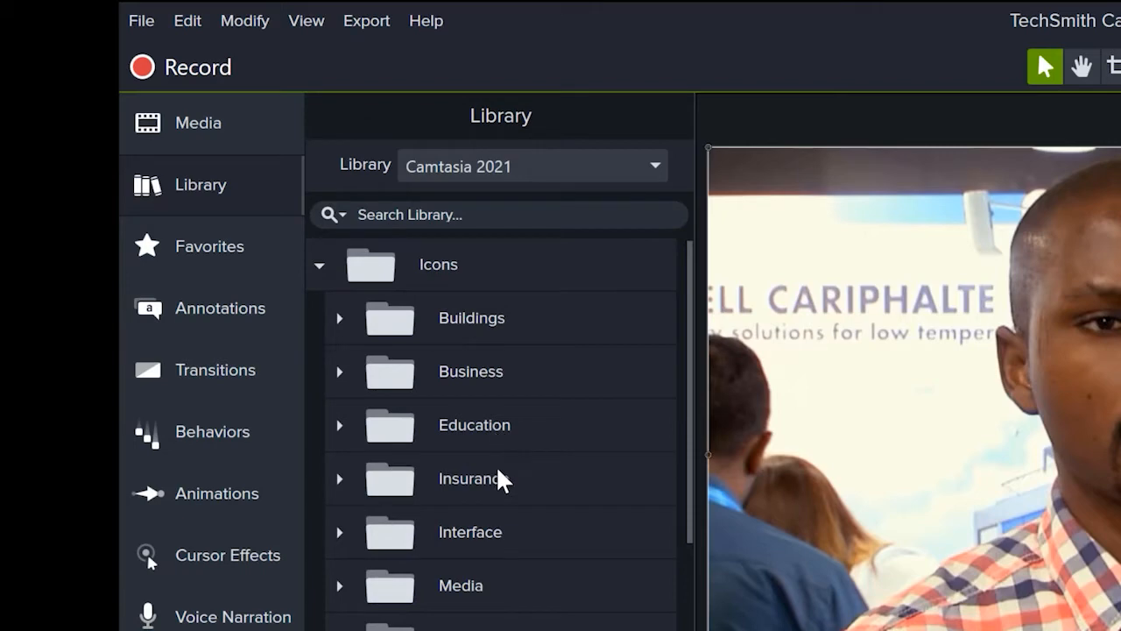
left_click(340, 426)
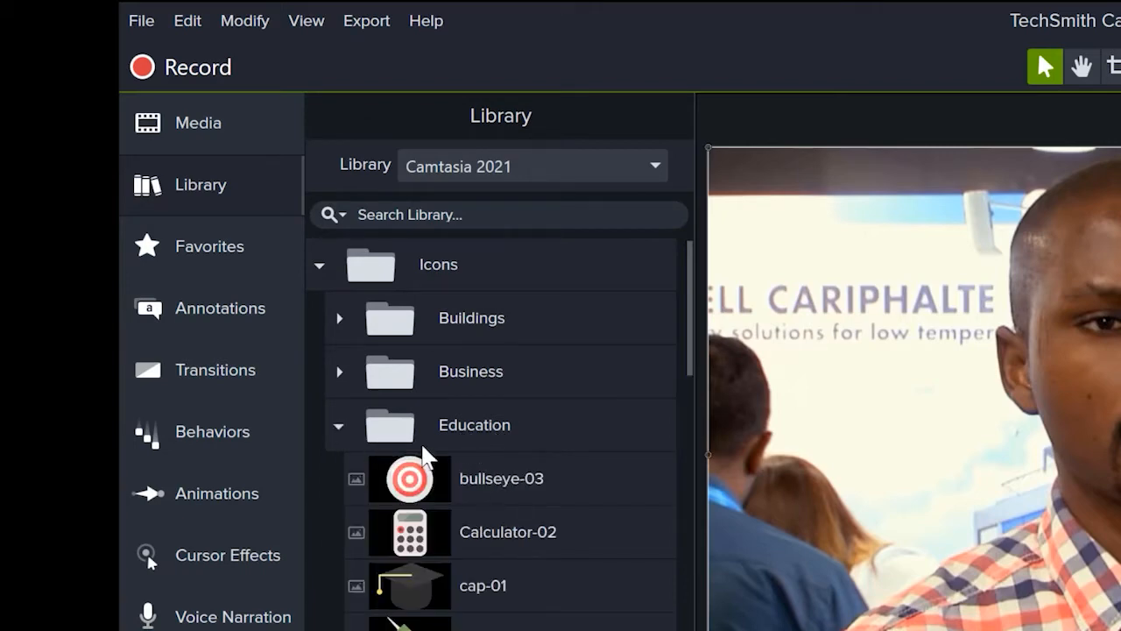
scroll(517, 478, "down", 10)
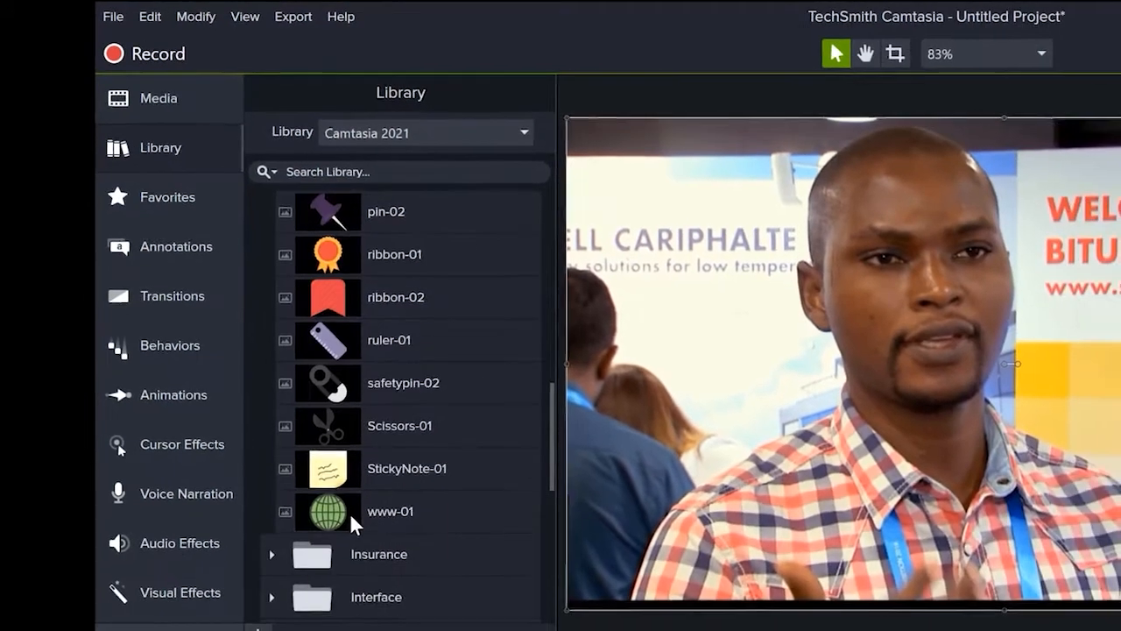
scroll(349, 512, "down", 5)
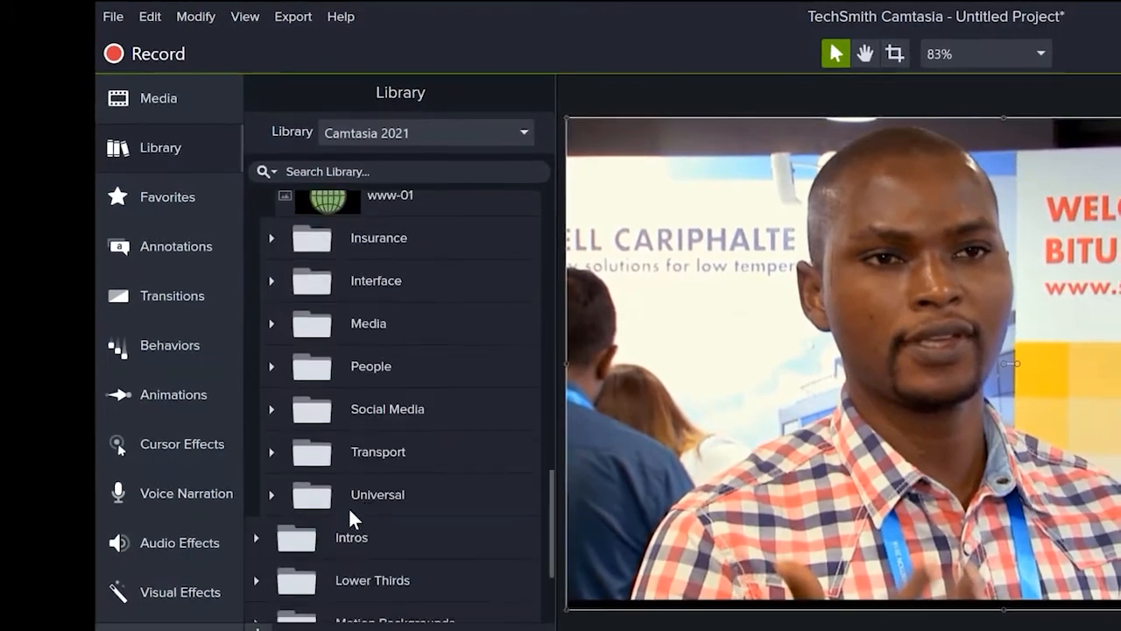
Step: Expand the Intros folder of the Camtasia 2021 library and look through its intro templates
left_click(256, 537)
scroll(341, 543, "down", 2)
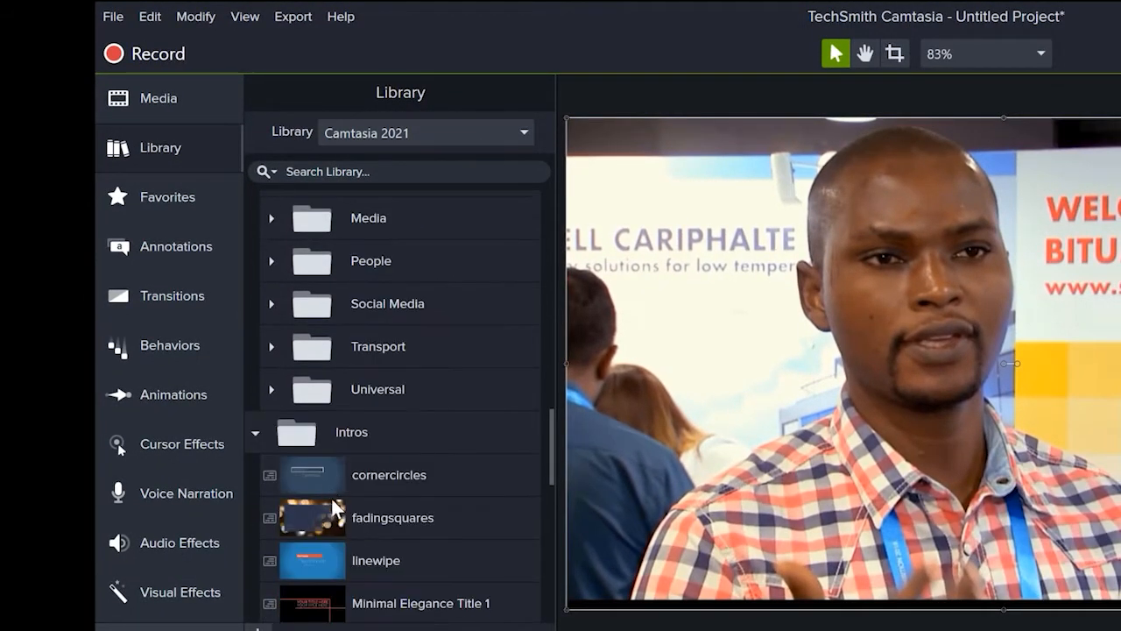
scroll(354, 557, "down", 2)
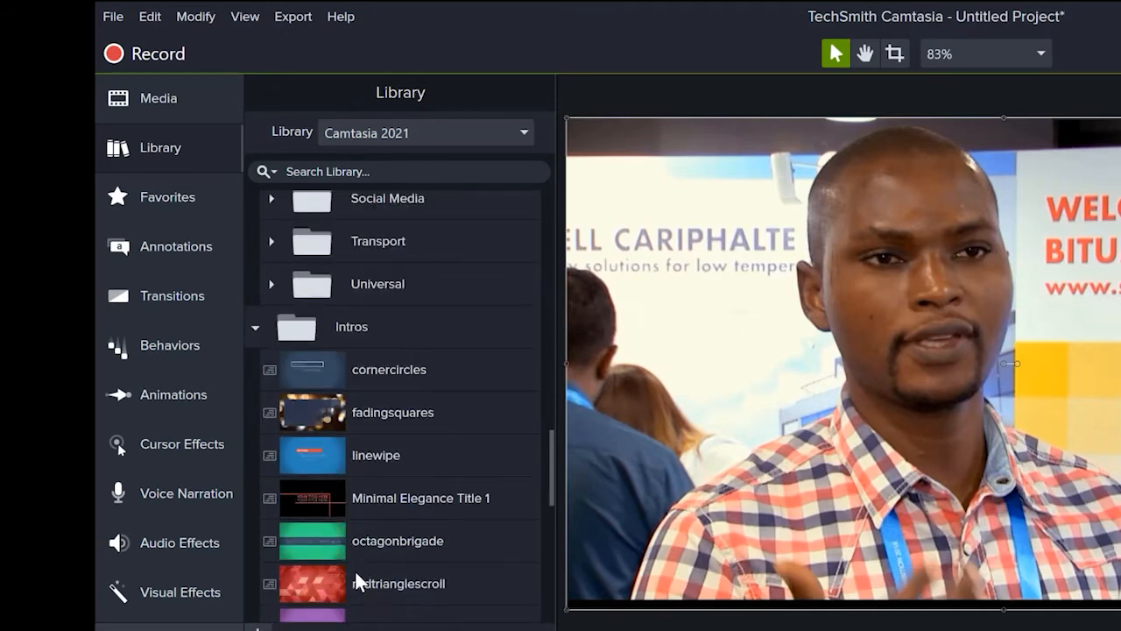
scroll(357, 578, "down", 5)
scroll(351, 446, "down", 3)
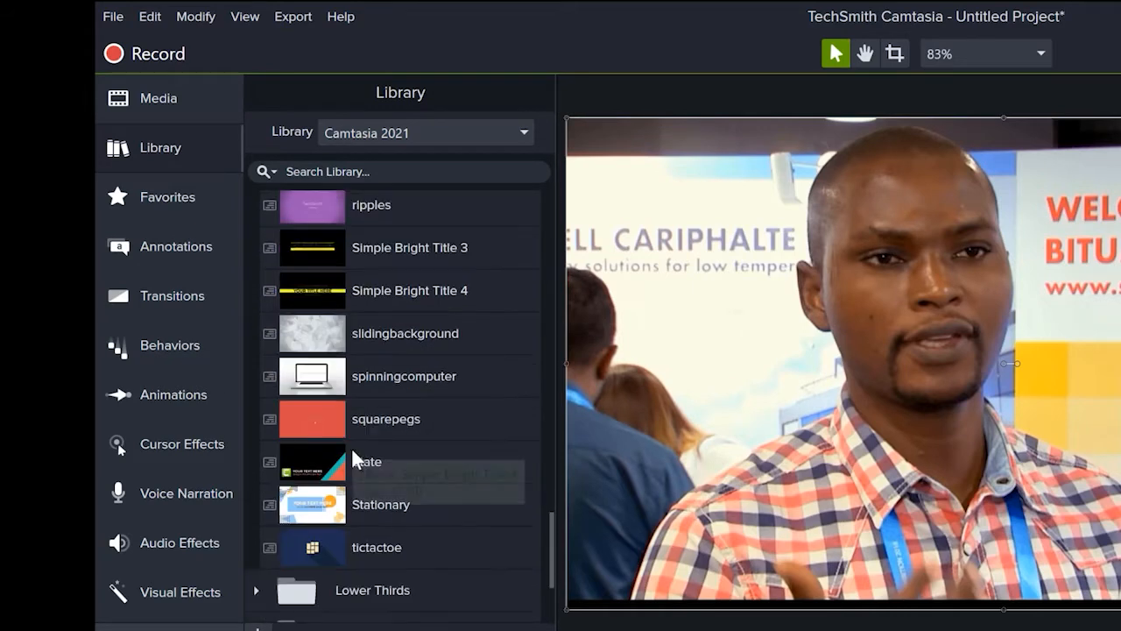
scroll(358, 390, "down", 3)
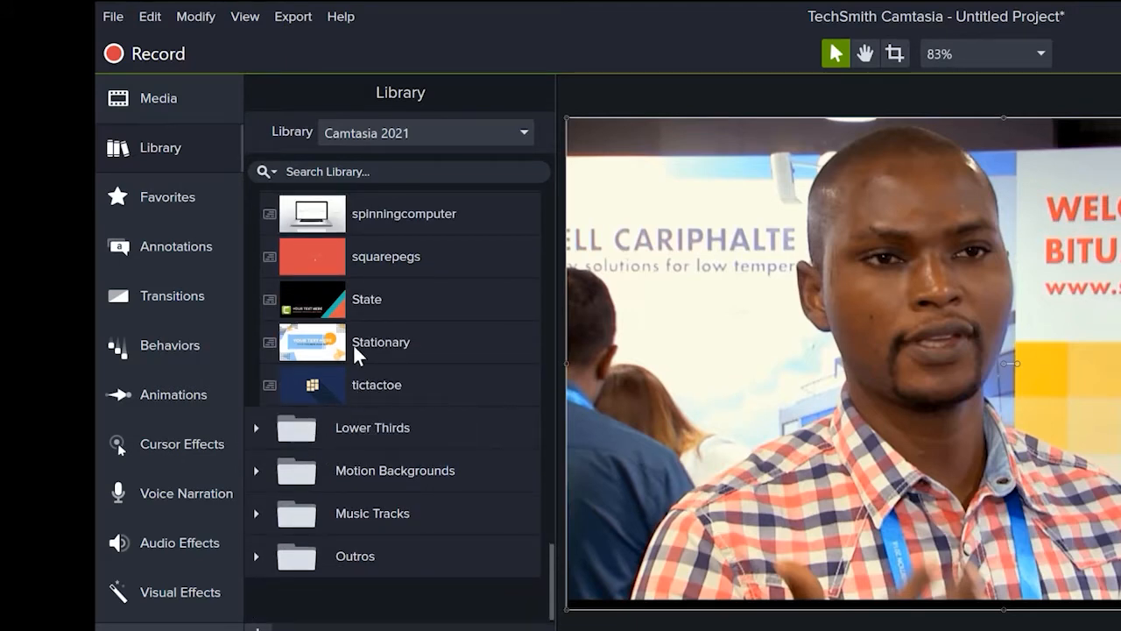
Step: Expand the Lower Thirds folder and look through its title assets
left_click(255, 429)
scroll(348, 433, "down", 9)
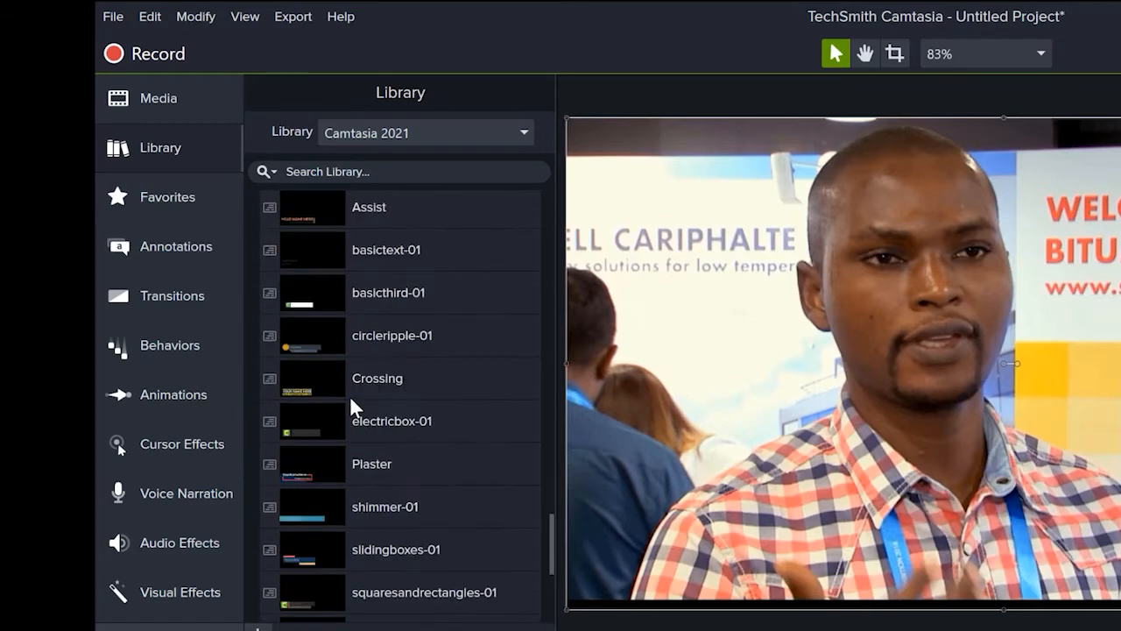
scroll(363, 438, "down", 2)
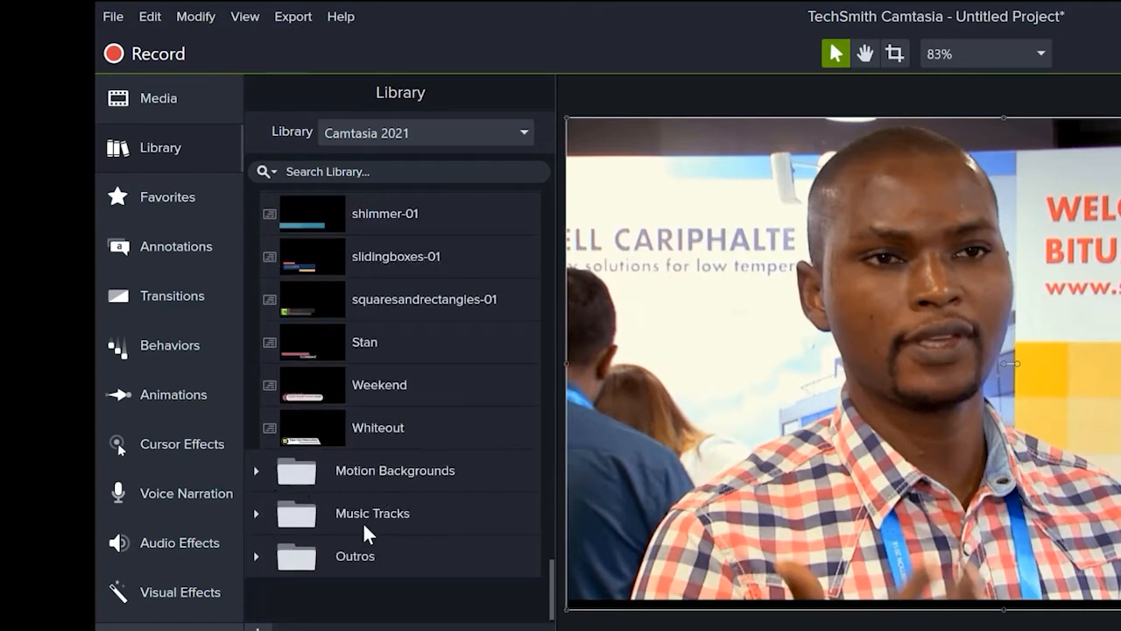
Step: Expand the Music Tracks folder of the Camtasia 2021 library and look through its tracks
left_click(253, 514)
scroll(350, 482, "down", 5)
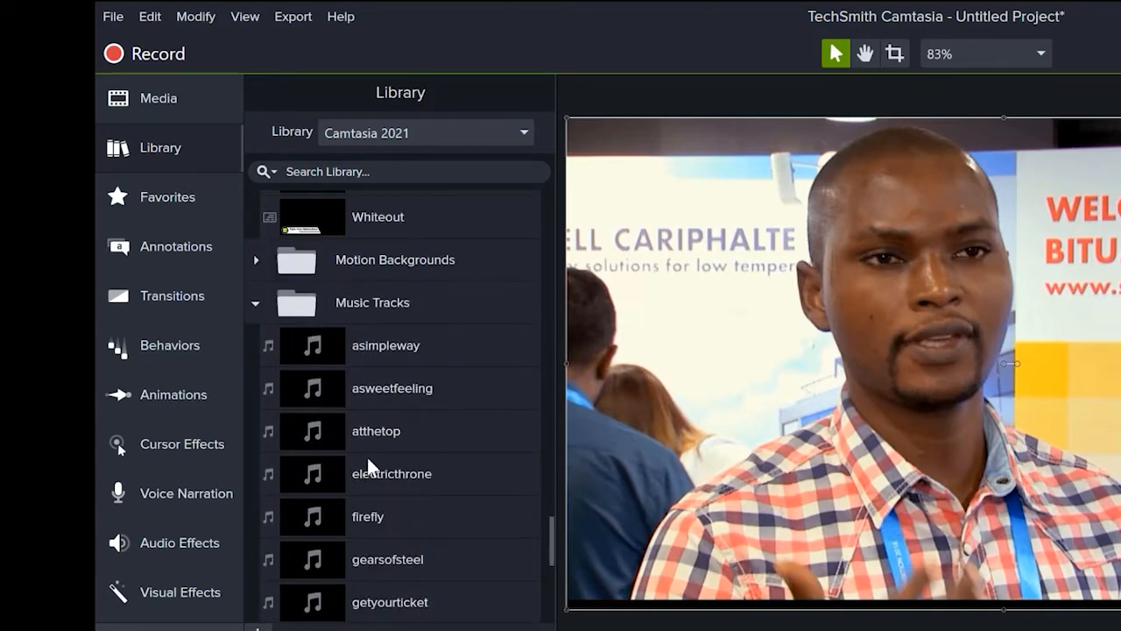
scroll(364, 446, "down", 4)
scroll(394, 394, "down", 2)
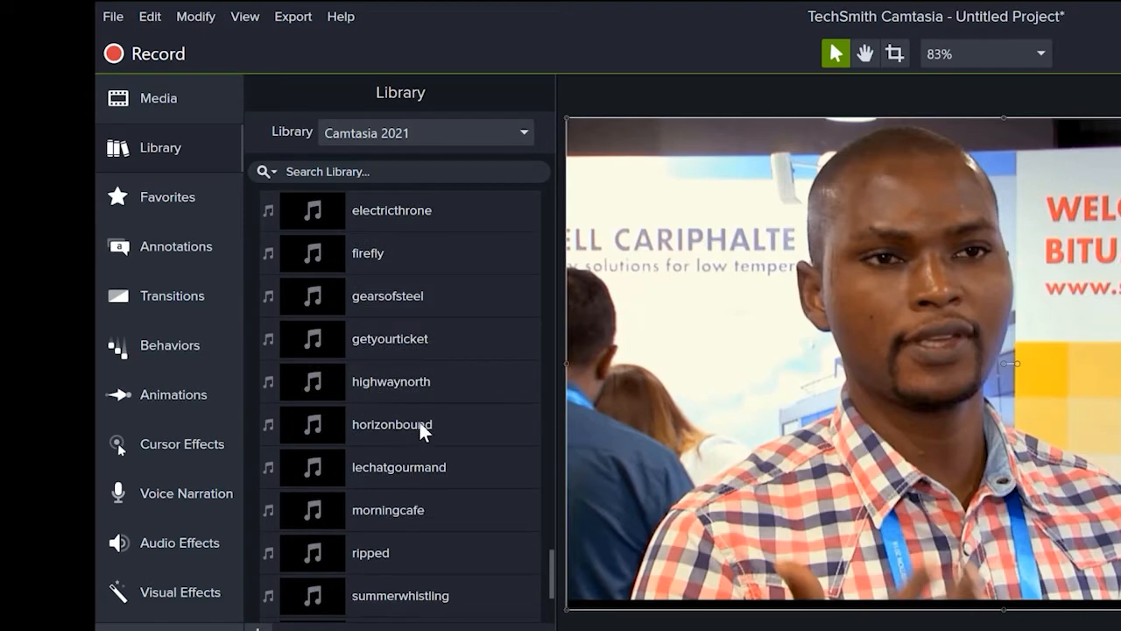
scroll(361, 455, "down", 4)
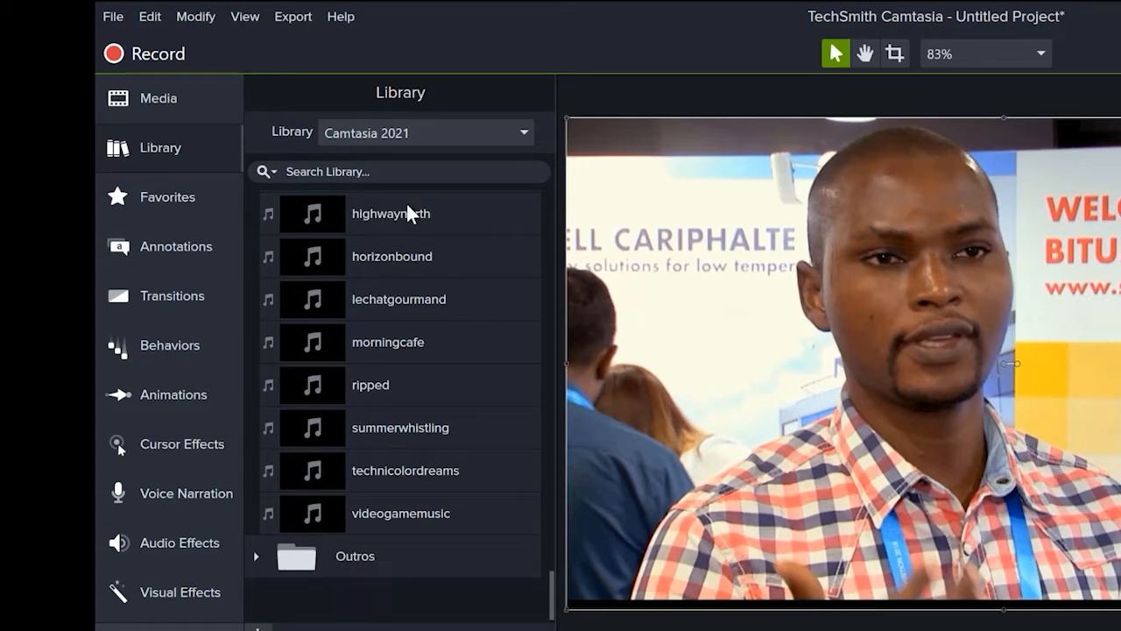
Step: Mark the Arrow Slice transition as a favorite and check the favorites collection
left_click(173, 198)
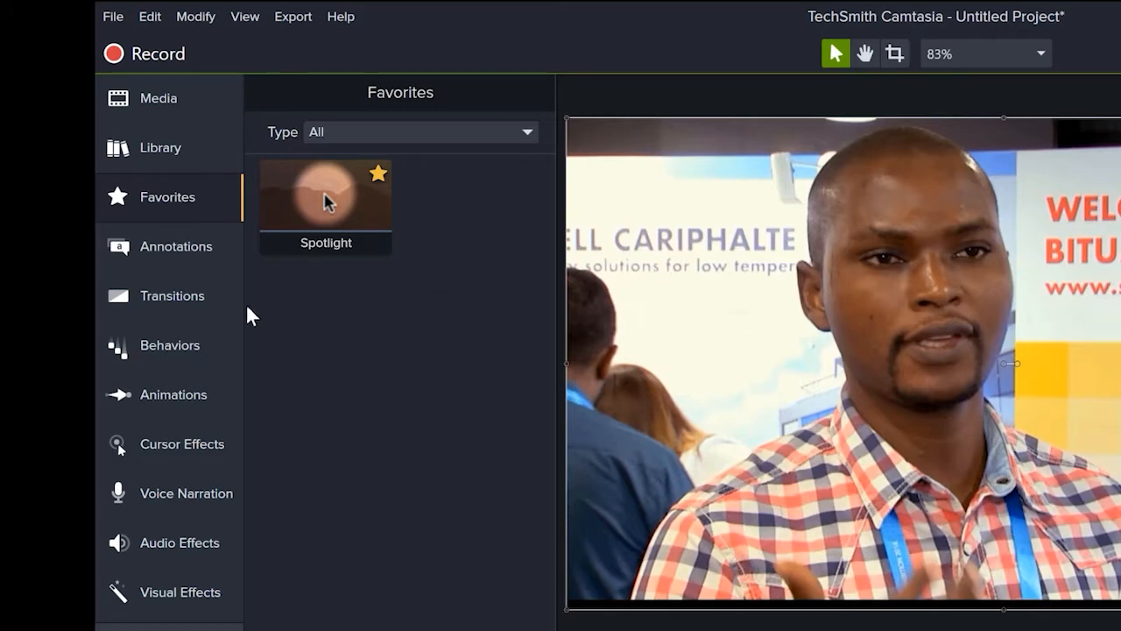
left_click(196, 294)
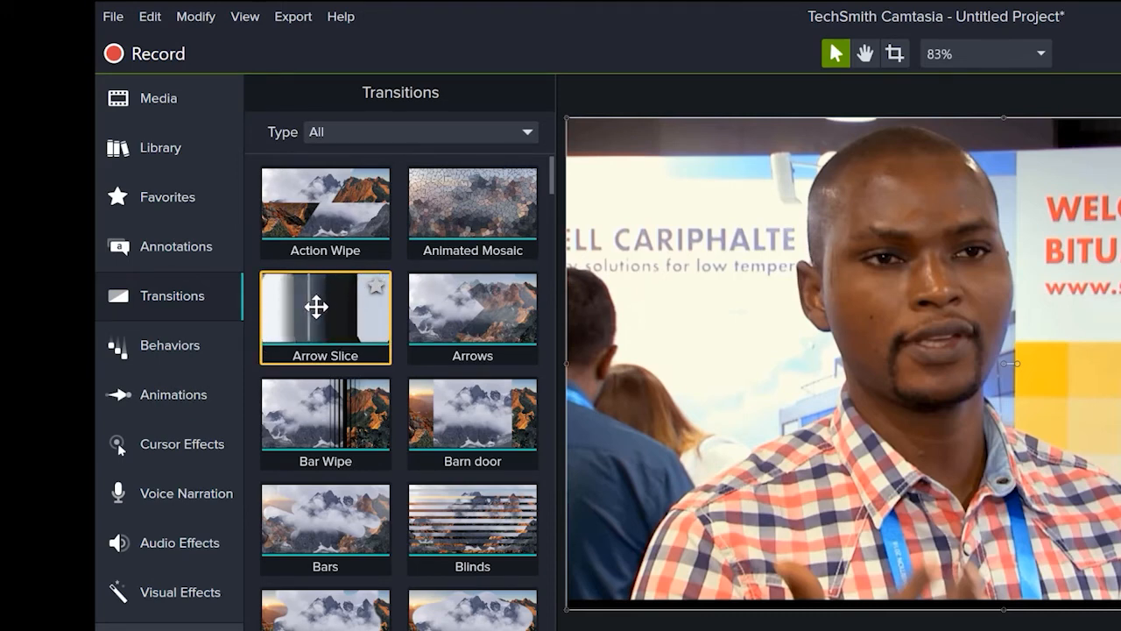
left_click(376, 286)
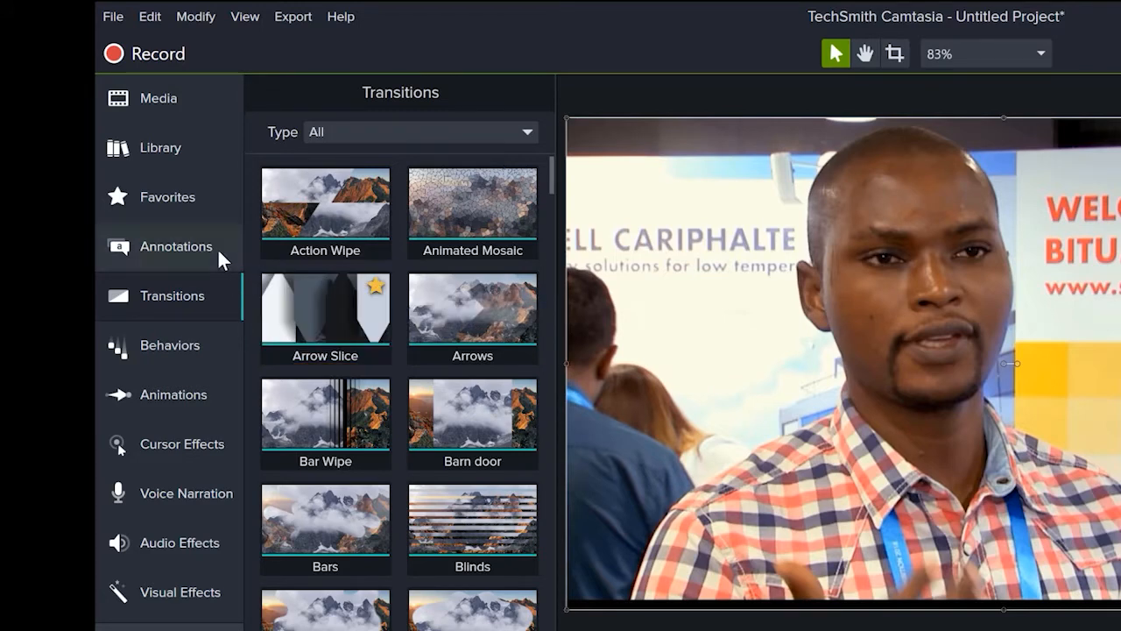
left_click(165, 195)
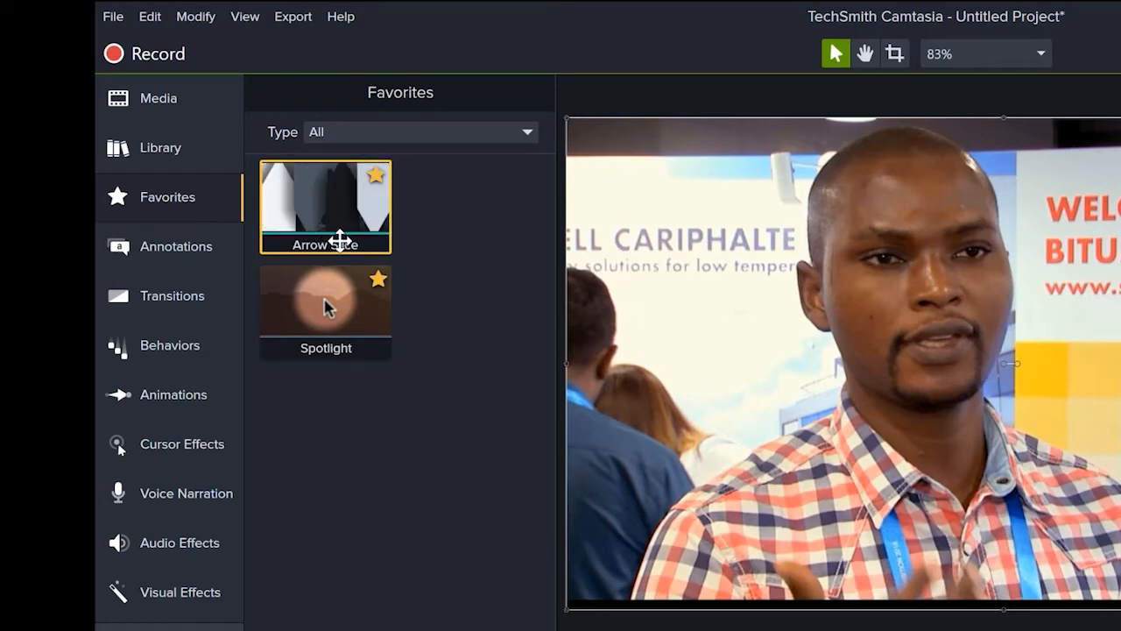
Step: Look through the annotation categories: callouts, arrows and lines, shapes, blur and highlight, sketch motion and keystroke callouts
left_click(184, 250)
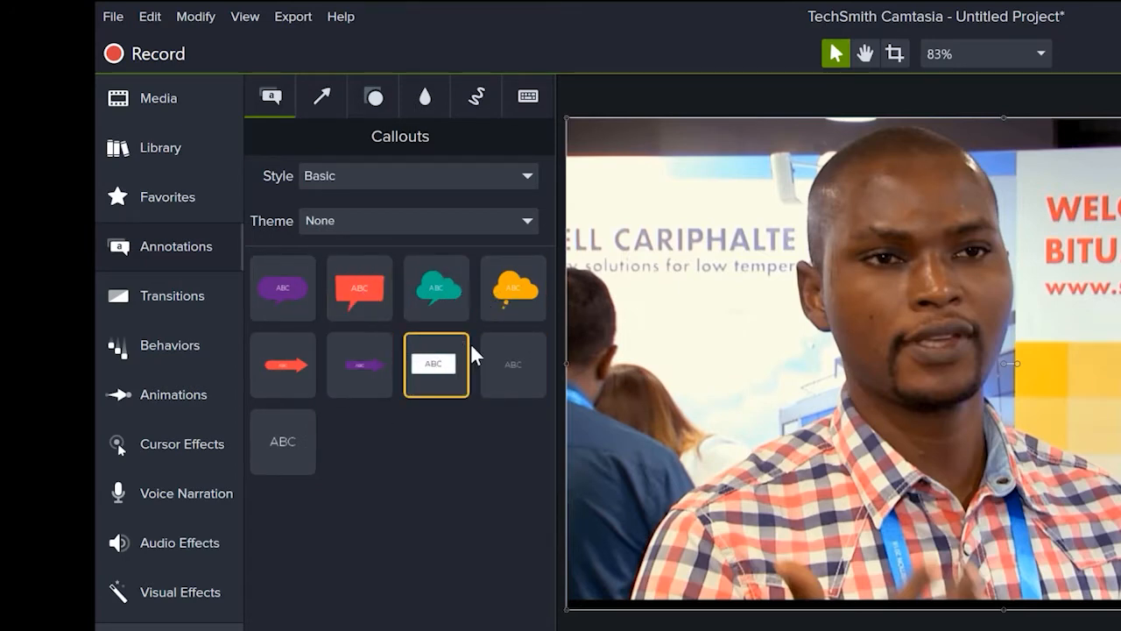
left_click(317, 110)
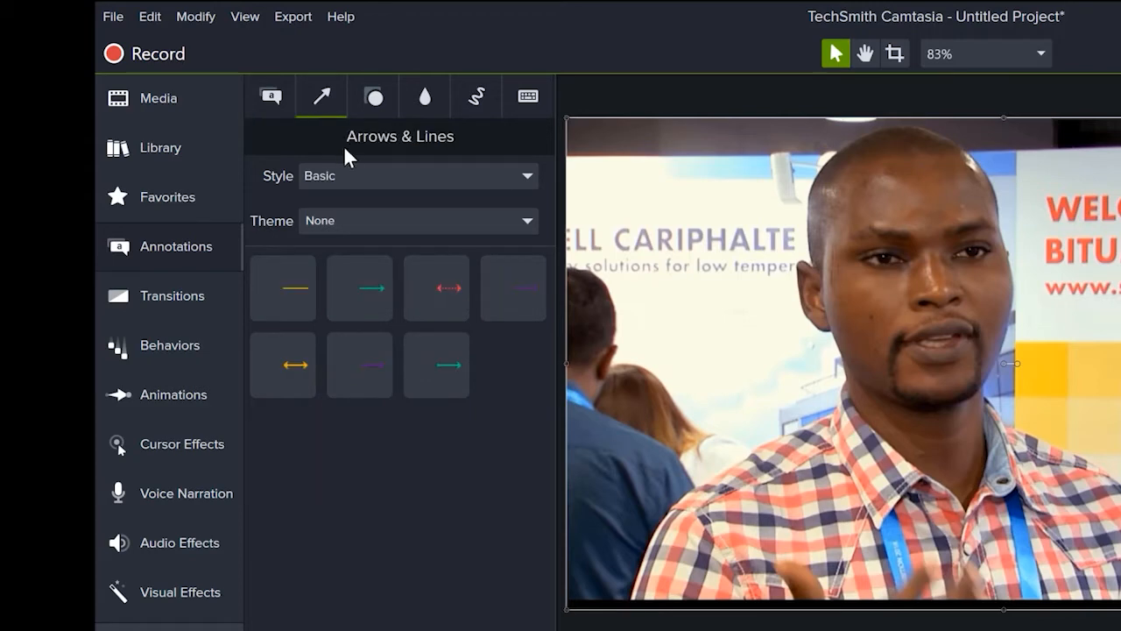
left_click(372, 104)
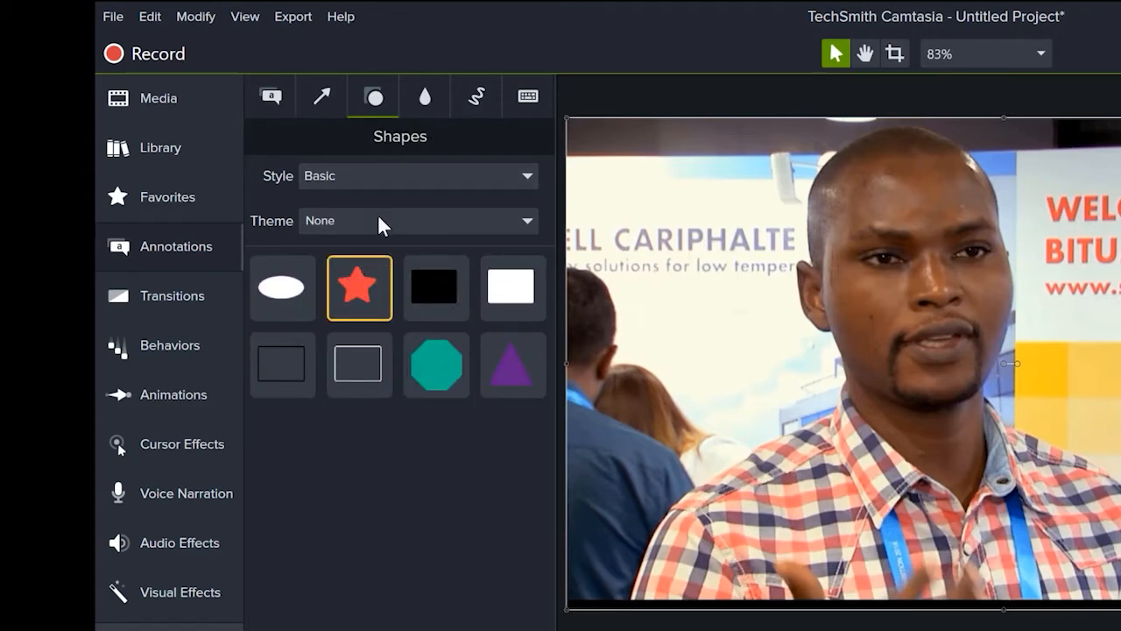
left_click(424, 98)
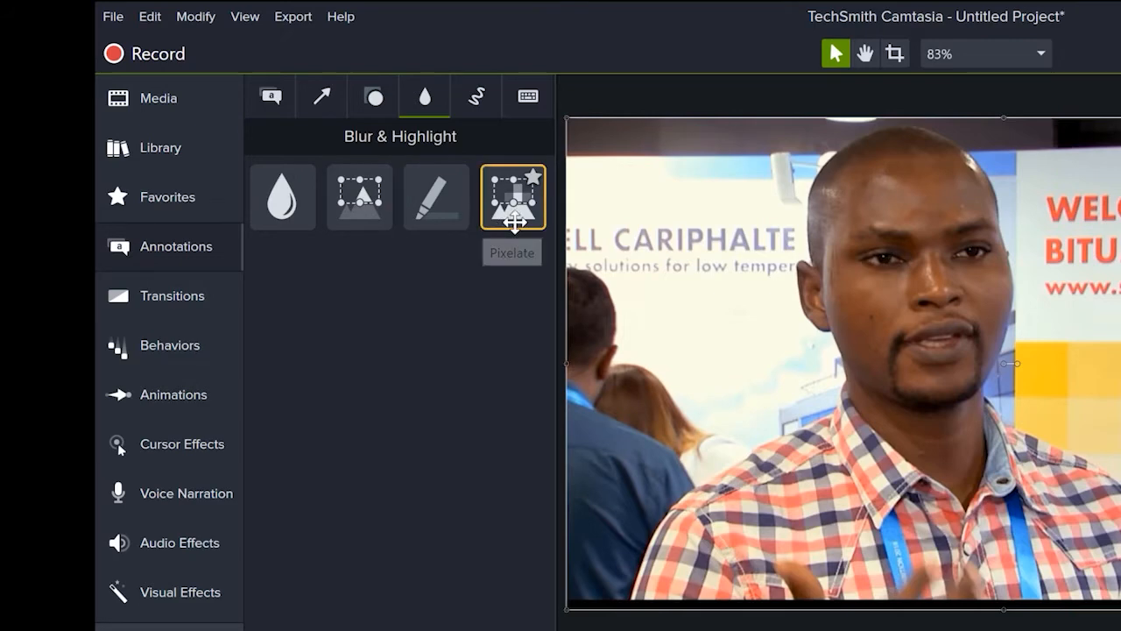
left_click(474, 99)
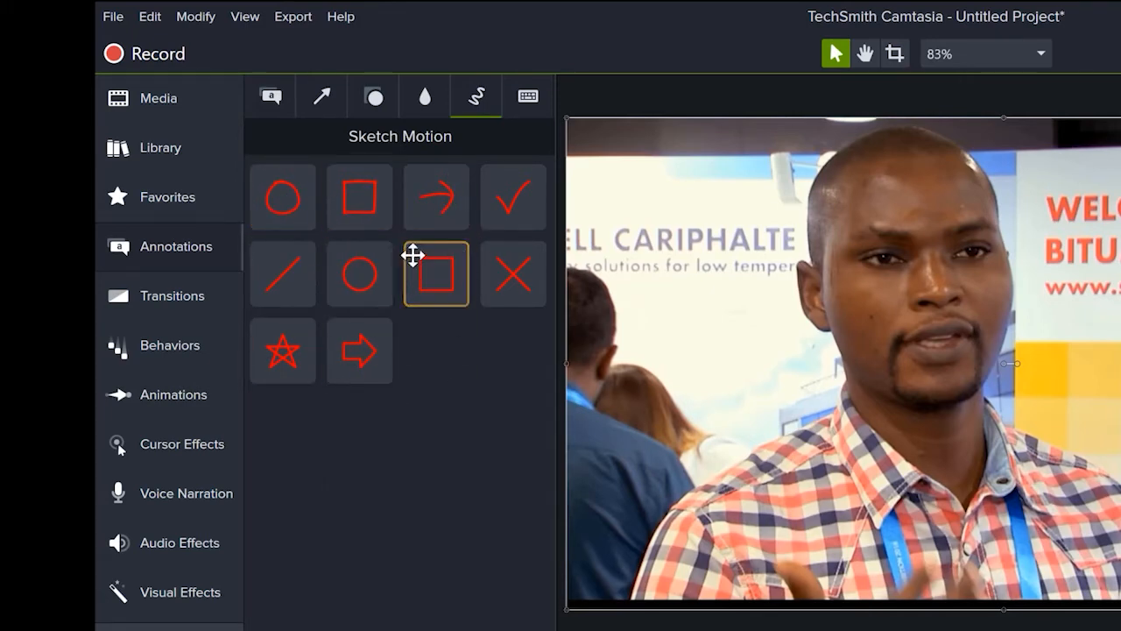
left_click(528, 98)
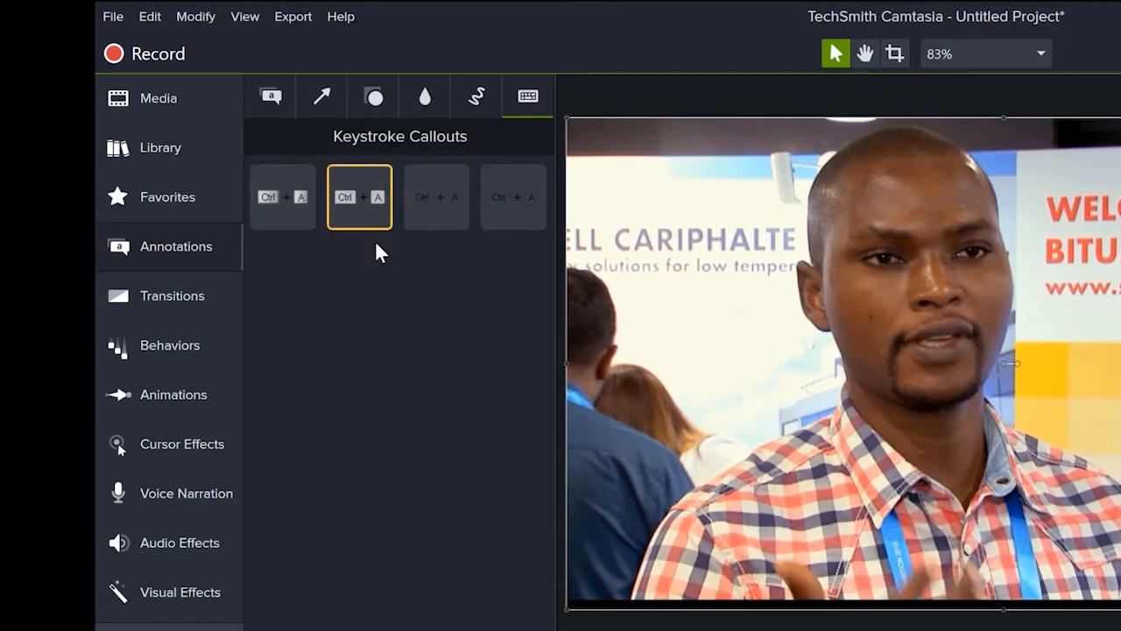
Step: Examine the available transitions and behaviors, plus the Zoom-n-Pan controls and animation presets
left_click(200, 313)
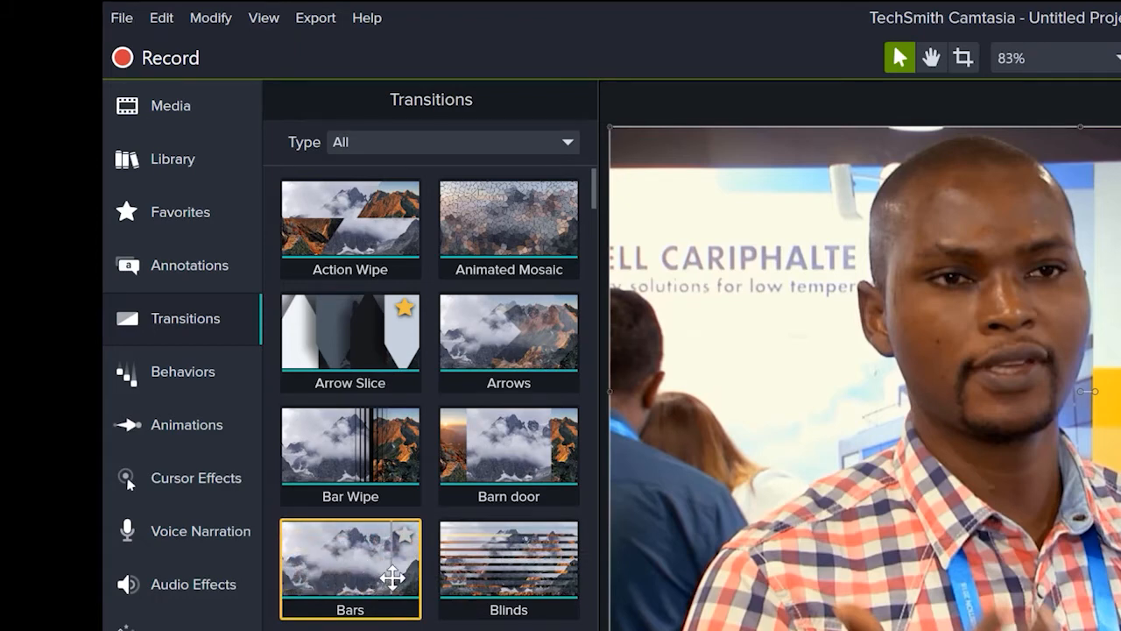
left_click(186, 390)
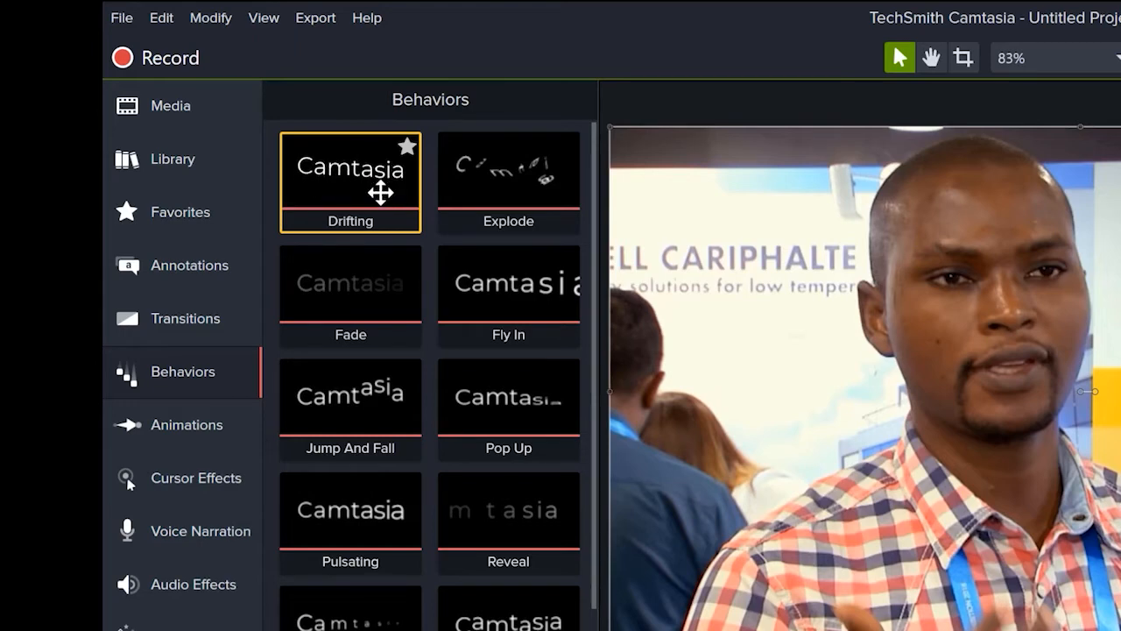
left_click(201, 423)
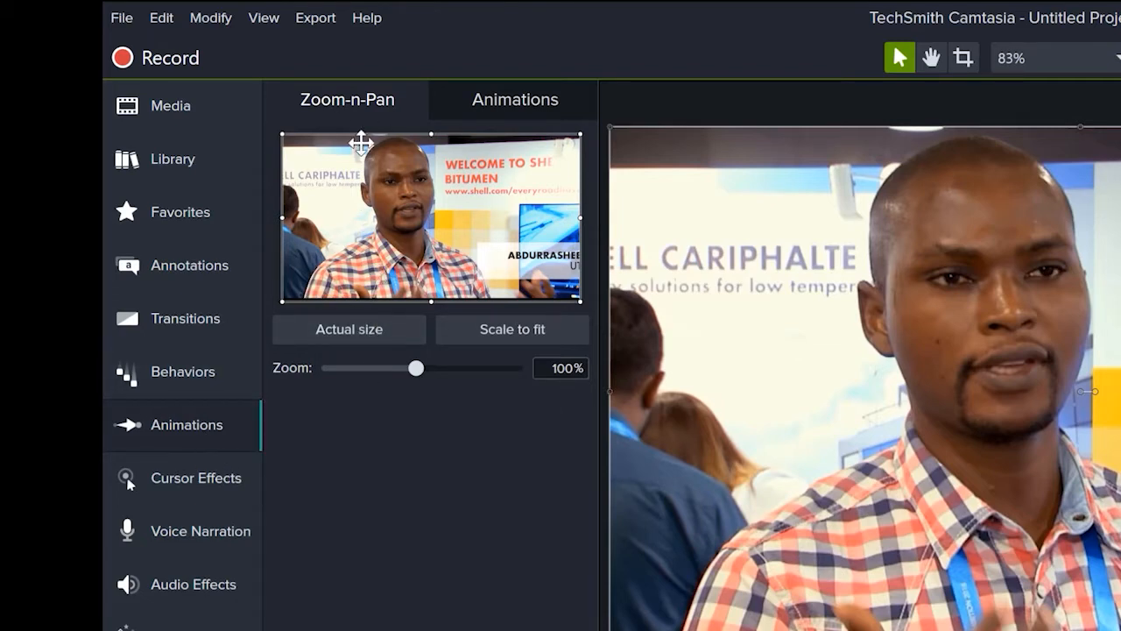
left_click(465, 99)
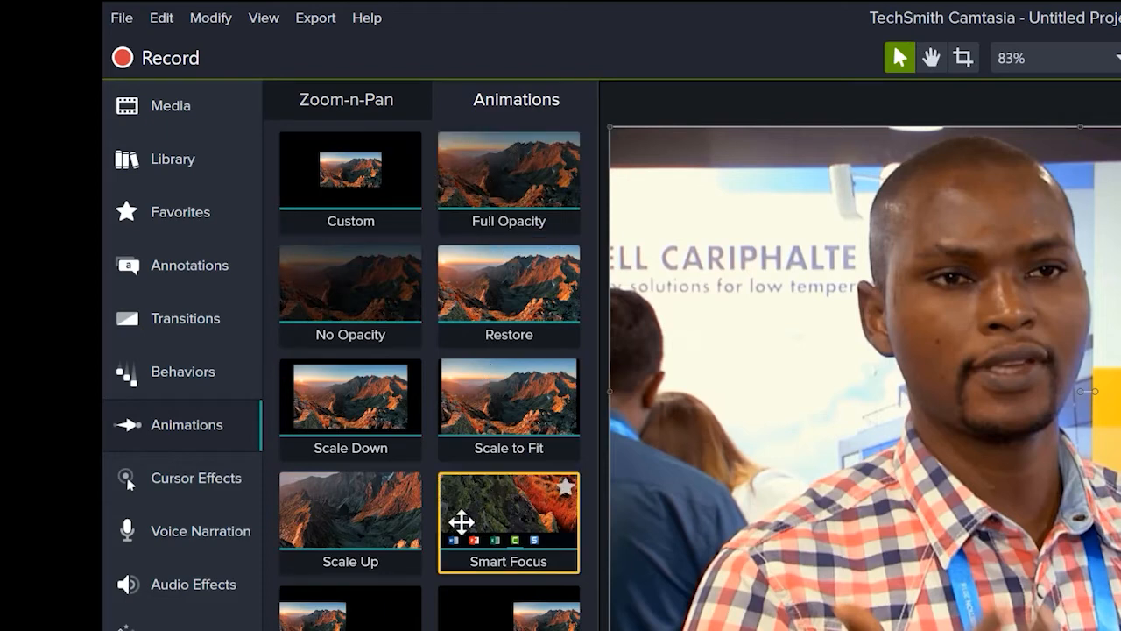
left_click(344, 101)
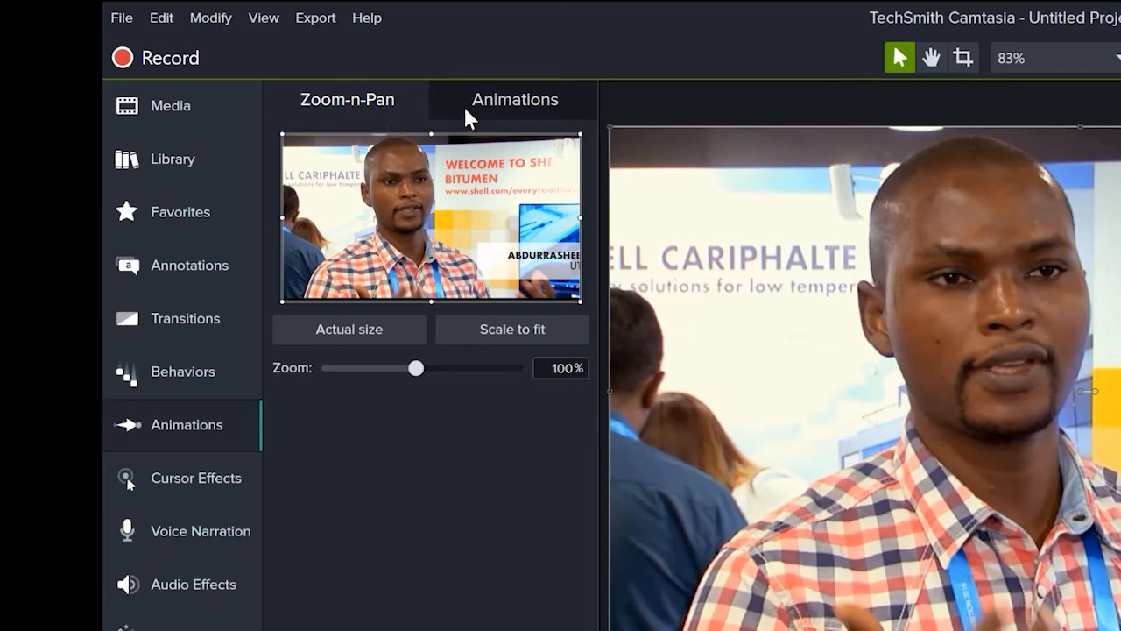
Step: Examine the cursor effects, the voice narration recording options and the audio effects
left_click(184, 479)
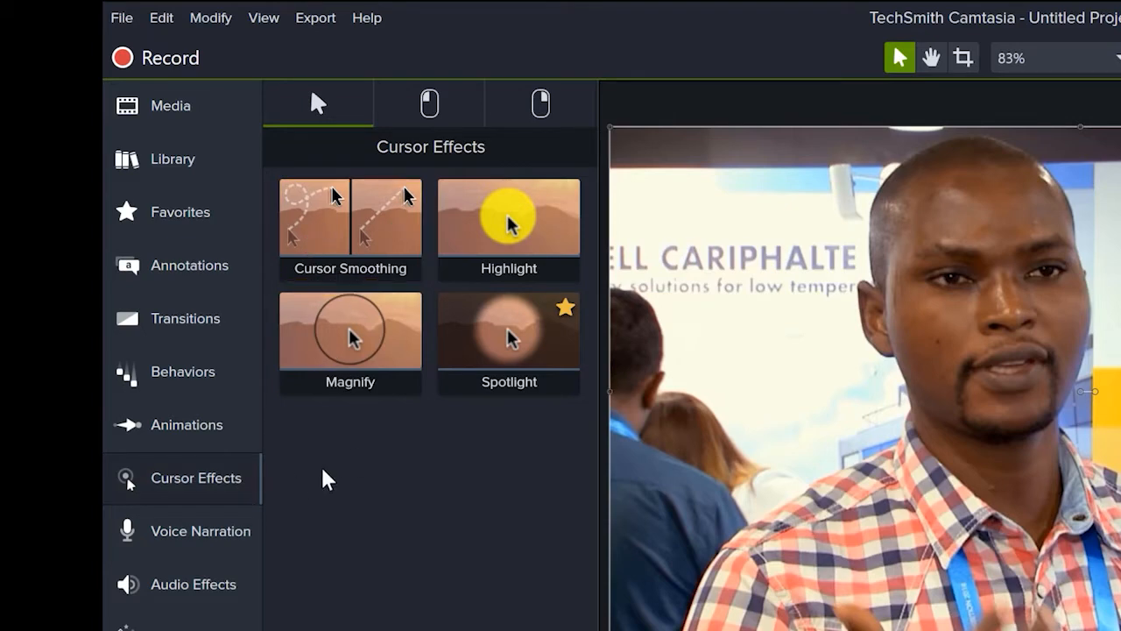
left_click(171, 545)
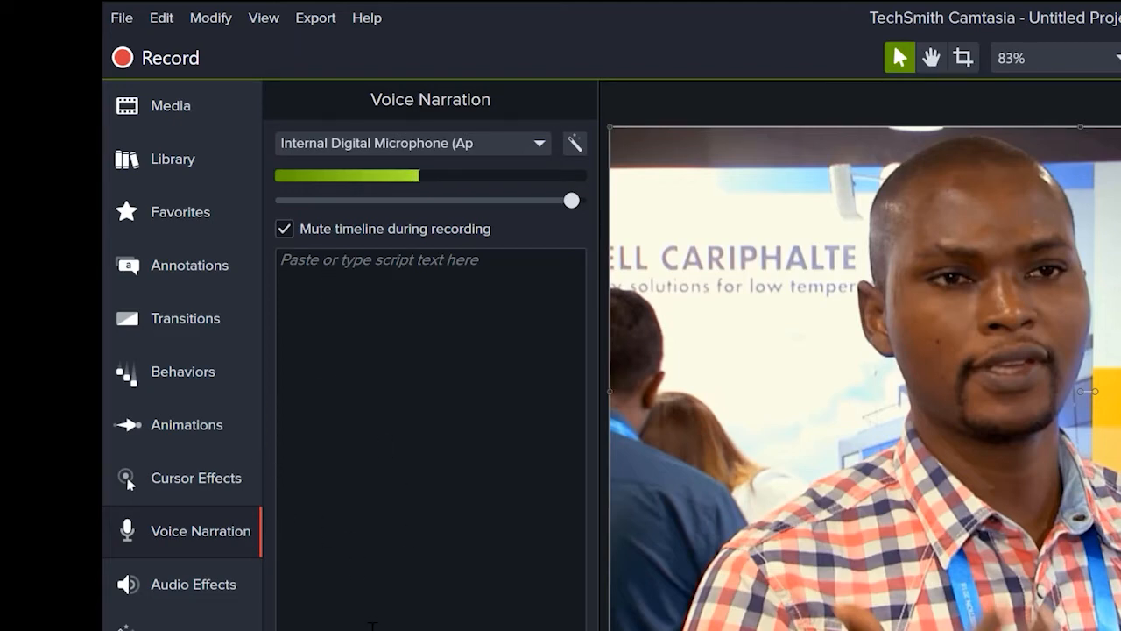
left_click(203, 592)
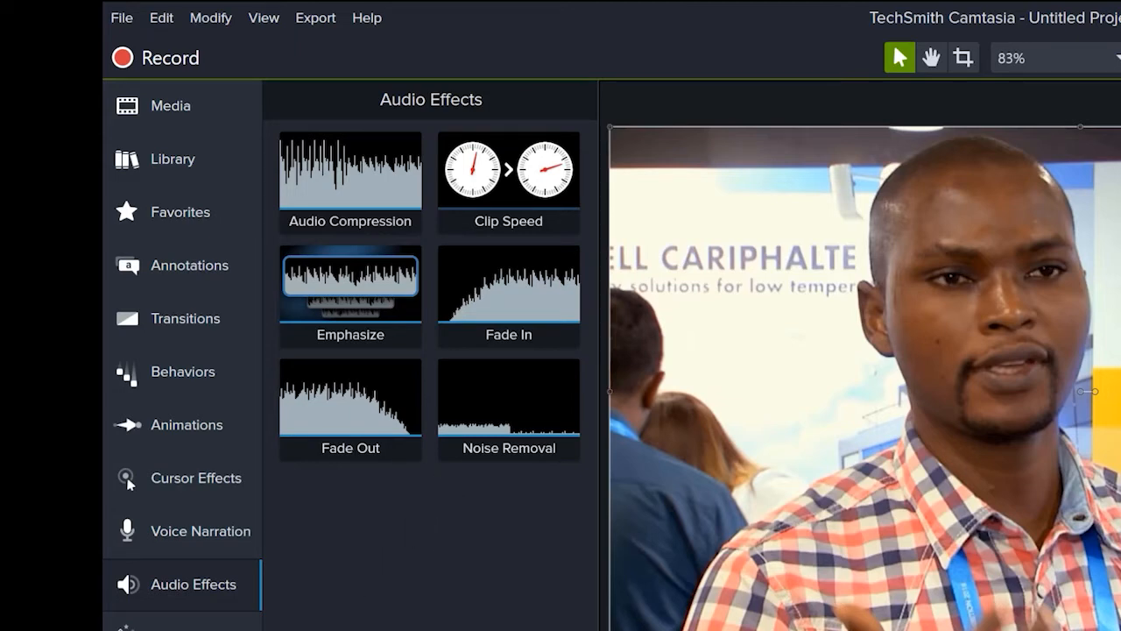
Step: Look through the full collection of visual effects, from Border to Remove a Color
left_click(193, 628)
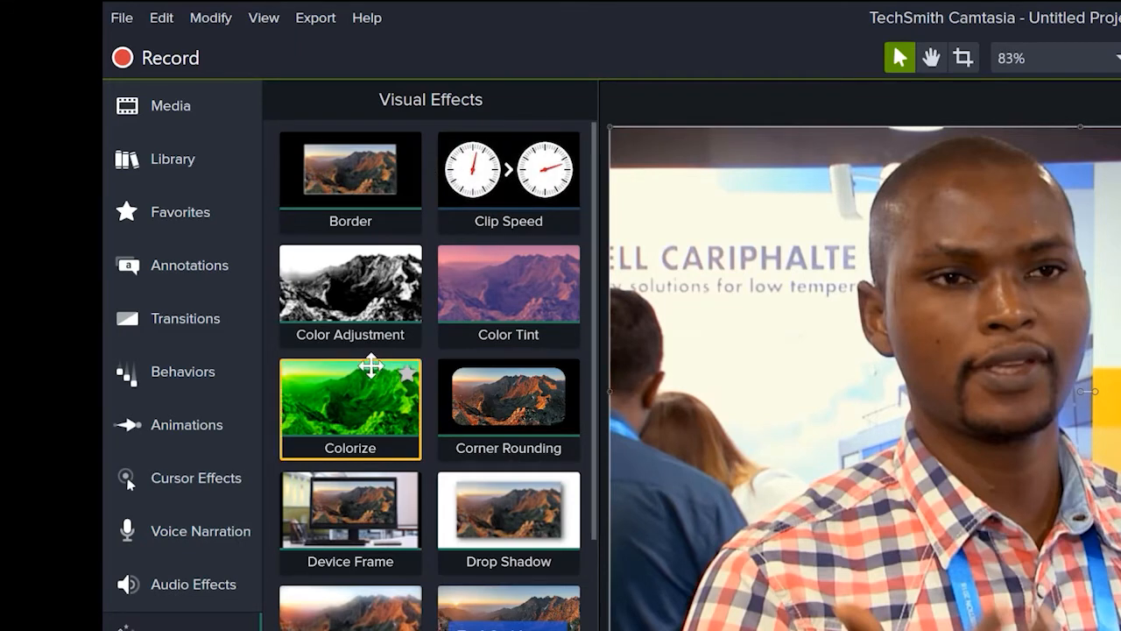
scroll(362, 526, "down", 3)
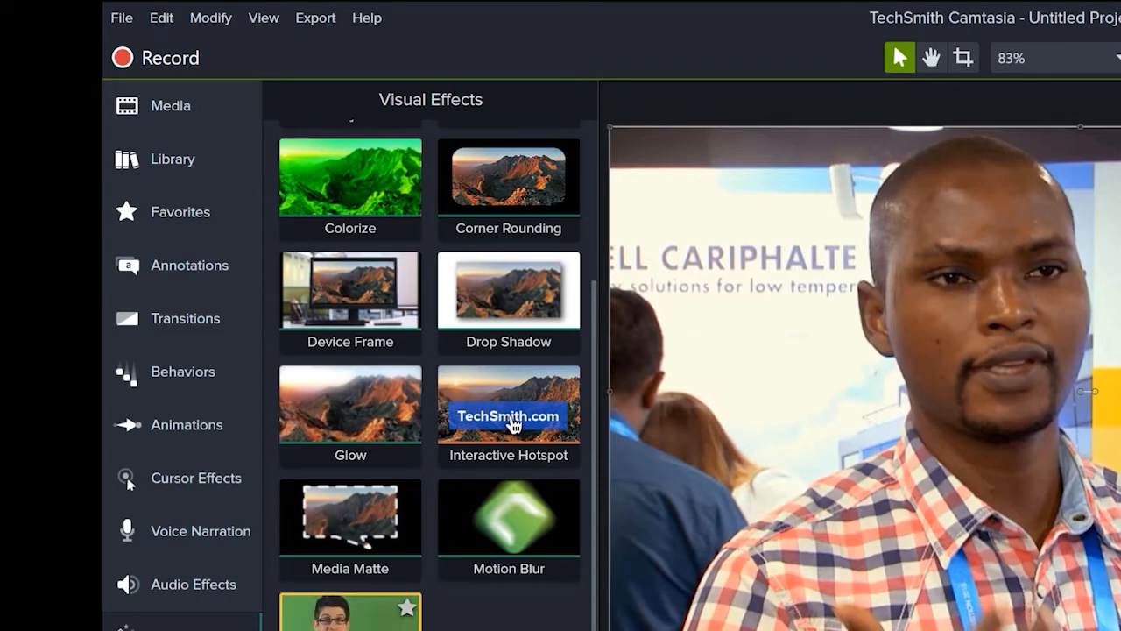
scroll(361, 295, "up", 1)
scroll(362, 295, "up", 1)
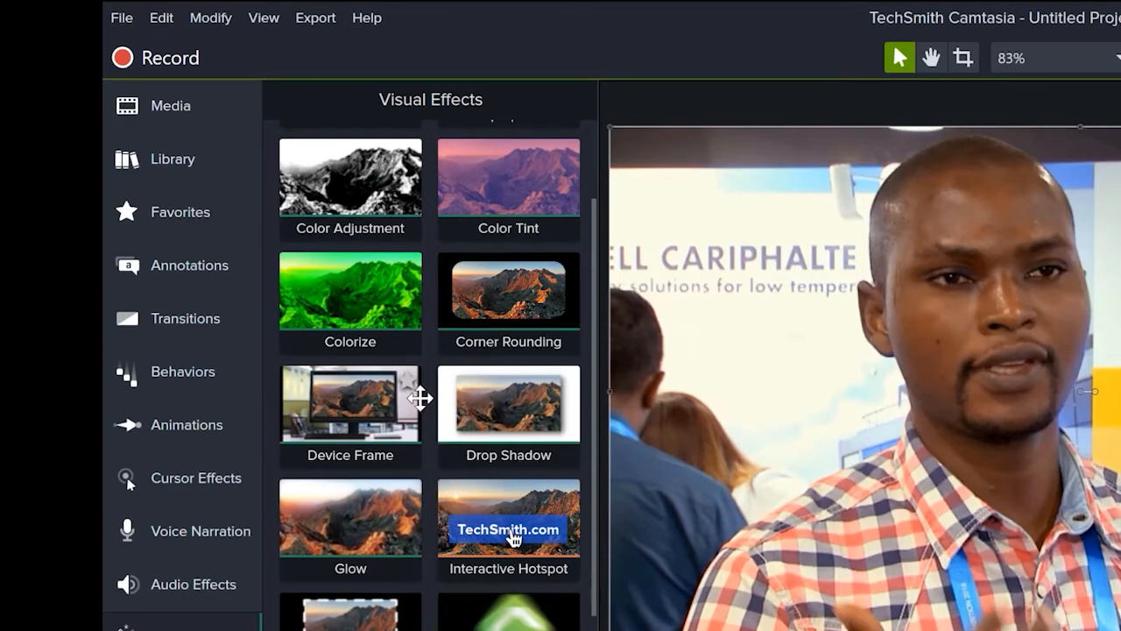
scroll(368, 429, "down", 2)
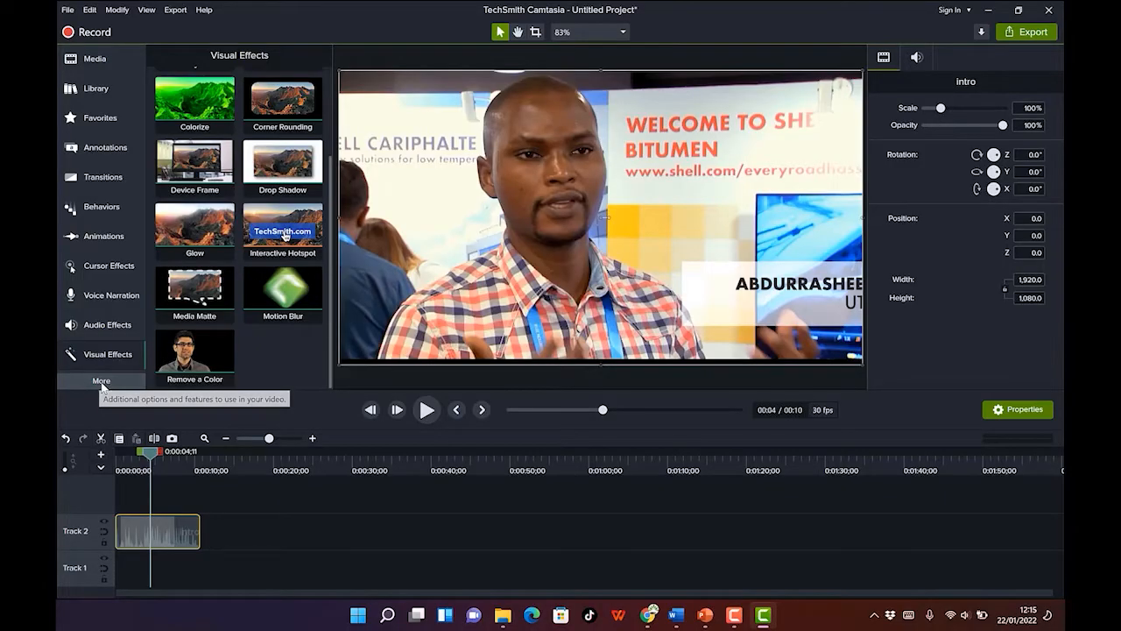
left_click(182, 630)
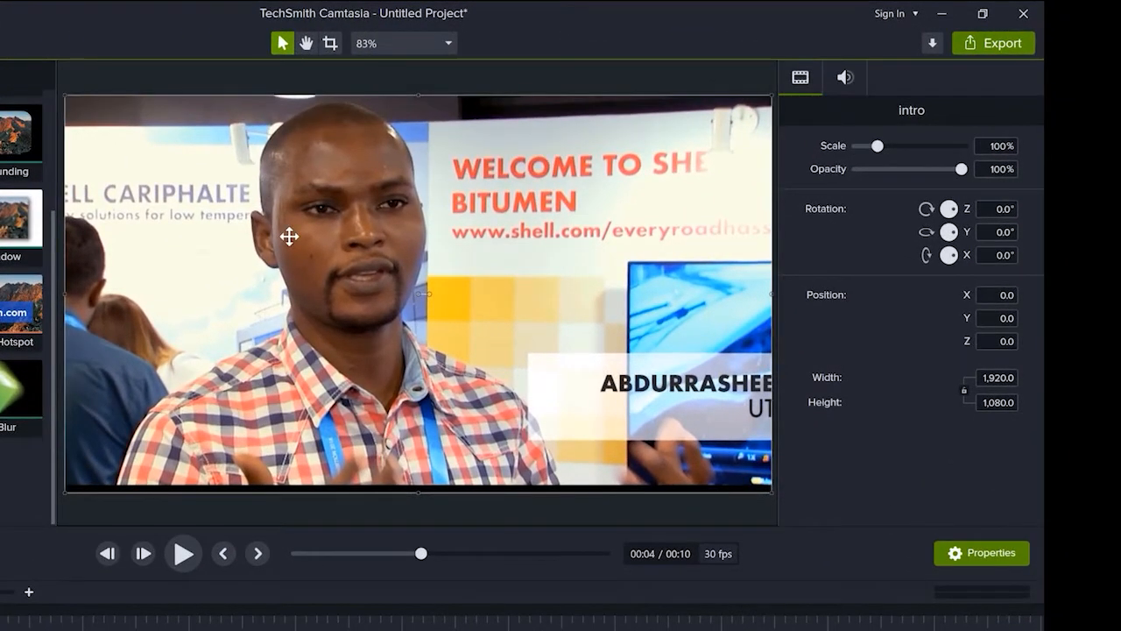
Step: Open the project settings from the canvas, move the dialog higher and examine the canvas dimension presets
right_click(289, 236)
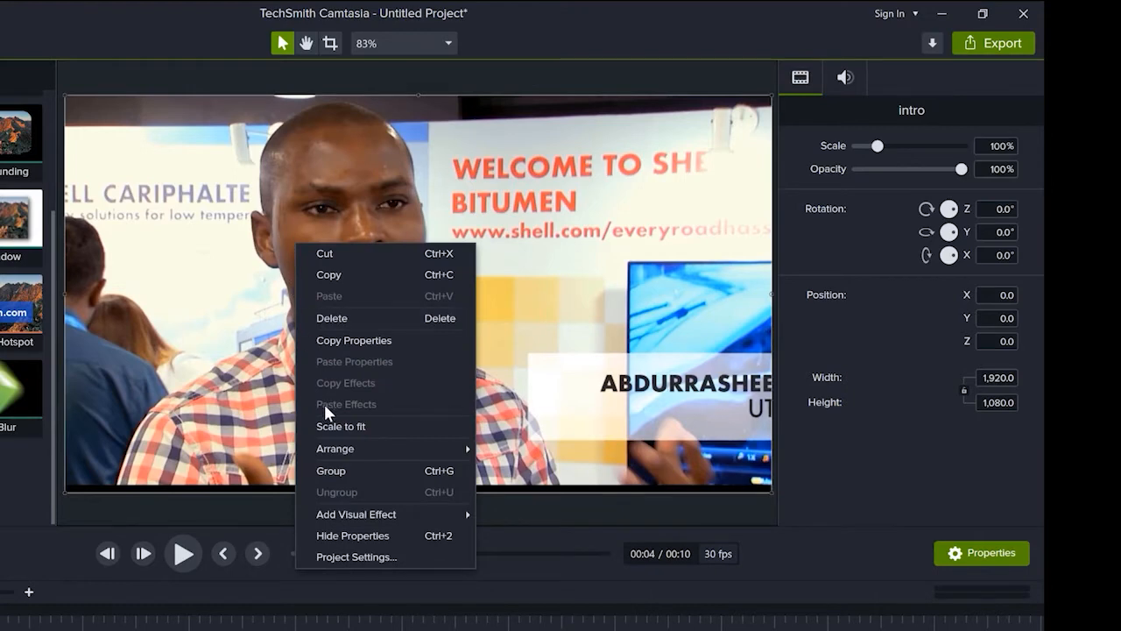
left_click(344, 557)
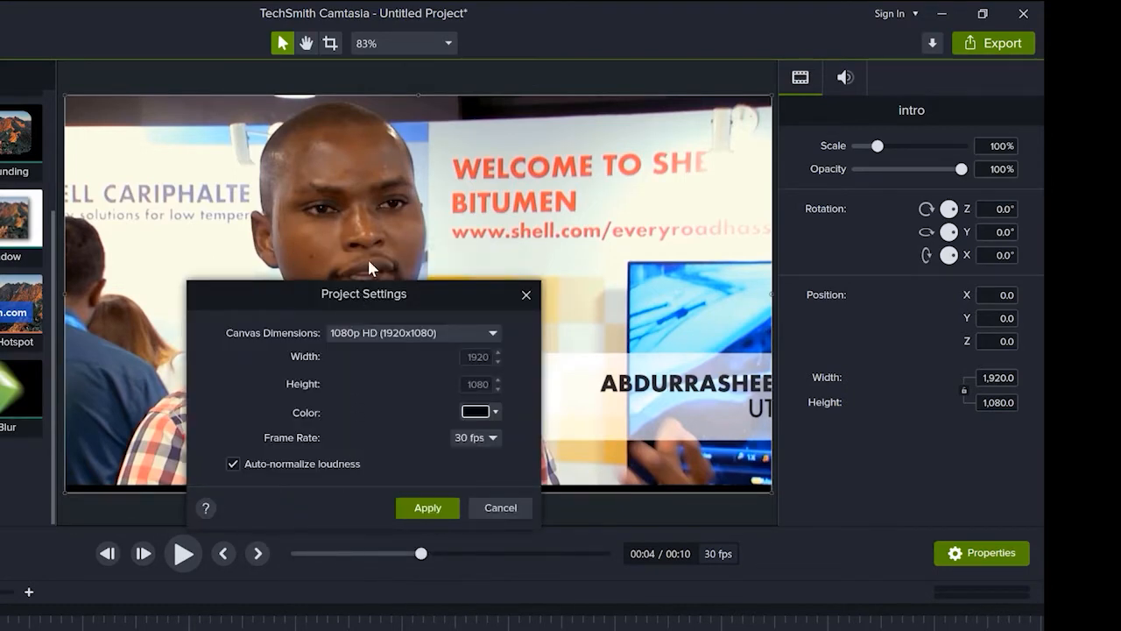
left_click_drag(353, 298, 384, 174)
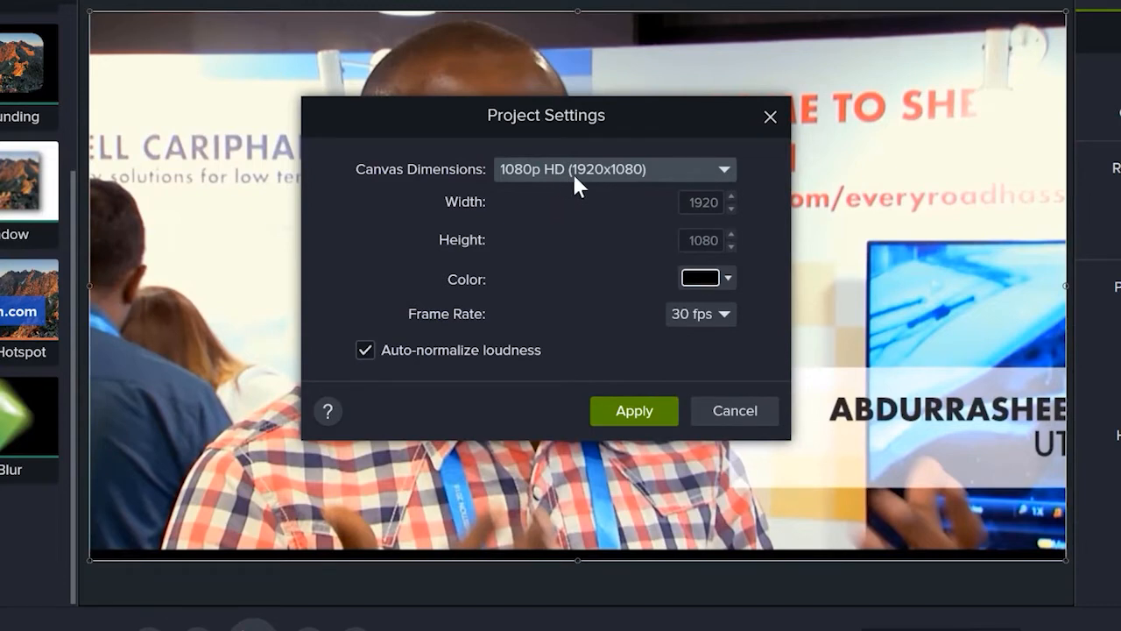
left_click(682, 162)
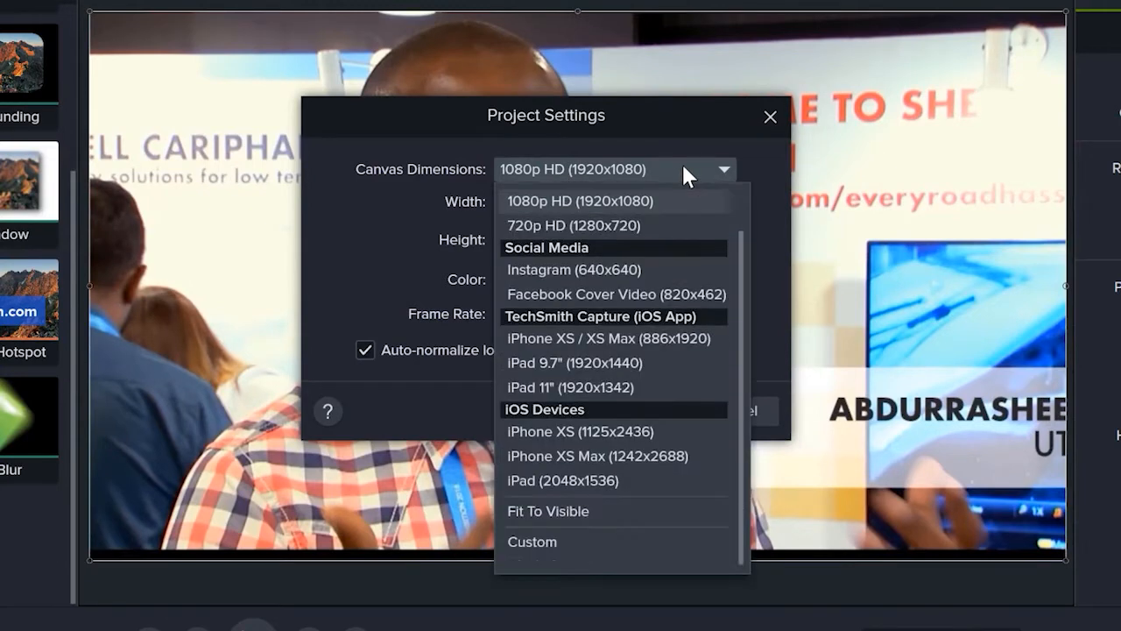
left_click(437, 220)
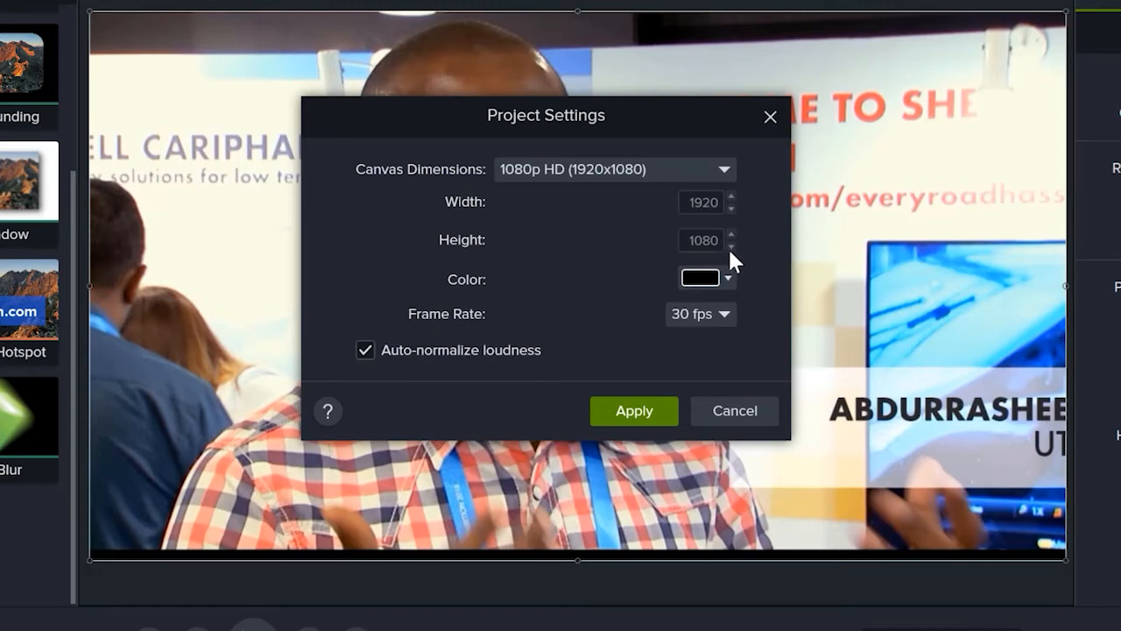
Step: Examine the frame rate choices in the project settings and review the canvas dimension presets again
left_click(723, 315)
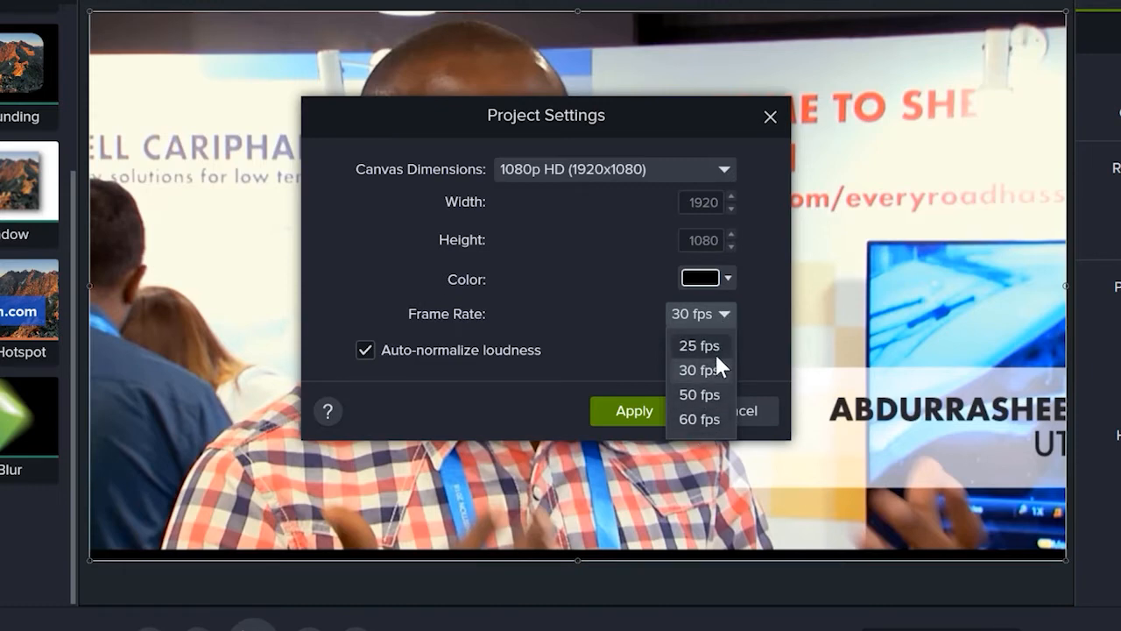
left_click(592, 308)
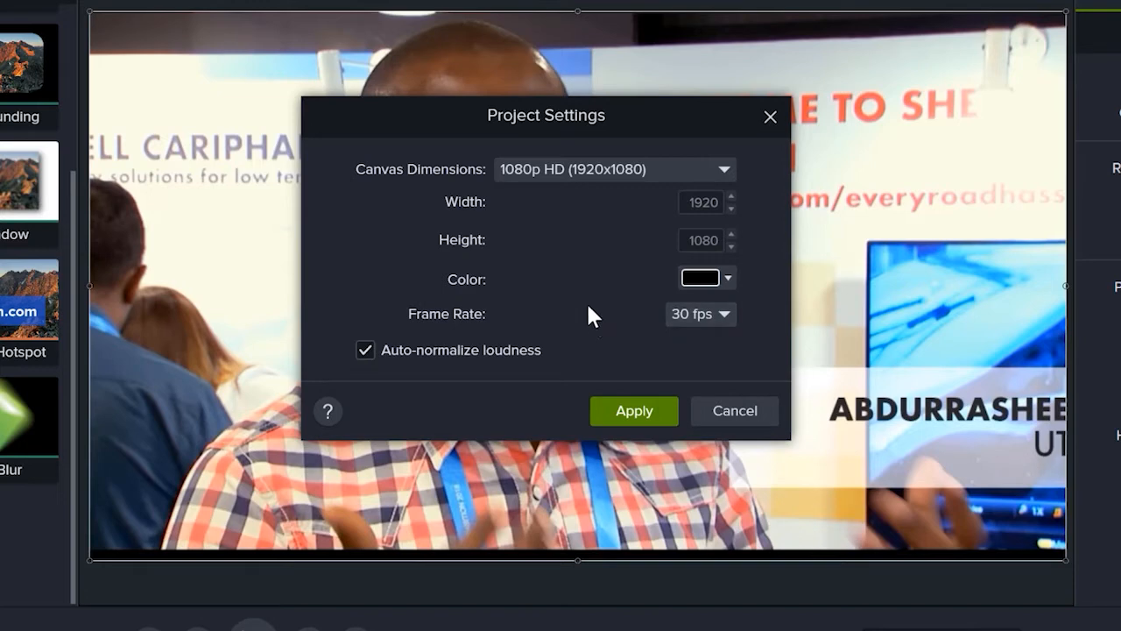
left_click(724, 171)
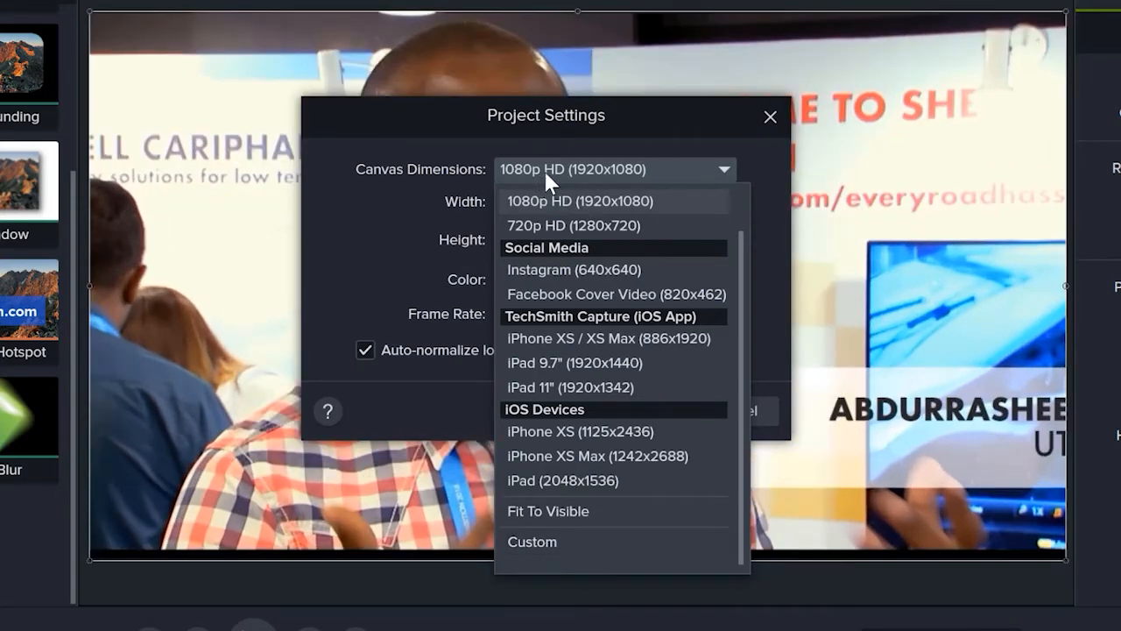
left_click(422, 127)
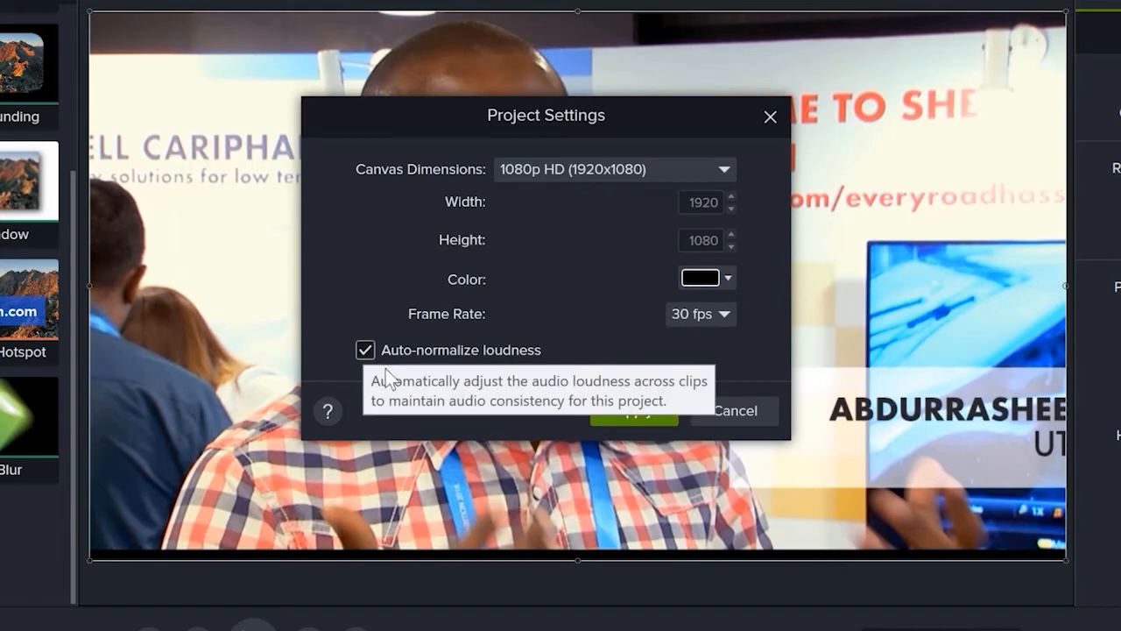
Step: Apply the project settings and look through the project file commands, including the import sources
left_click(613, 410)
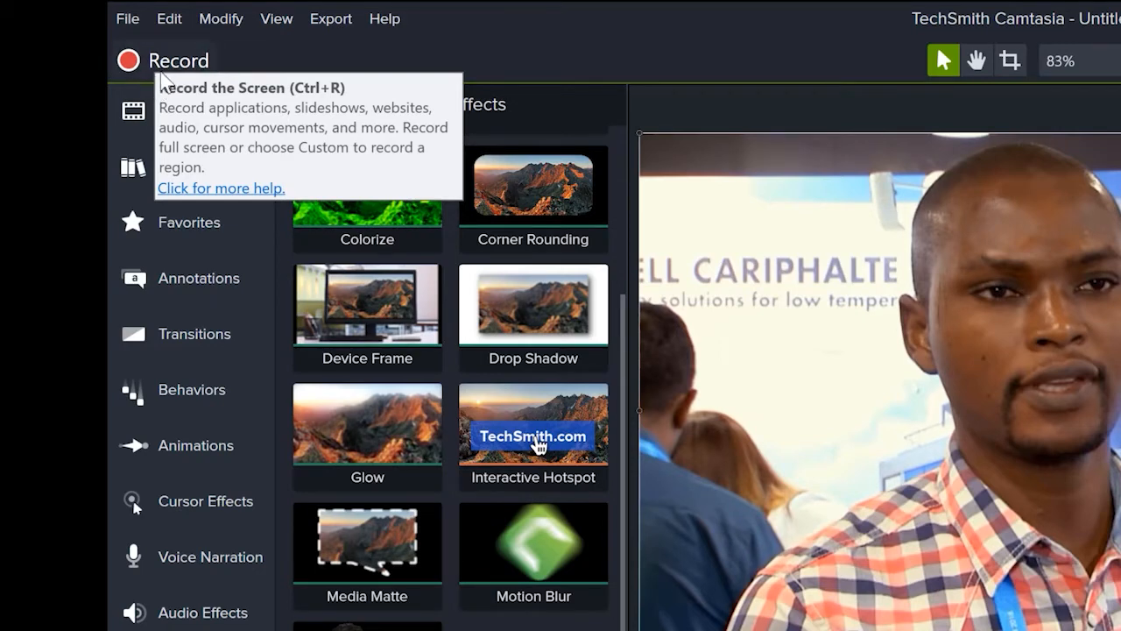
left_click(129, 20)
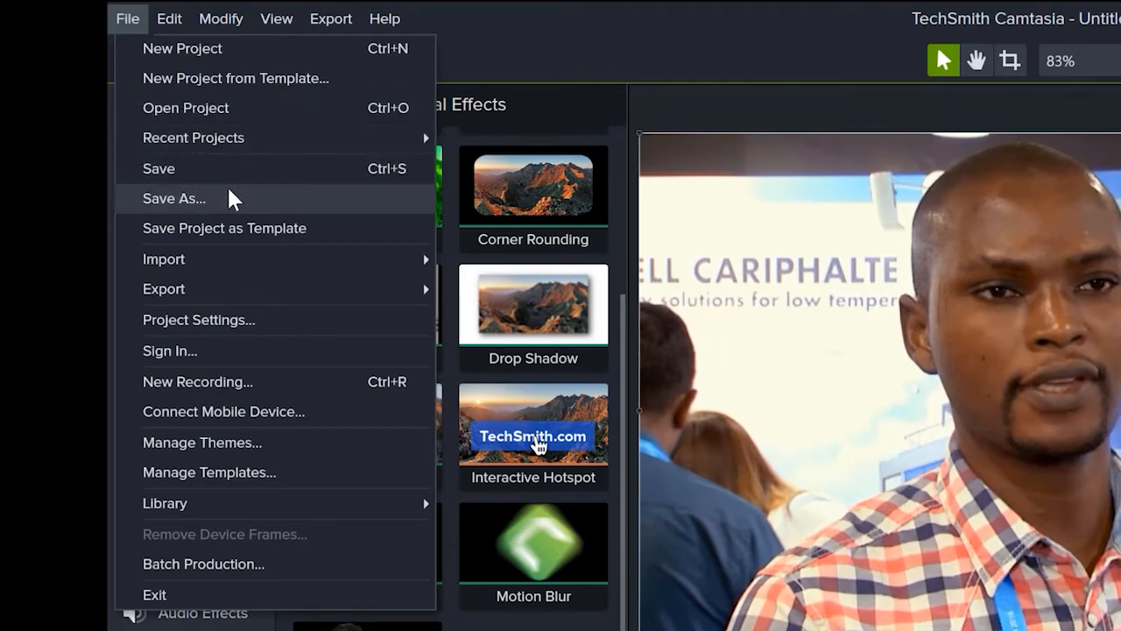
mouse_move(263, 258)
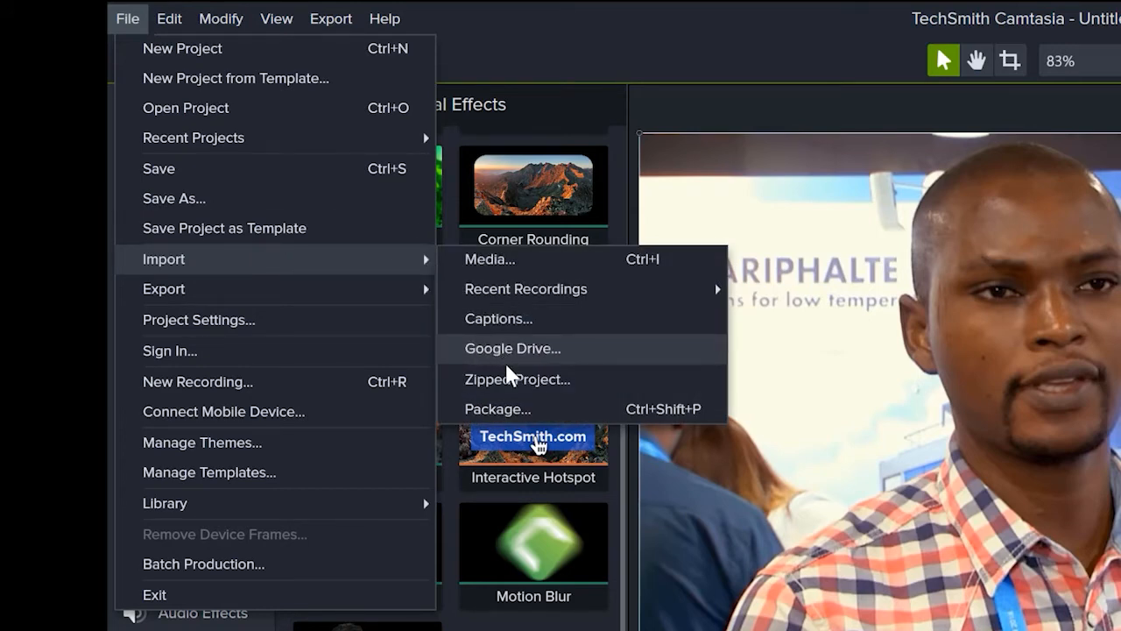
mouse_move(245, 294)
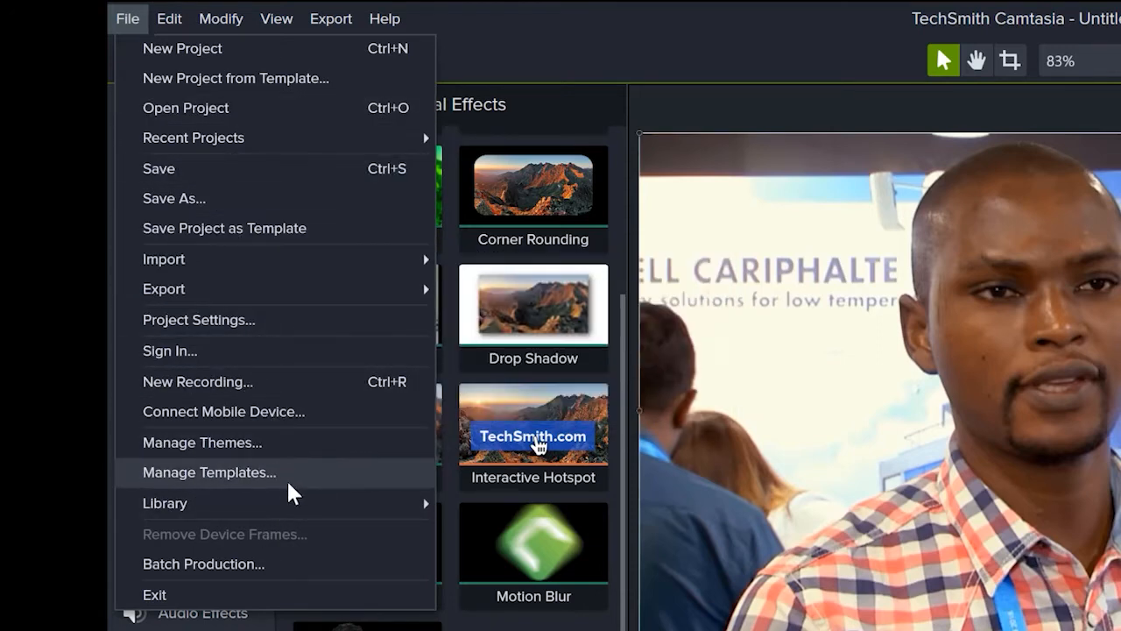
Step: Examine the export destinations, including Local File, YouTube and Google Drive, and the Produce and Share option
left_click(328, 21)
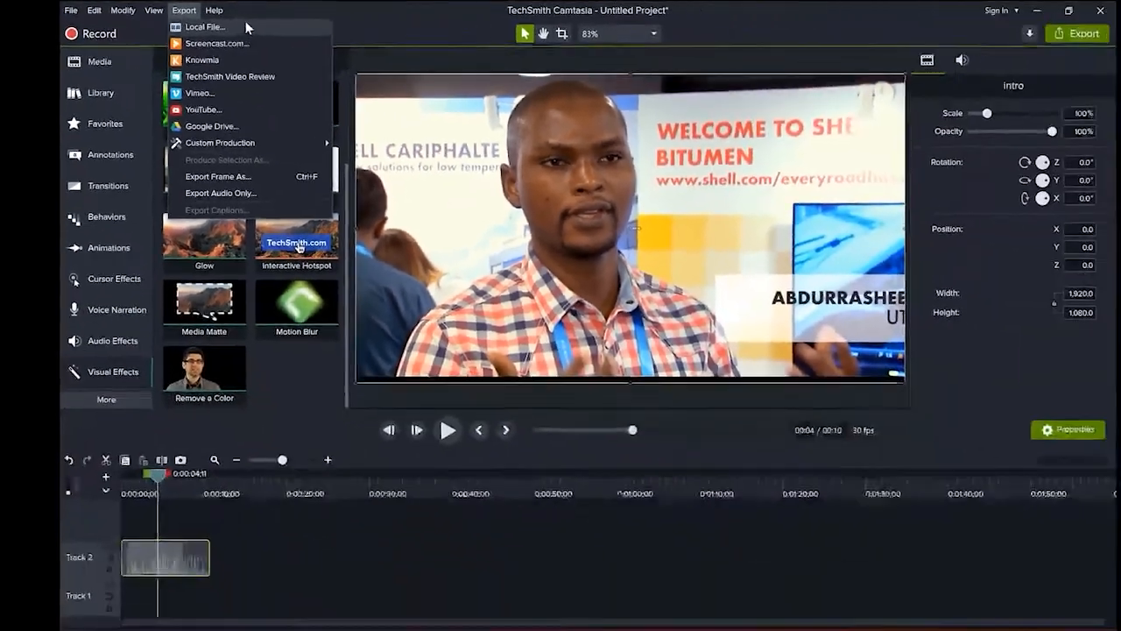
left_click(396, 53)
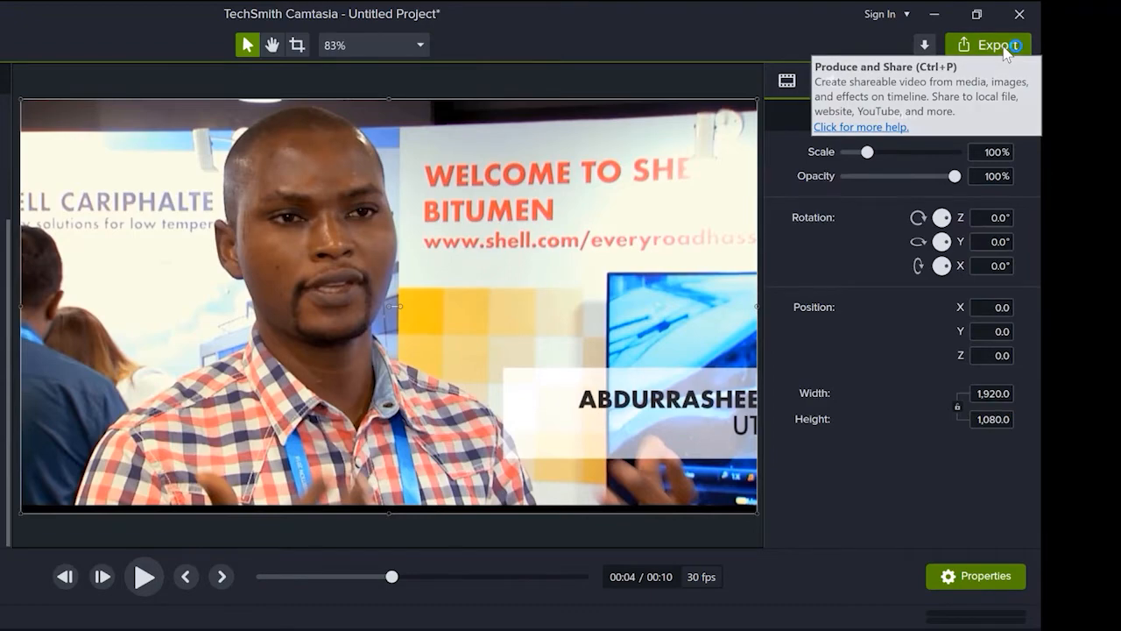
left_click(1005, 49)
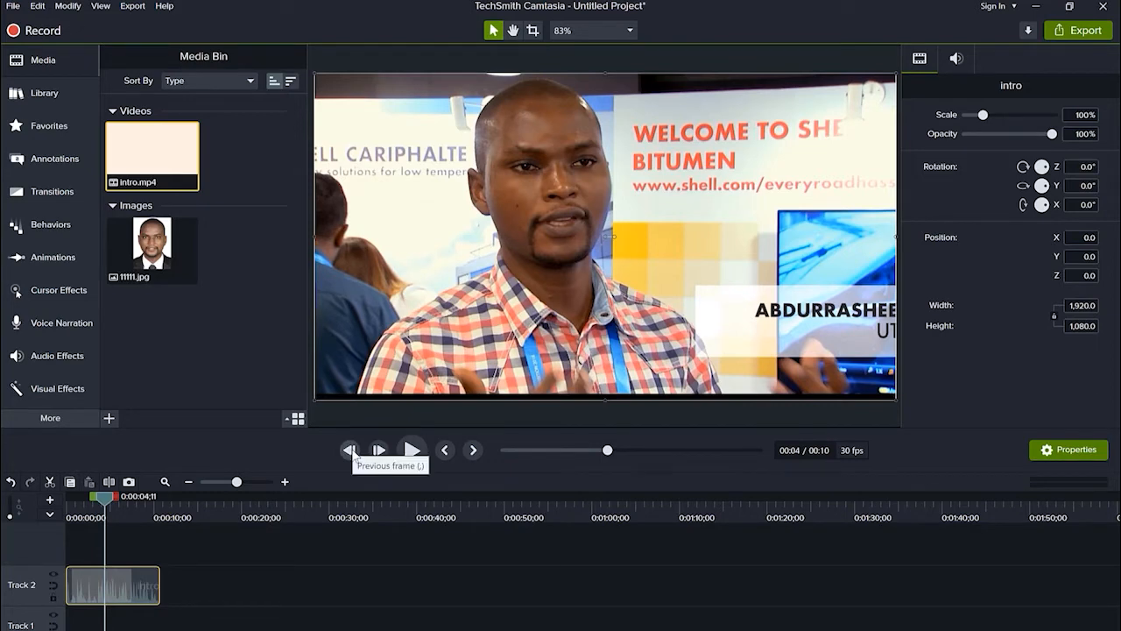
Step: Play the clip preview, pause it at about 5 seconds, and pan the canvas slightly downward
left_click(412, 451)
left_click(411, 448)
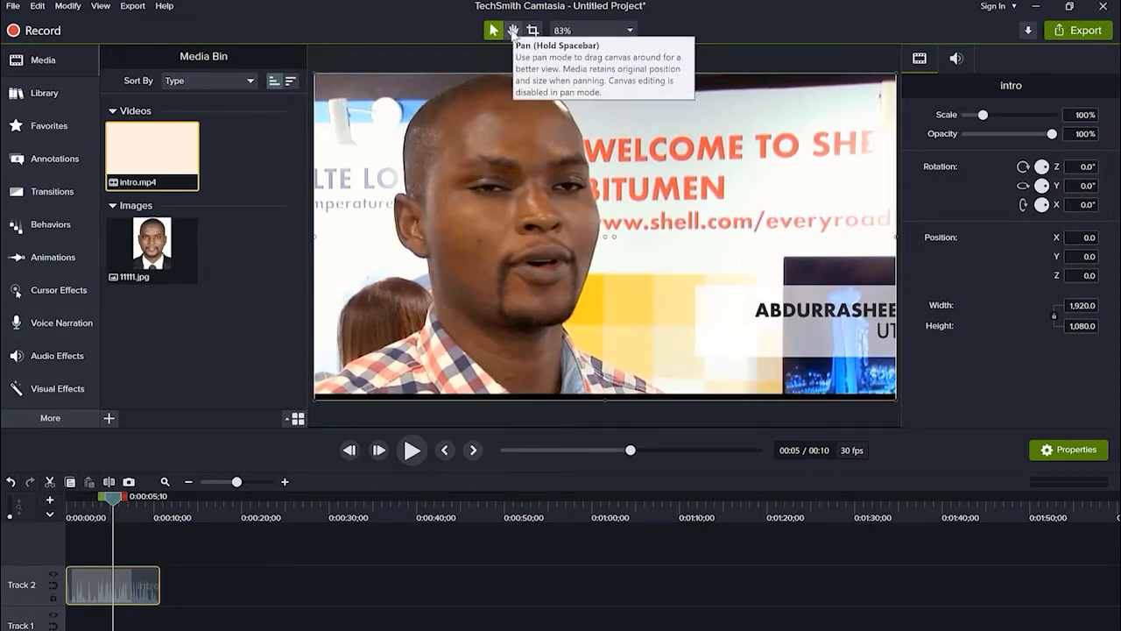
left_click(513, 33)
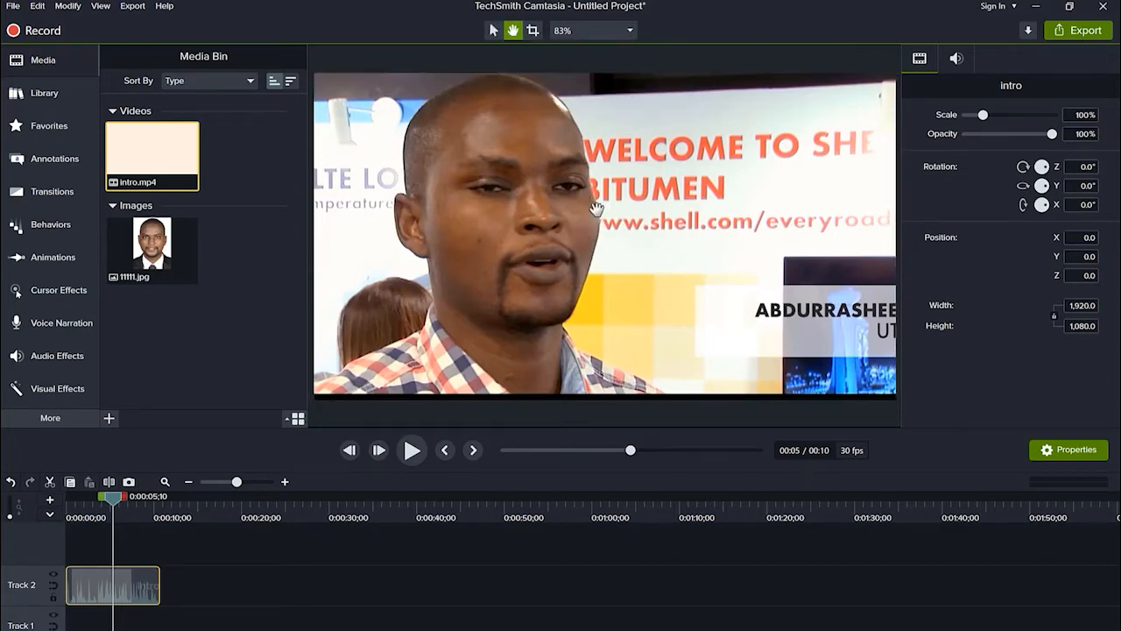
left_click_drag(627, 223, 632, 245)
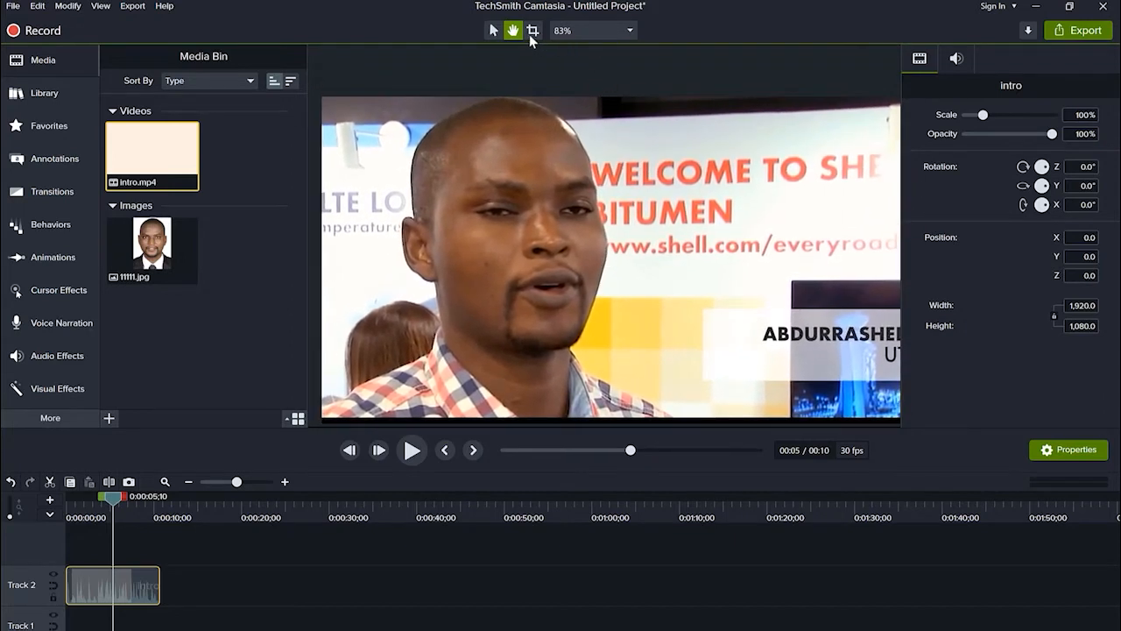
Step: Try the Crop tool on the clip's upper-left corner and examine the canvas zoom levels
left_click(530, 33)
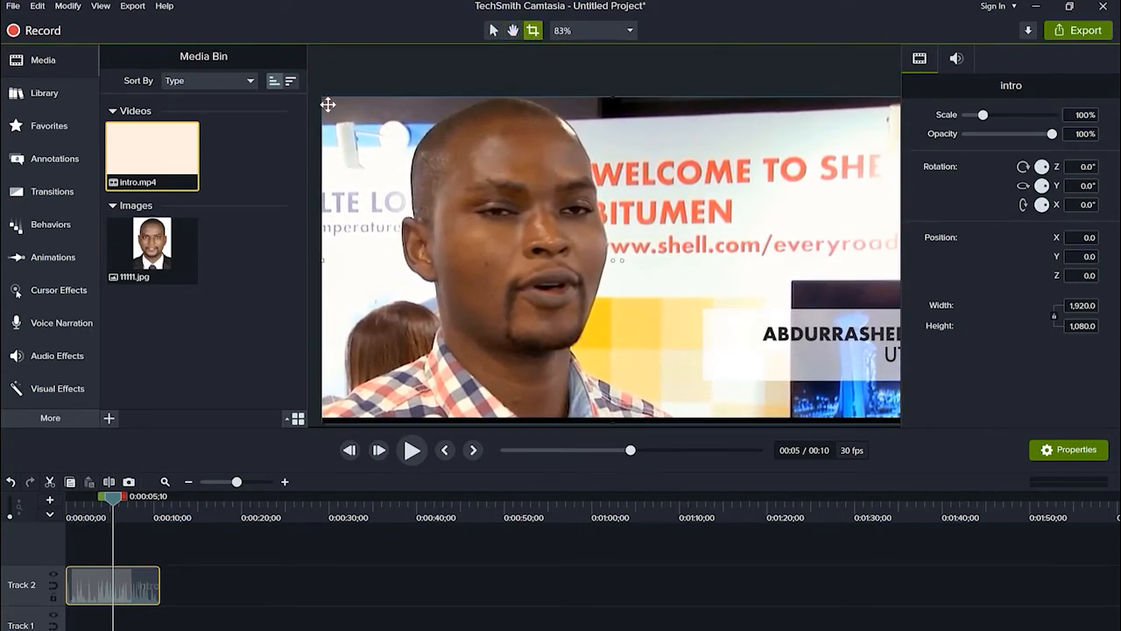
mouse_move(320, 105)
left_mouse_down()
mouse_move(470, 220)
mouse_move(320, 96)
left_mouse_up()
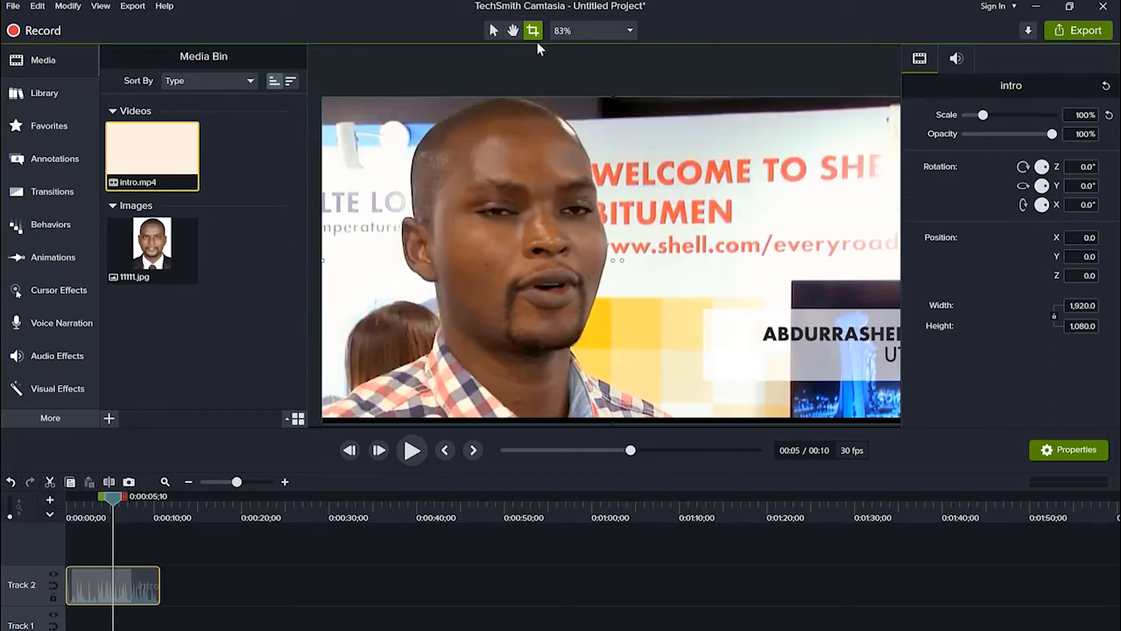
left_click(602, 31)
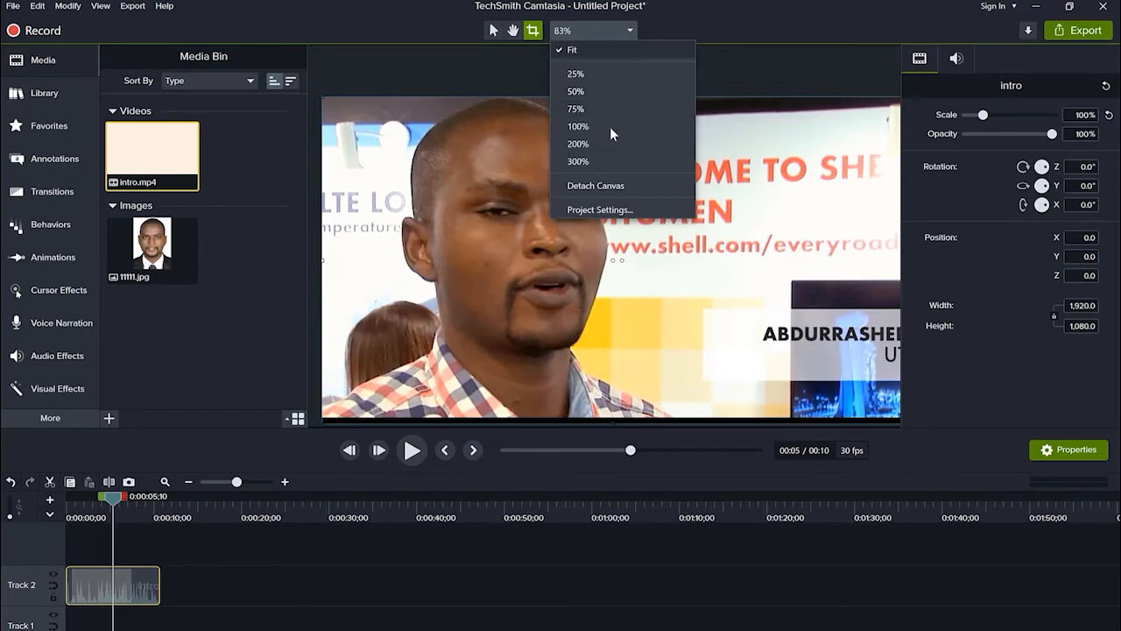
left_click(663, 23)
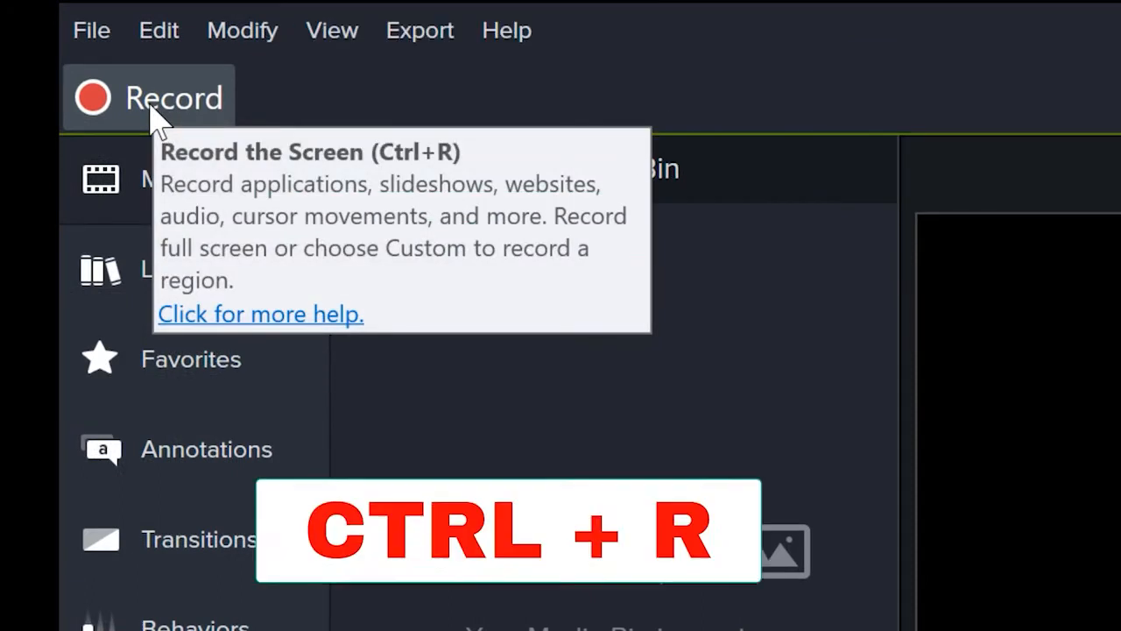
Step: Open the screen recorder for a new recording
left_click(98, 37)
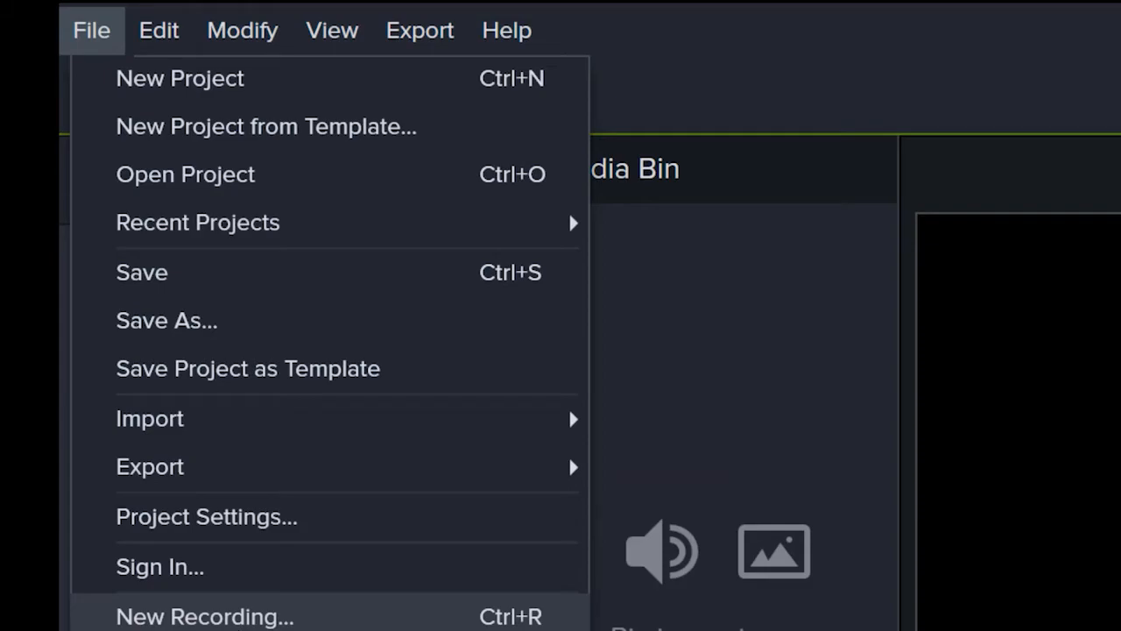
left_click(845, 27)
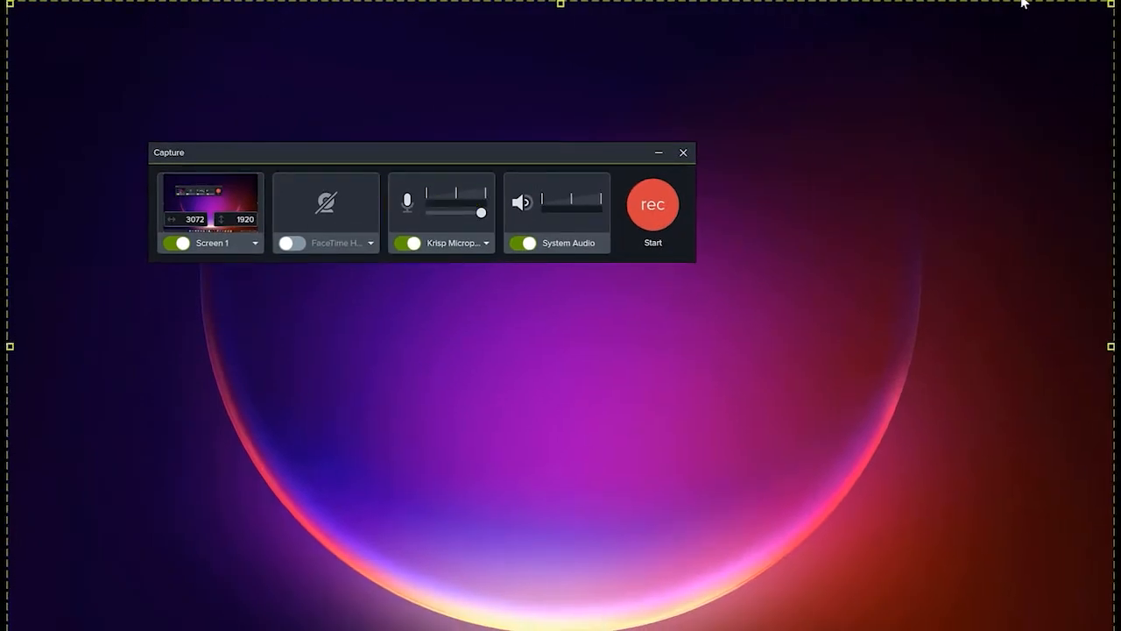
Step: Try a custom capture region of about 1876 × 1310, and return the capture area to the full Screen 1
left_click(254, 244)
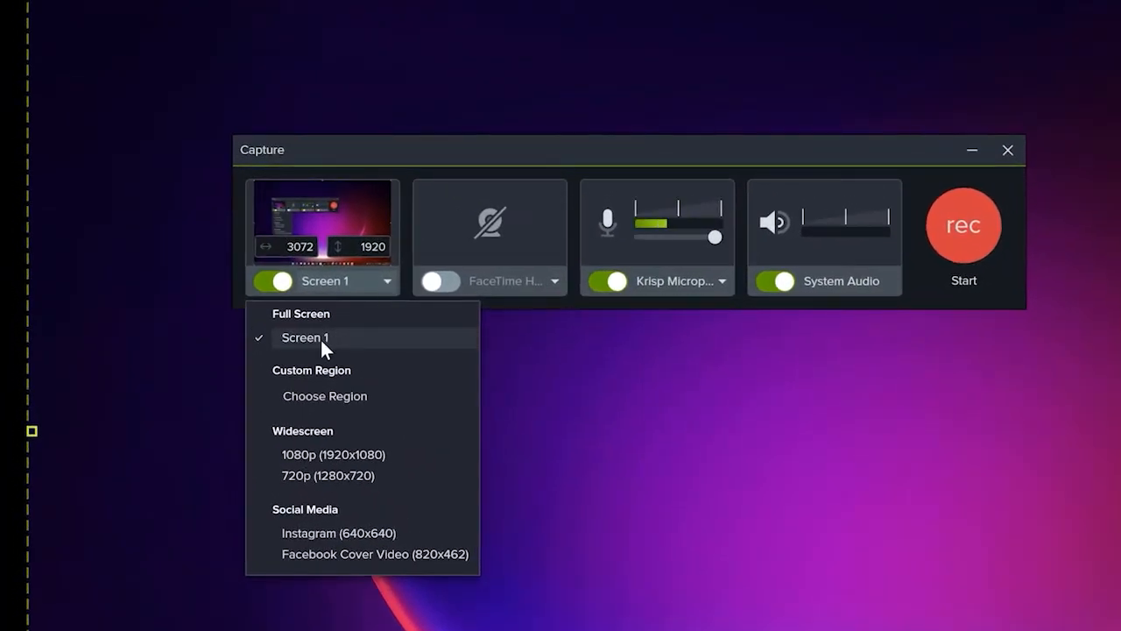
left_click(330, 394)
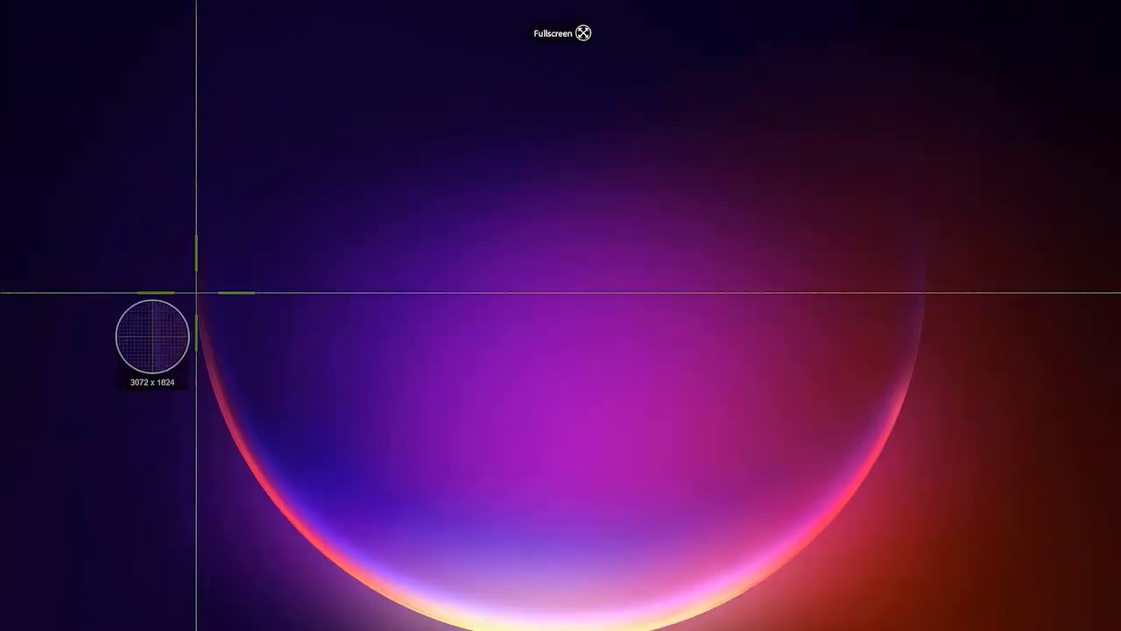
left_click_drag(184, 107, 870, 585)
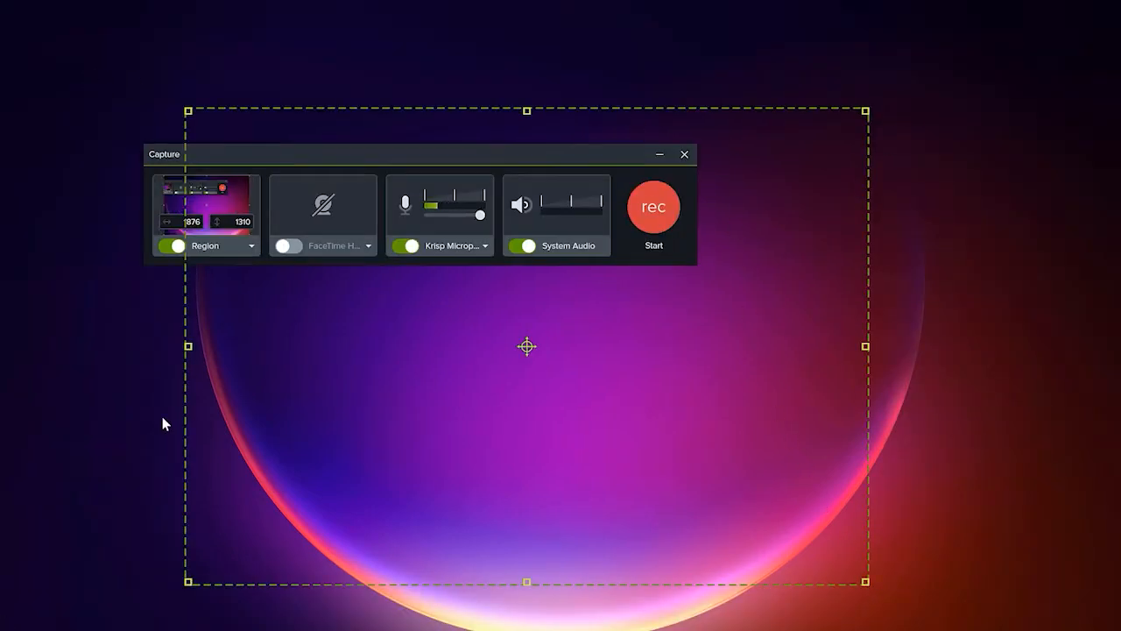
left_click(210, 246)
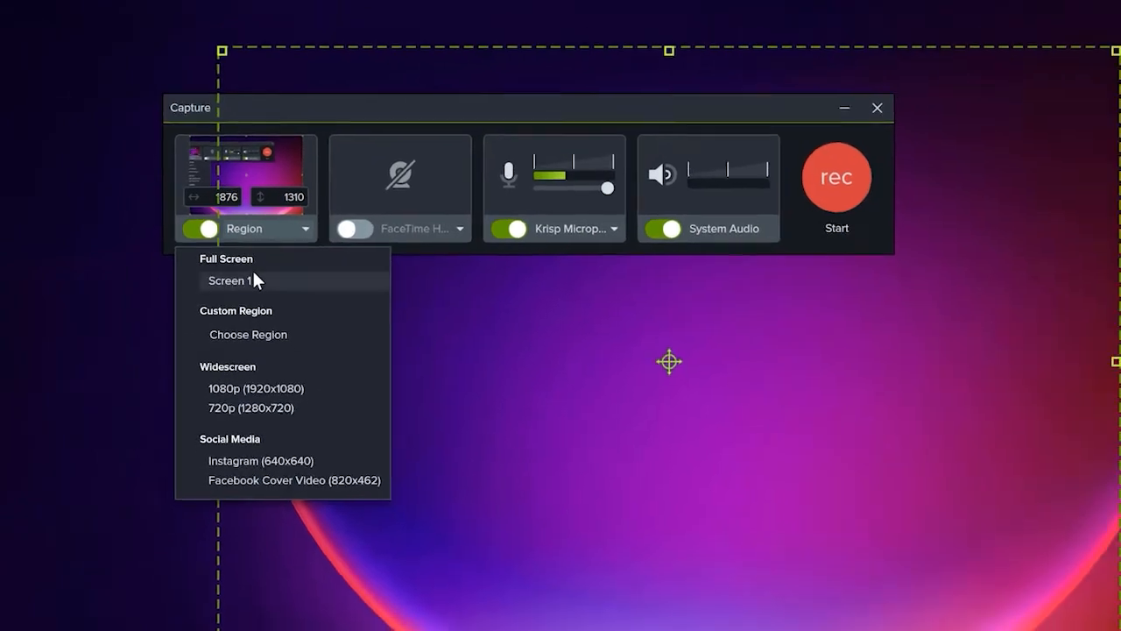
left_click(254, 275)
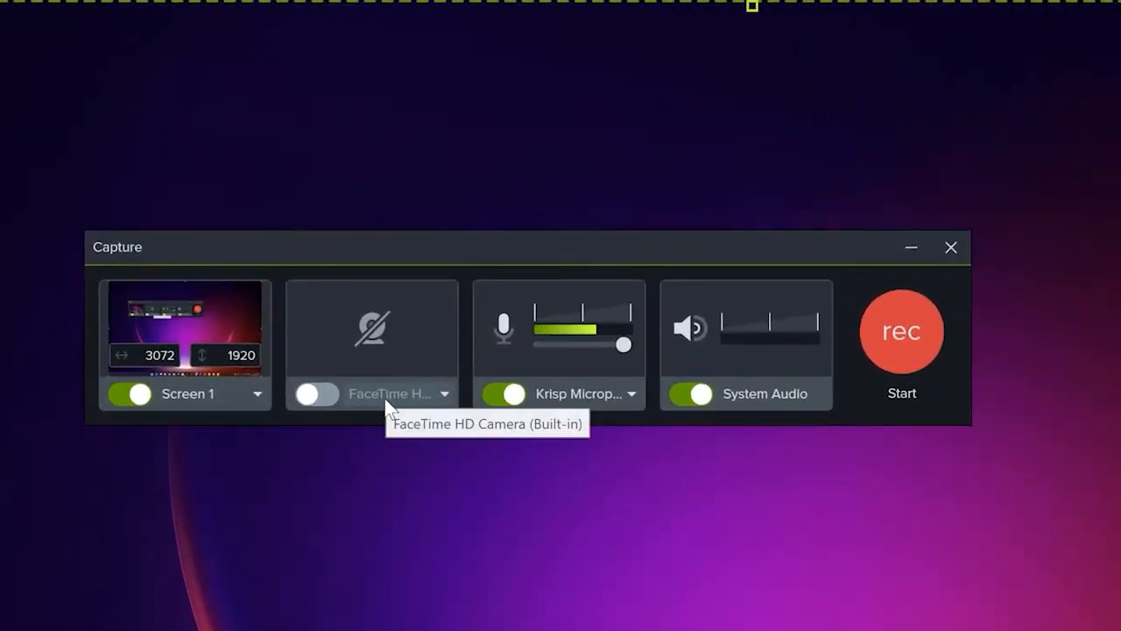
Step: Turn on the FaceTime HD camera, examine the available camera choices, and turn the camera off again
left_click(326, 396)
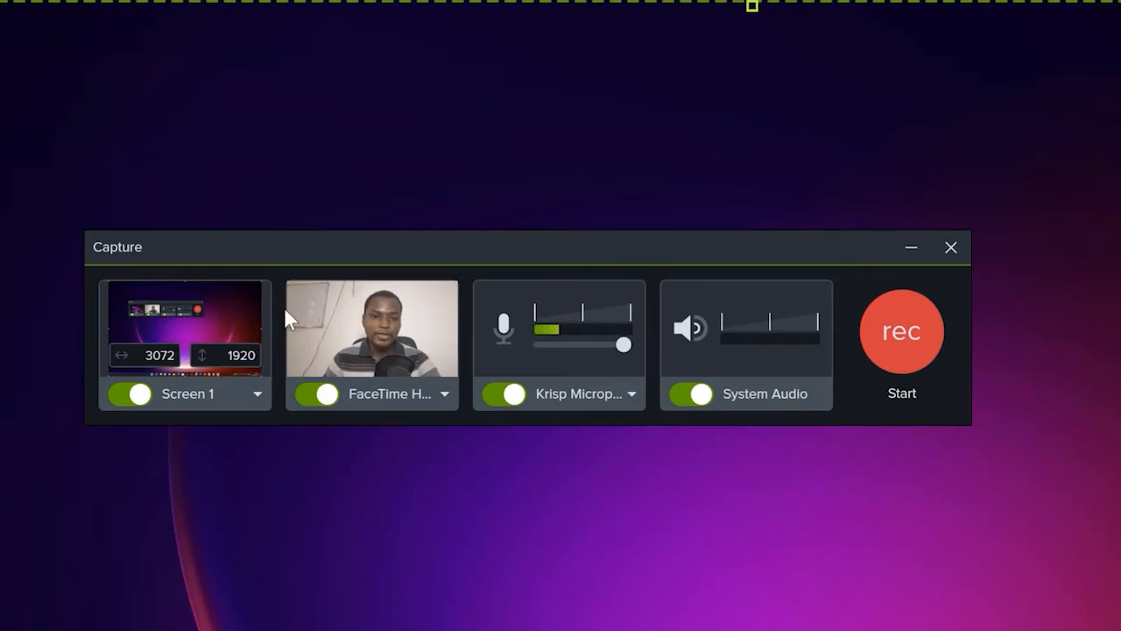
left_click(444, 395)
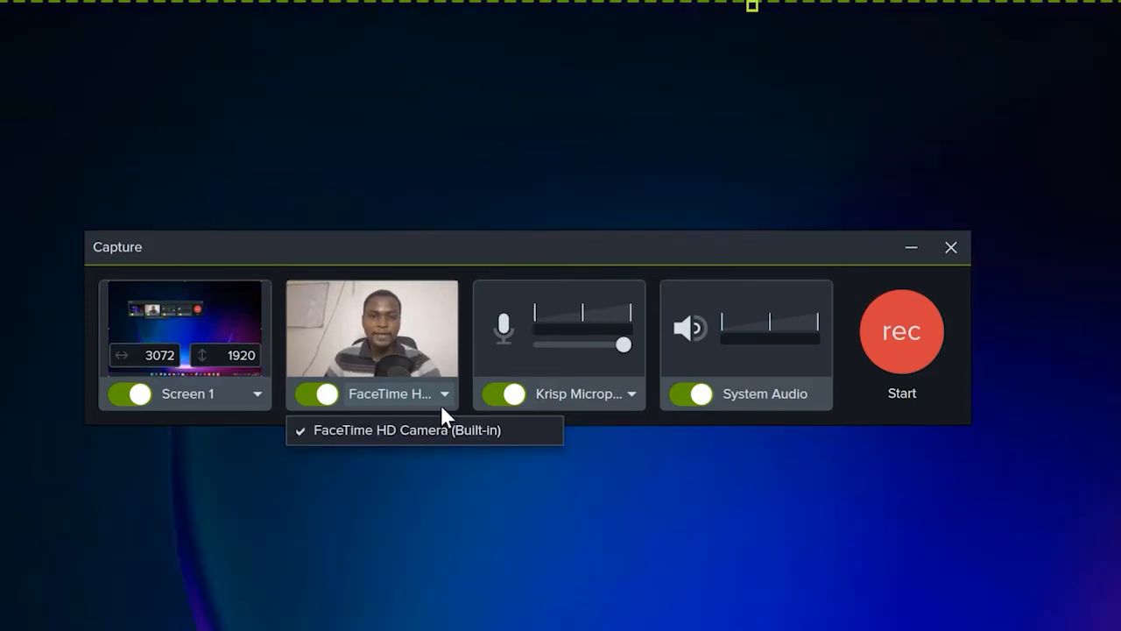
left_click(332, 397)
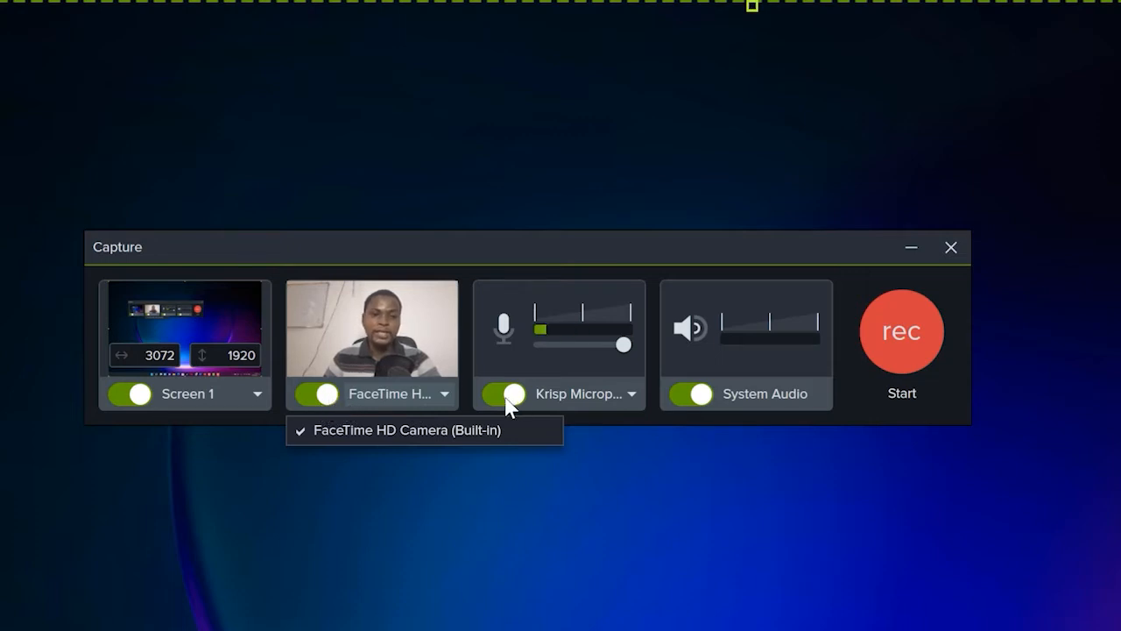
Step: Select Krisp Microphone (Krisp Audio) as the audio input at maximum volume and keep system audio recording enabled
left_click(627, 396)
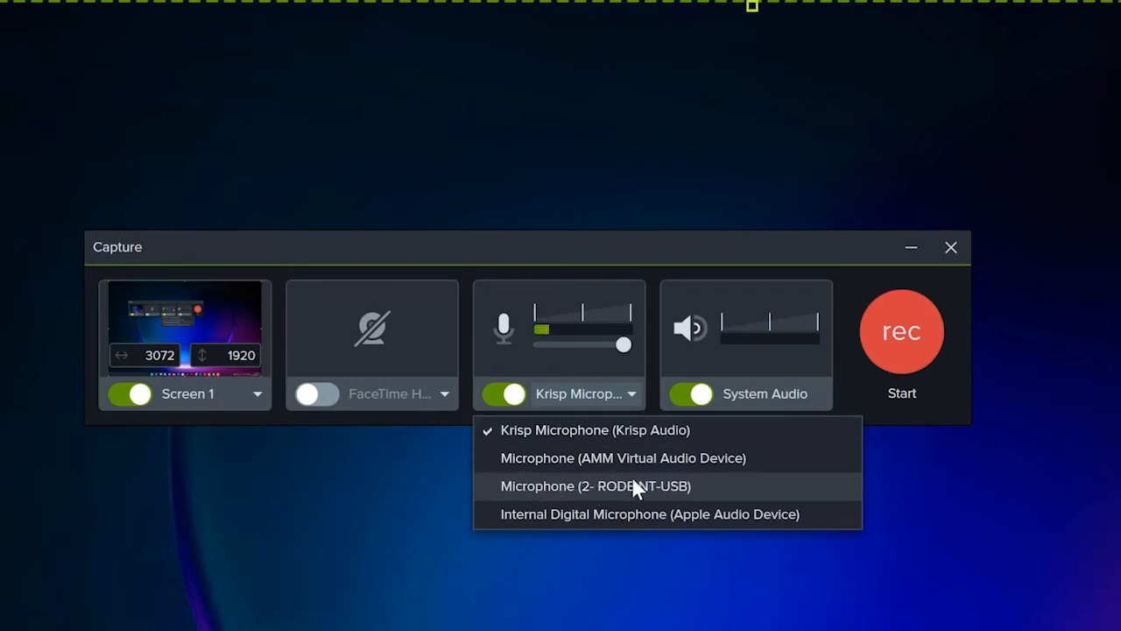
left_click(600, 431)
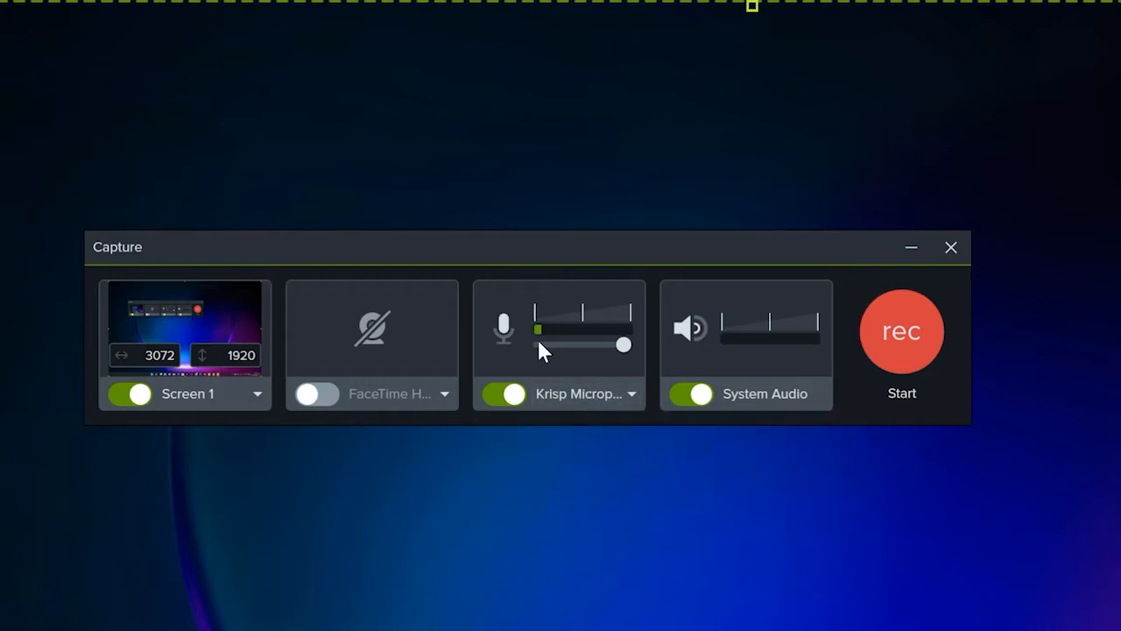
left_click(618, 345)
left_click_drag(598, 349, 632, 341)
left_click(706, 398)
left_click(706, 399)
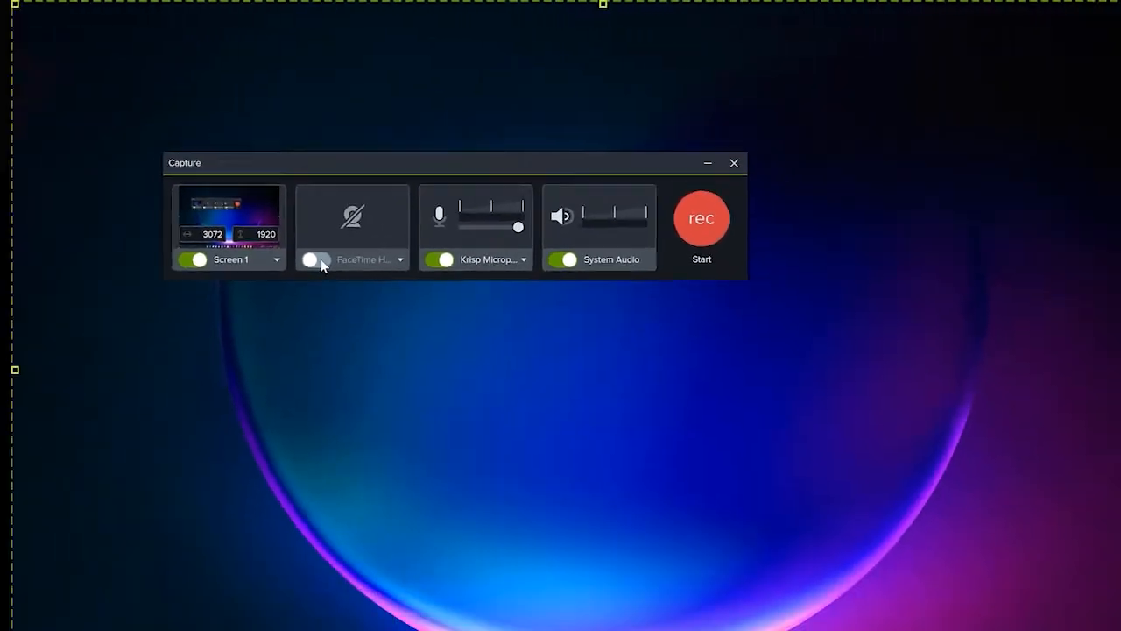
Step: Turn on the FaceTime HD camera and start recording the full screen
left_click(306, 393)
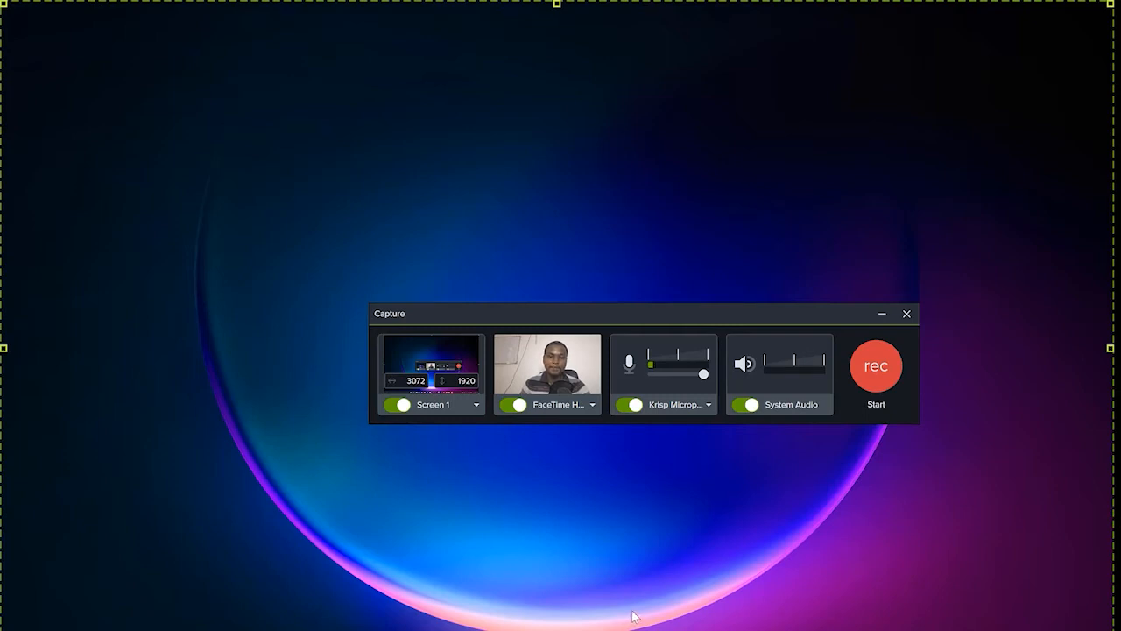
left_click(876, 366)
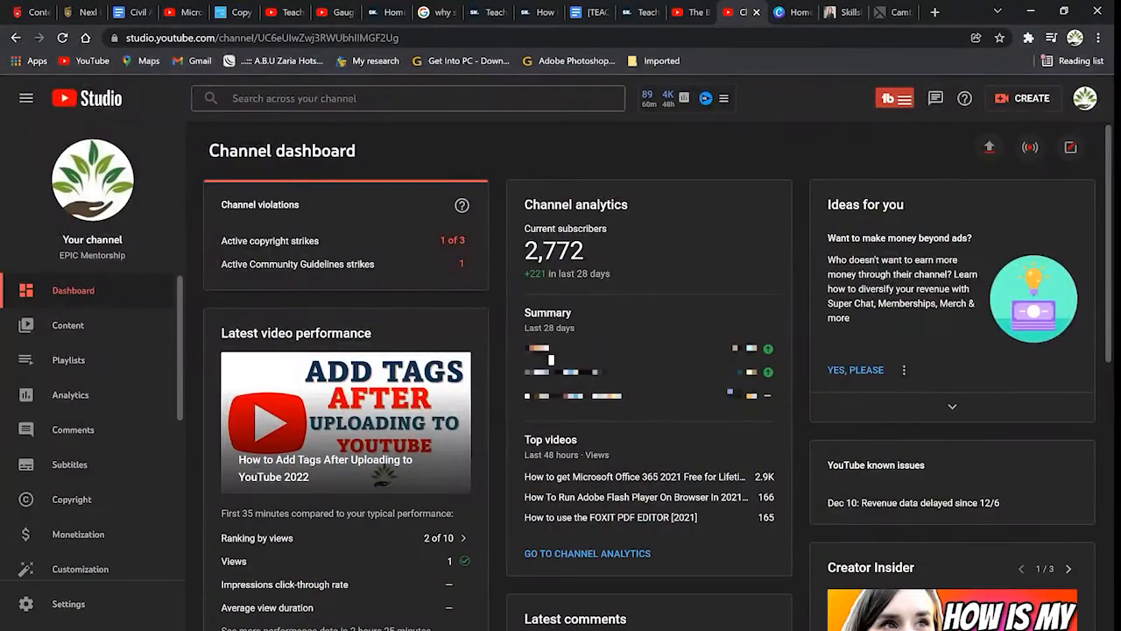
Step: In YouTube Studio, open the channel content and browse the list of uploaded videos while recording
left_click(87, 326)
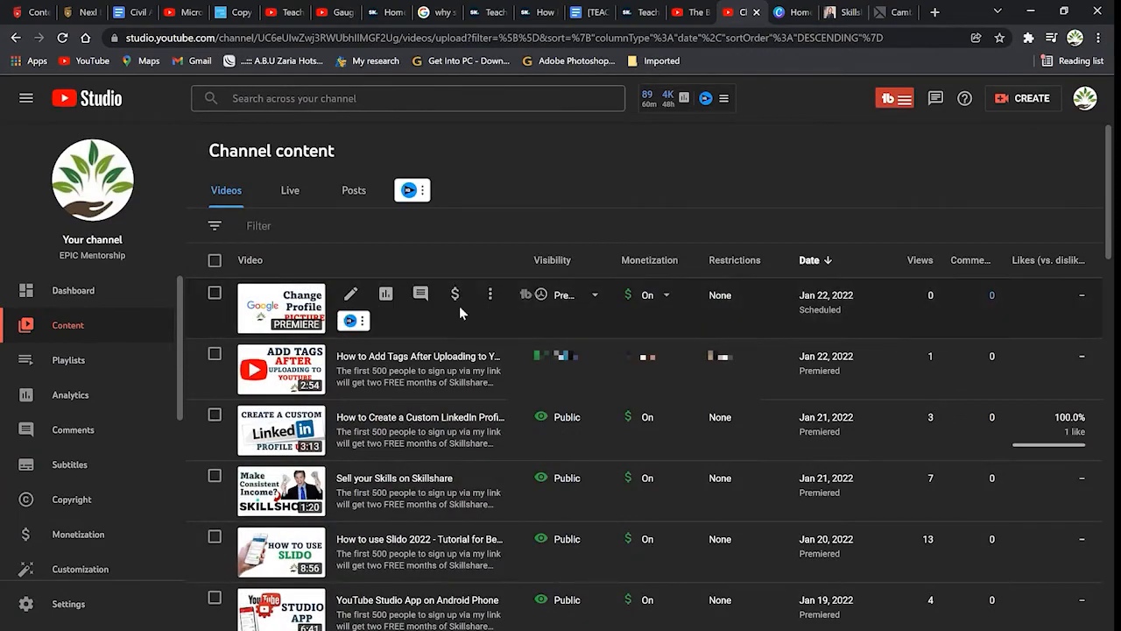
scroll(536, 340, "down", 3)
scroll(536, 340, "down", 6)
scroll(453, 331, "up", 4)
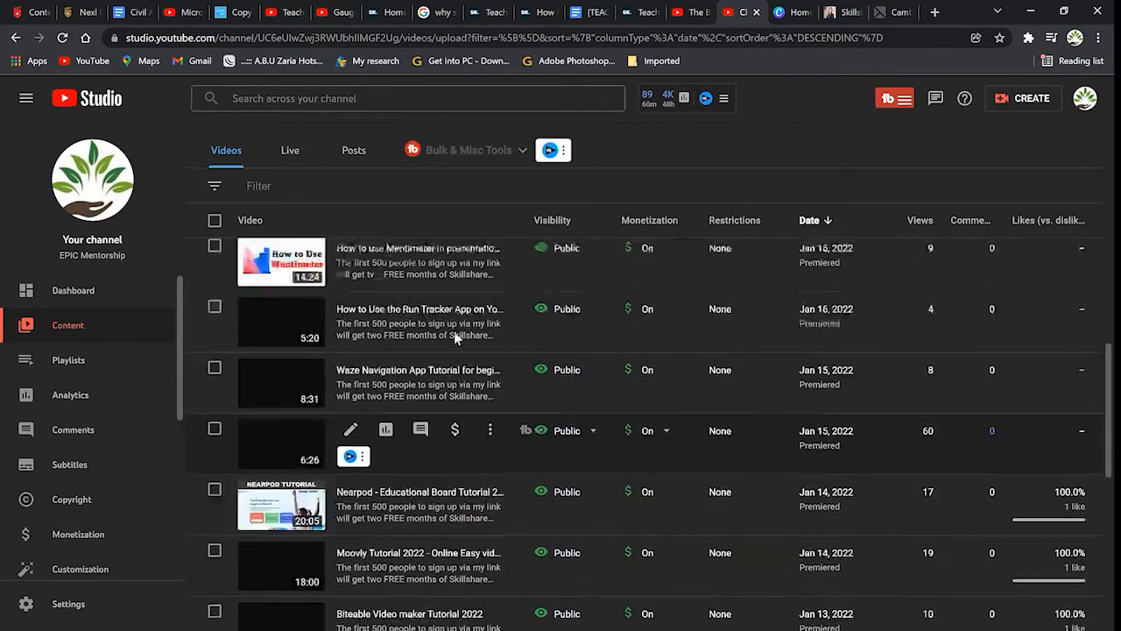
scroll(526, 578, "down", 4)
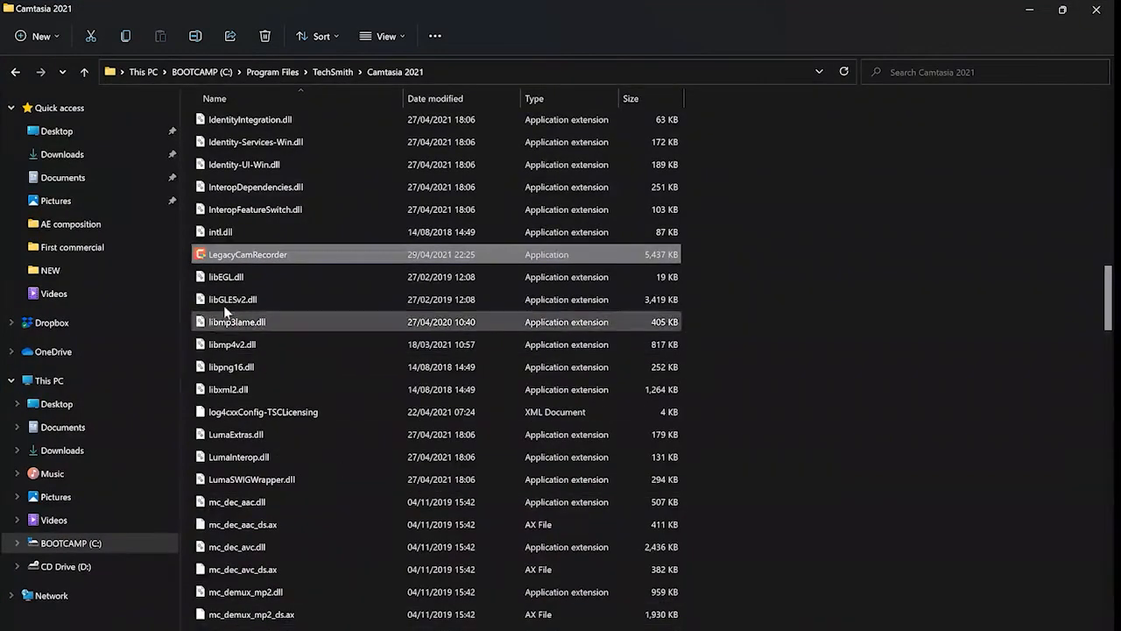
Step: Switch to File Explorer and open the intro folder inside Videos
left_click(50, 273)
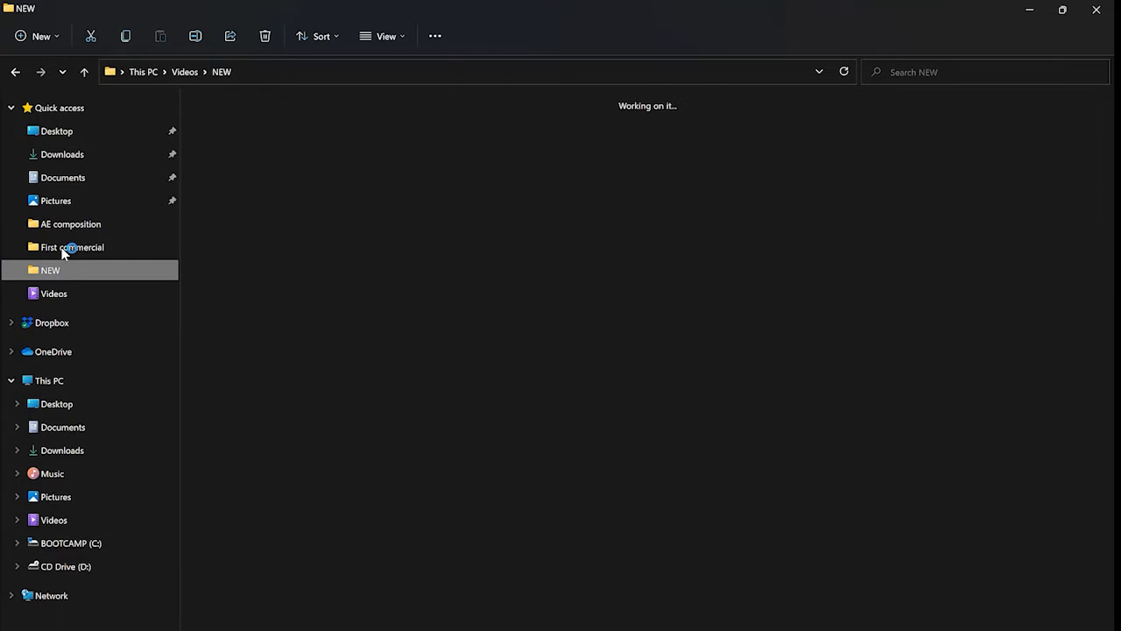
left_click(53, 293)
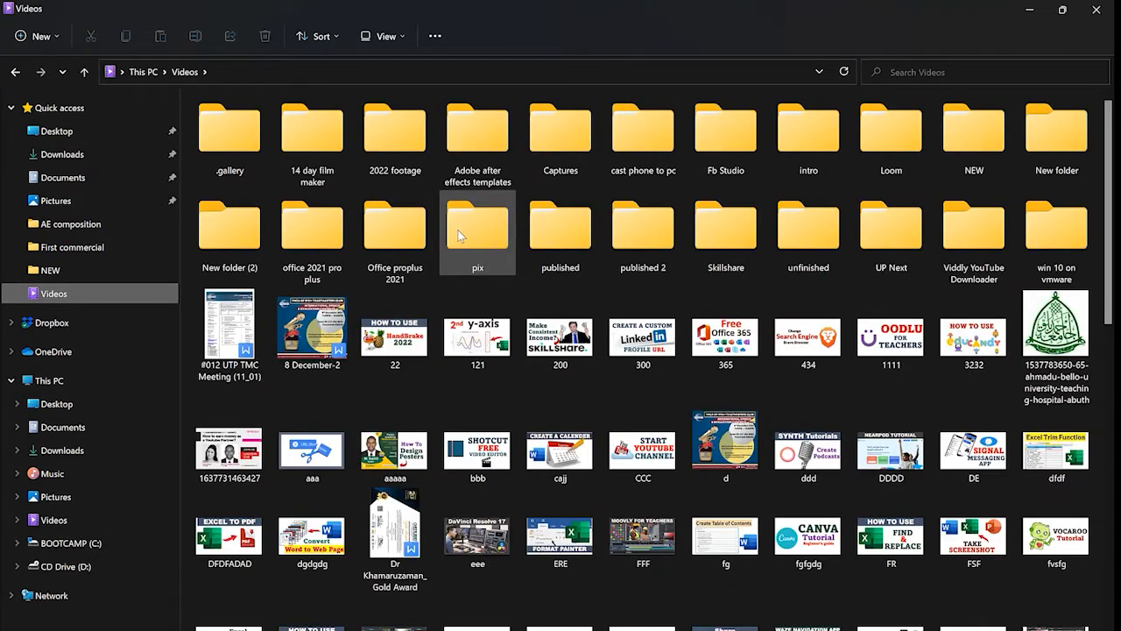
double_click(799, 134)
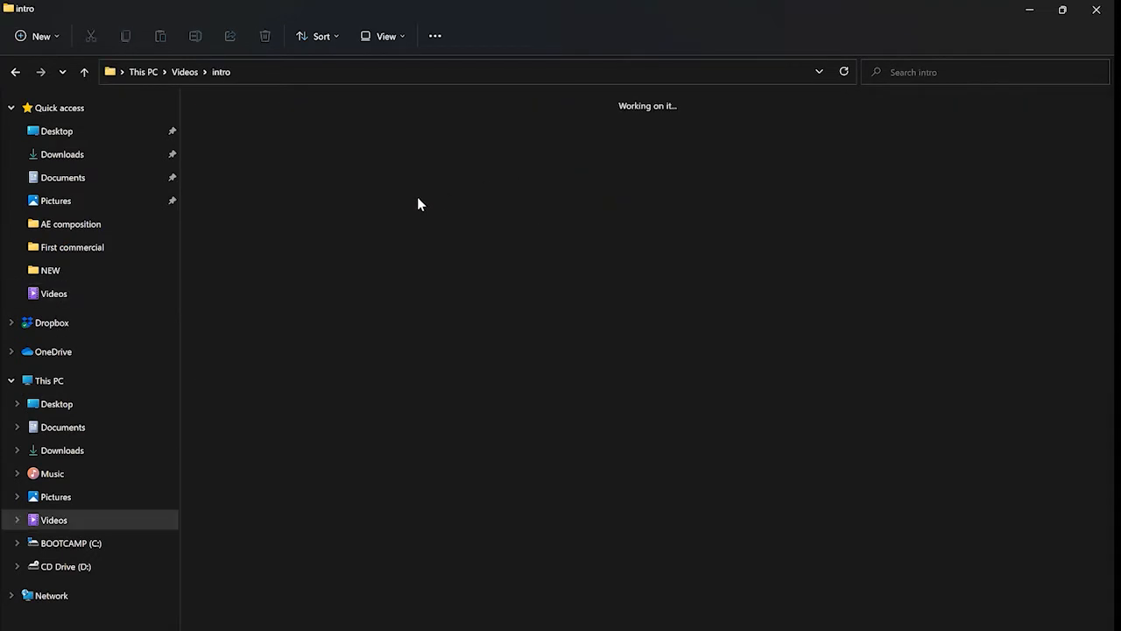
Step: Play the intro video from the folder while recording and close the media player
left_click(378, 162)
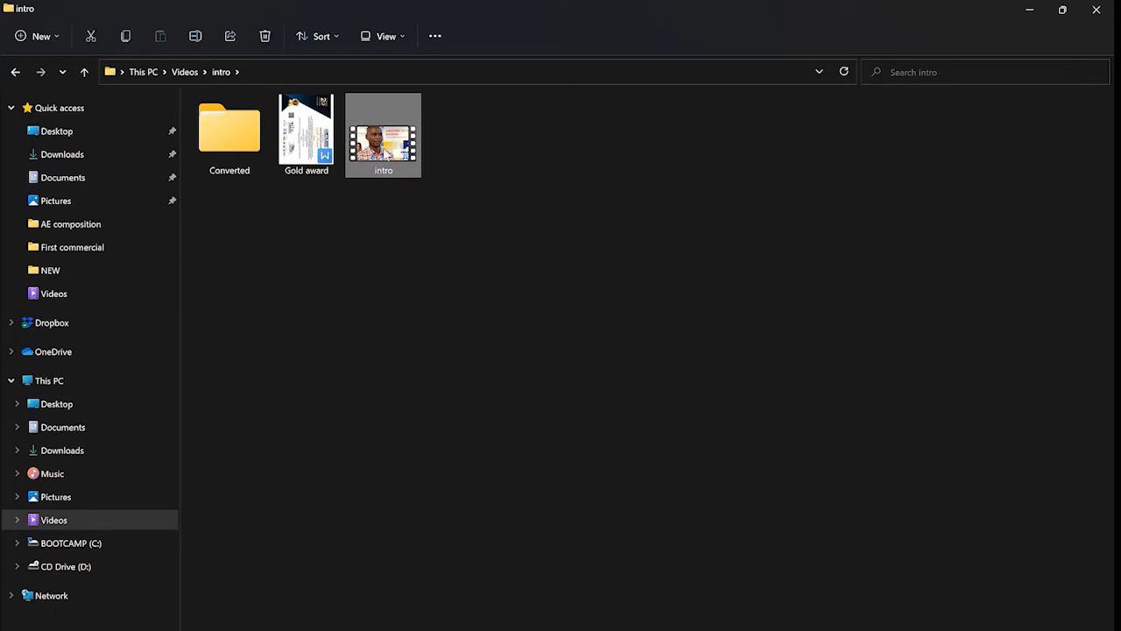
double_click(384, 151)
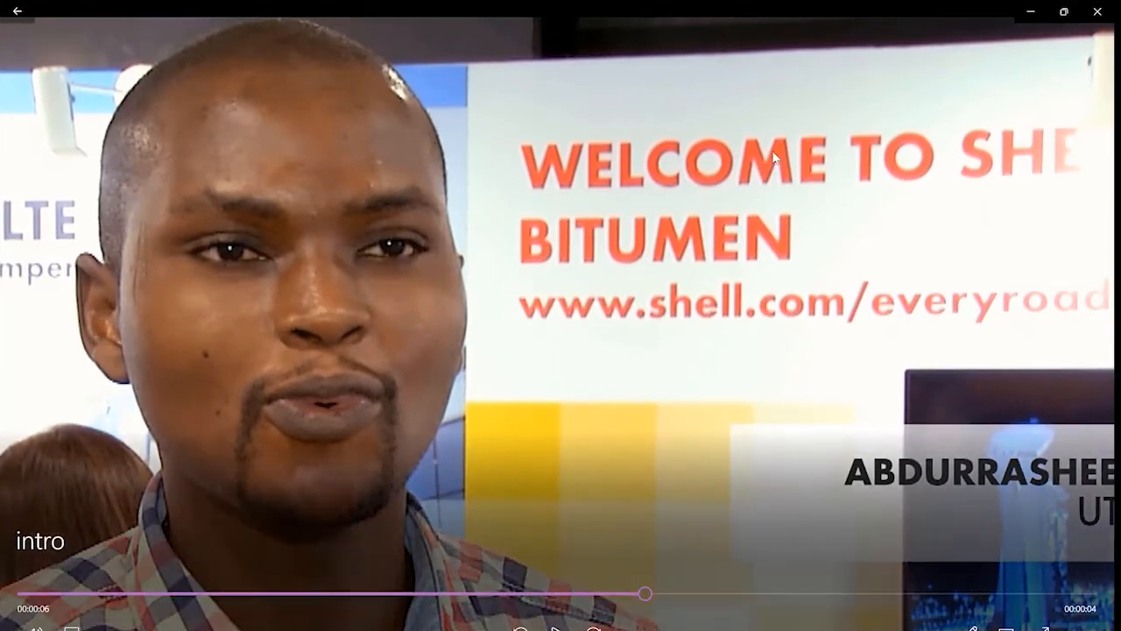
left_click(1100, 12)
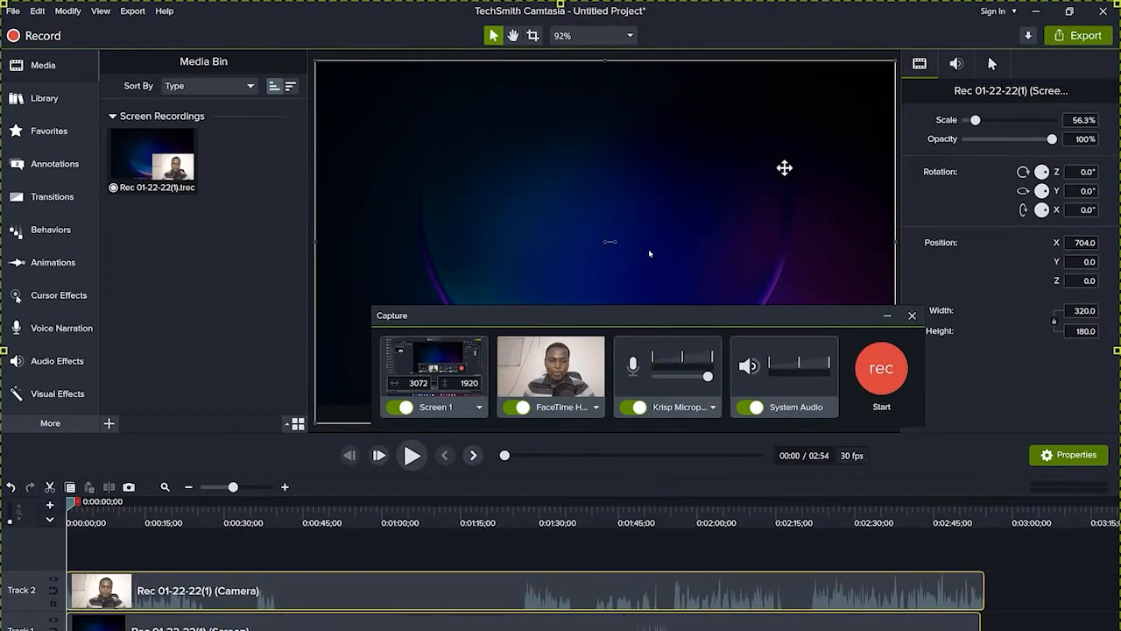
Step: Minimize the Capture window and preview the recording on the timeline up to about 1:48
left_click(885, 319)
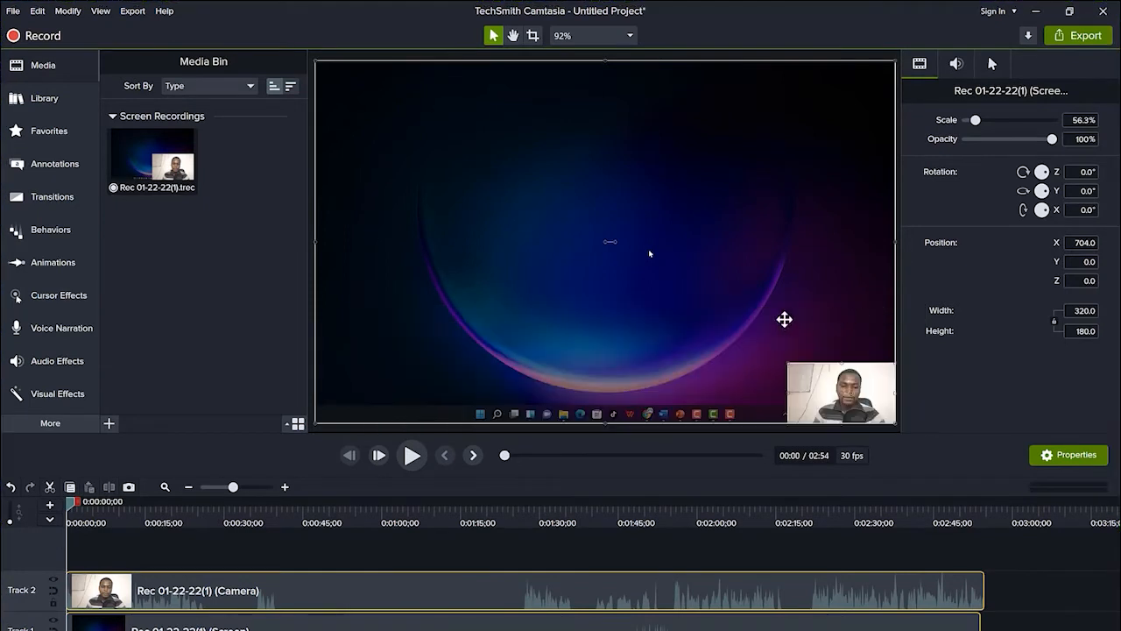
left_click(179, 142)
left_click_drag(69, 506, 602, 504)
key("space")
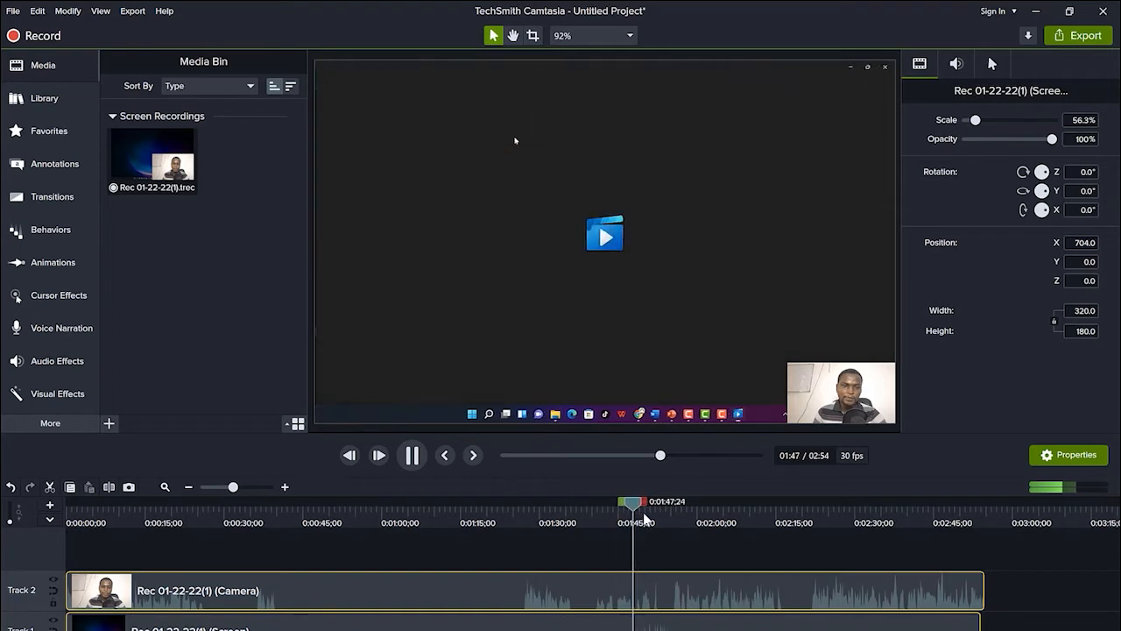
key("space")
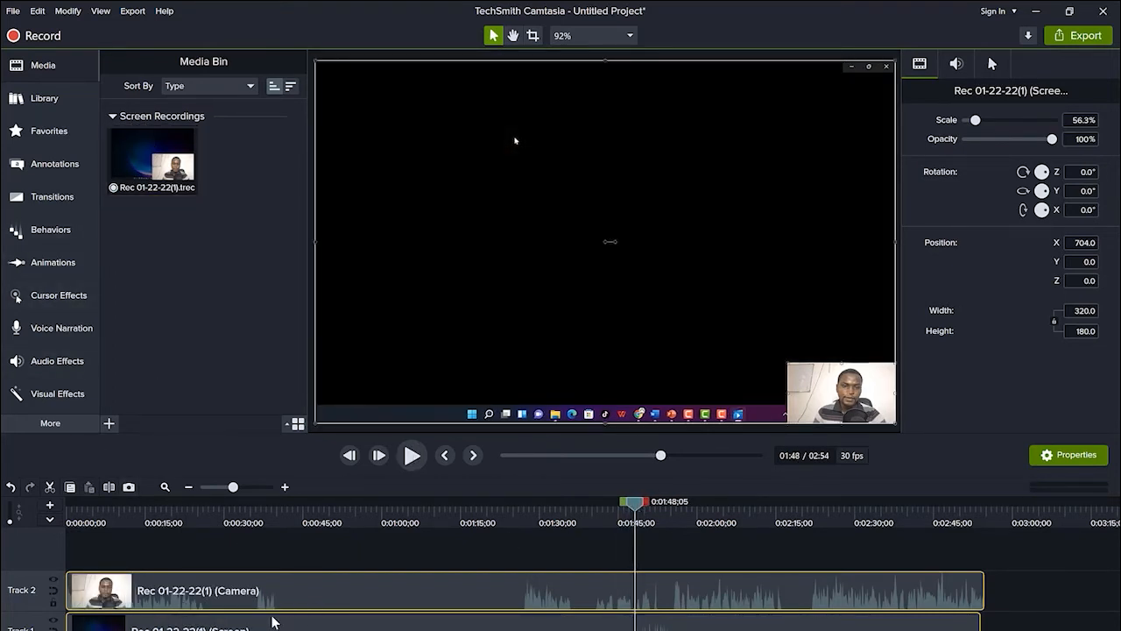
Step: Select the screen and camera clips in turn, and preview the recording around 2:25 and 0:22
left_click(289, 623)
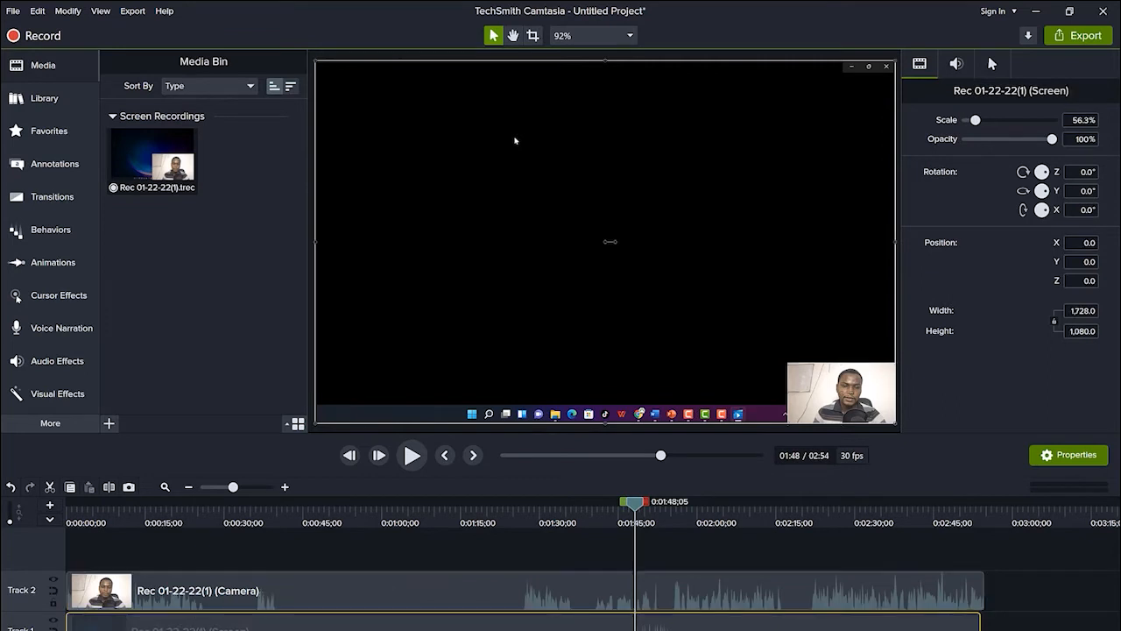
left_click(197, 603)
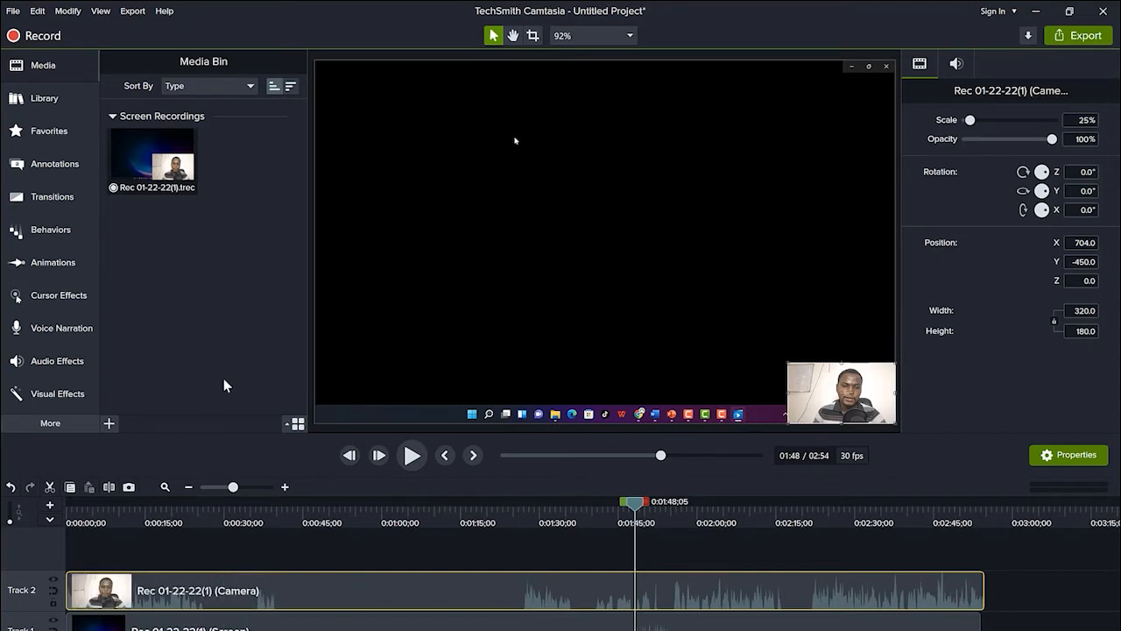
left_click(821, 512)
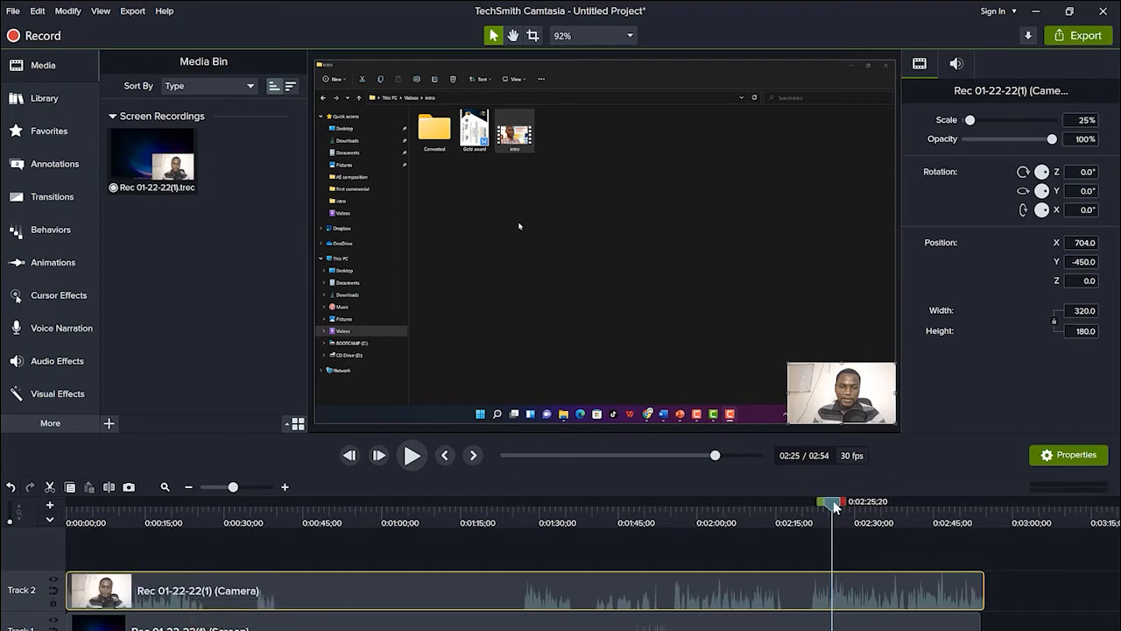
left_click_drag(836, 504, 613, 504)
left_click_drag(590, 543, 166, 521)
key("space")
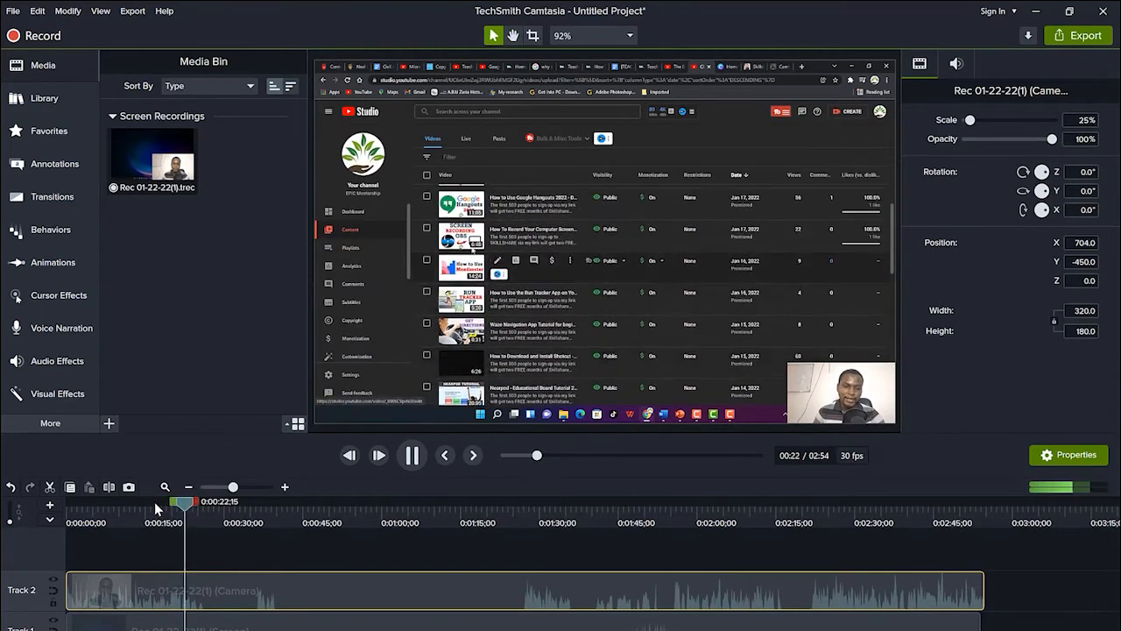
left_click(412, 455)
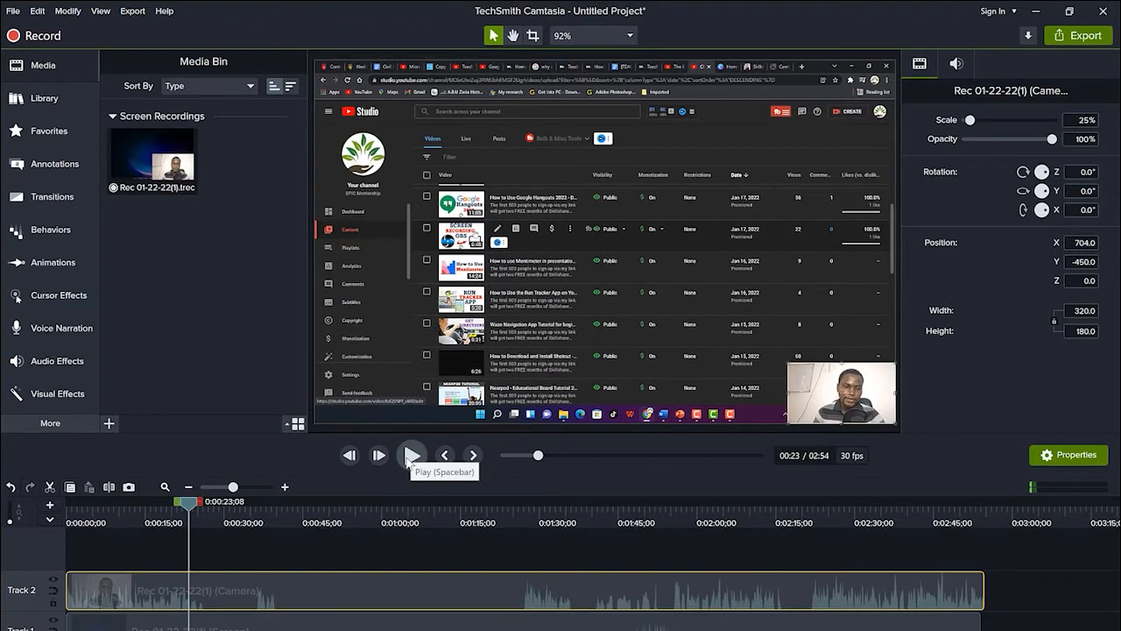
left_click_drag(187, 502, 171, 522)
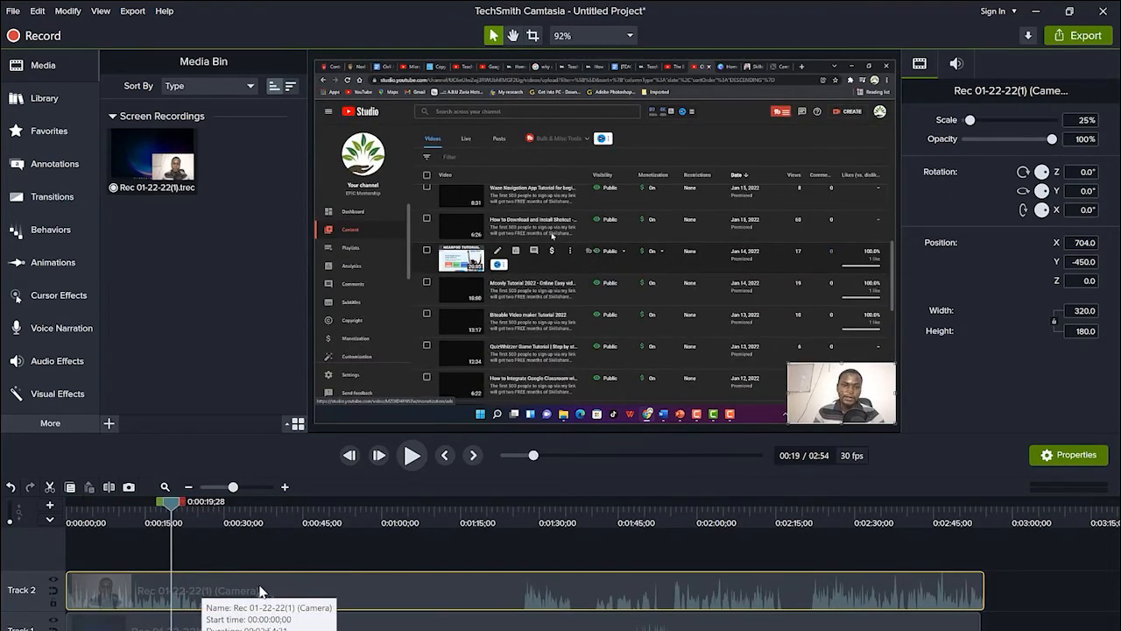
Step: Select the silent section from about 0:40 to 1:26;26 on the timeline and ripple delete it
left_click_drag(173, 515, 289, 534)
left_click_drag(208, 571, 523, 525)
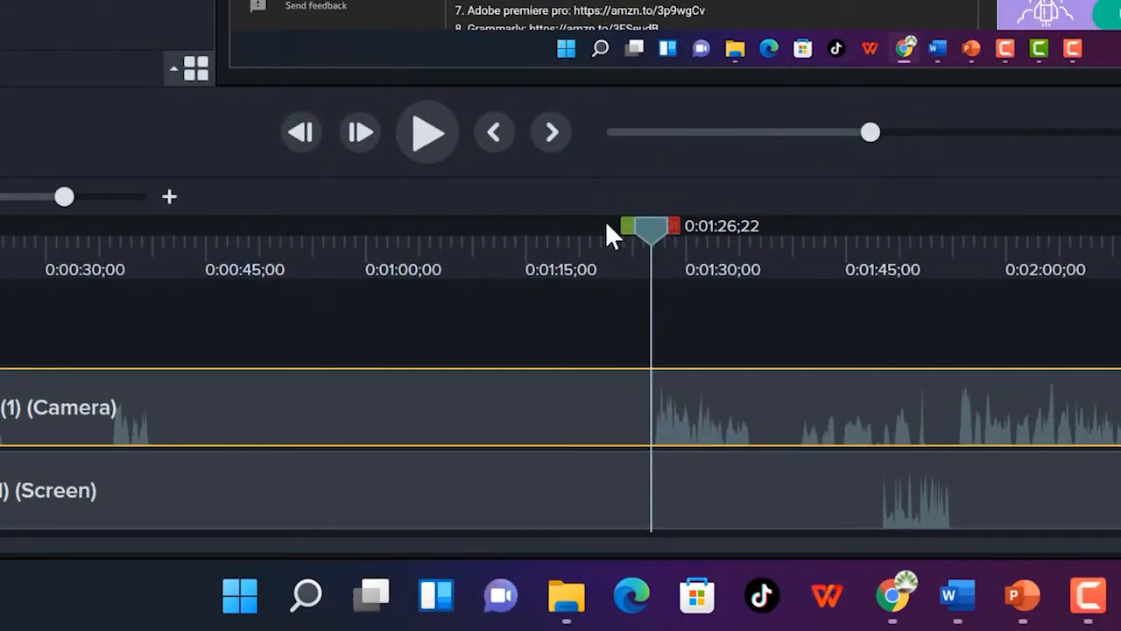
left_click_drag(680, 224, 1120, 192)
left_click_drag(974, 271, 574, 323)
left_click_drag(518, 346, 111, 403)
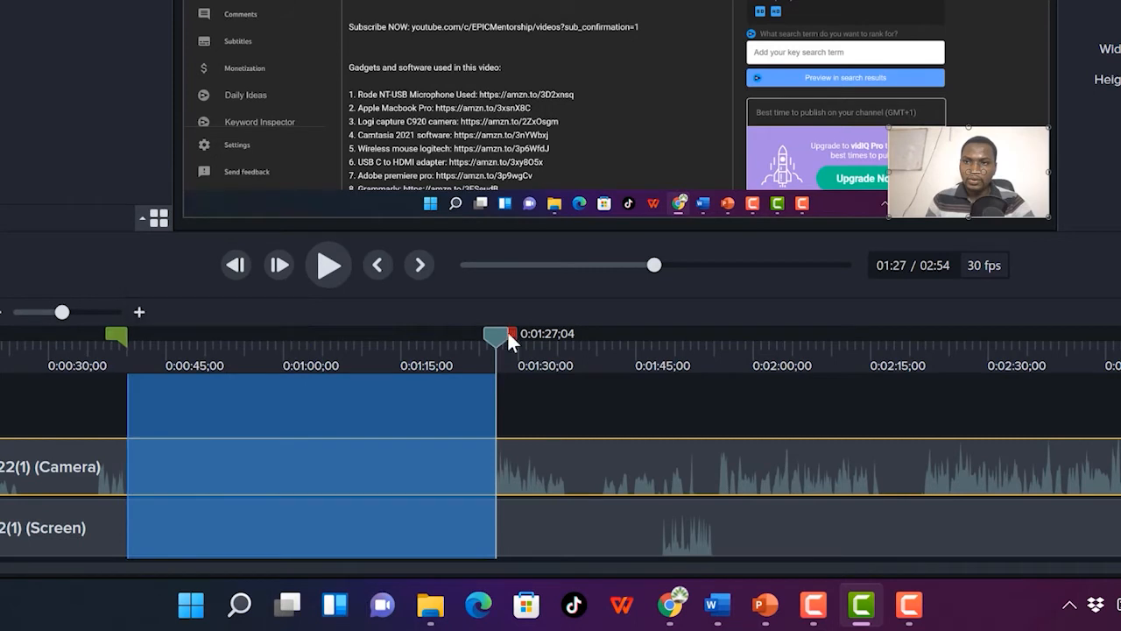
left_click_drag(513, 335, 510, 336)
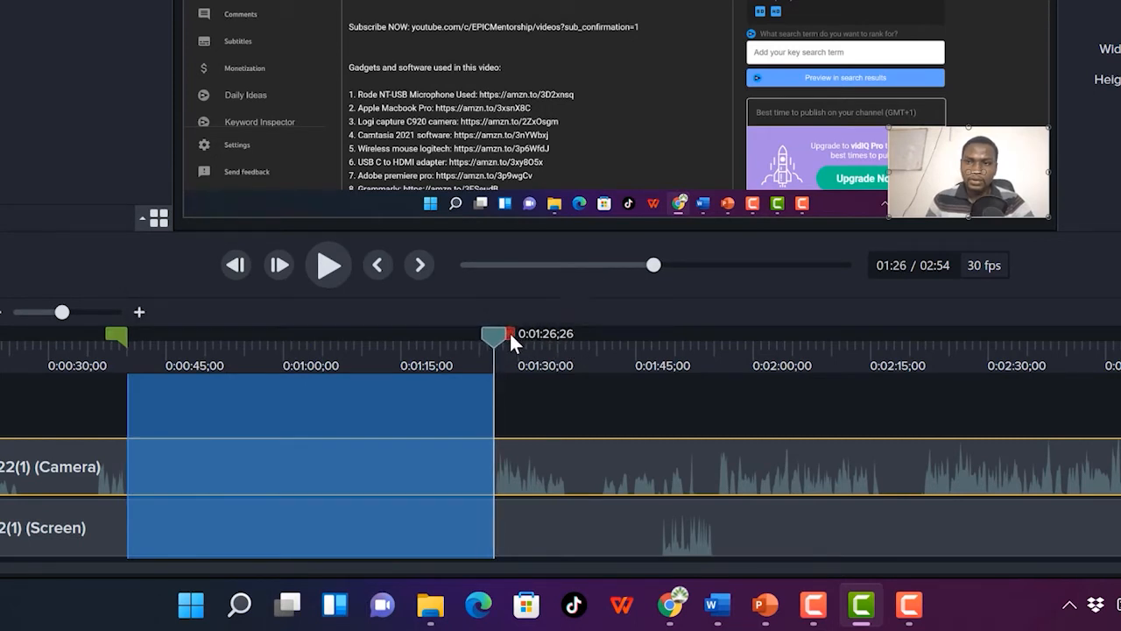
right_click(317, 410)
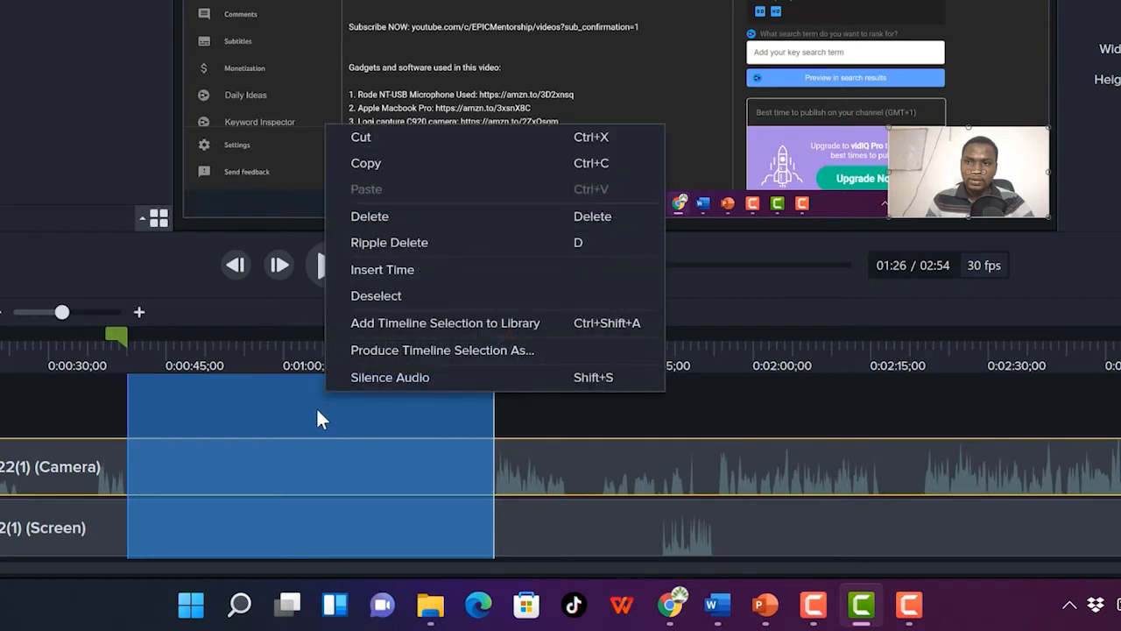
left_click(429, 241)
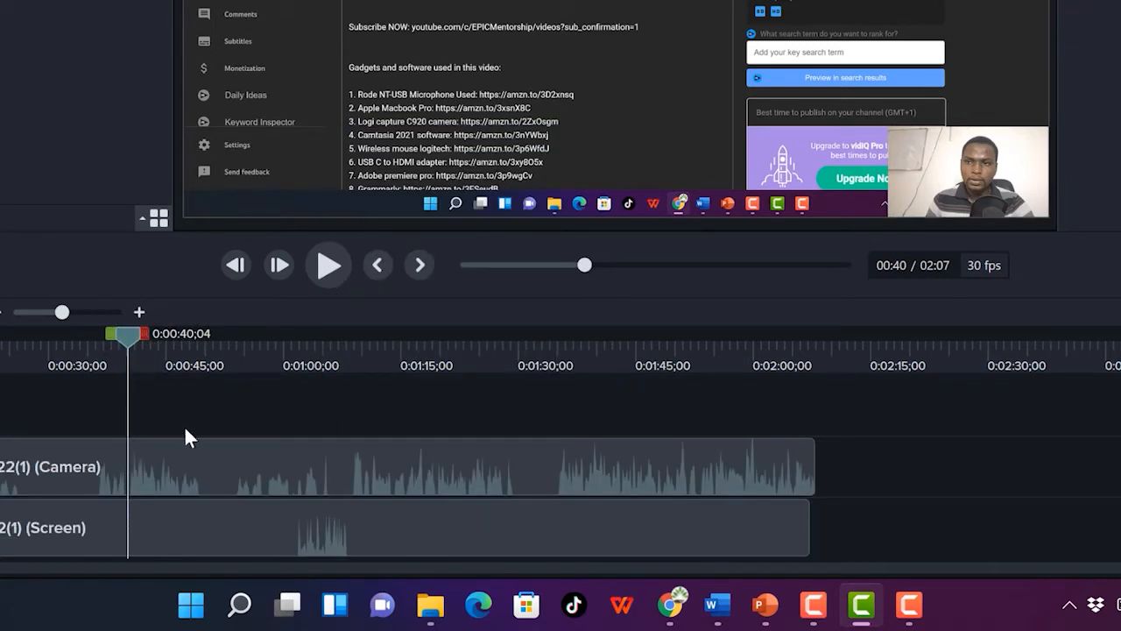
Step: Undo the ripple delete and collapse the timeline selection to the playhead at 1:26;26
mouse_move(129, 341)
left_mouse_down()
mouse_move(163, 345)
mouse_move(128, 348)
left_mouse_up()
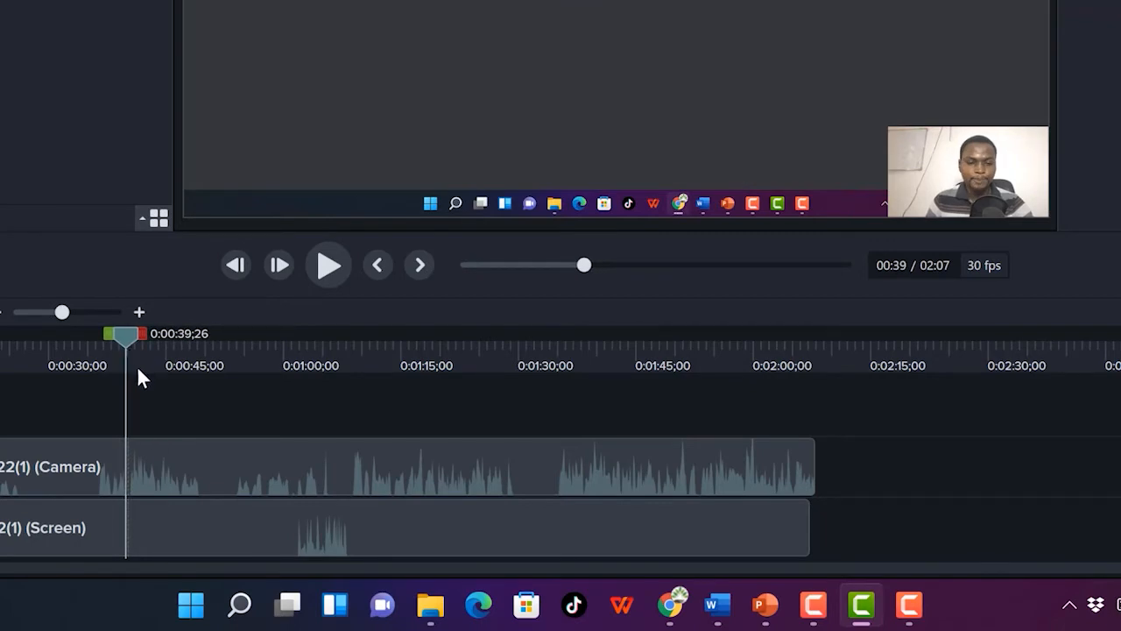
key("ctrl+z")
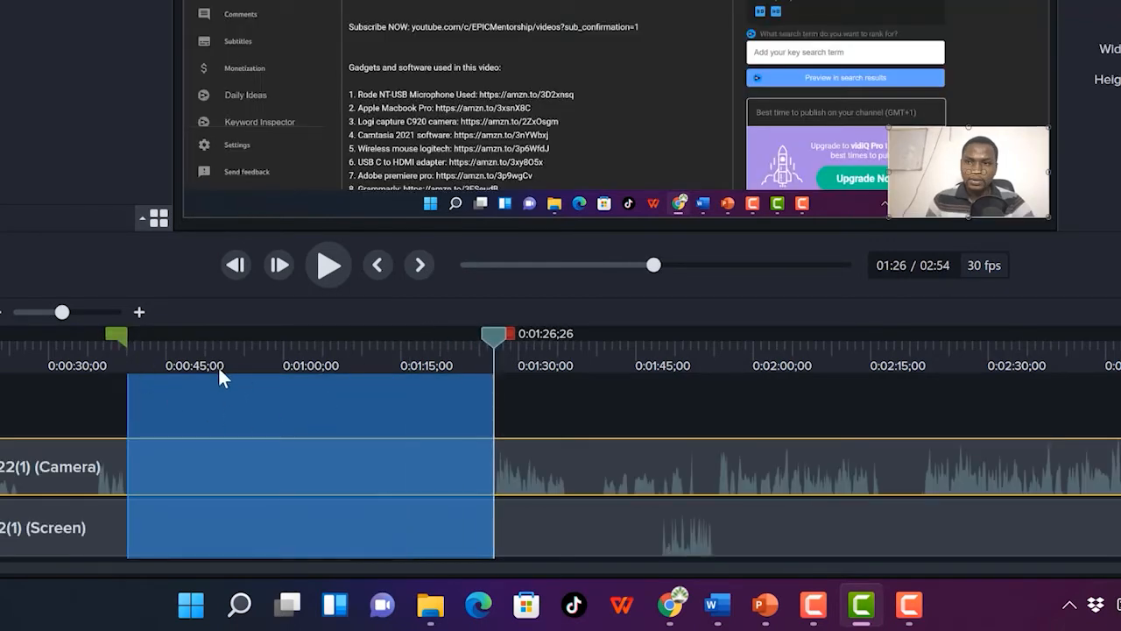
left_click_drag(113, 342, 485, 343)
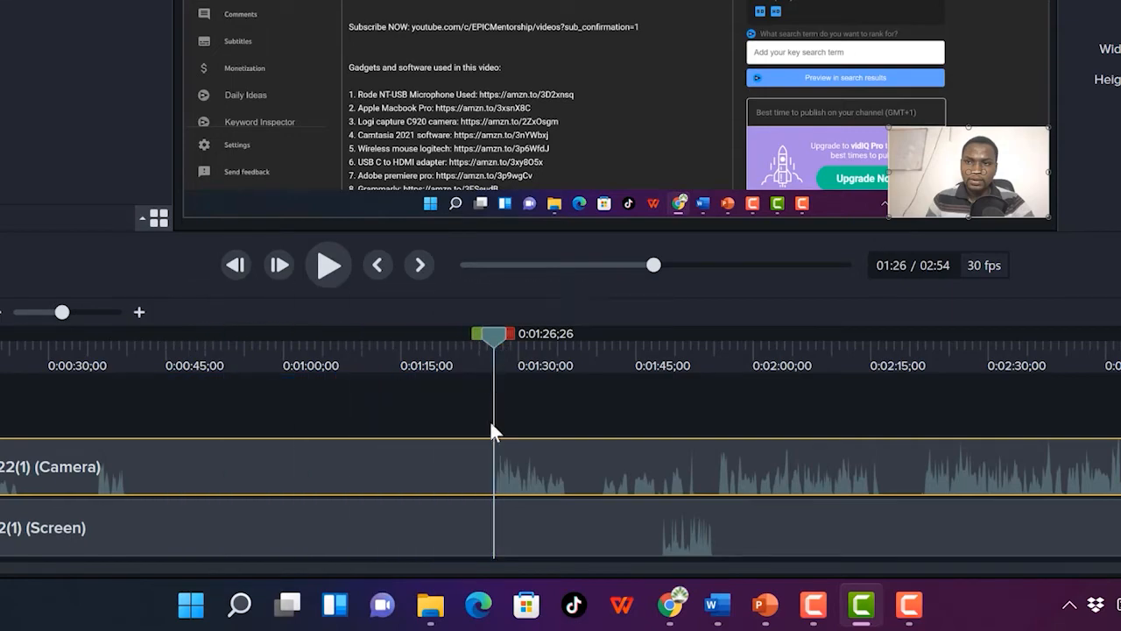
Step: Split both the camera and screen clips at 1:26;26 and at 0:40;04
left_click_drag(410, 408, 542, 606)
key("s")
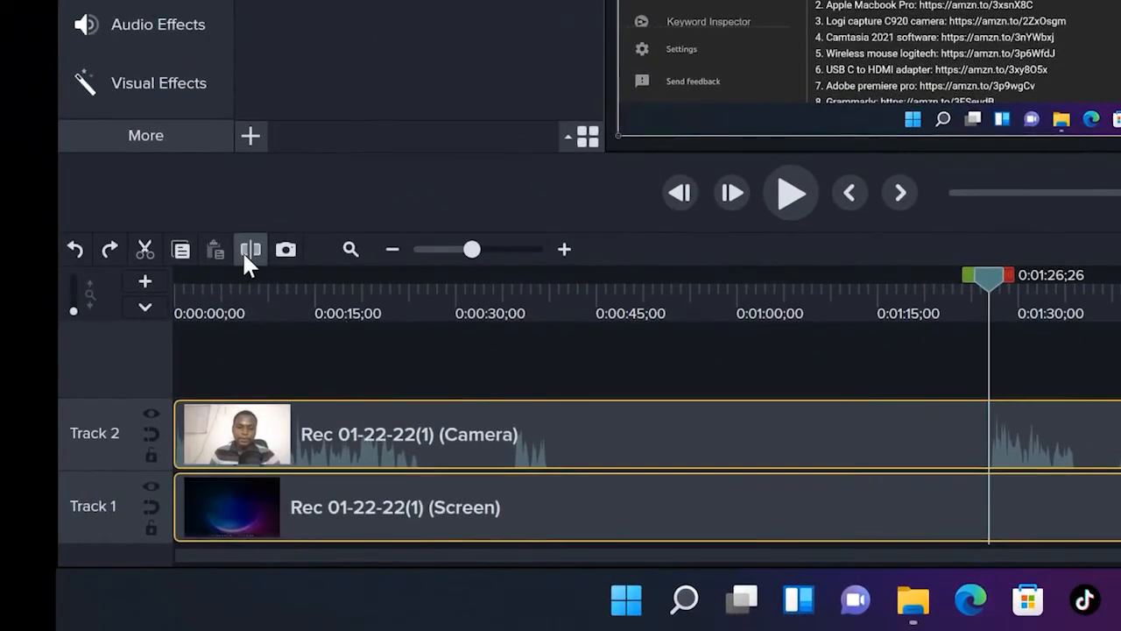
left_click(240, 250)
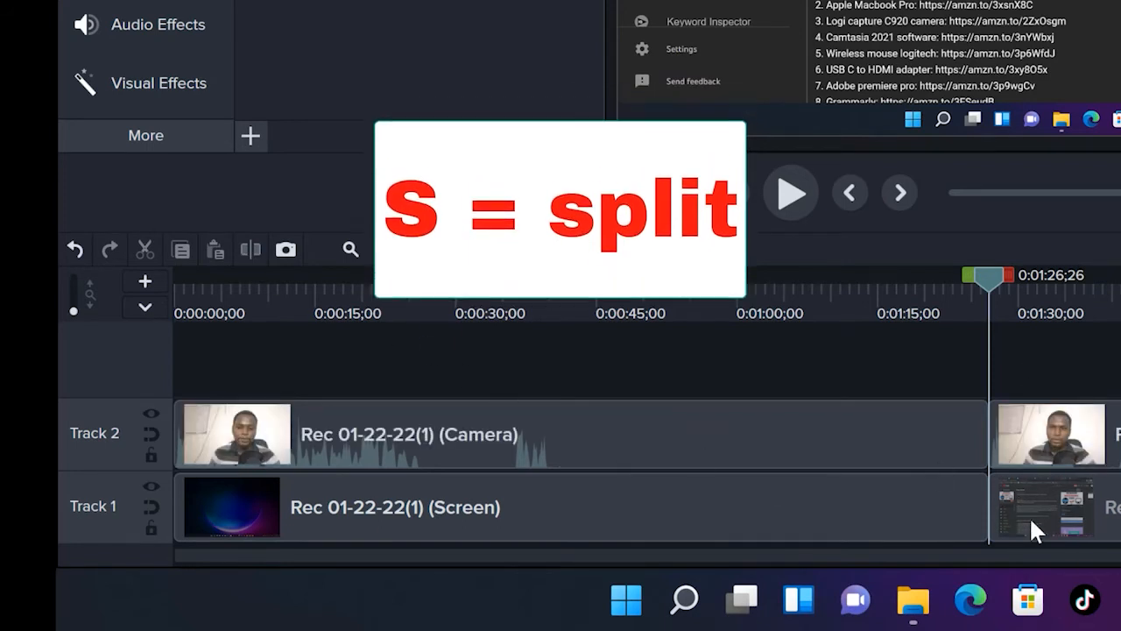
left_click_drag(990, 281, 665, 567)
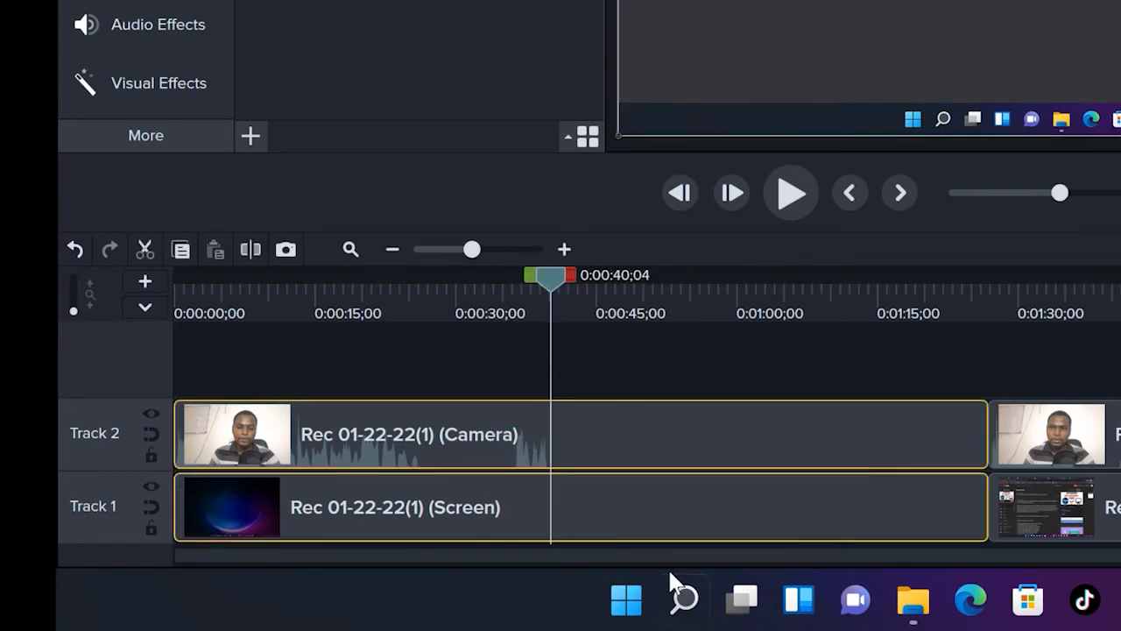
key("s")
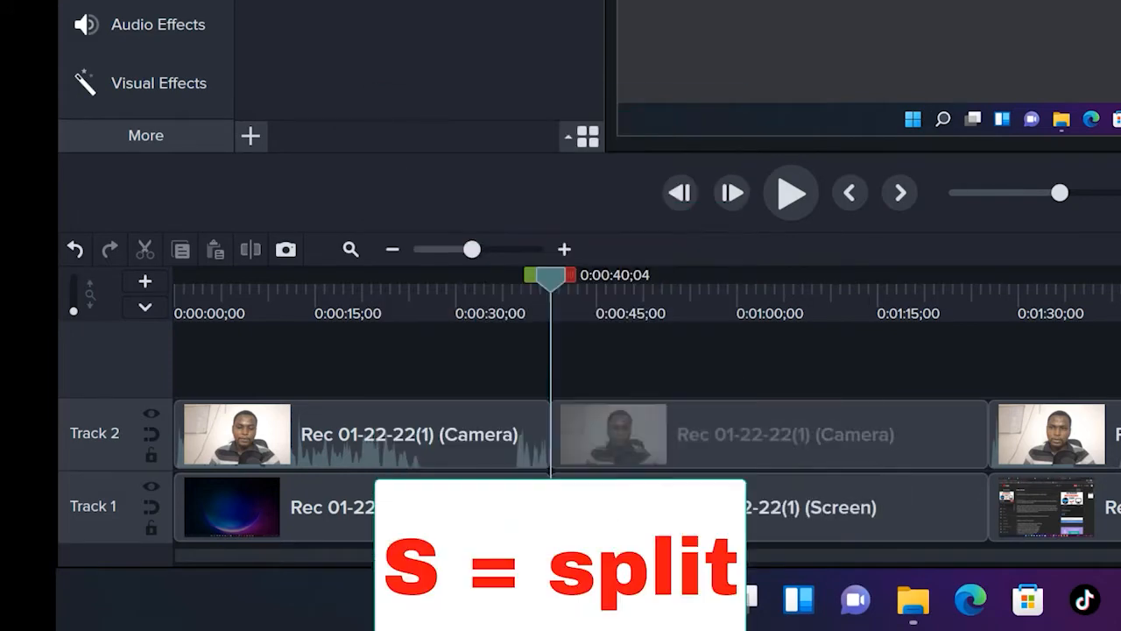
Step: Delete the middle pieces on both tracks and move the remaining clips to start at 0:40;04
left_click_drag(692, 383, 766, 553)
key("Delete")
left_click_drag(949, 368, 631, 558)
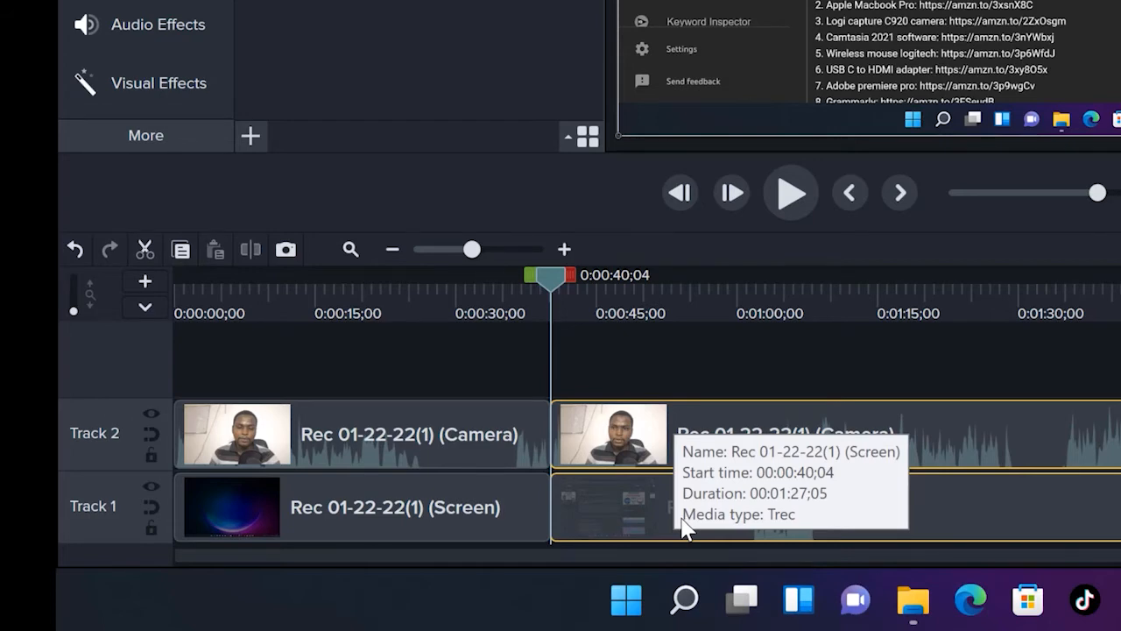
Step: Undo the clip move, the deletion and the splits on both tracks
key("ctrl+z")
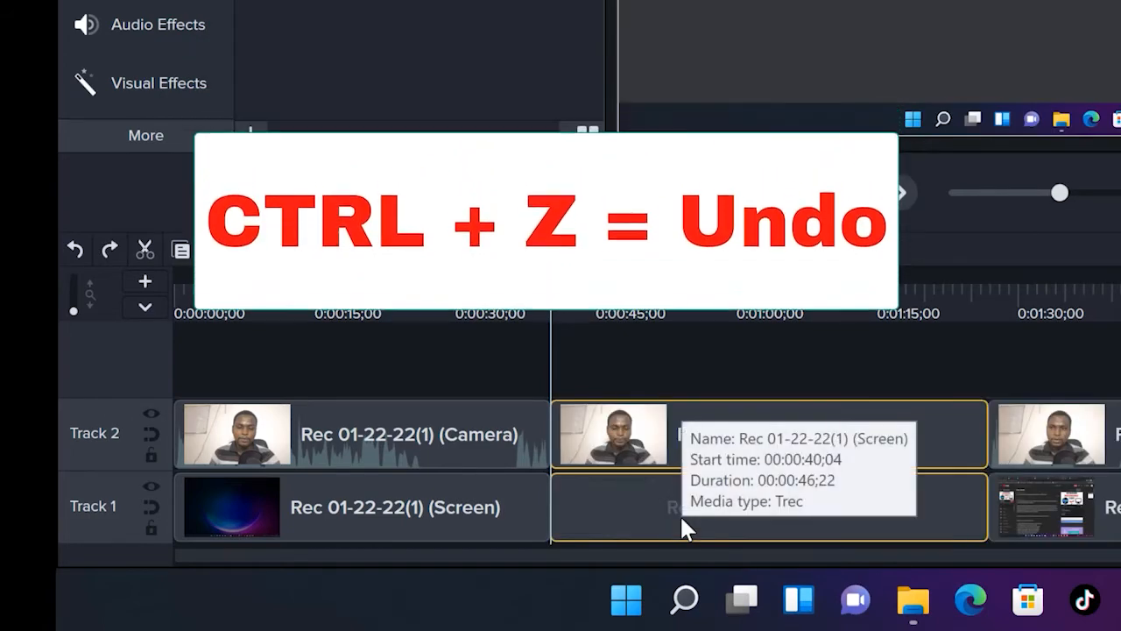
key("ctrl+z")
key("ctrl+z")
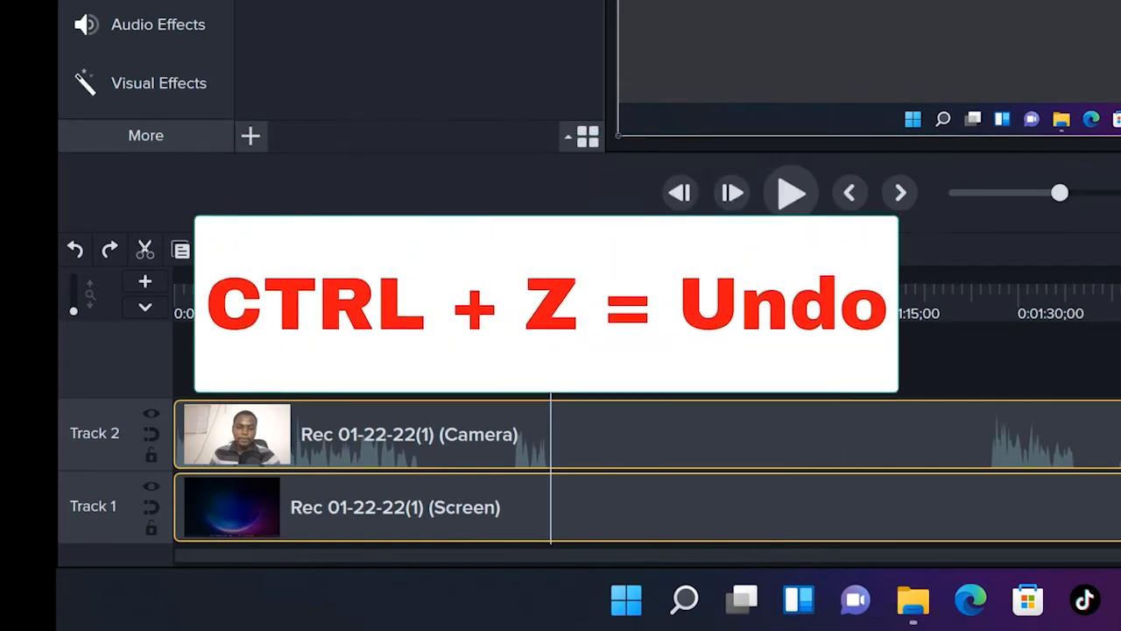
Step: Cut the silent section from 0:40;04 to about 1:26 out of both tracks and check the join
left_click_drag(571, 274, 1007, 346)
key("ctrl+x")
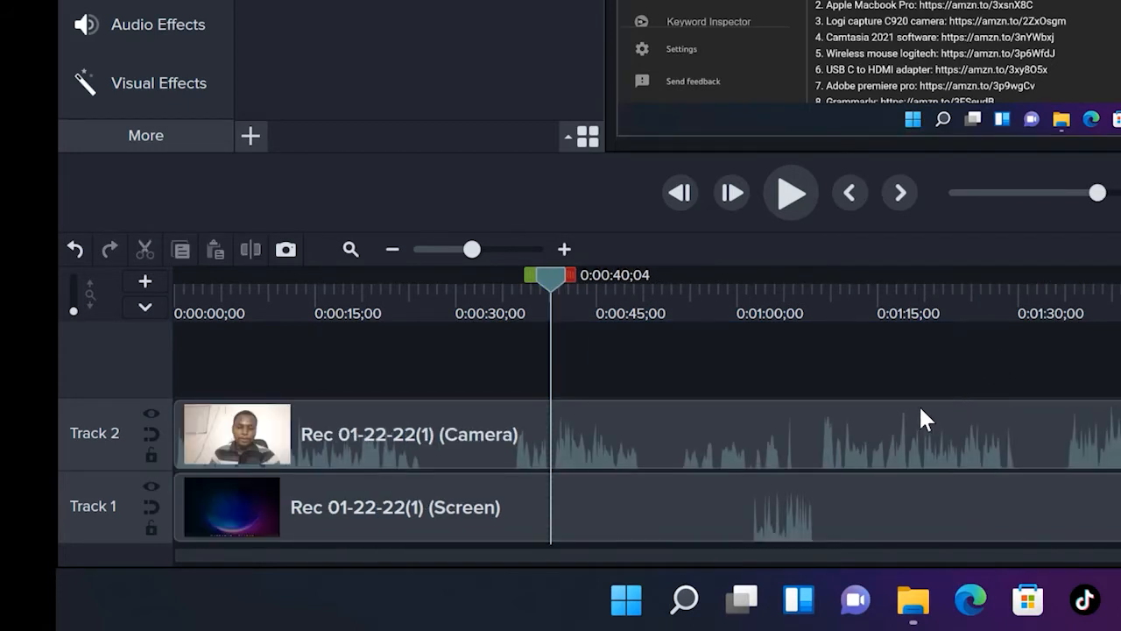
left_click_drag(555, 296, 634, 317)
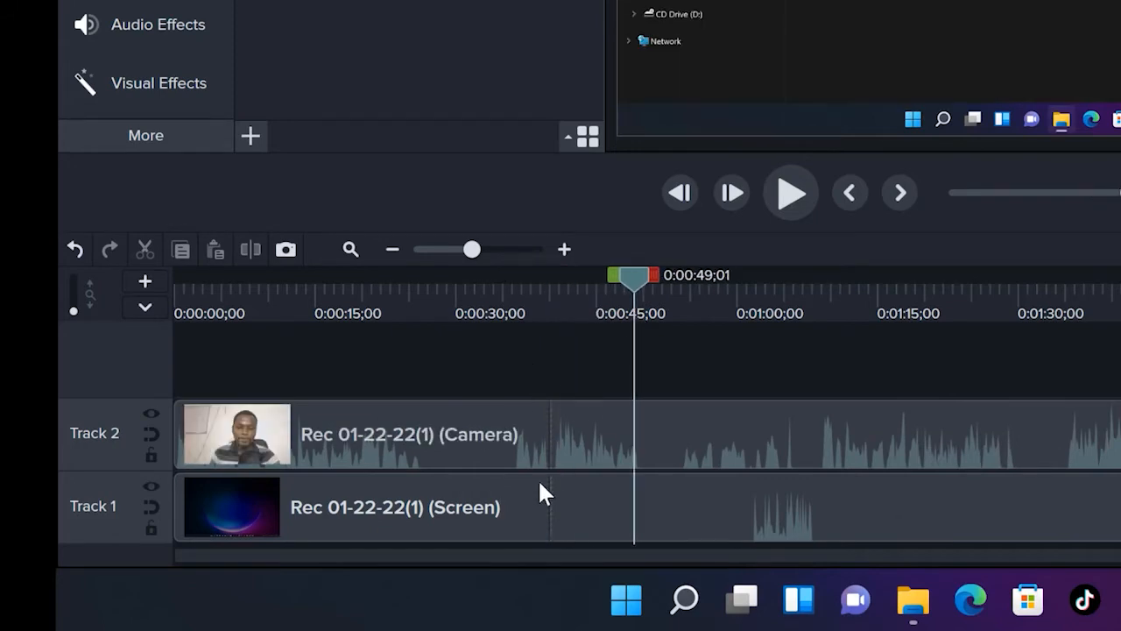
Step: Select the opening of the recording from 0:00 to about 0:40 and delete it from both tracks
left_click_drag(633, 278, 536, 322)
left_click_drag(543, 282, 56, 371)
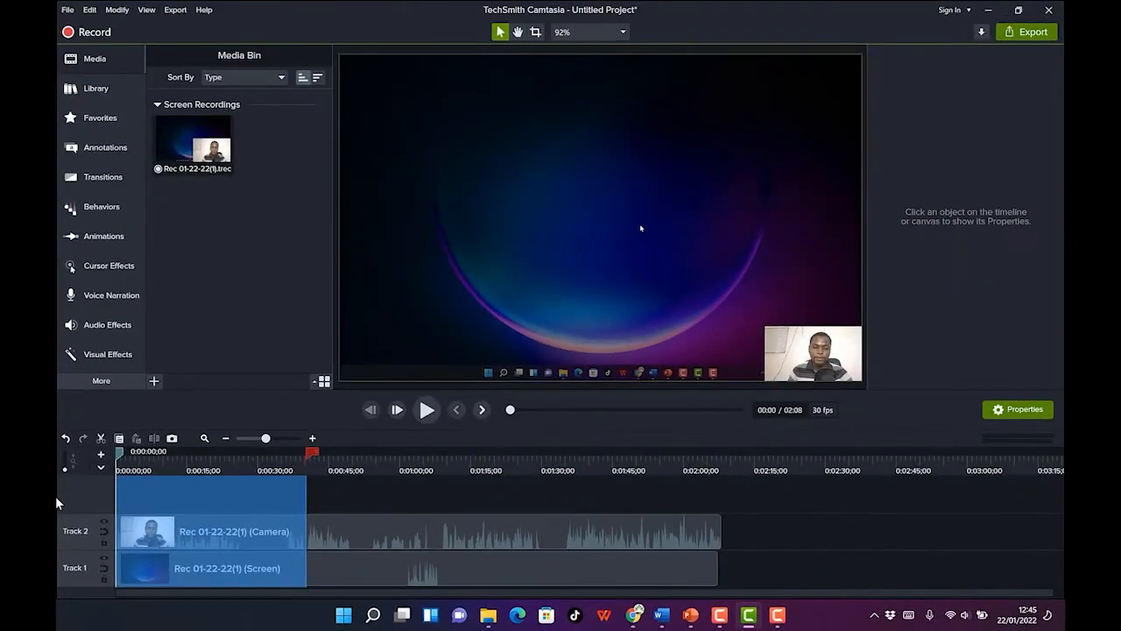
key("Delete")
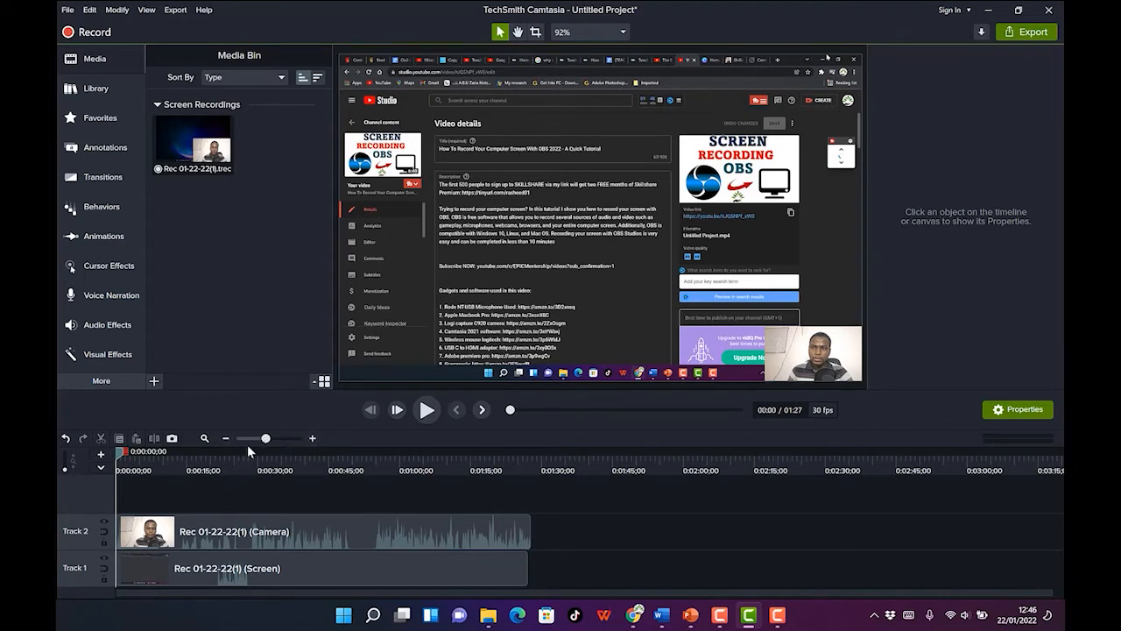
Step: Zoom in on the timeline and scrub the playhead to 0:00;22 and back to 0:00;04
left_click_drag(265, 440, 283, 448)
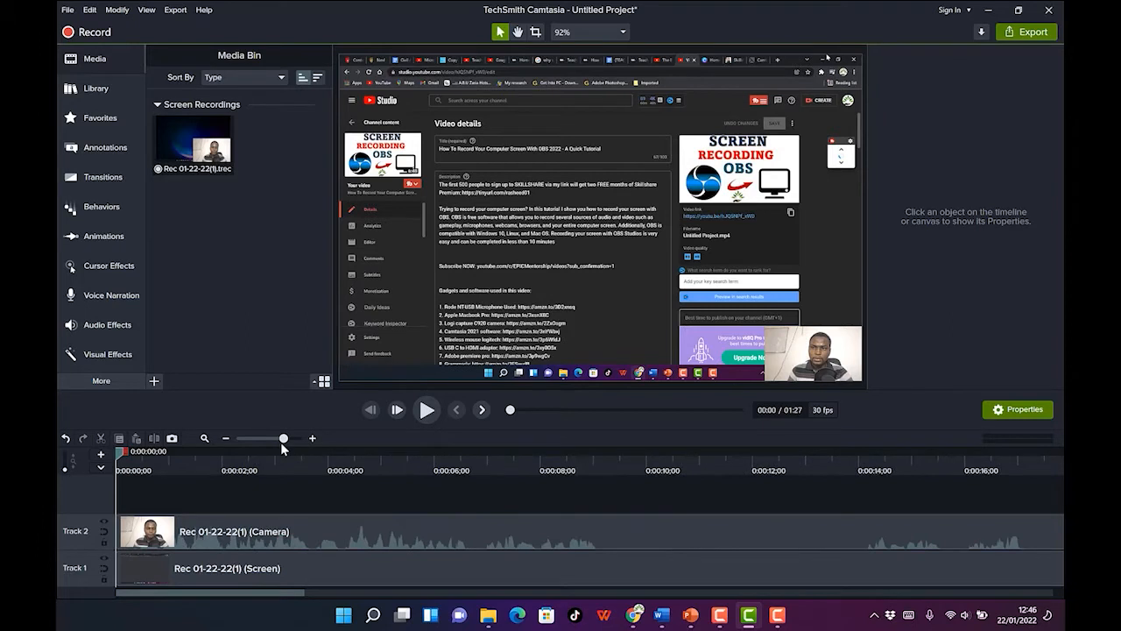
mouse_move(283, 448)
left_mouse_down()
mouse_move(292, 446)
mouse_move(283, 446)
left_mouse_up()
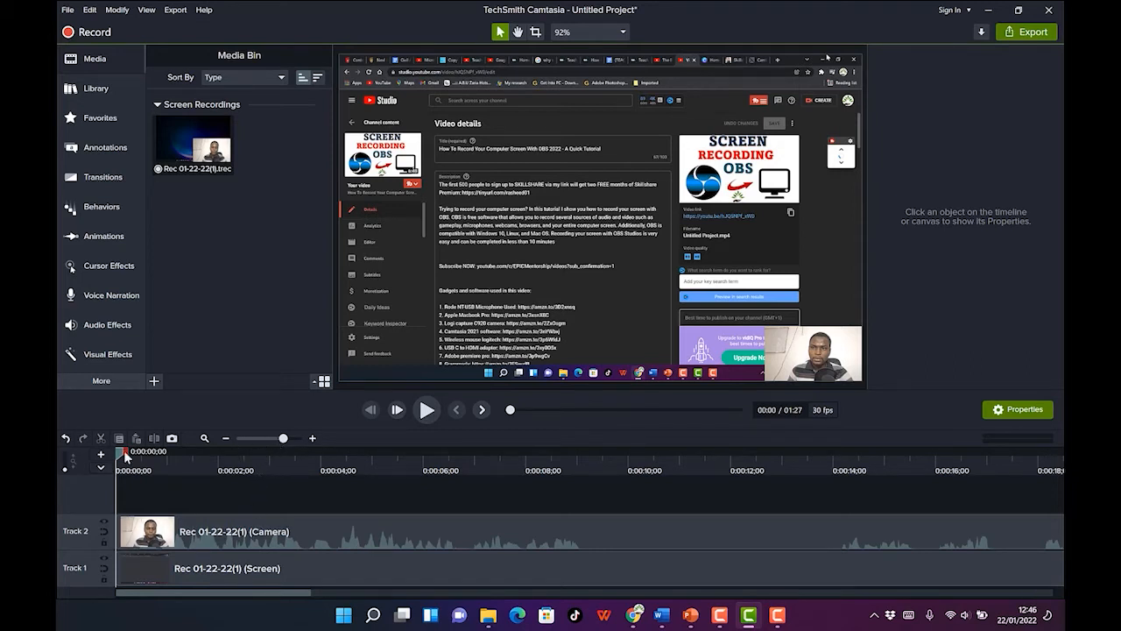
left_click_drag(118, 449, 154, 452)
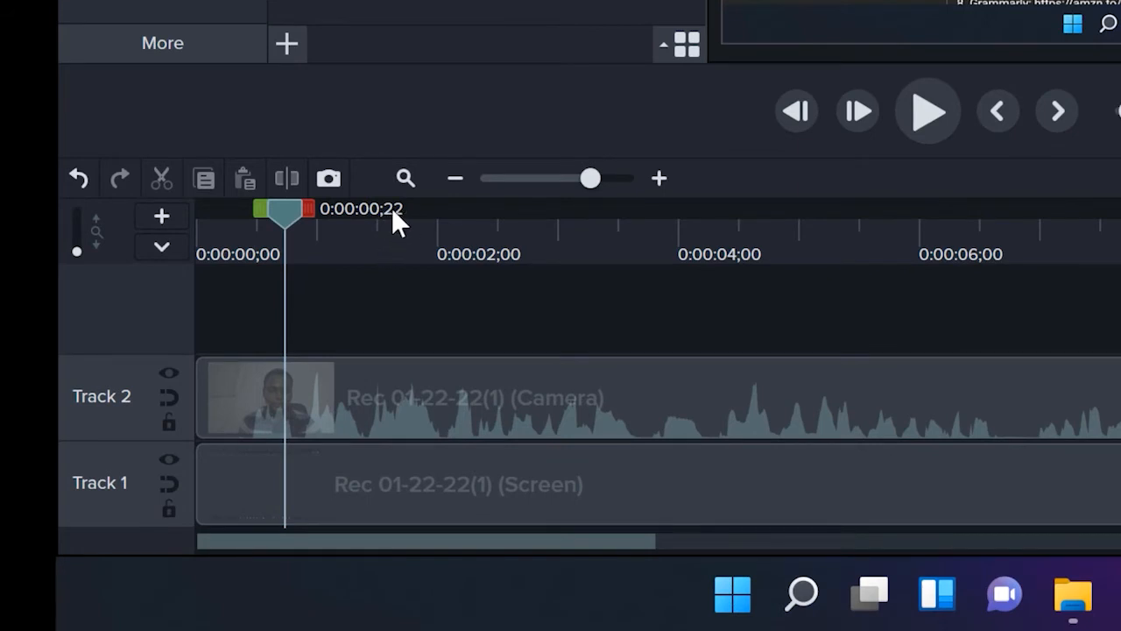
left_click_drag(292, 218, 213, 220)
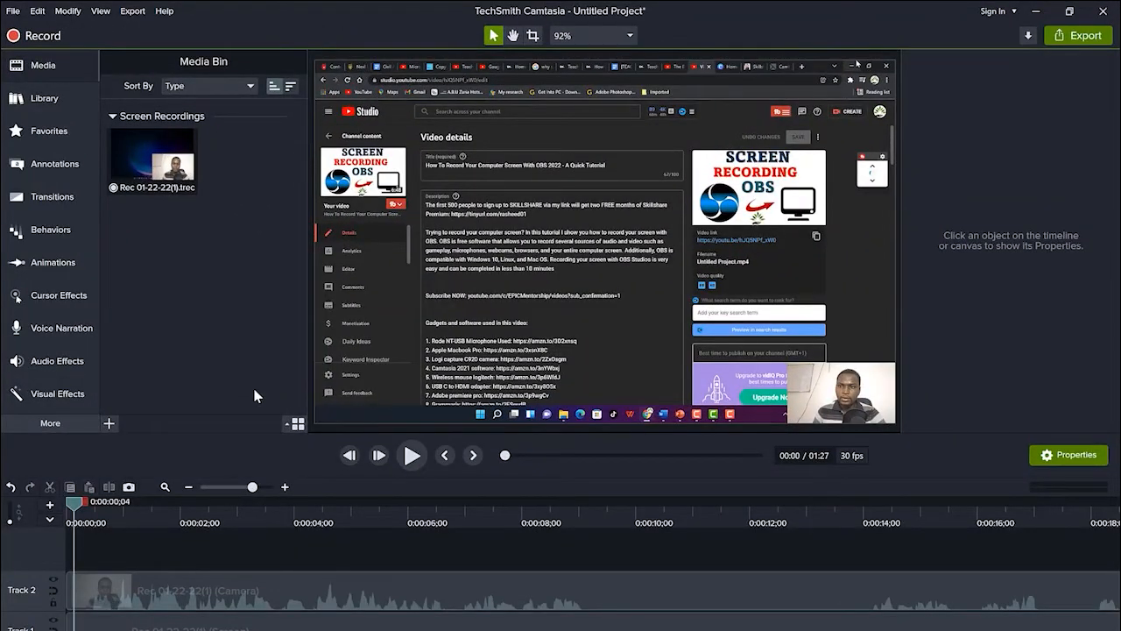
Step: Enlarge the webcam video to about 34% scale and move it to the lower-left corner of the canvas
left_click_drag(79, 505, 380, 578)
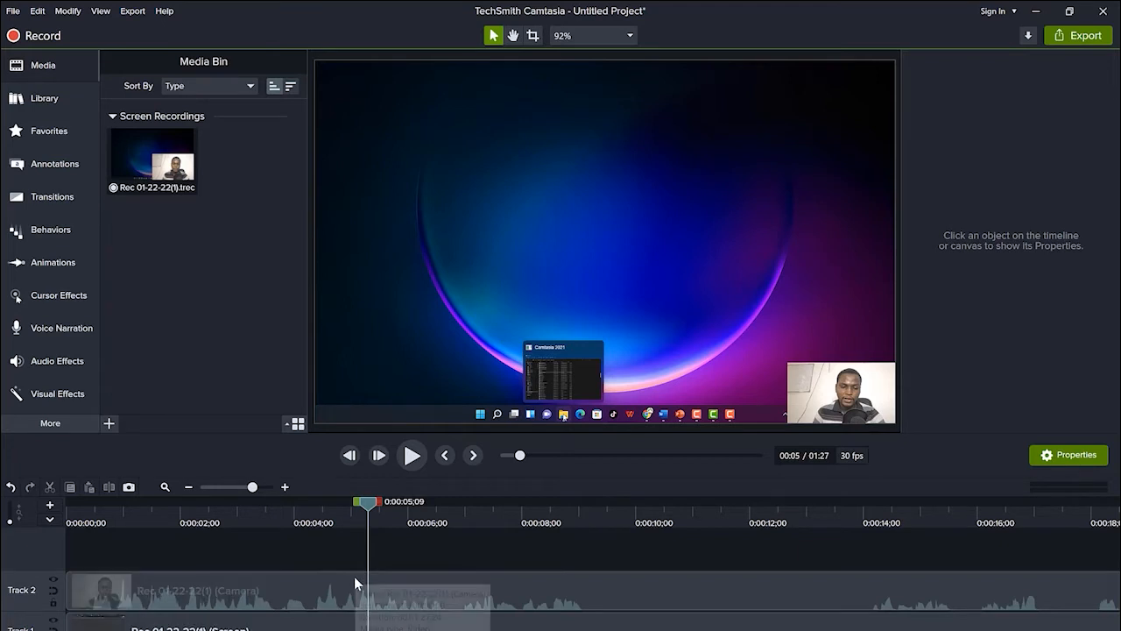
left_click(610, 241)
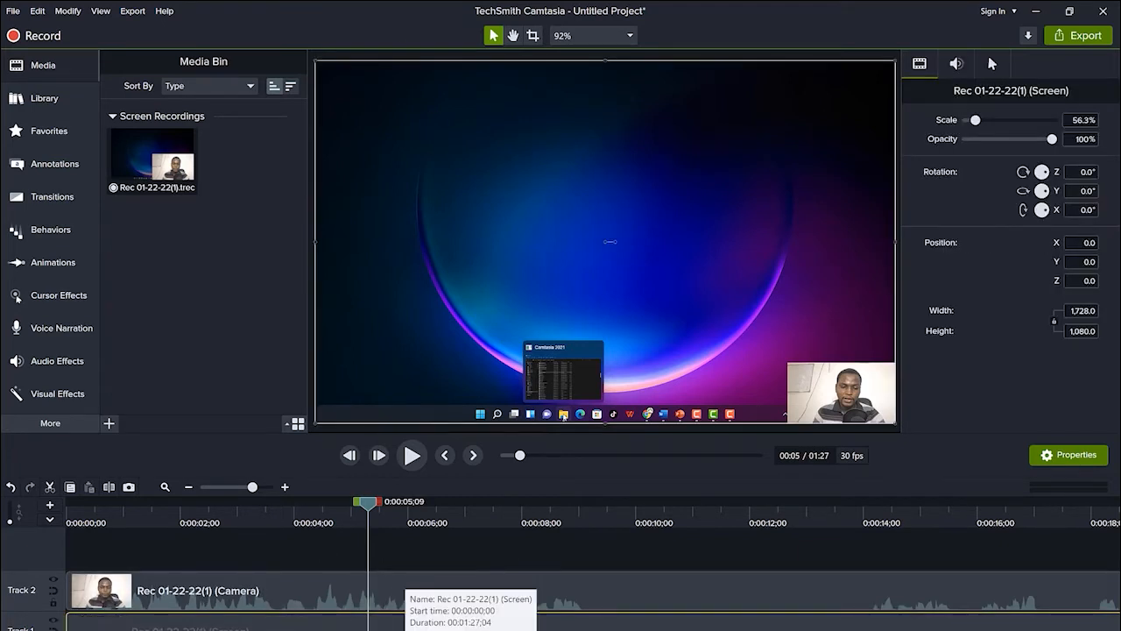
left_click(393, 582)
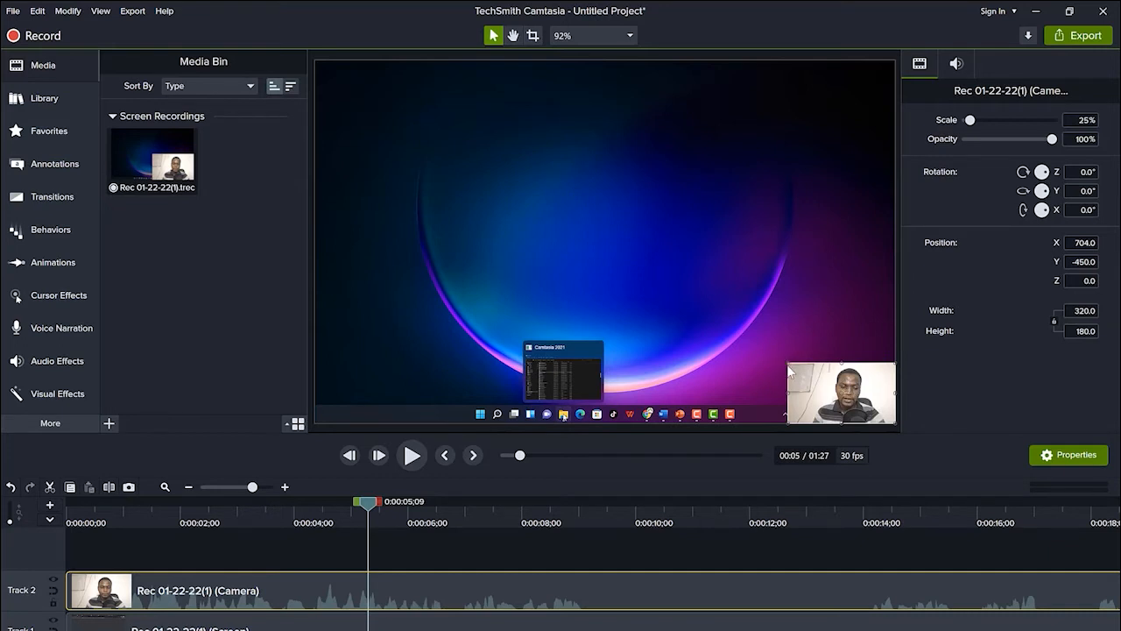
left_click_drag(785, 361, 749, 346)
left_click_drag(839, 381, 415, 390)
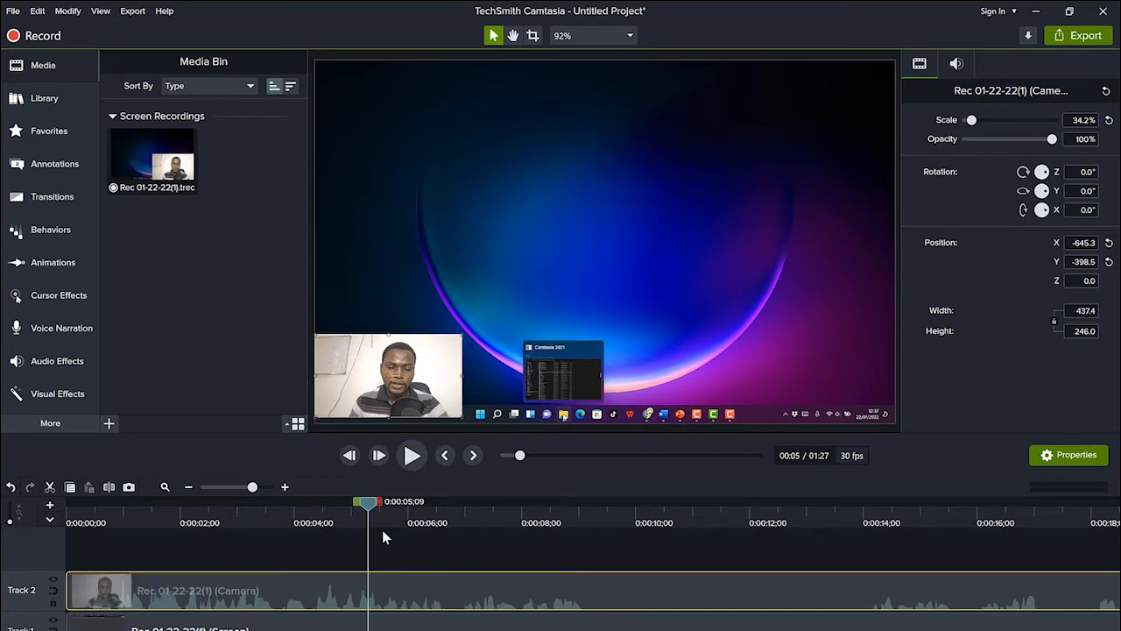
Step: Move the playhead back to 0:00:02;26 and compare the properties of the screen clip with those of the camera clip
left_click_drag(369, 506, 233, 508)
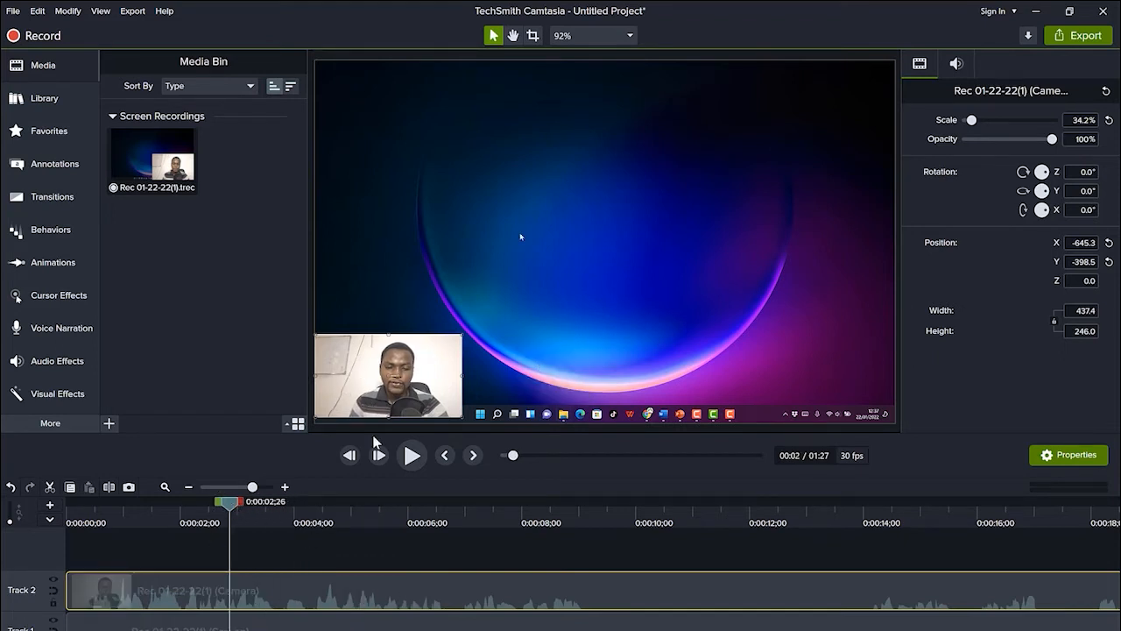
left_click(322, 626)
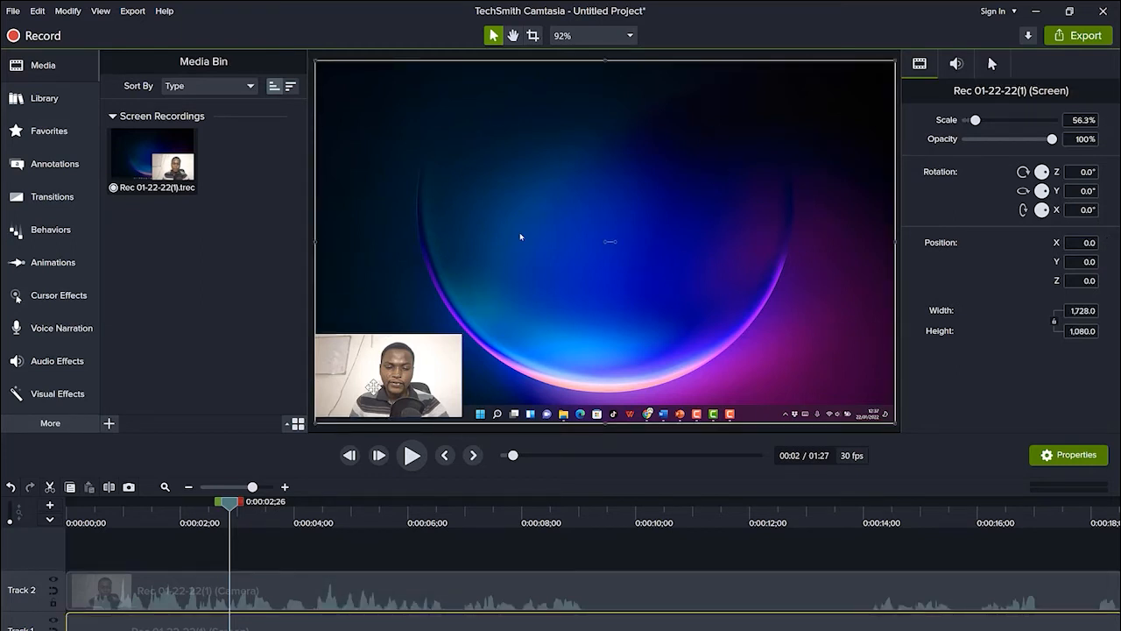
left_click(198, 598)
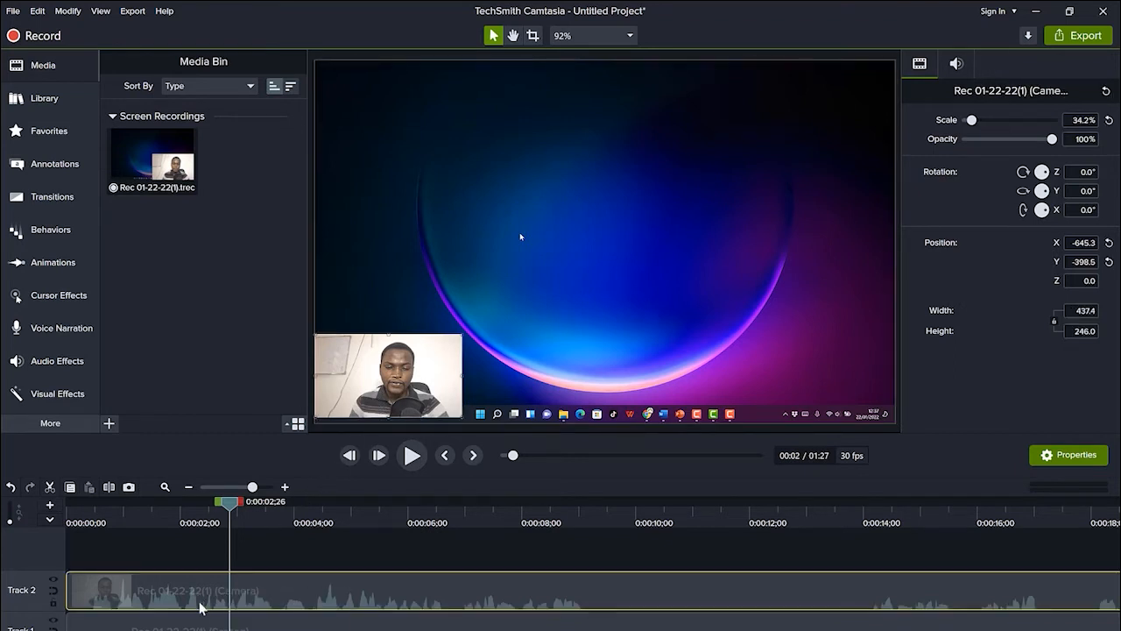
left_click(198, 626)
left_click(196, 595)
left_click(191, 626)
left_click(185, 597)
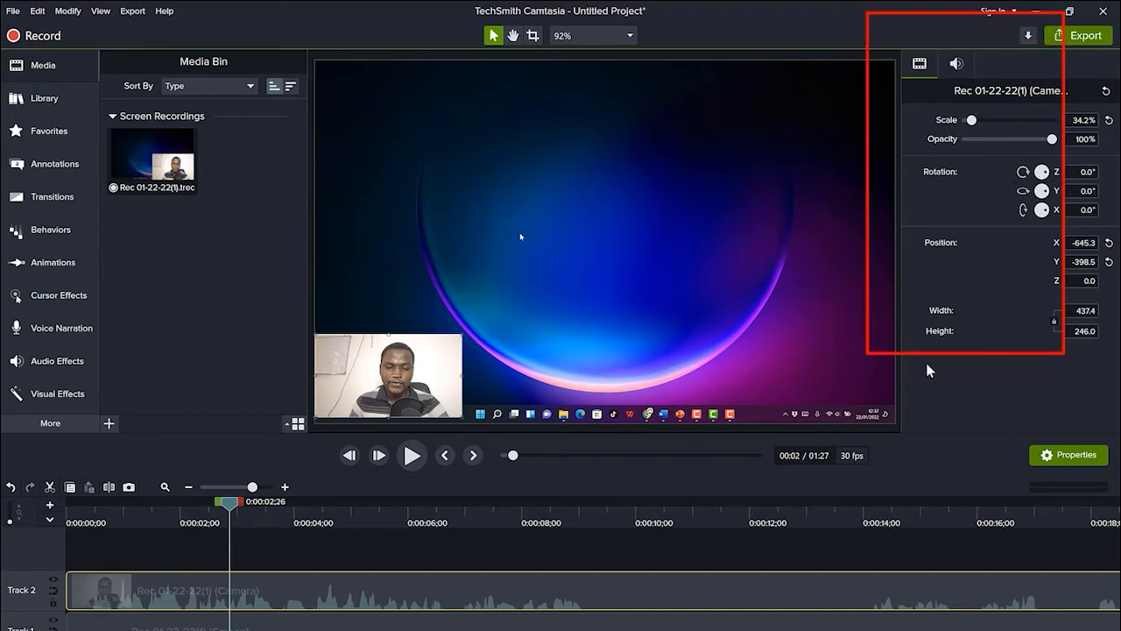
Step: Enlarge the recorded cursor in the screen clip to 408% scale and scrub around 0:00:06 to check its size
left_click(284, 525)
left_click_drag(288, 529, 394, 530)
left_click(422, 627)
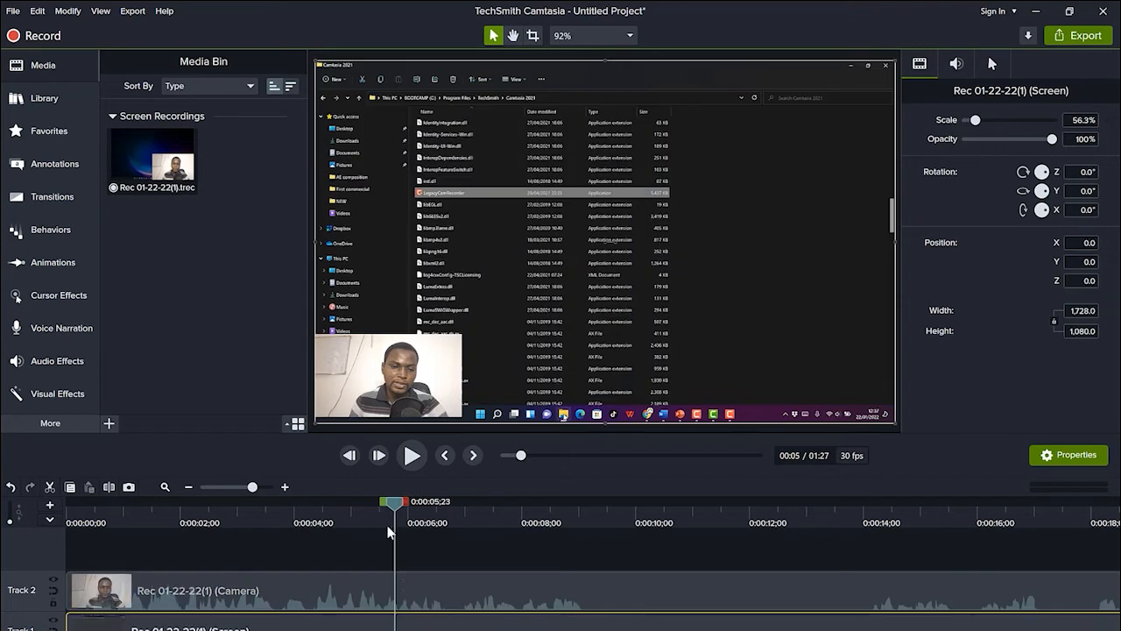
left_click_drag(395, 501, 469, 518)
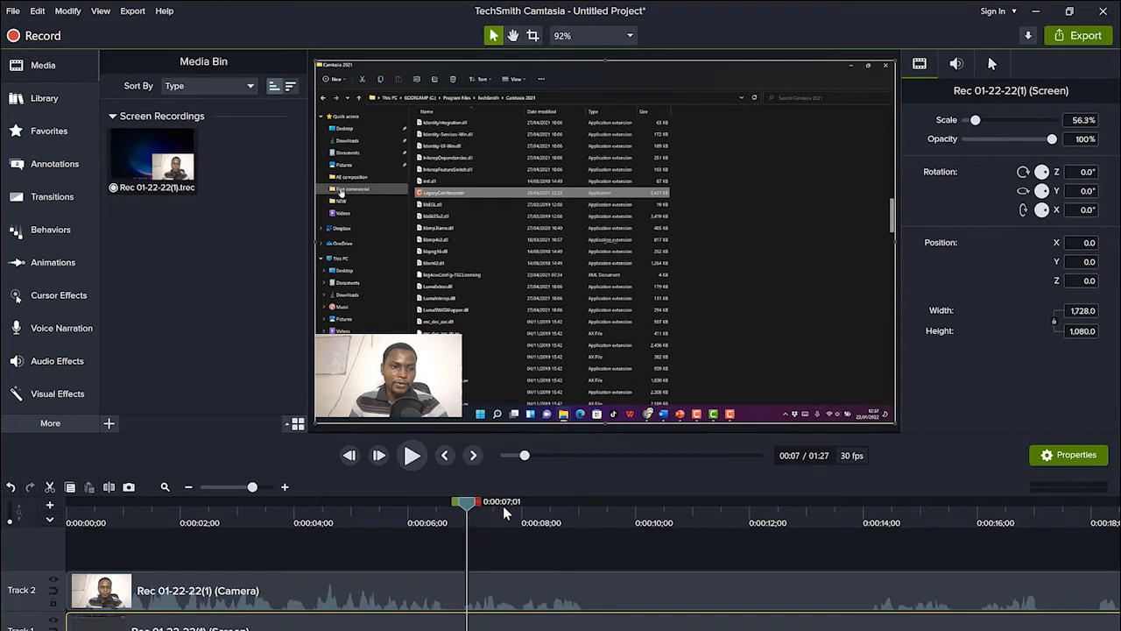
left_click(992, 66)
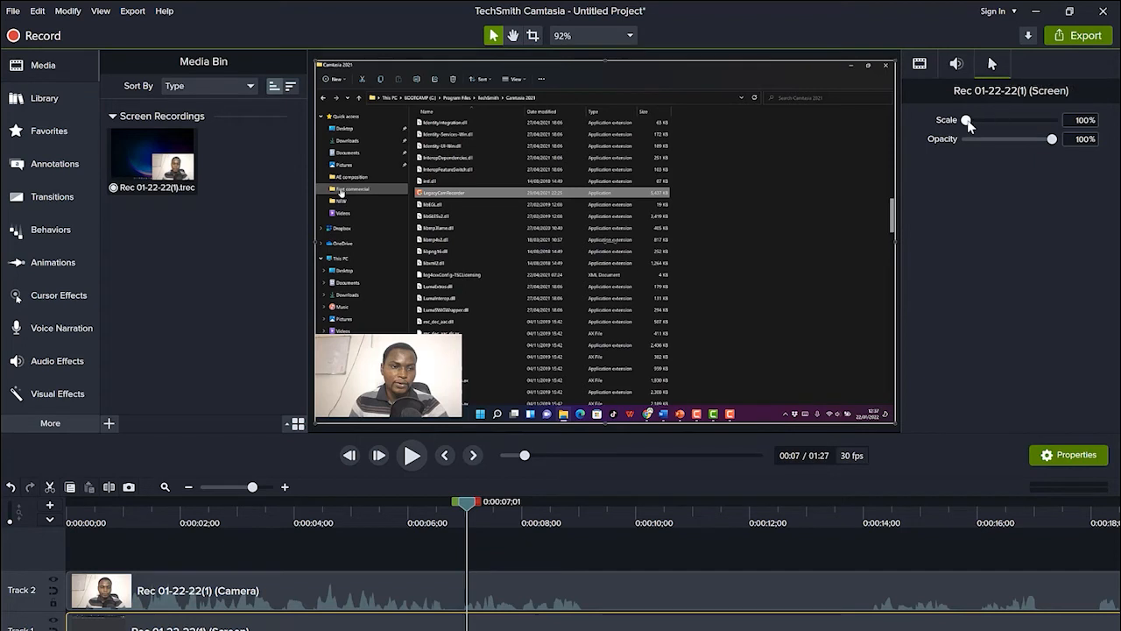
left_click_drag(965, 121, 1033, 154)
left_click_drag(469, 512, 429, 524)
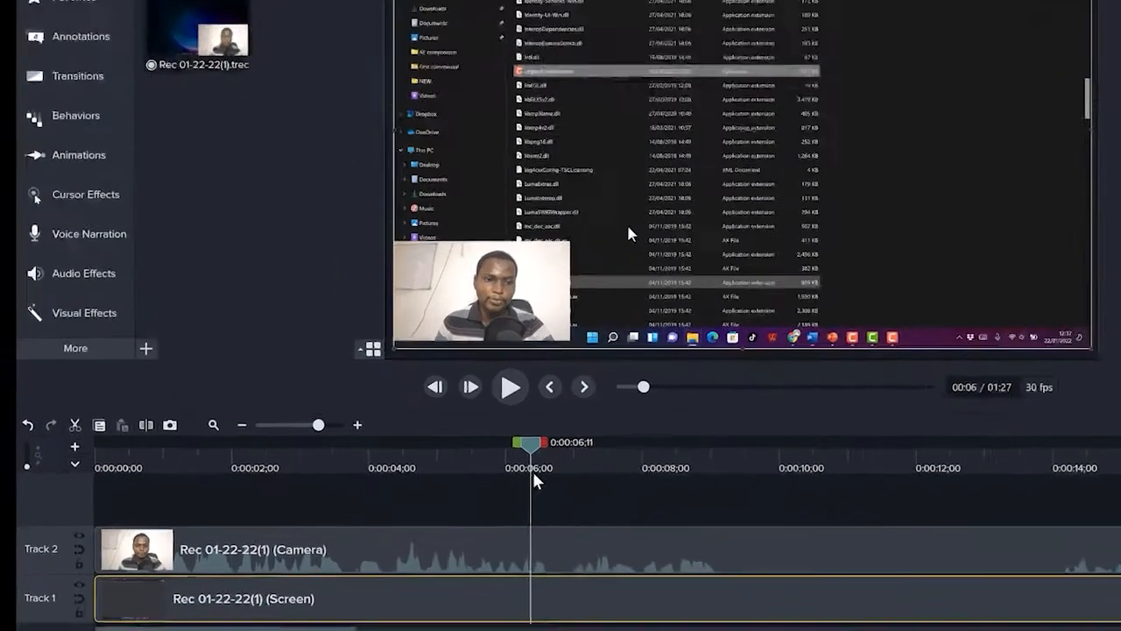
left_click_drag(533, 472, 544, 472)
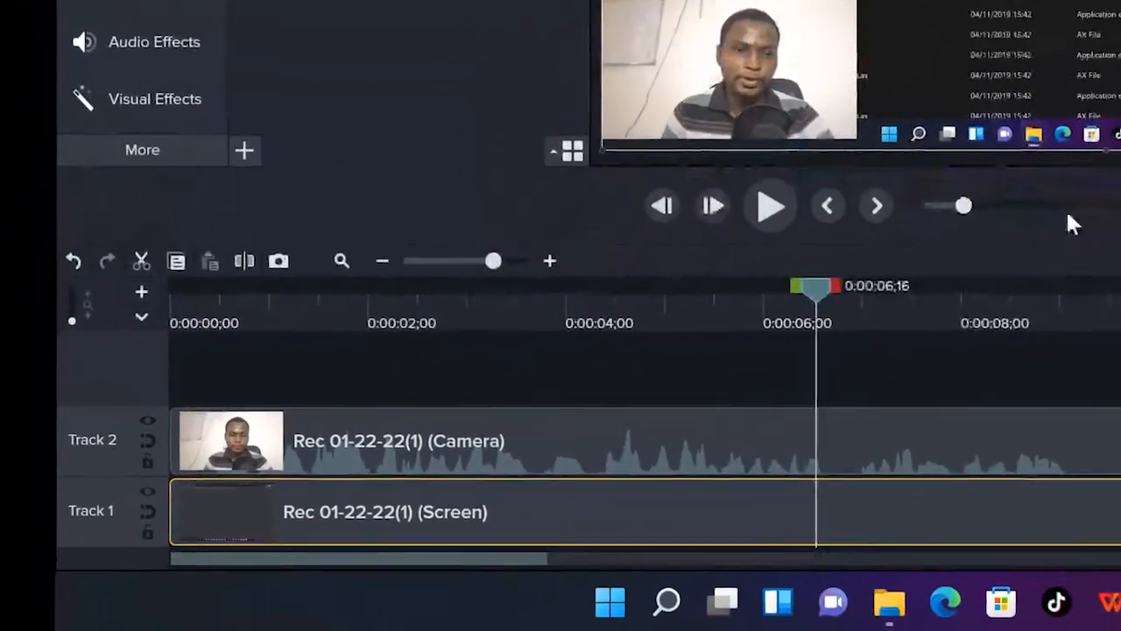
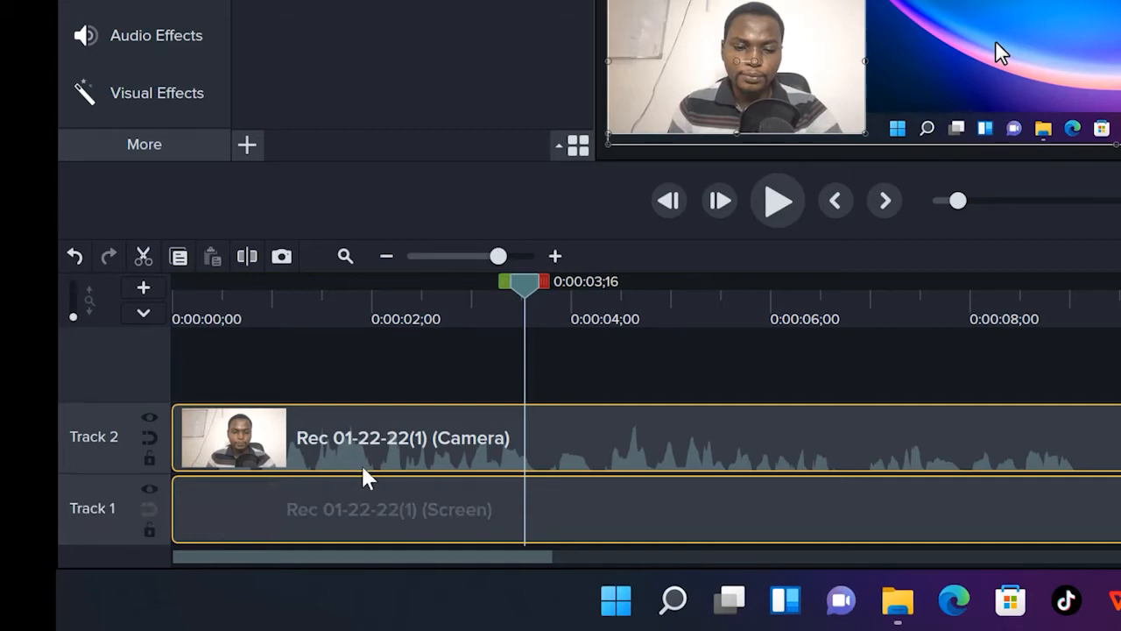
Step: Separate the audio and video of the selected recording clips, and undo the separation
right_click(419, 446)
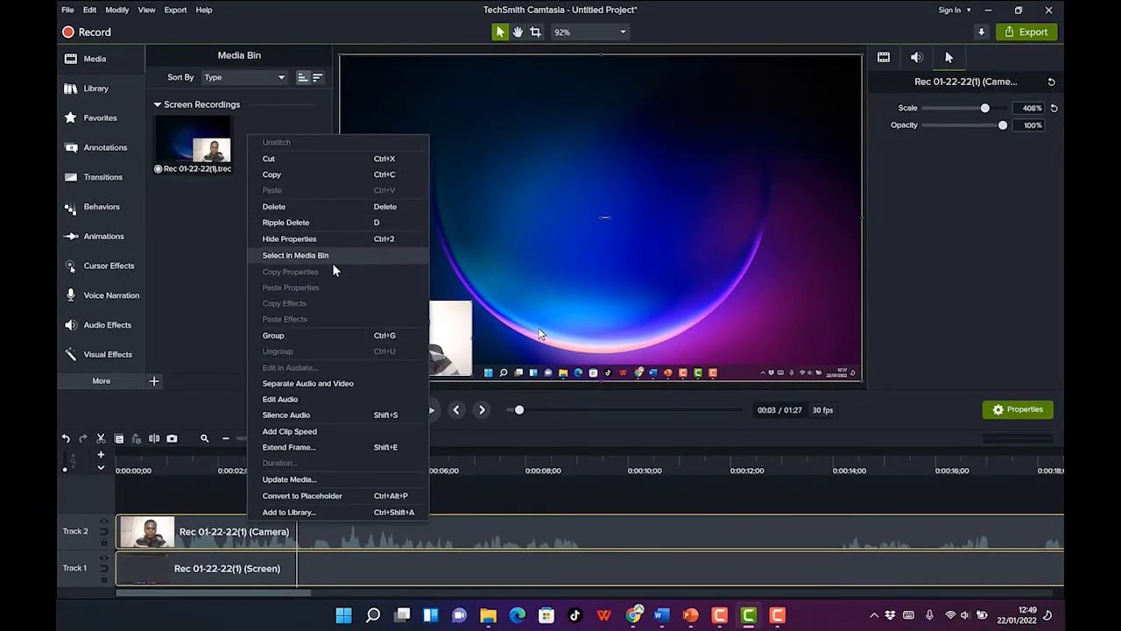
left_click(309, 383)
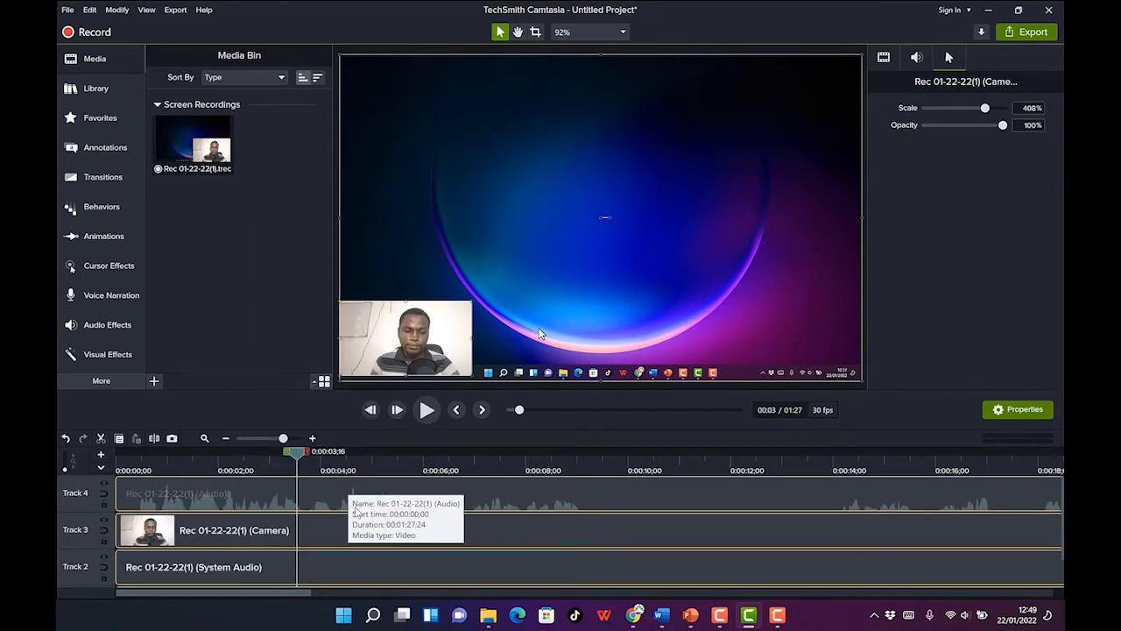
key("ctrl+z")
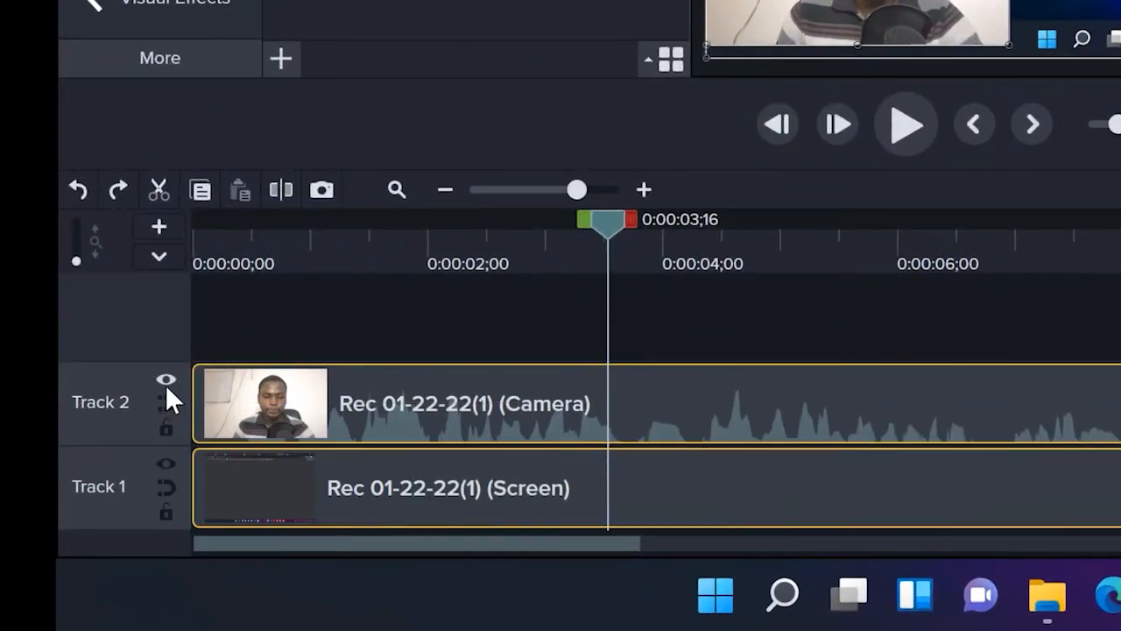
Step: Hide Track 2 and show it again, and lock the track and unlock it
left_click(164, 379)
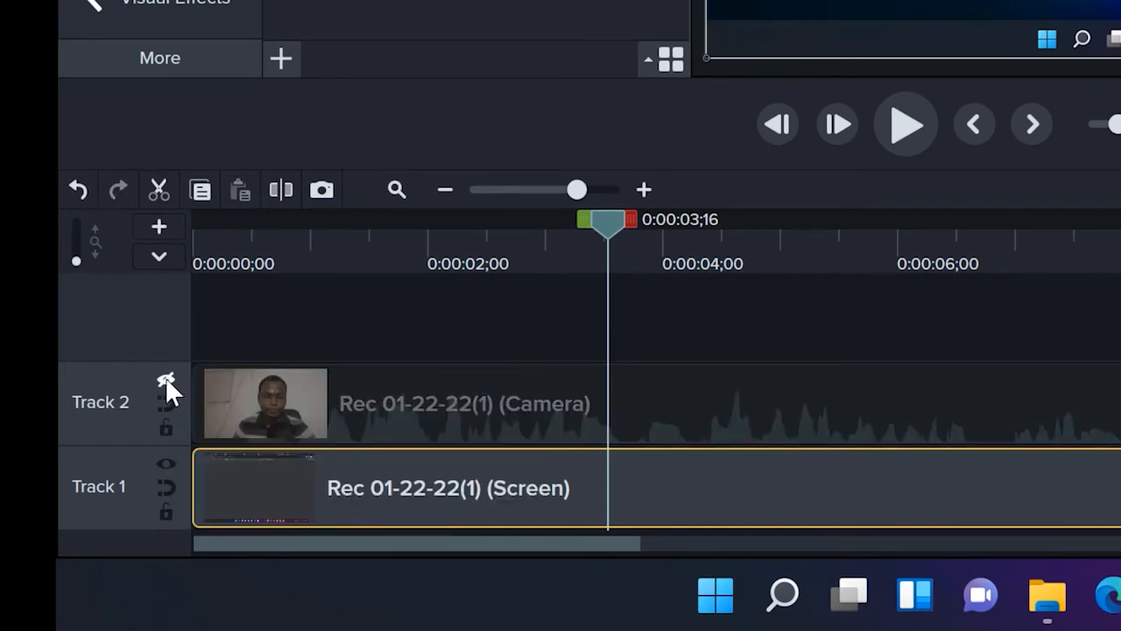
left_click(164, 378)
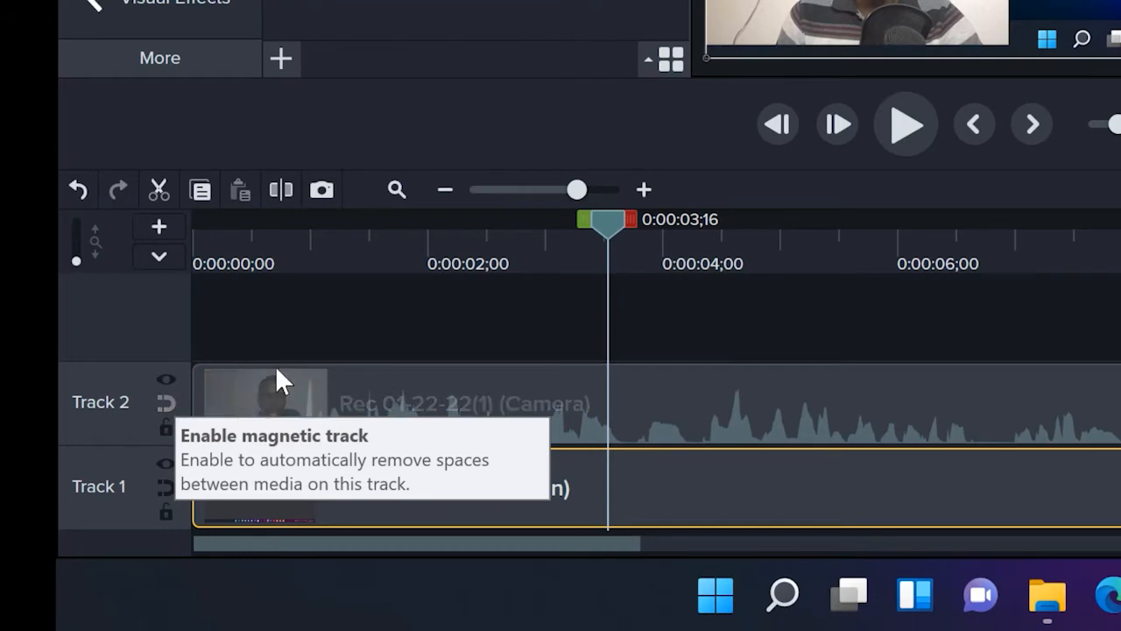
left_click(166, 429)
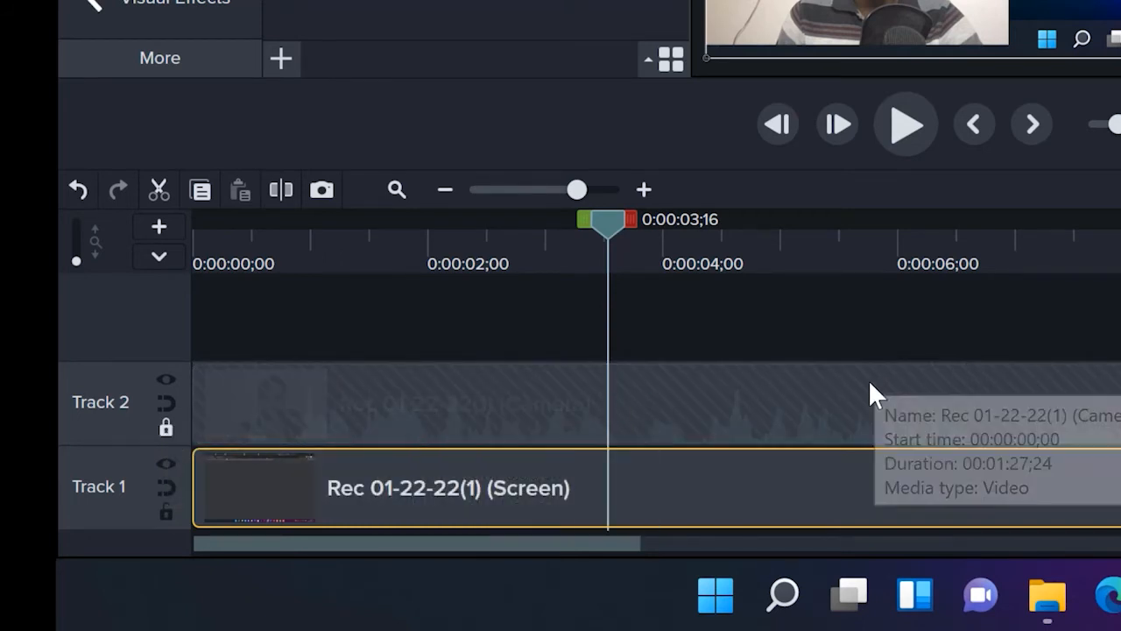
left_click(166, 427)
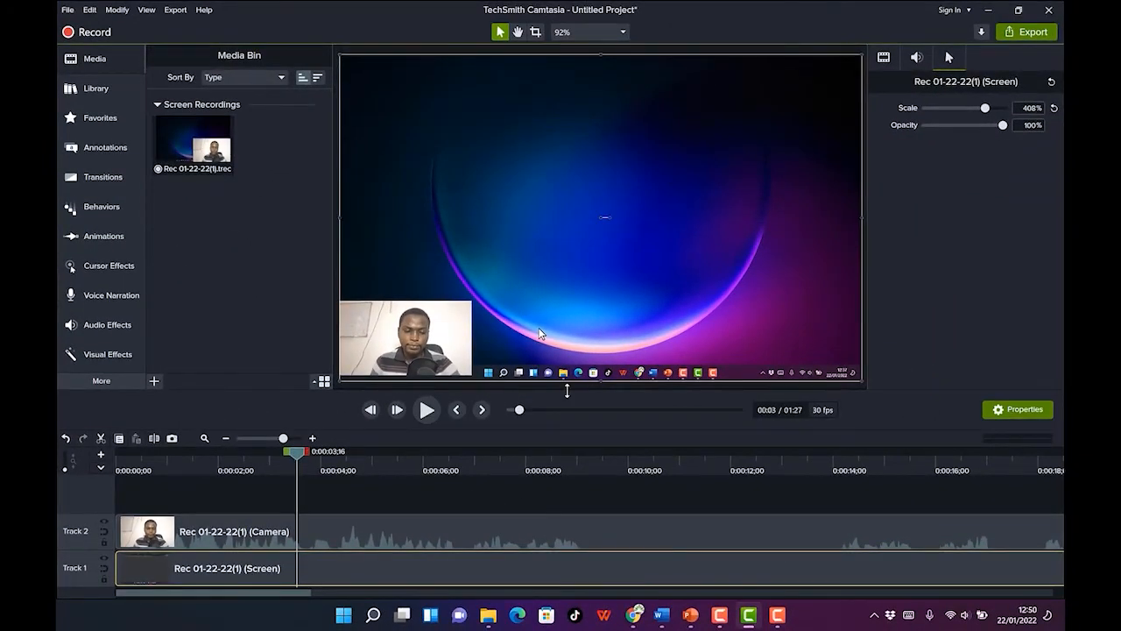
Step: Adjust the height of the timeline area relative to the canvas
left_click_drag(562, 380, 604, 438)
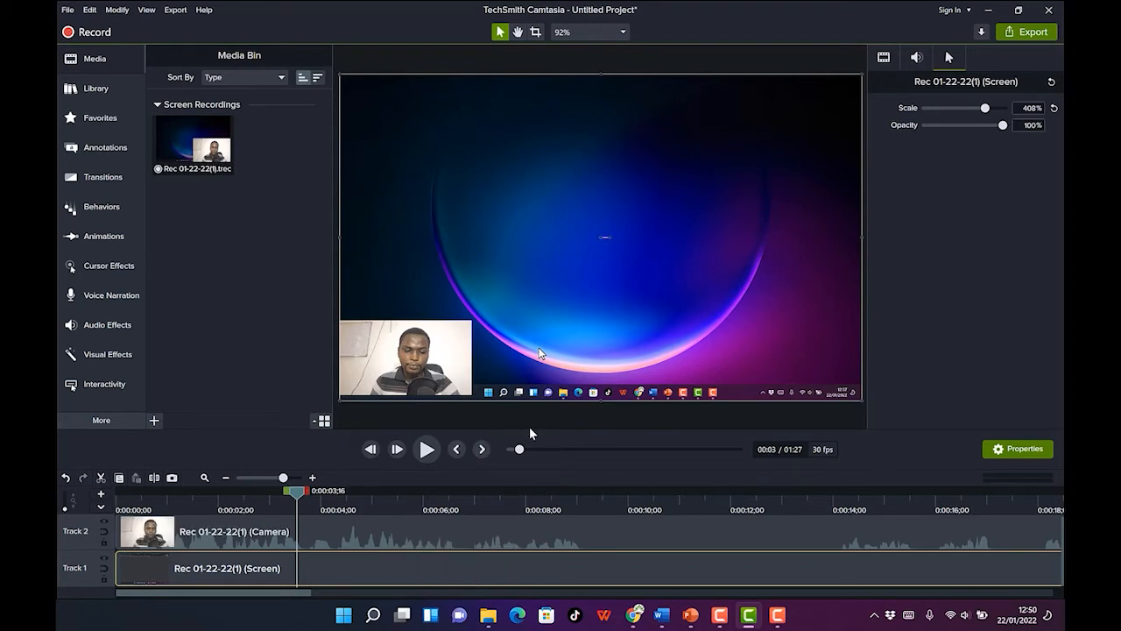
left_click_drag(529, 426, 519, 415)
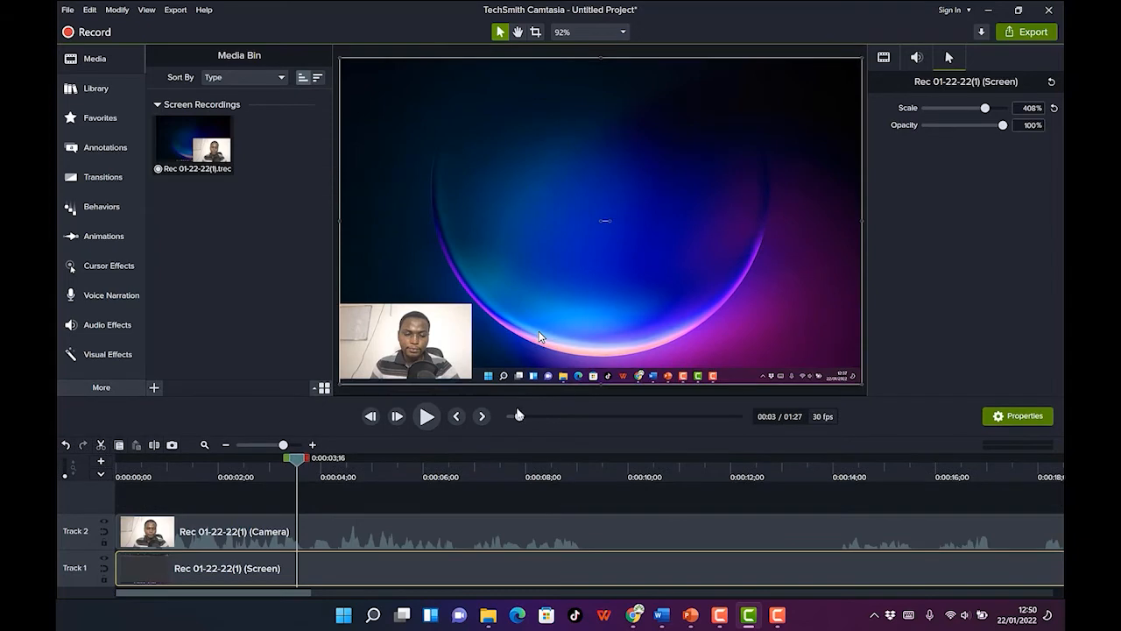
Step: Add the spinningcomputer intro from the Camtasia 2021 library's Intros folder to a new track at the start of the timeline
left_click(94, 88)
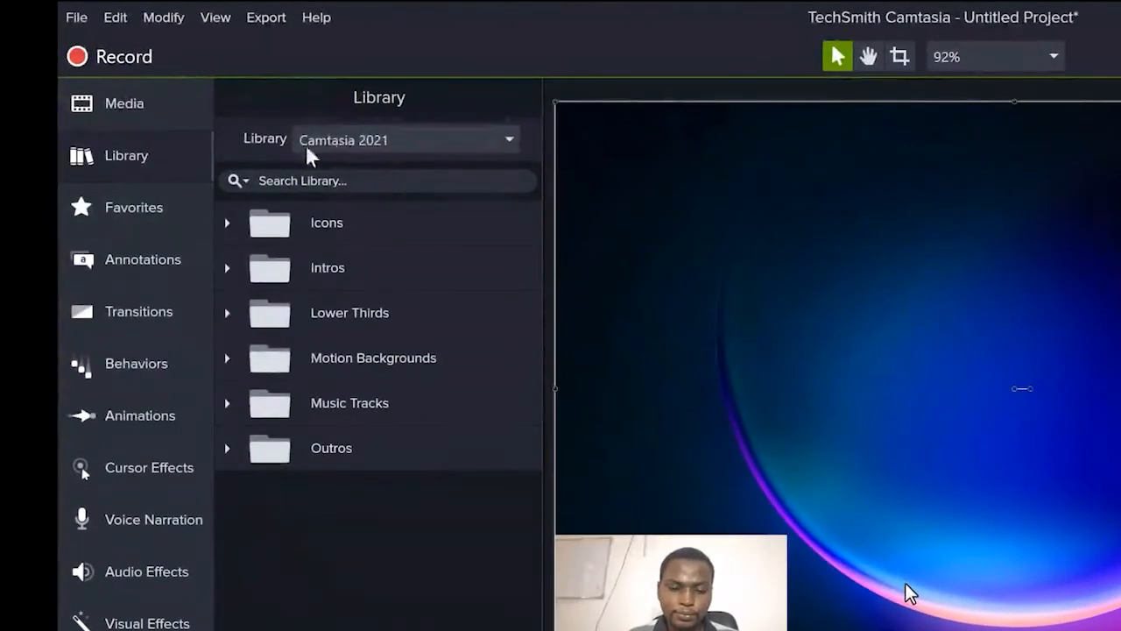
left_click(361, 147)
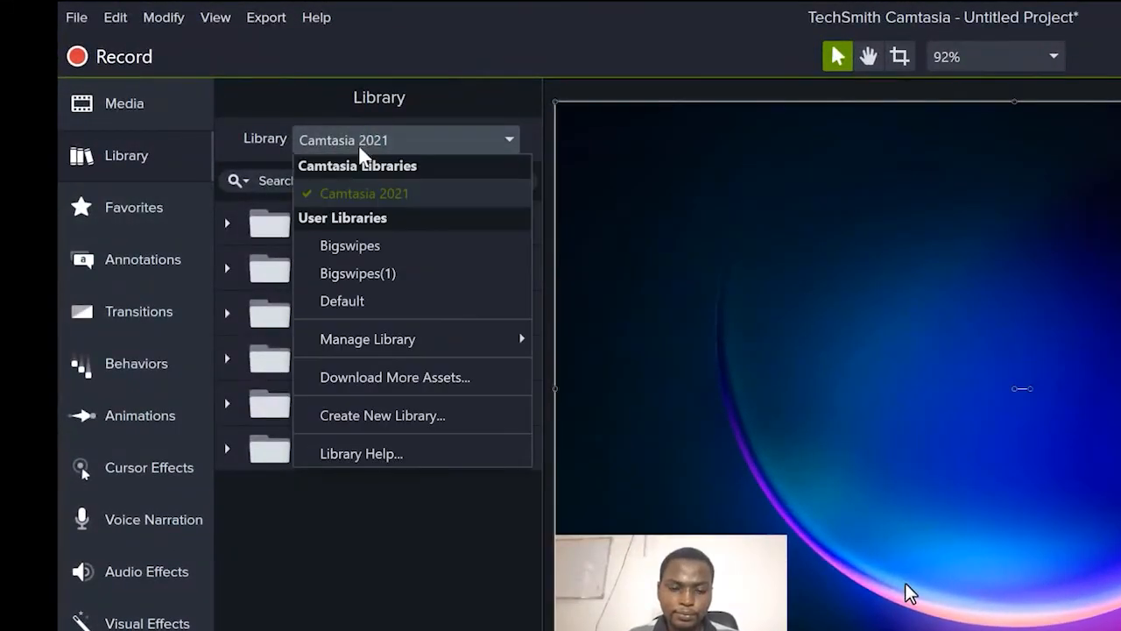
left_click(360, 193)
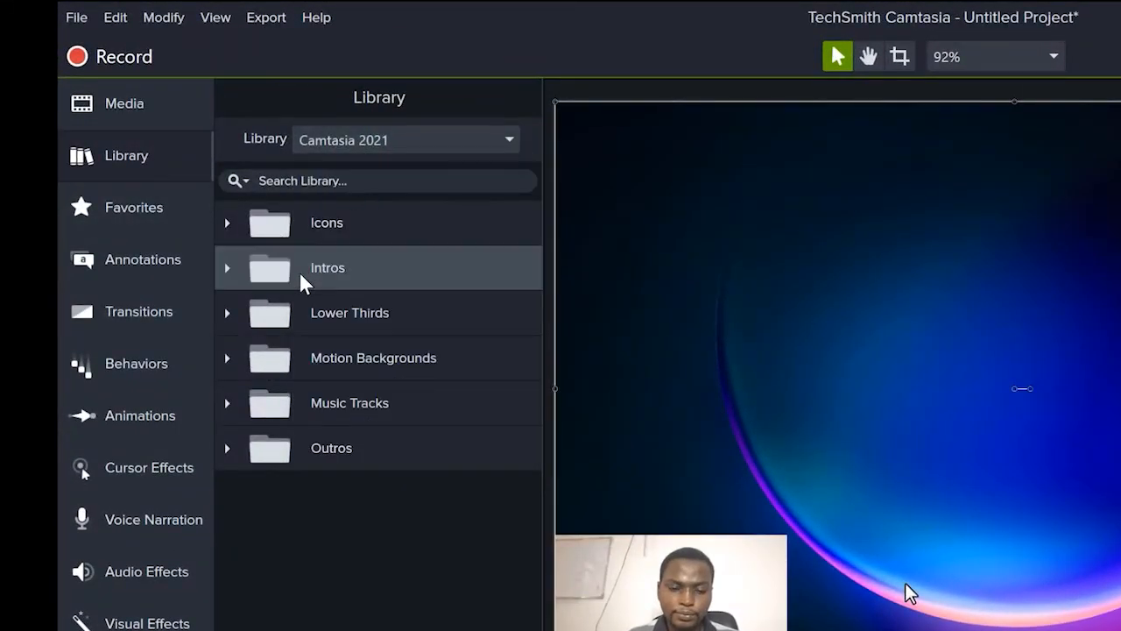
left_click(226, 271)
scroll(341, 495, "down", 3)
scroll(340, 506, "down", 3)
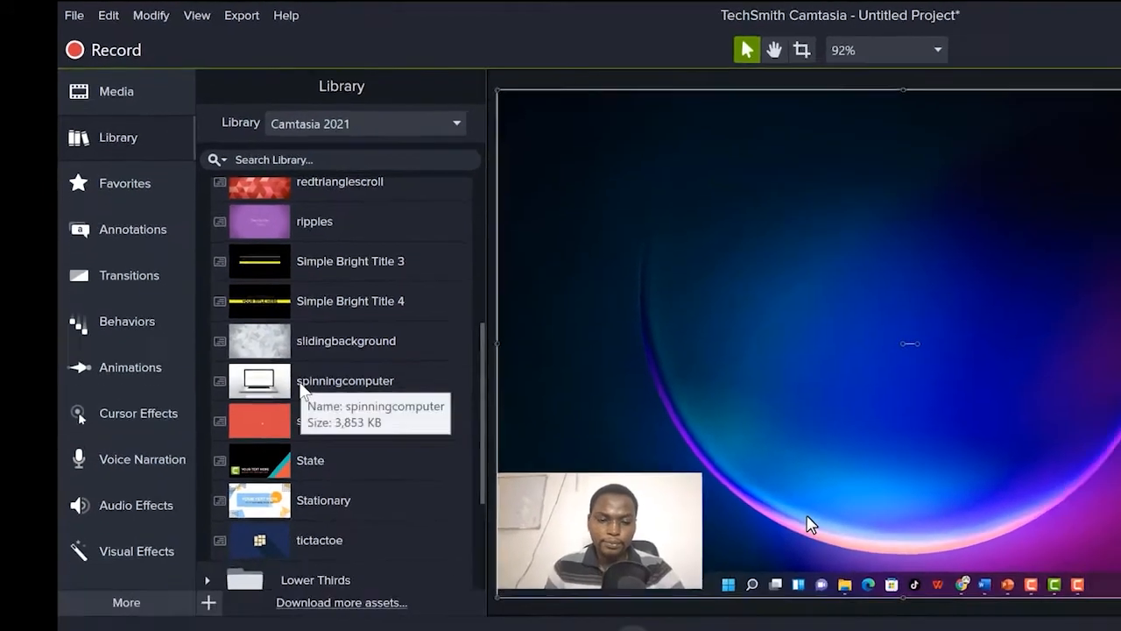
left_click_drag(334, 432, 352, 630)
left_click_drag(225, 414, 158, 516)
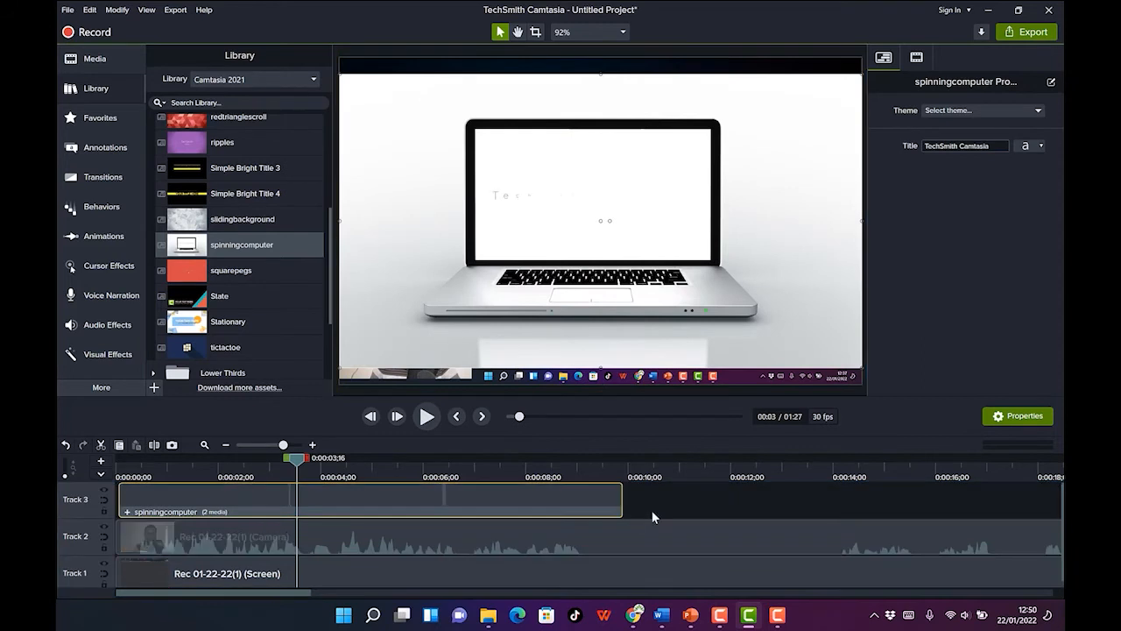
Step: Move the camera and screen clips to start where the intro ends, and preview the intro from the beginning to about 0:05
left_click_drag(705, 493, 644, 594)
left_click_drag(591, 551, 1011, 533)
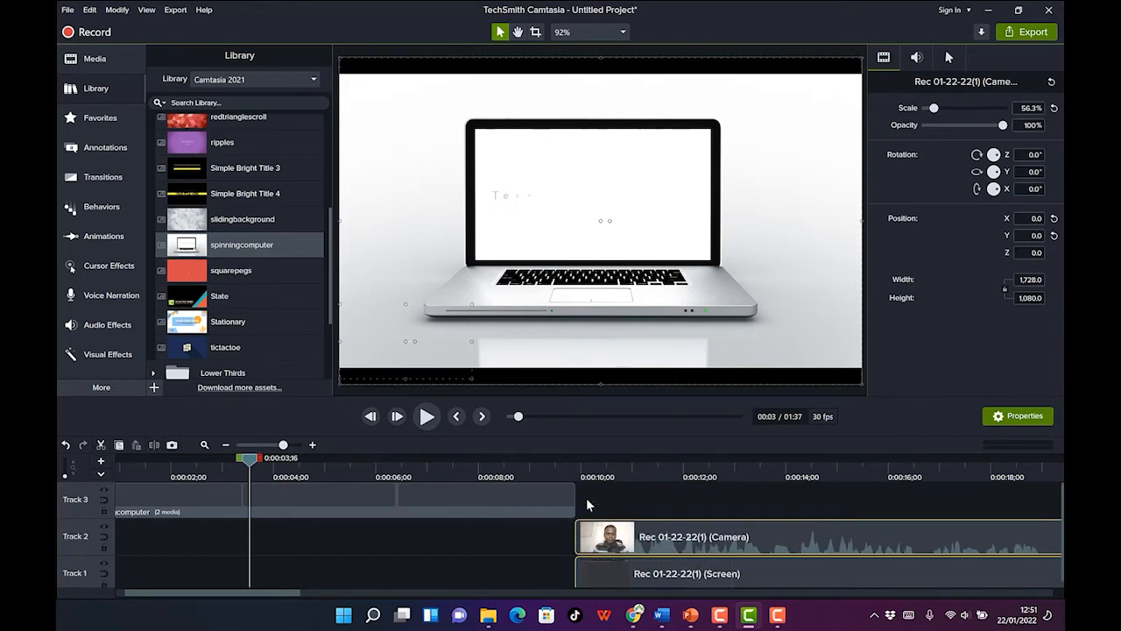
left_click(253, 496)
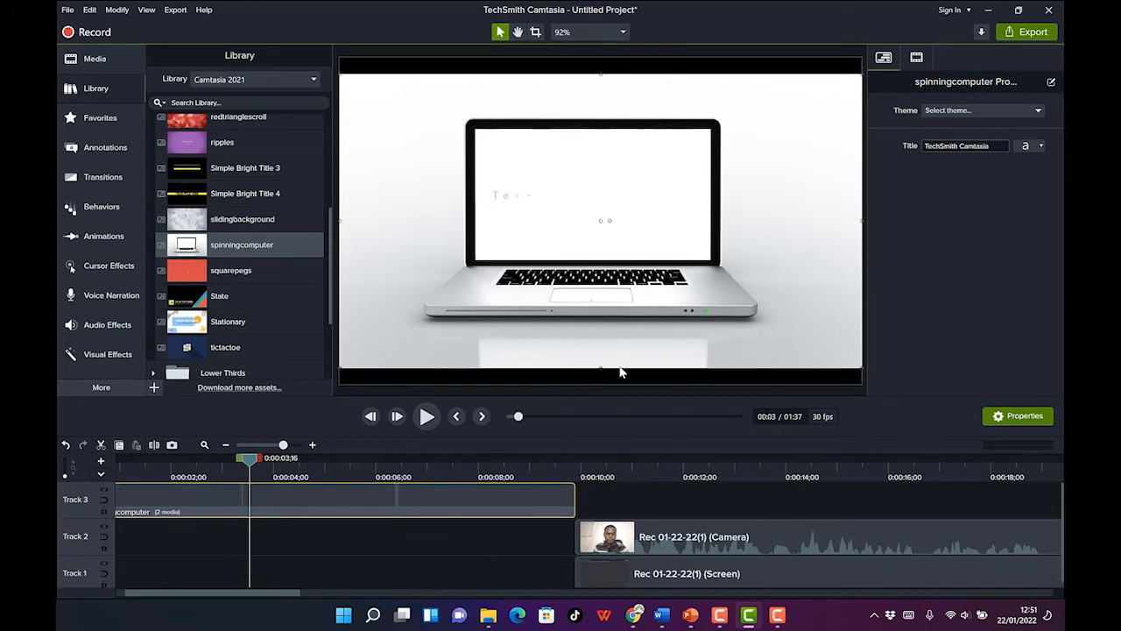
left_click_drag(250, 459, 70, 493)
left_click_drag(637, 493, 610, 547)
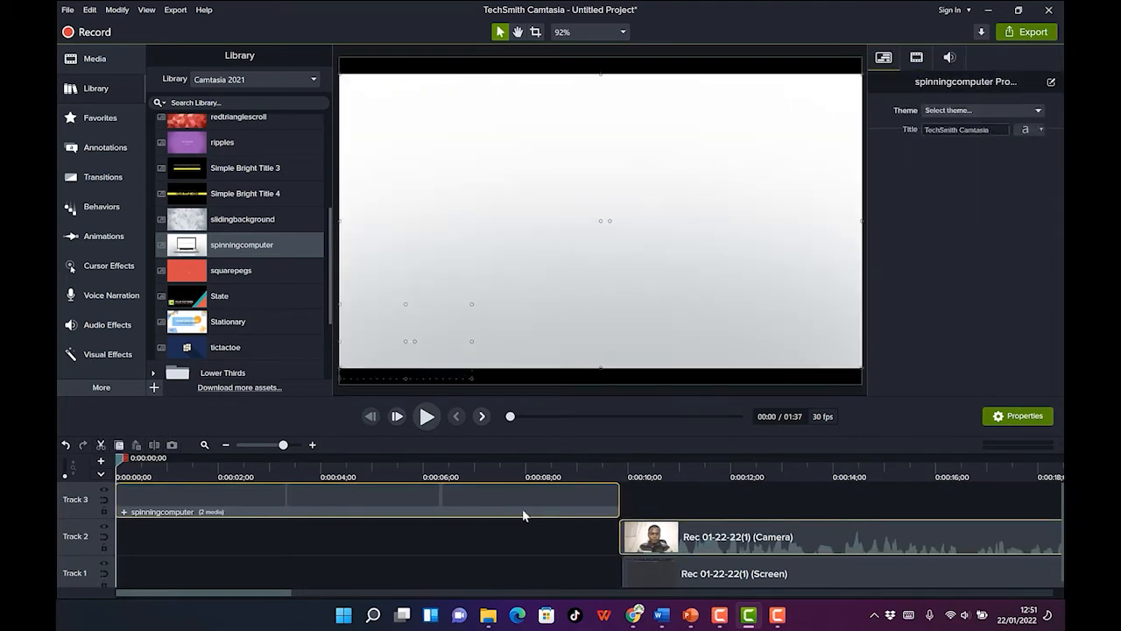
key("space")
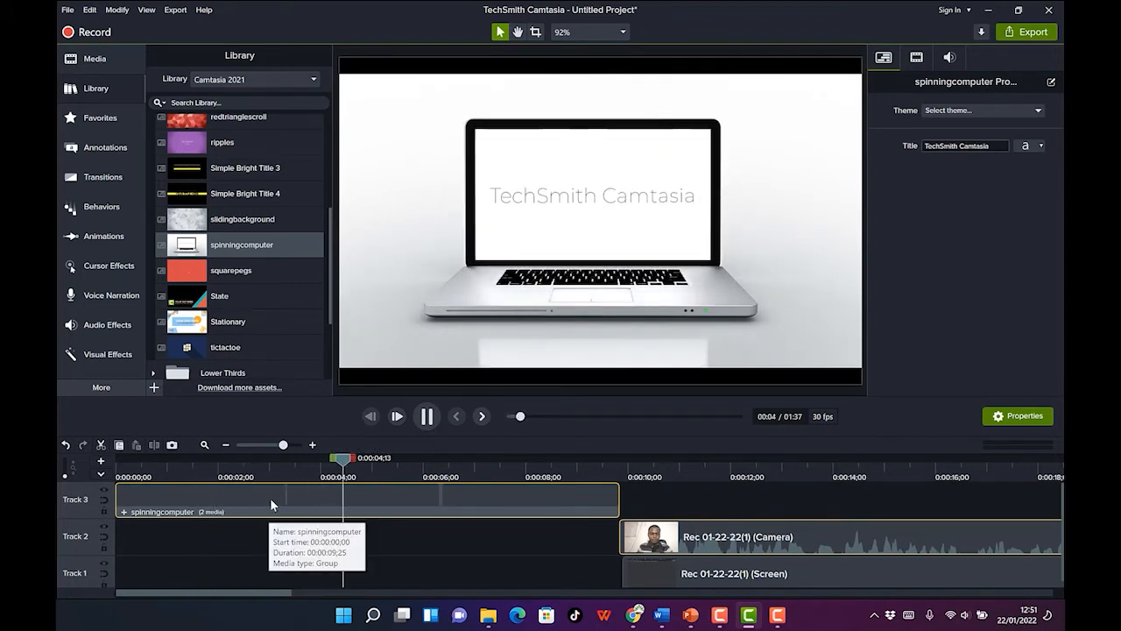
key("space")
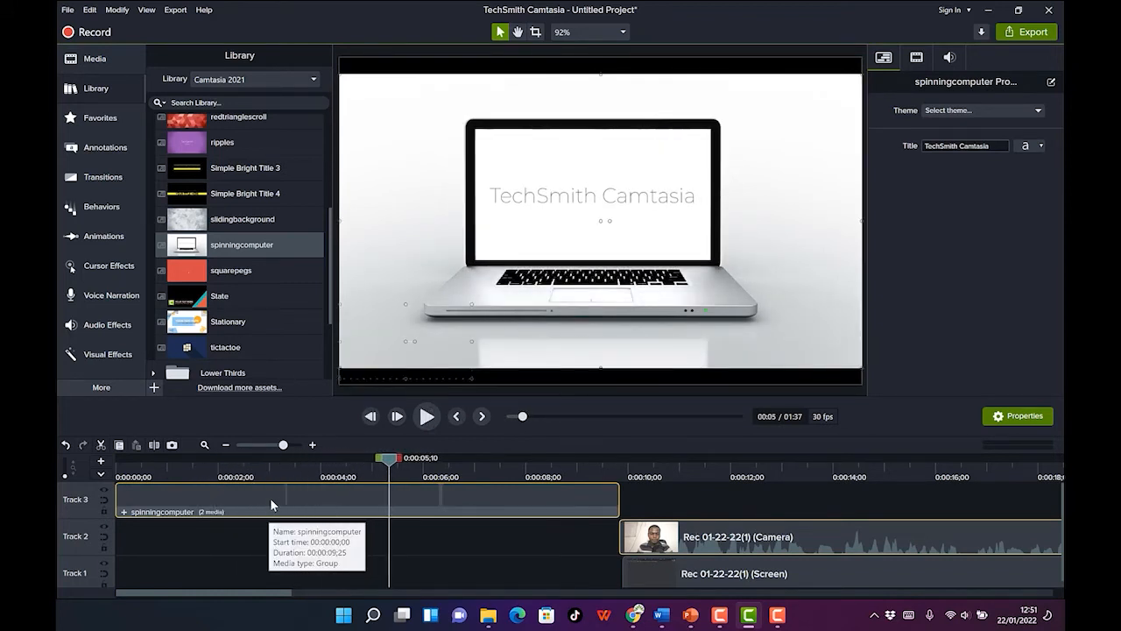
Step: Replace the spinningcomputer intro's title text with "EPIC Mentorship"
left_click(360, 498)
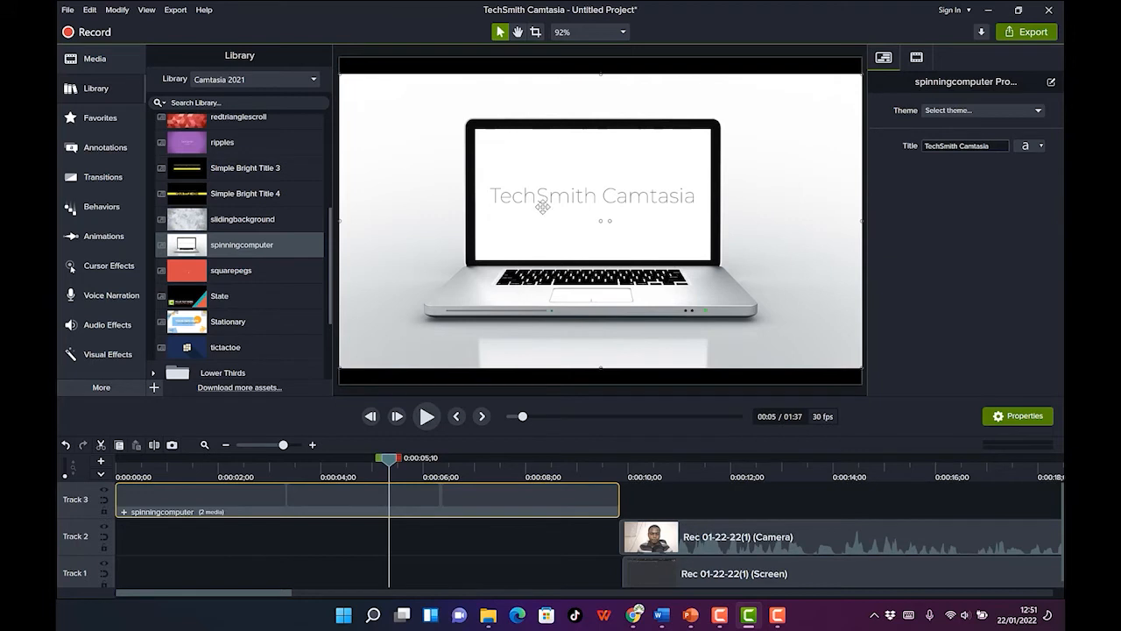
left_click(965, 146)
type("EPIC Mentorship")
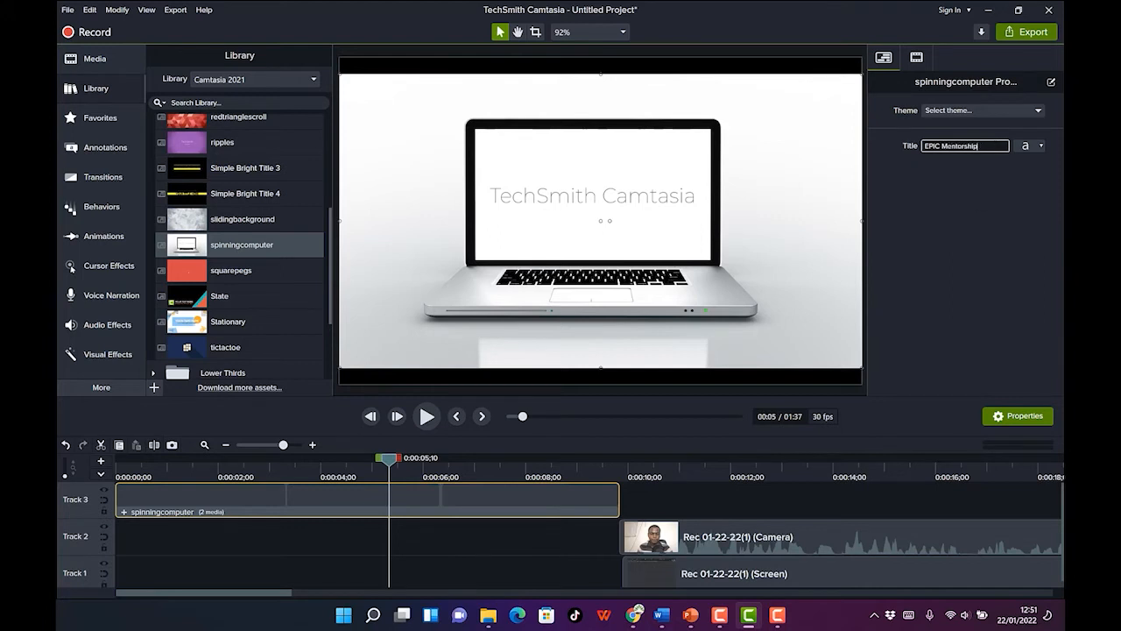
Step: Apply the new title to the spinningcomputer intro and preview the intro from the beginning to about 0:05
left_click(928, 306)
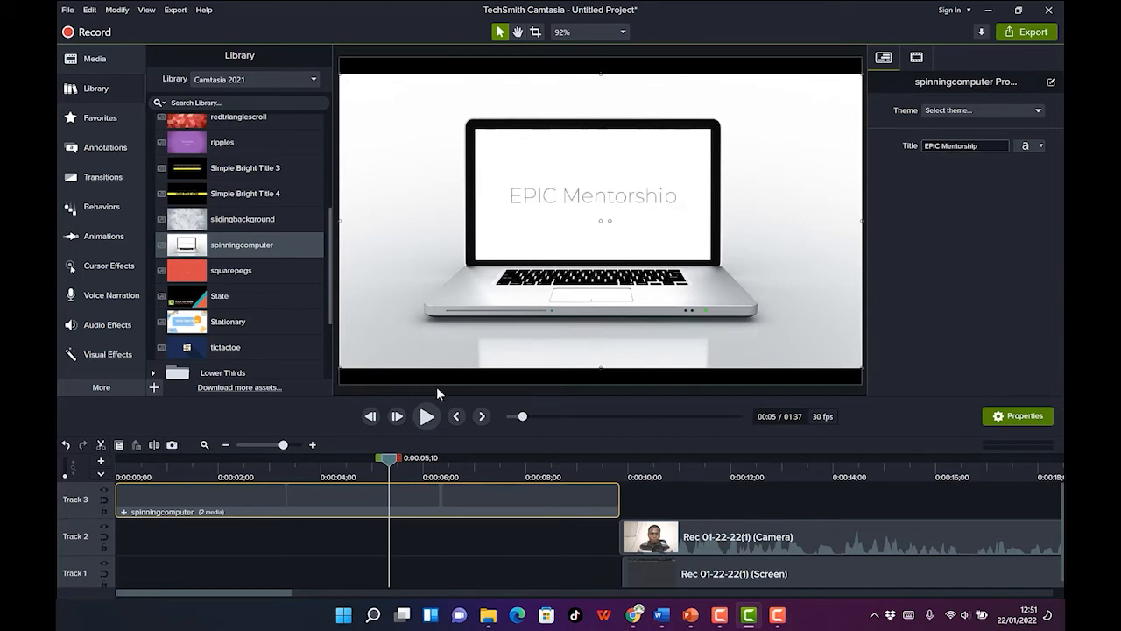
left_click_drag(392, 458, 65, 458)
key("space")
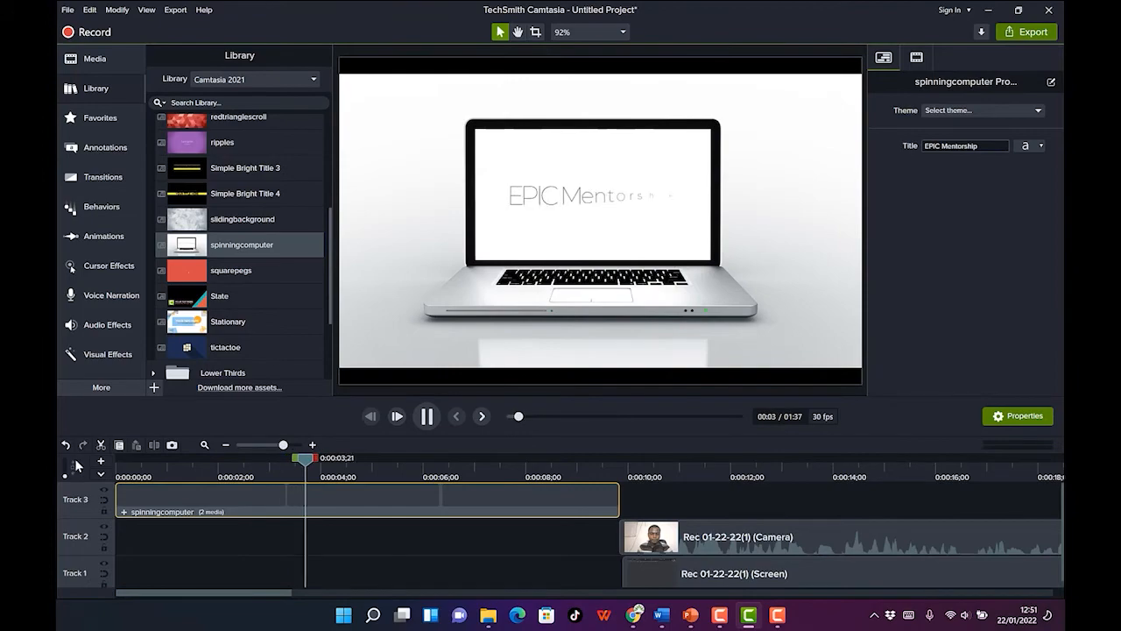
key("space")
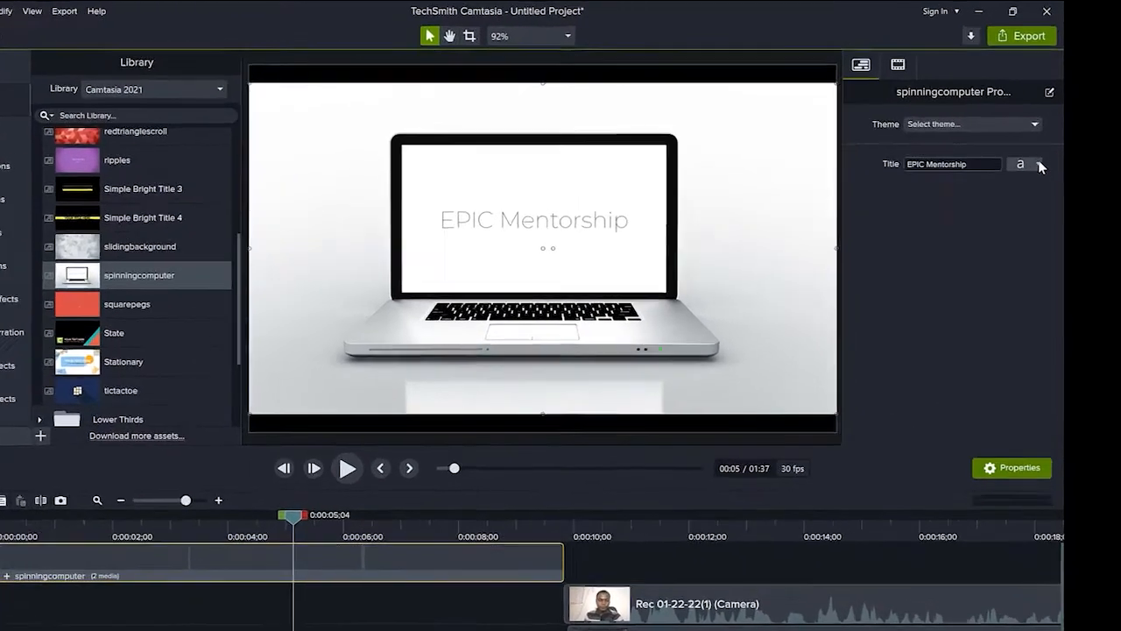
Step: Look at the font, size, style and alignment settings of the intro title, and browse the library's other intros
left_click(1041, 145)
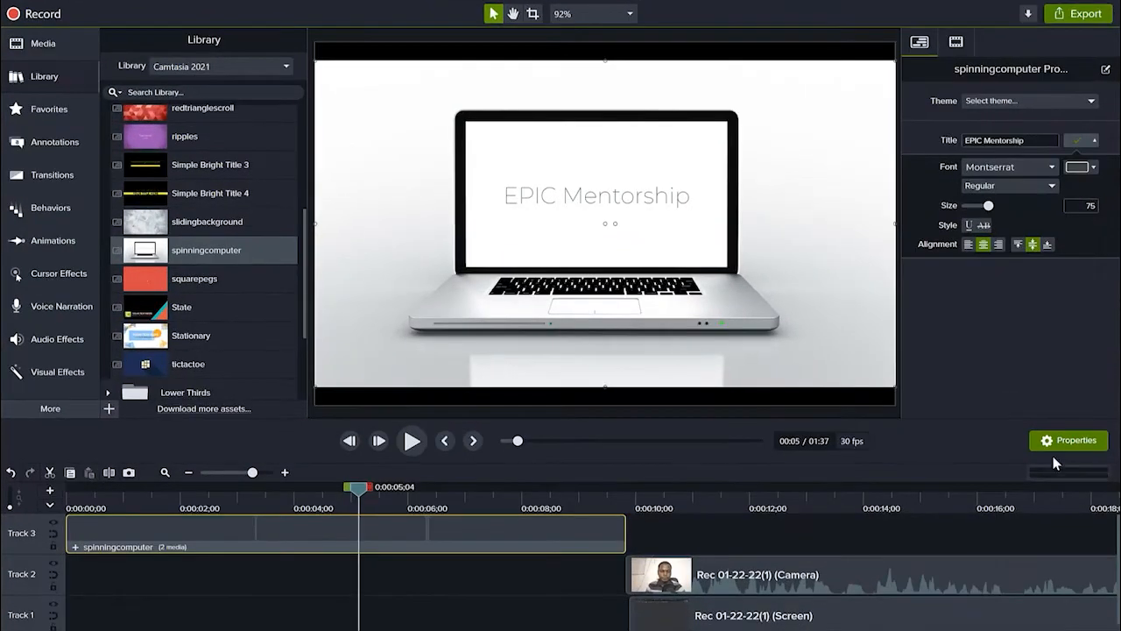
left_click(484, 621)
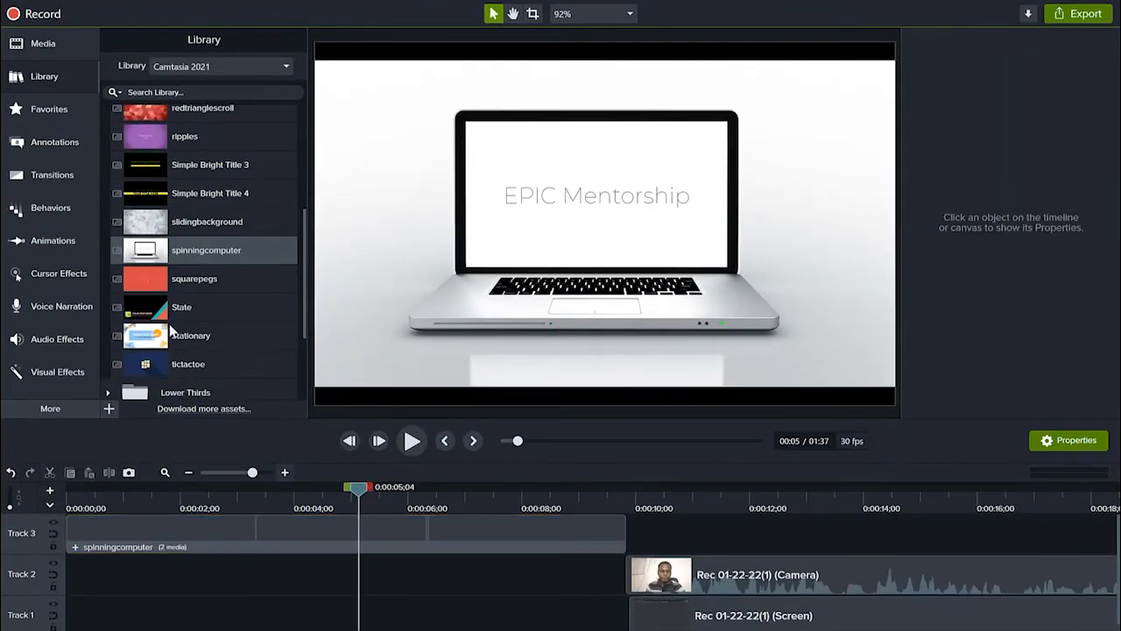
scroll(145, 122, "up", 5)
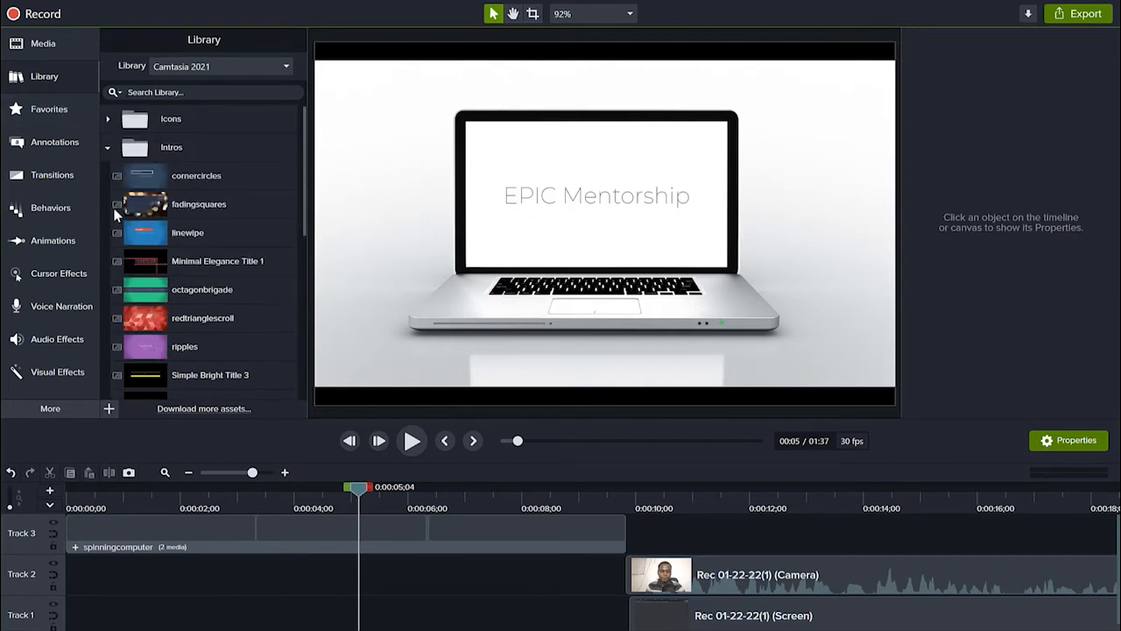
Step: Move the spinningcomputer intro to Track 1 directly before the screen clip and add the Arrow Slice transition between the two clips
left_click(53, 175)
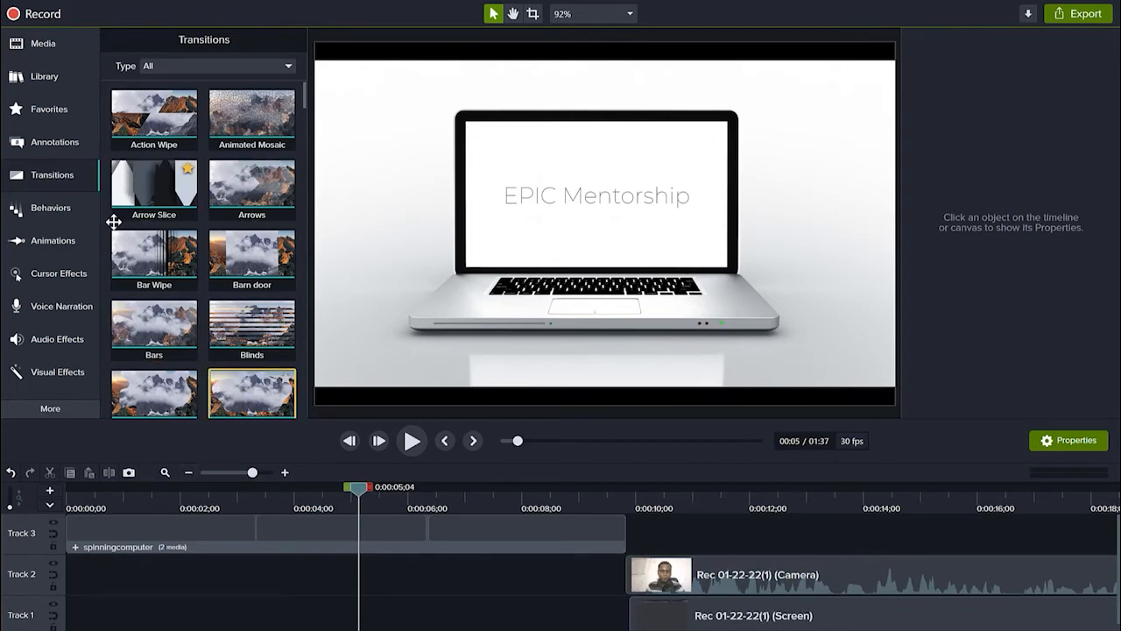
left_click_drag(525, 531, 526, 608)
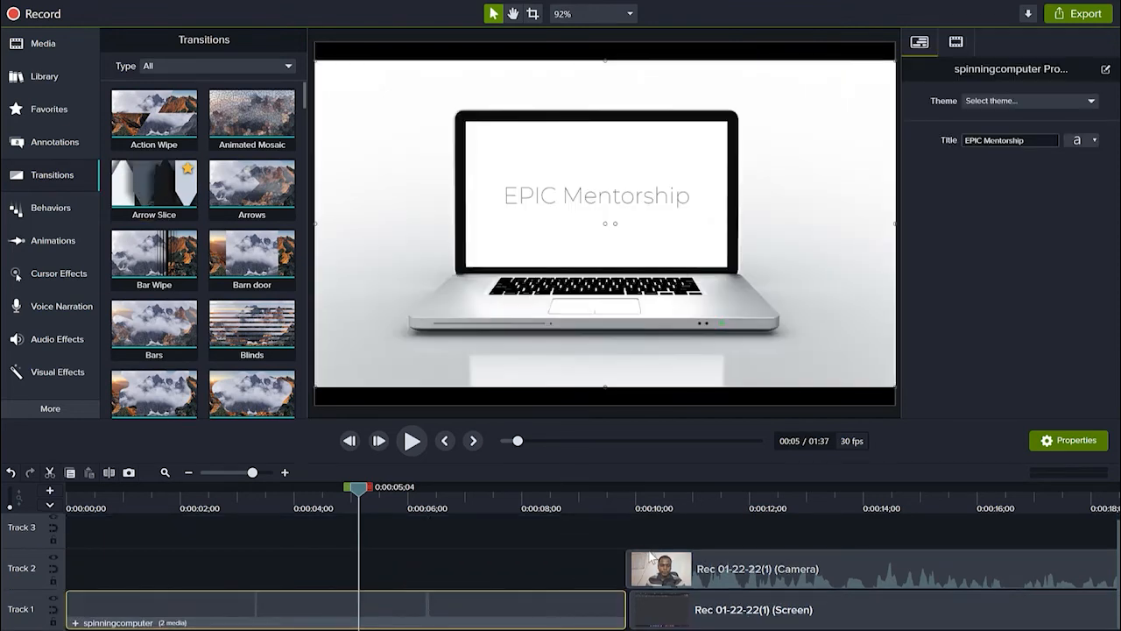
left_click(653, 570)
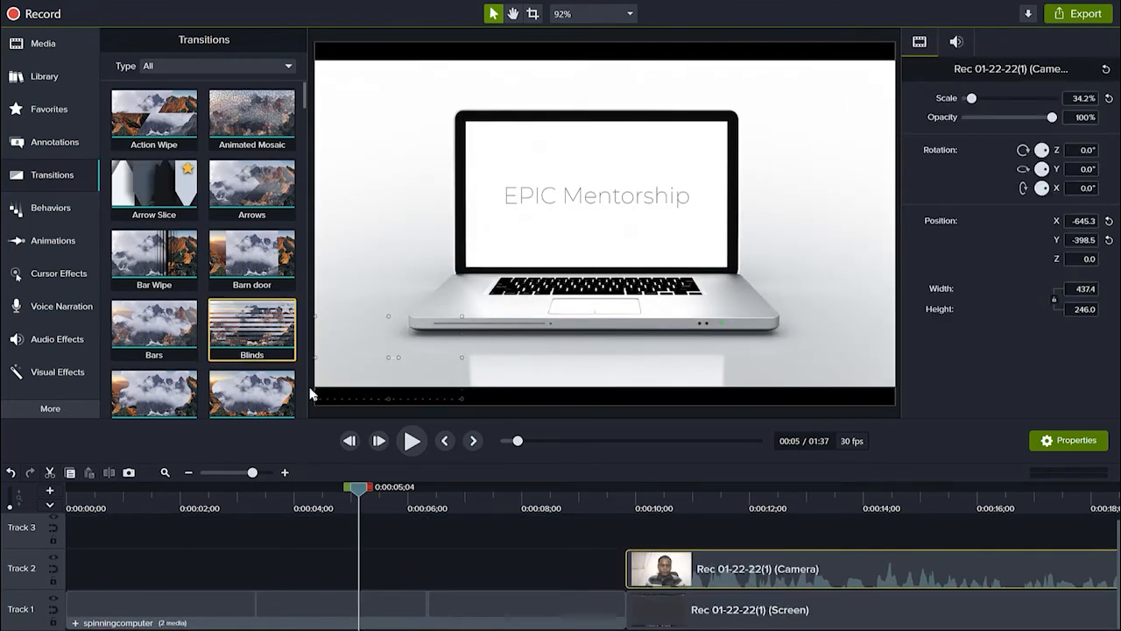
left_click_drag(175, 211, 621, 626)
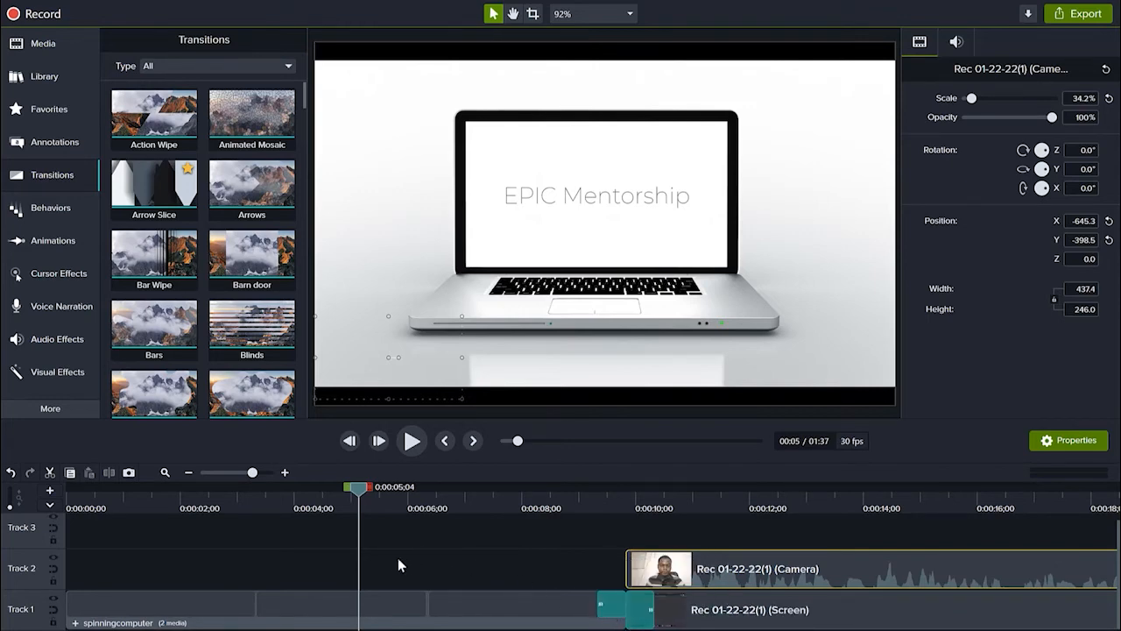
left_click_drag(142, 186, 336, 613)
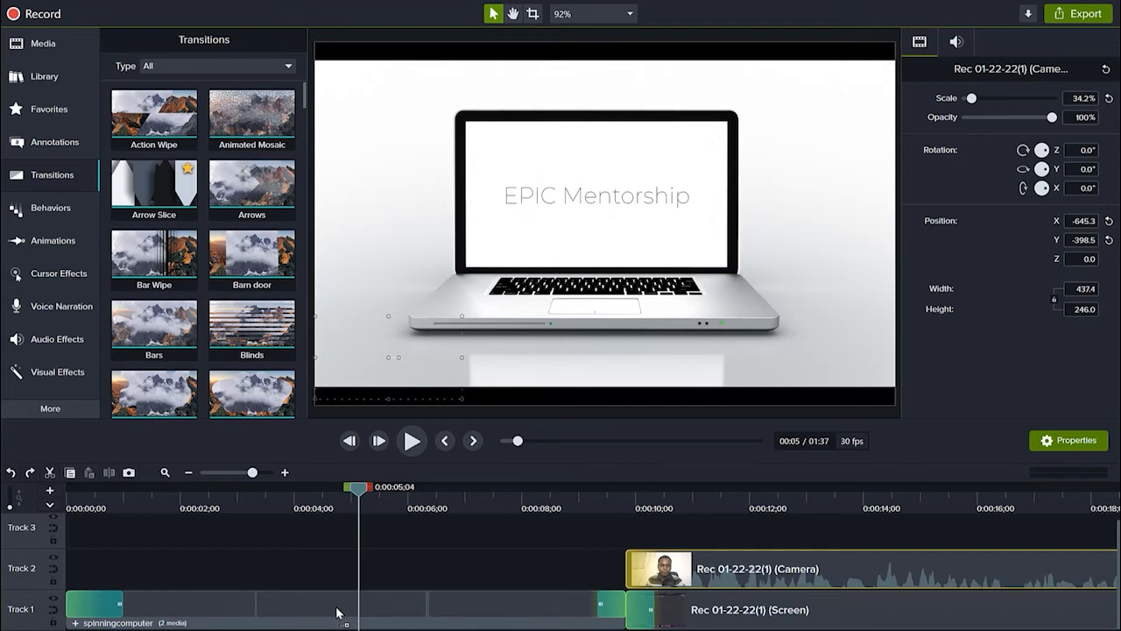
left_click_drag(336, 616, 629, 618)
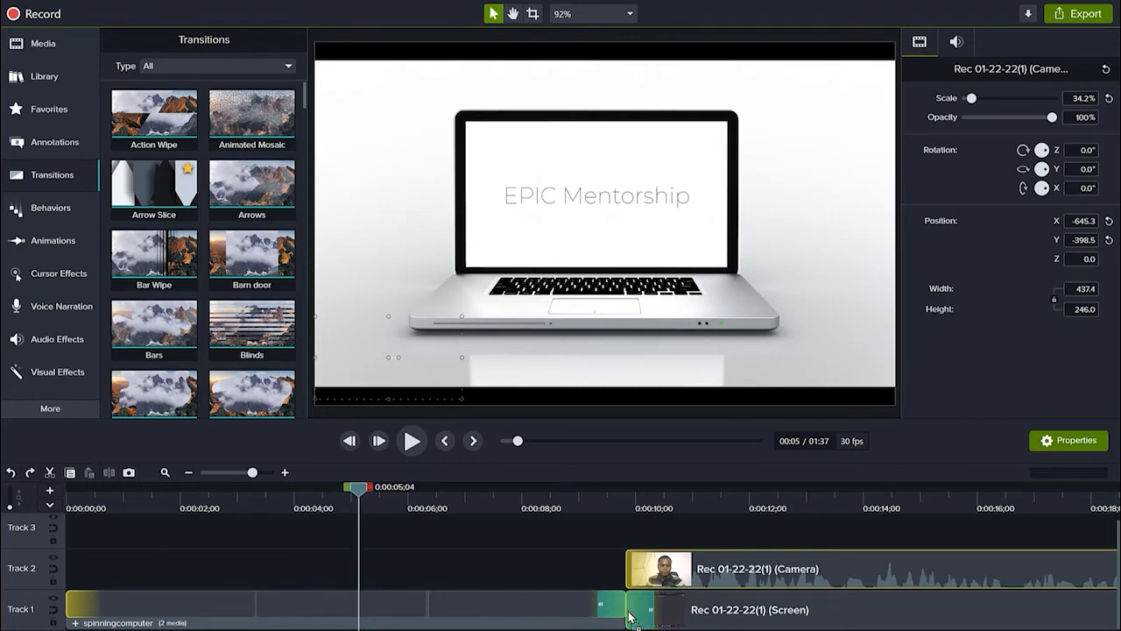
left_click_drag(629, 617, 629, 618)
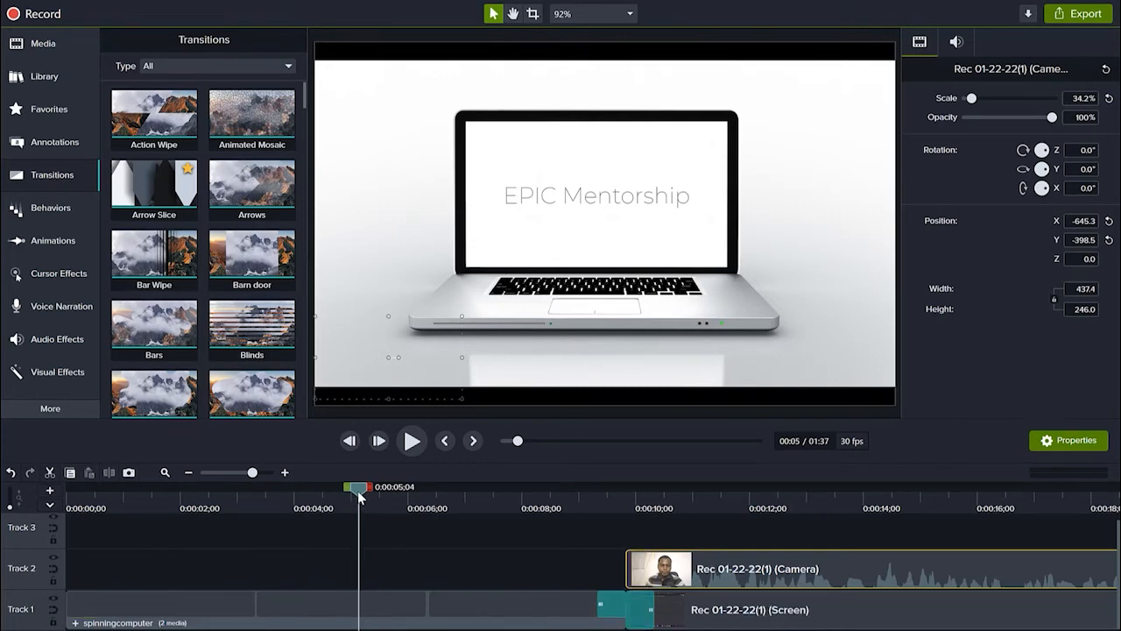
Step: Play the transition from the intro into the screen recording up to about 0:10, and return the playhead to about 0:08
key("space")
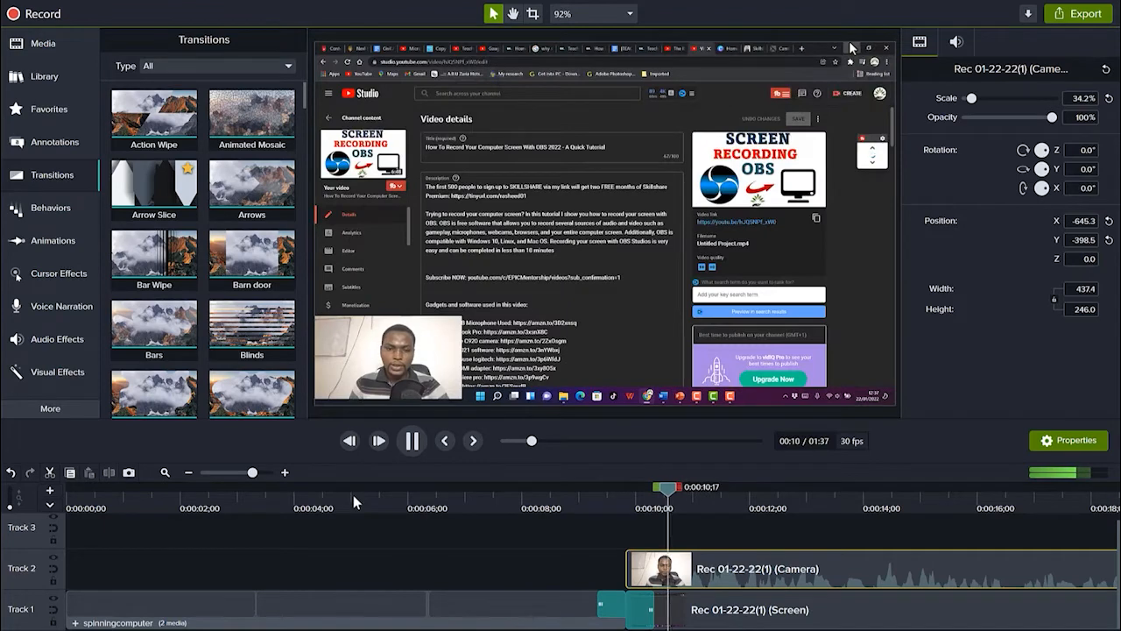
key("space")
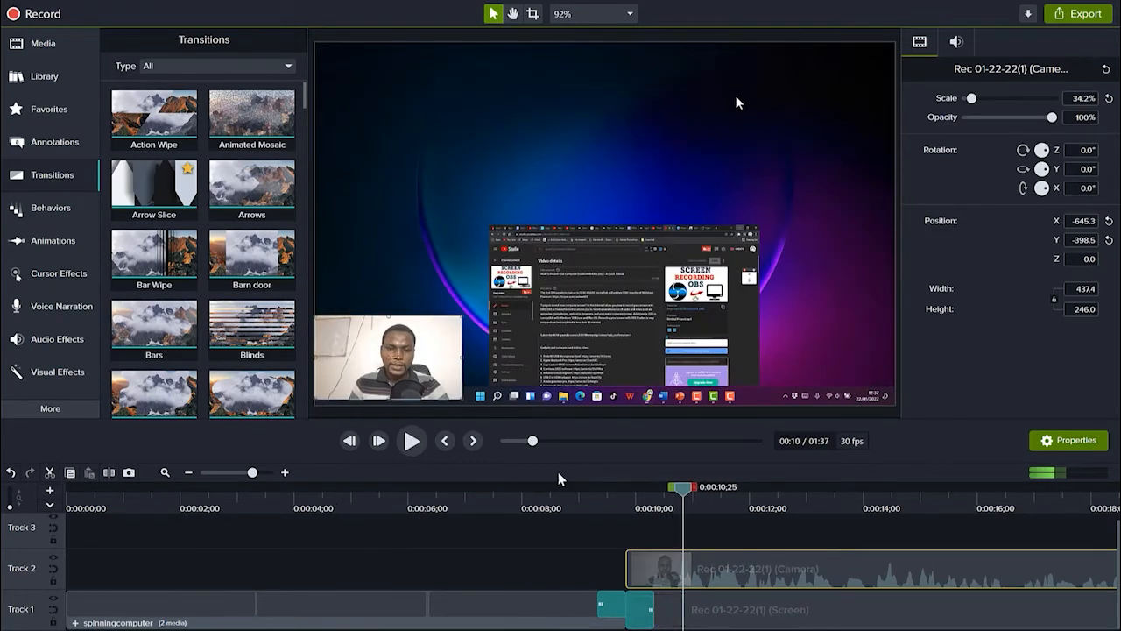
left_click_drag(684, 487, 553, 487)
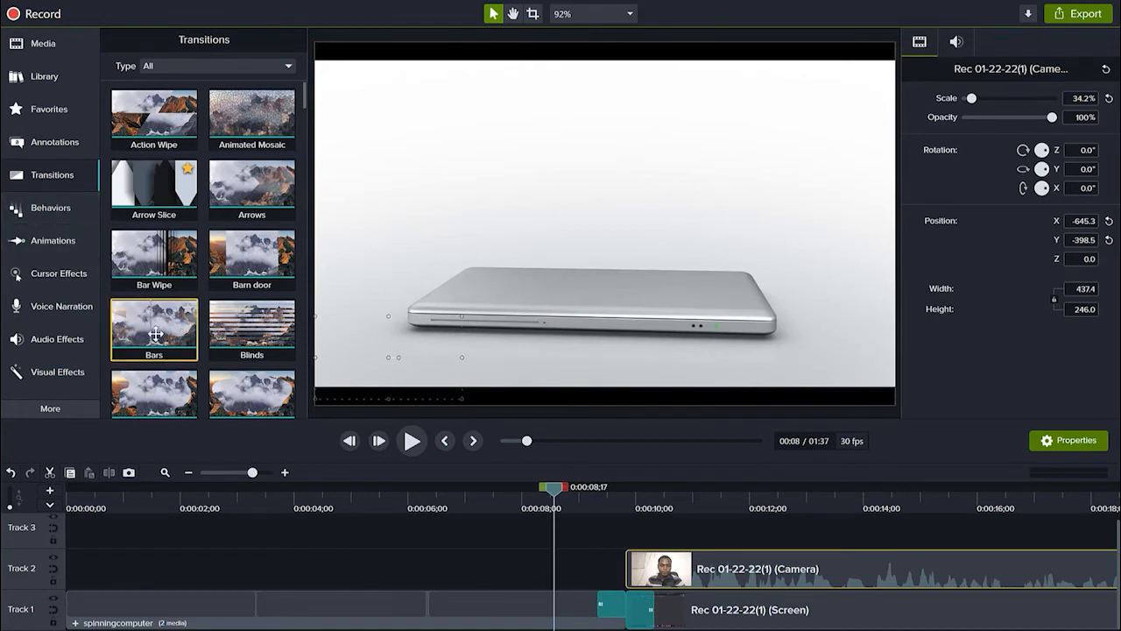
Step: Add the Basic white text rectangle callout to Track 3 at the start of the camera clip and show it at about 0:11
left_click(39, 240)
left_click(32, 149)
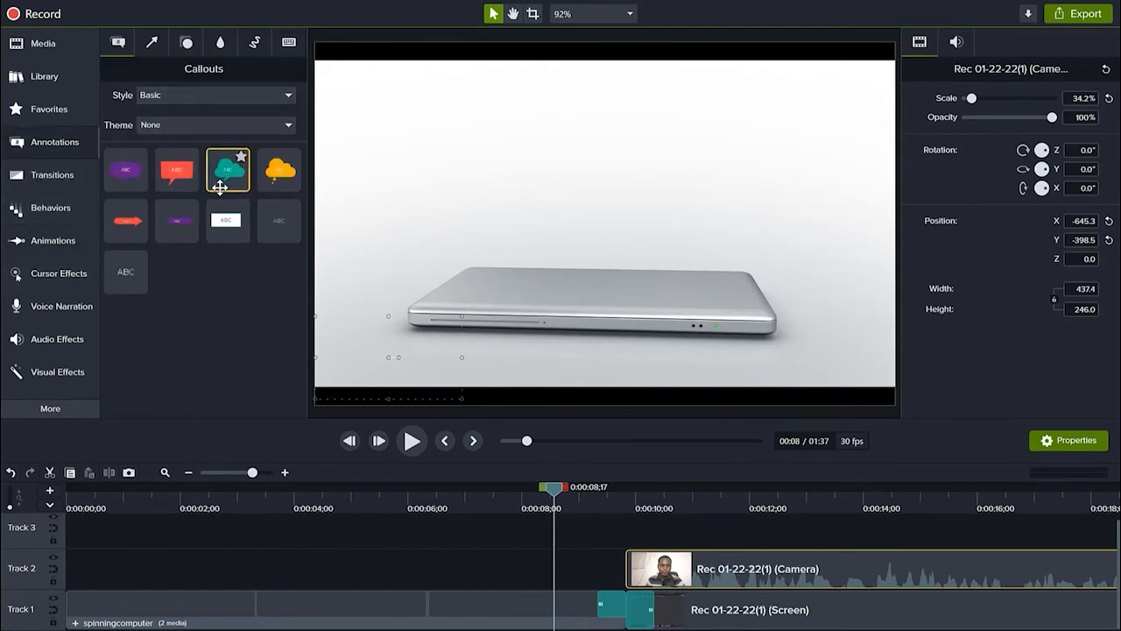
left_click_drag(228, 234, 637, 540)
left_click_drag(560, 496, 768, 531)
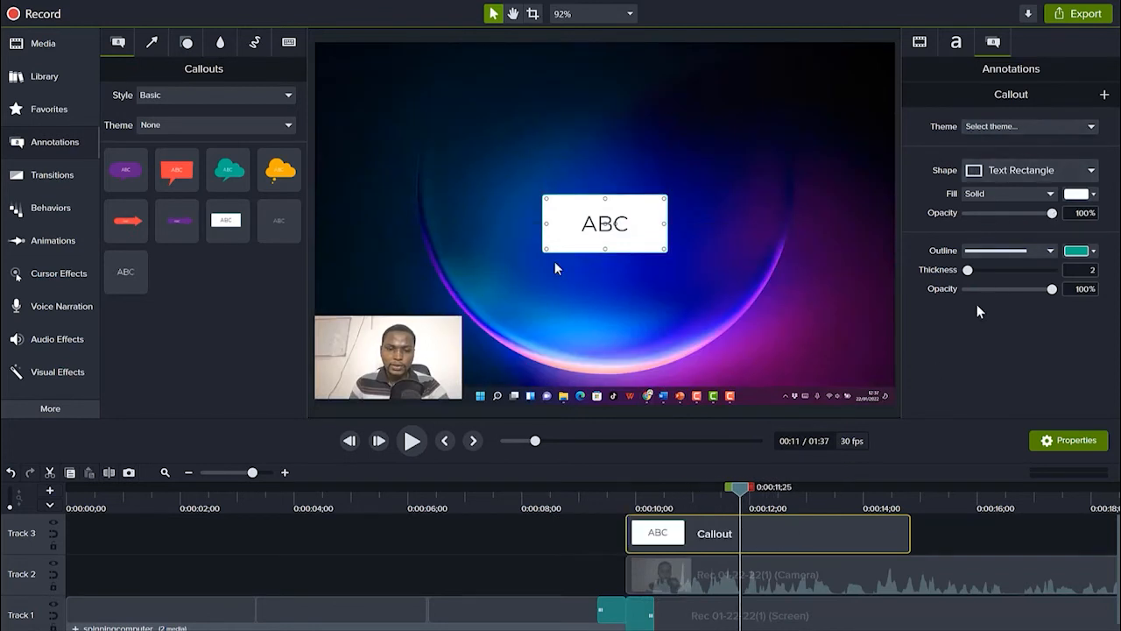
Step: Replace the callout's text with "Welcome to EPIC Mentorship"
double_click(606, 224)
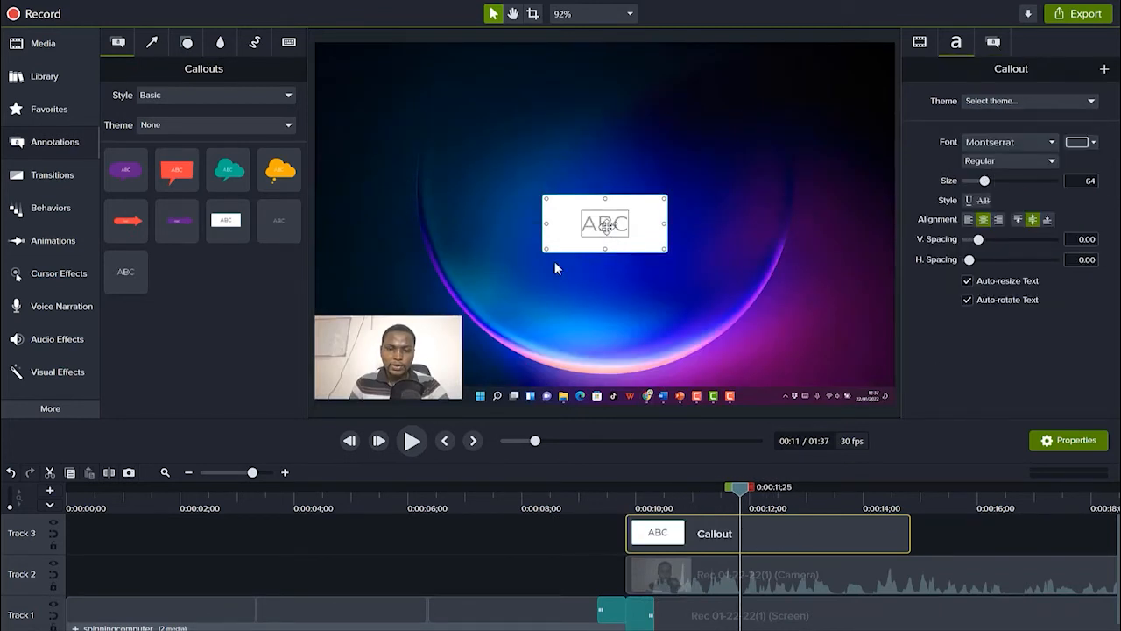
type("We")
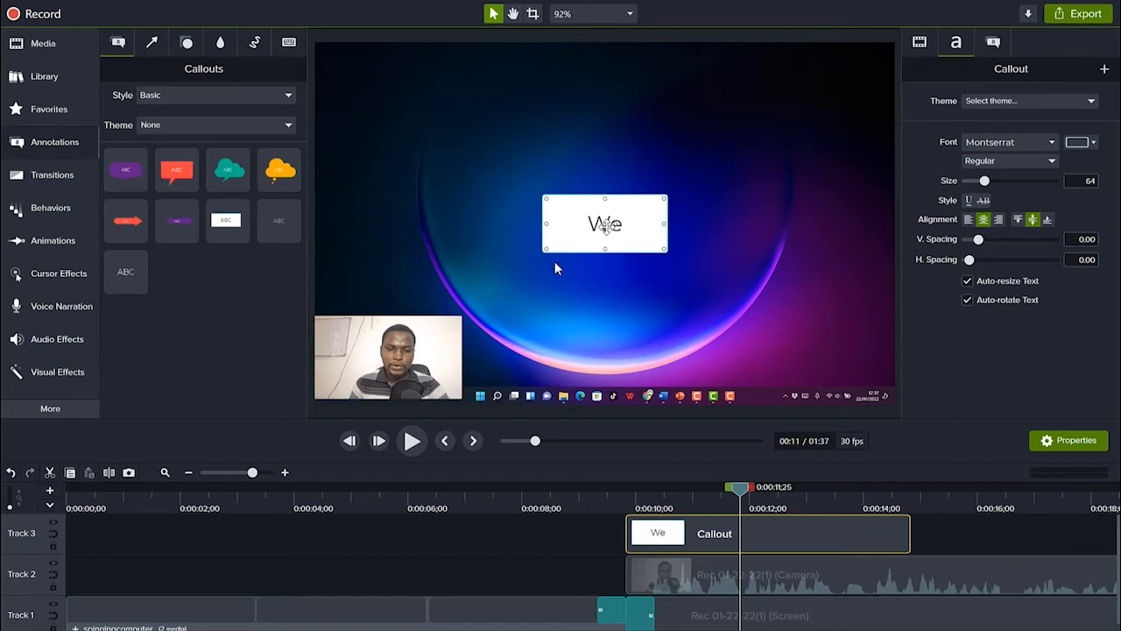
type("lcome to EPIC  Mentorship")
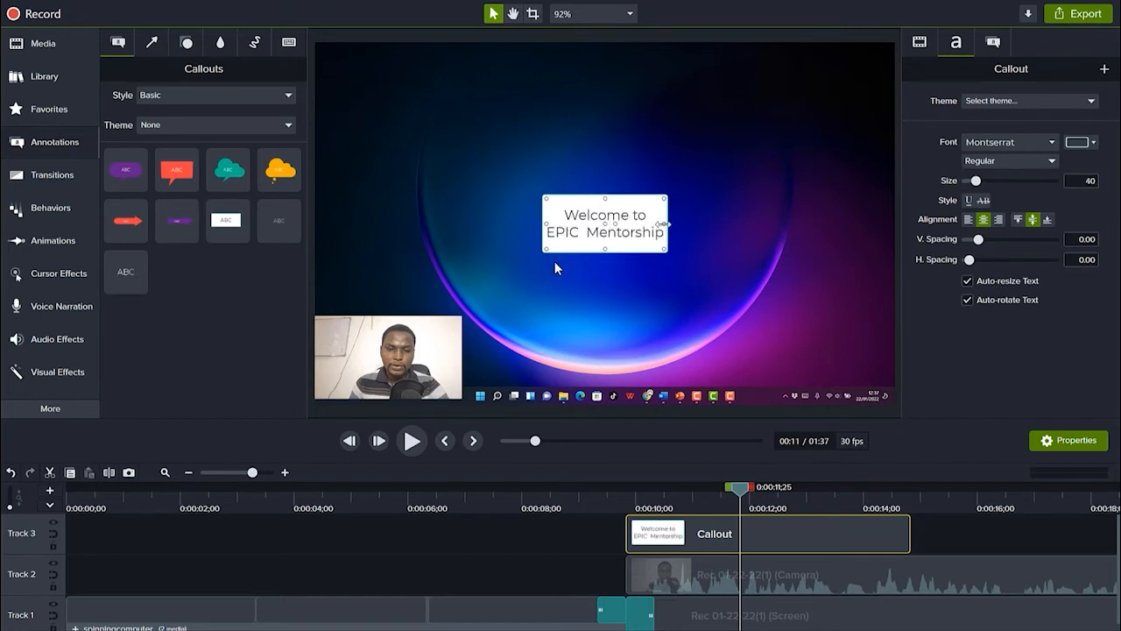
Step: Widen the callout, centre it in the upper half of the canvas with font size 87, and preview it to about 0:14
left_click_drag(666, 223, 771, 207)
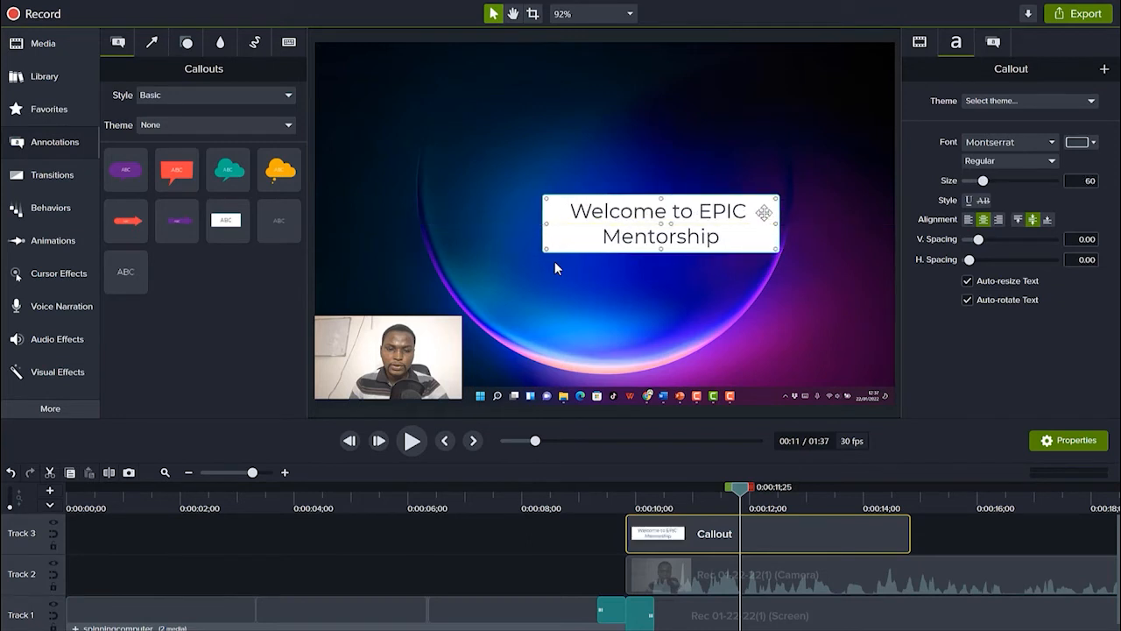
left_click_drag(626, 231, 560, 196)
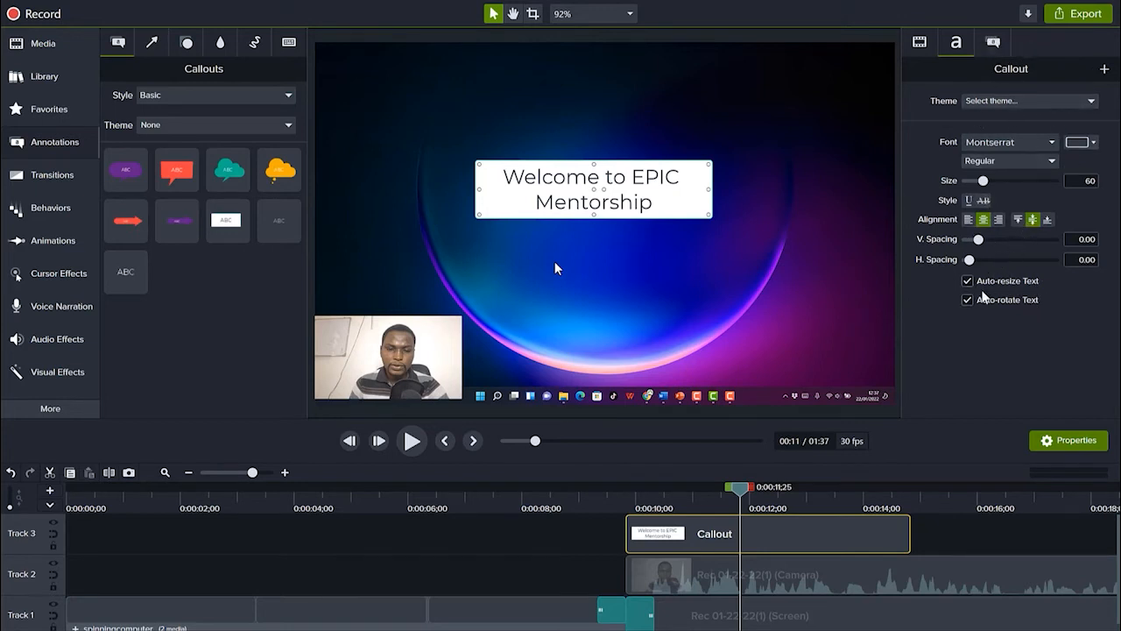
left_click_drag(988, 182, 996, 191)
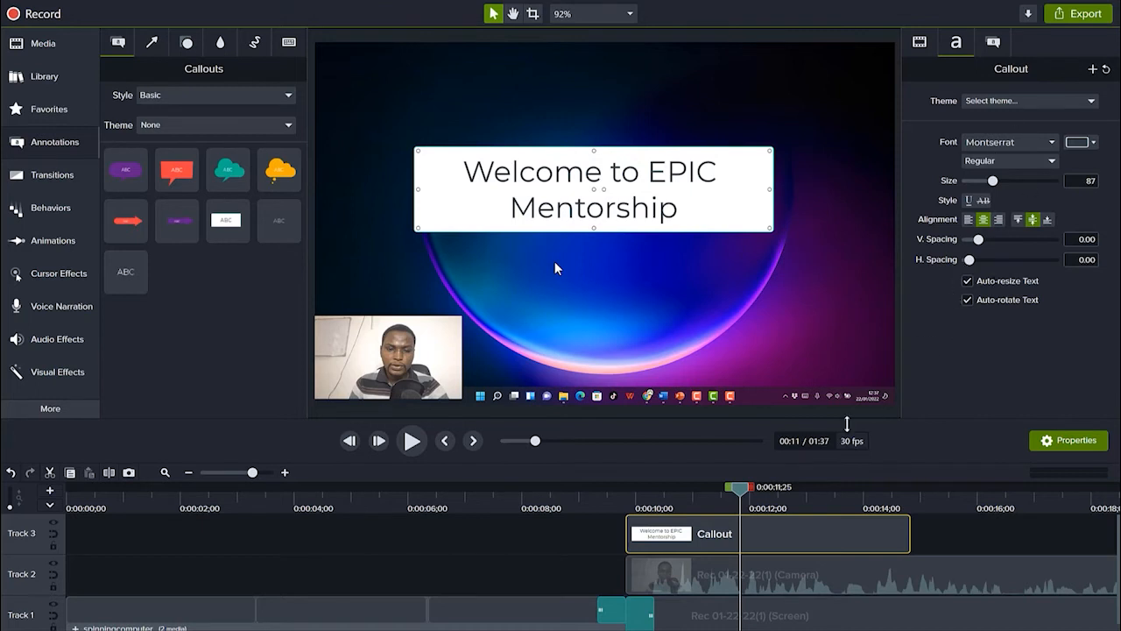
left_click_drag(740, 505, 629, 482)
key("space")
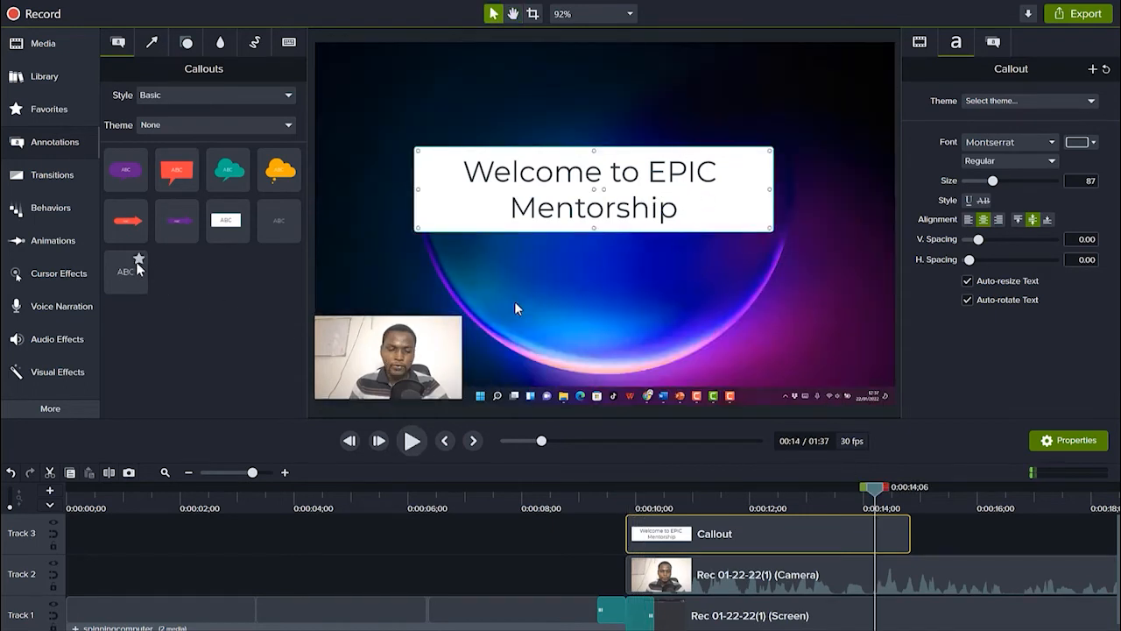
Step: Apply the Jump And Fall behavior to the callout and preview the animation from the callout's start to about 0:15
left_click(48, 215)
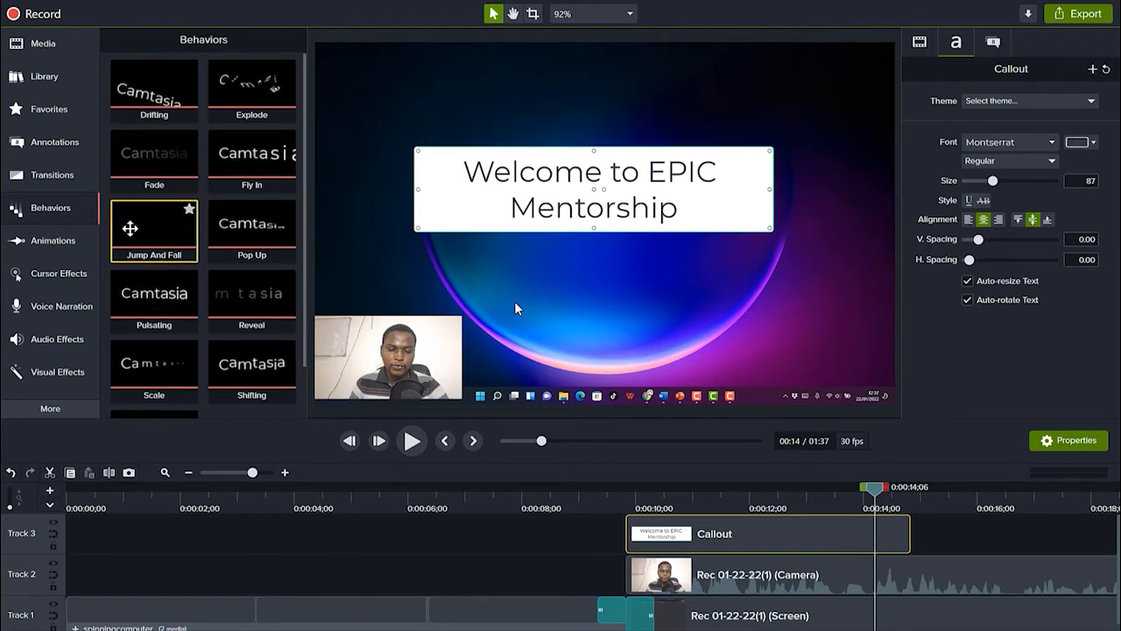
left_click_drag(138, 236, 718, 549)
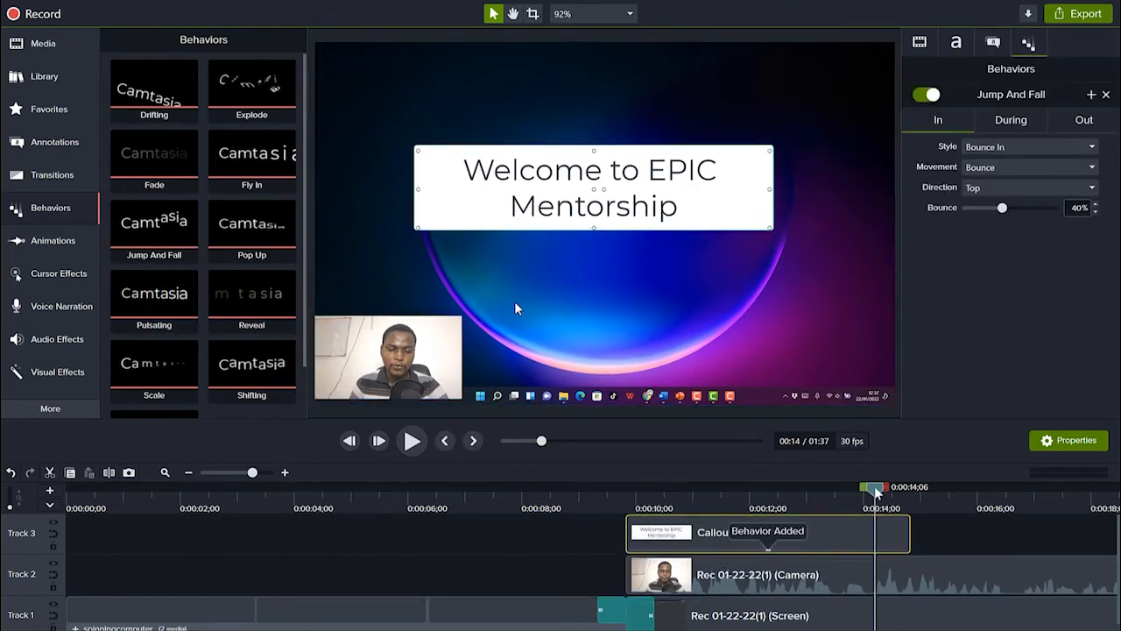
left_click(782, 501)
left_click_drag(780, 496, 634, 521)
key("space")
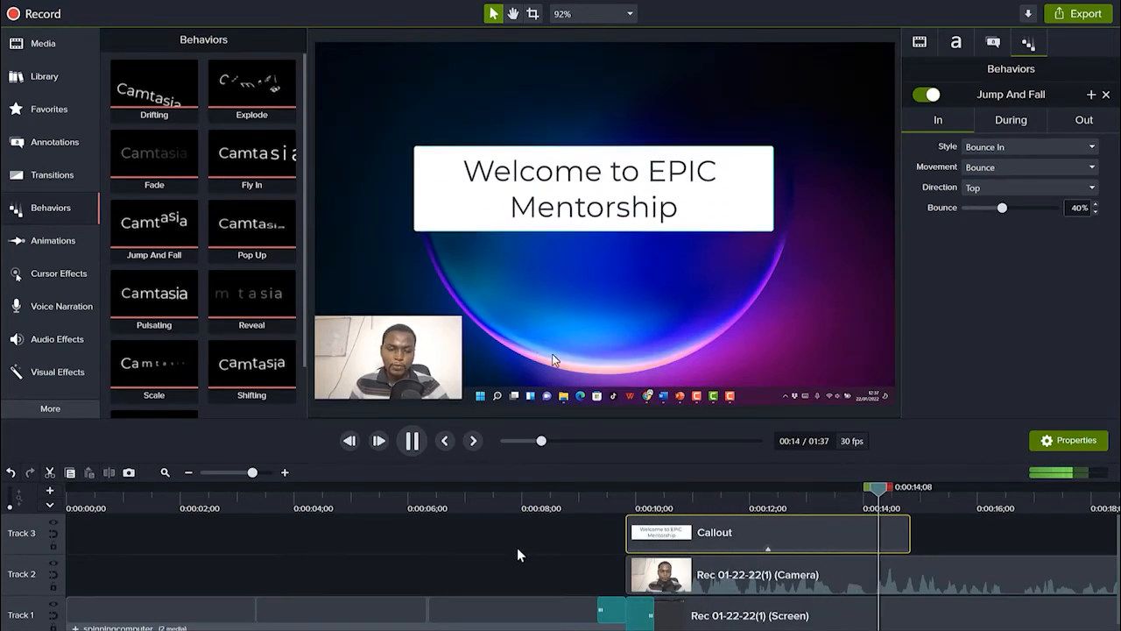
key("space")
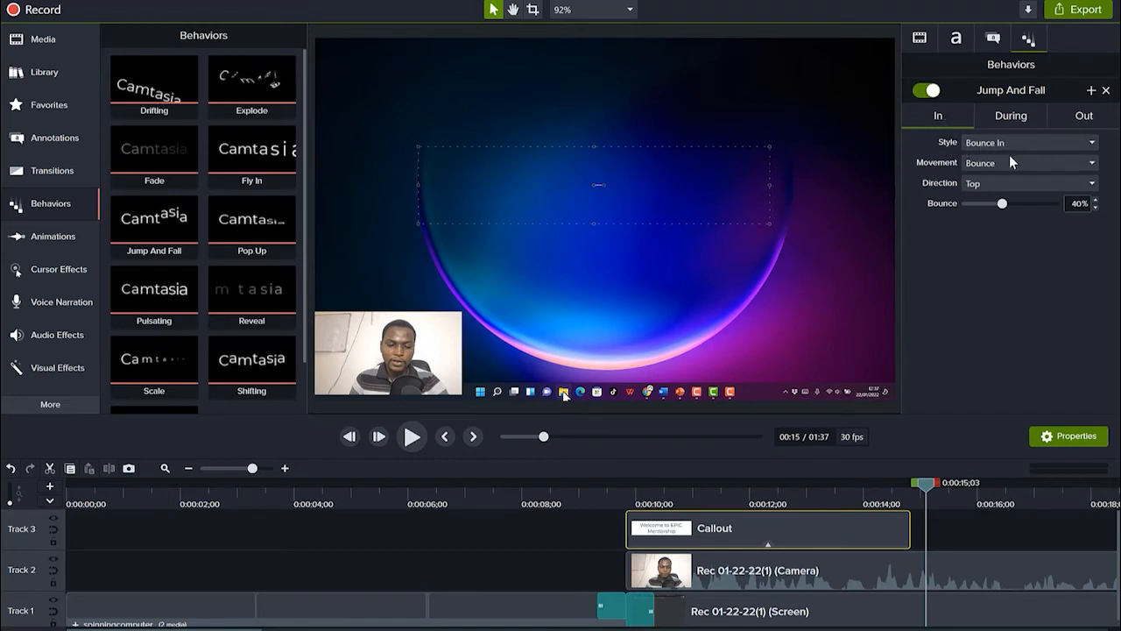
Step: Examine the style and movement options for the In phase of the Jump And Fall behavior, and show its During settings
left_click(1039, 141)
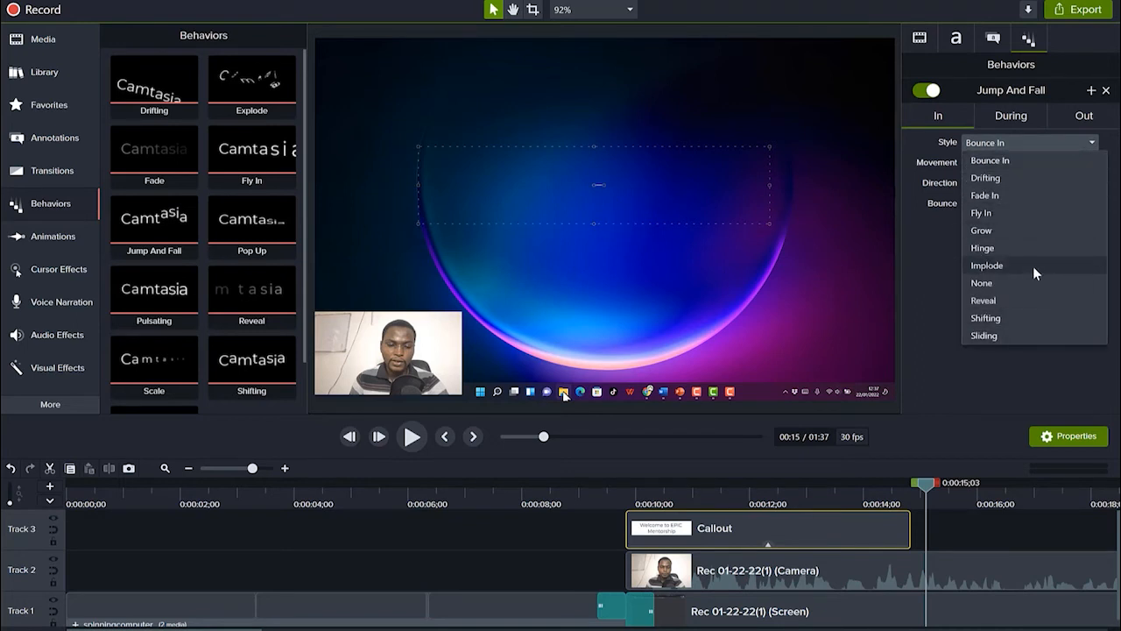
left_click(930, 309)
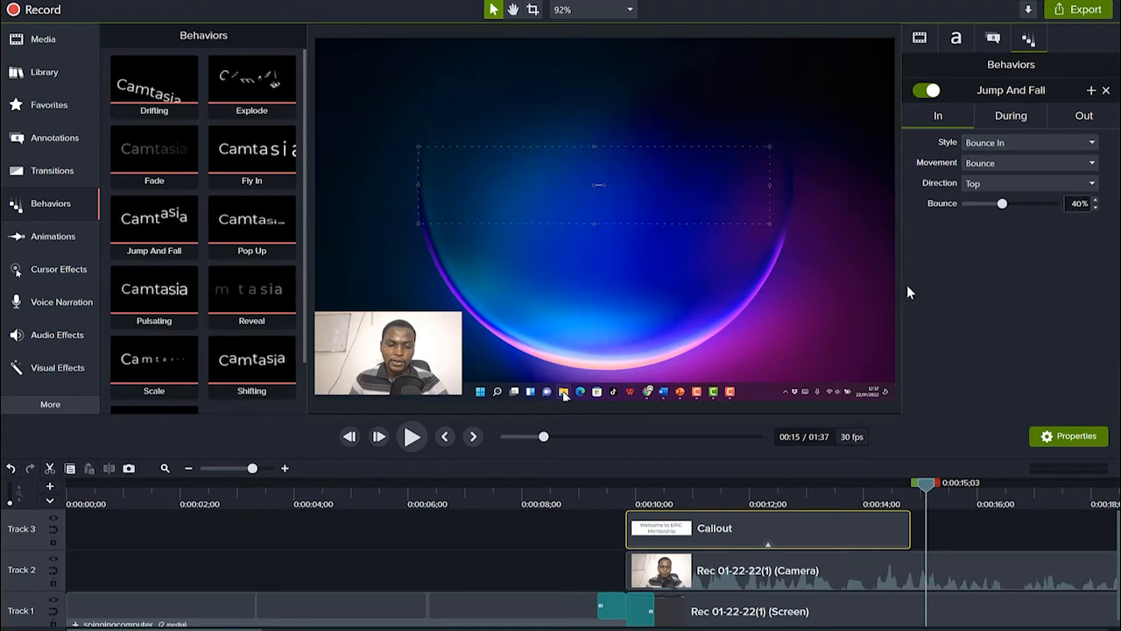
left_click(1023, 165)
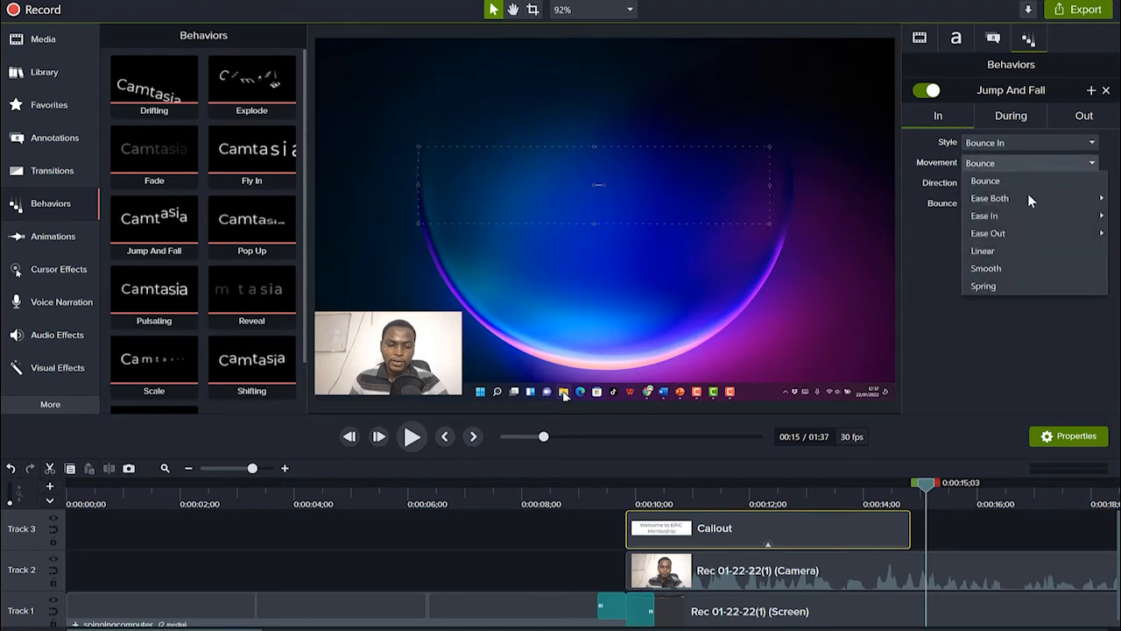
mouse_move(1028, 218)
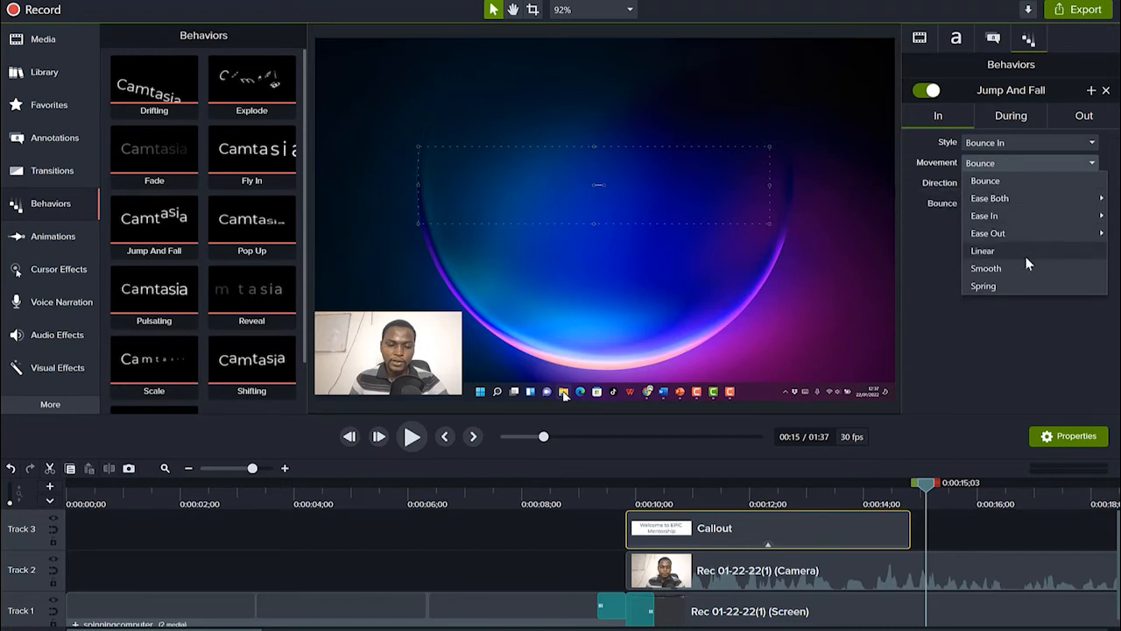
left_click(930, 275)
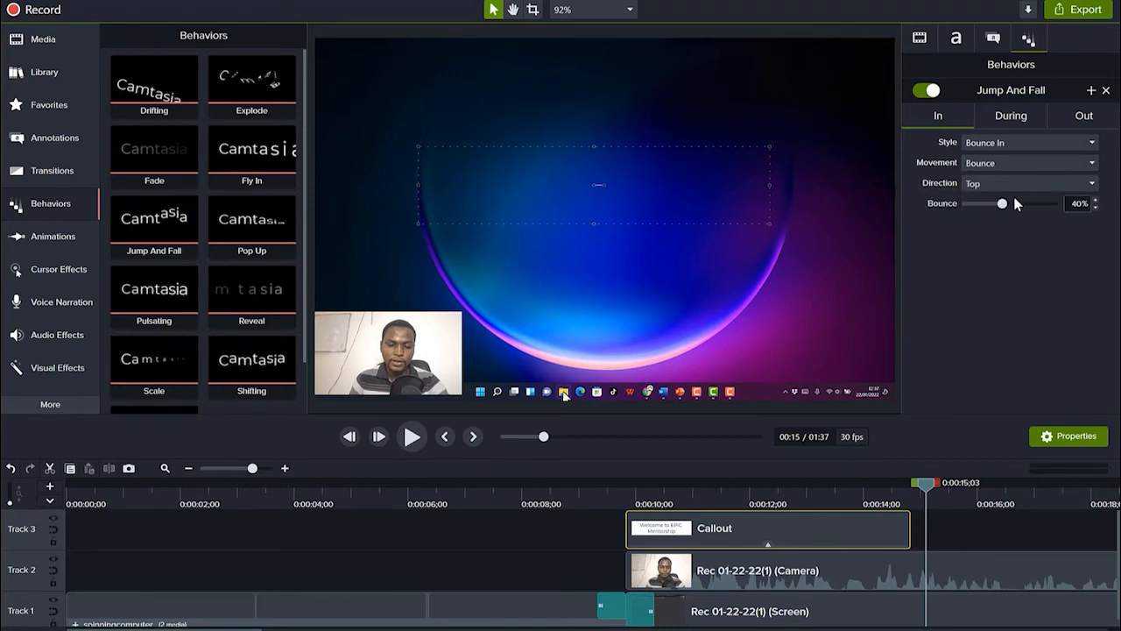
left_click(1007, 115)
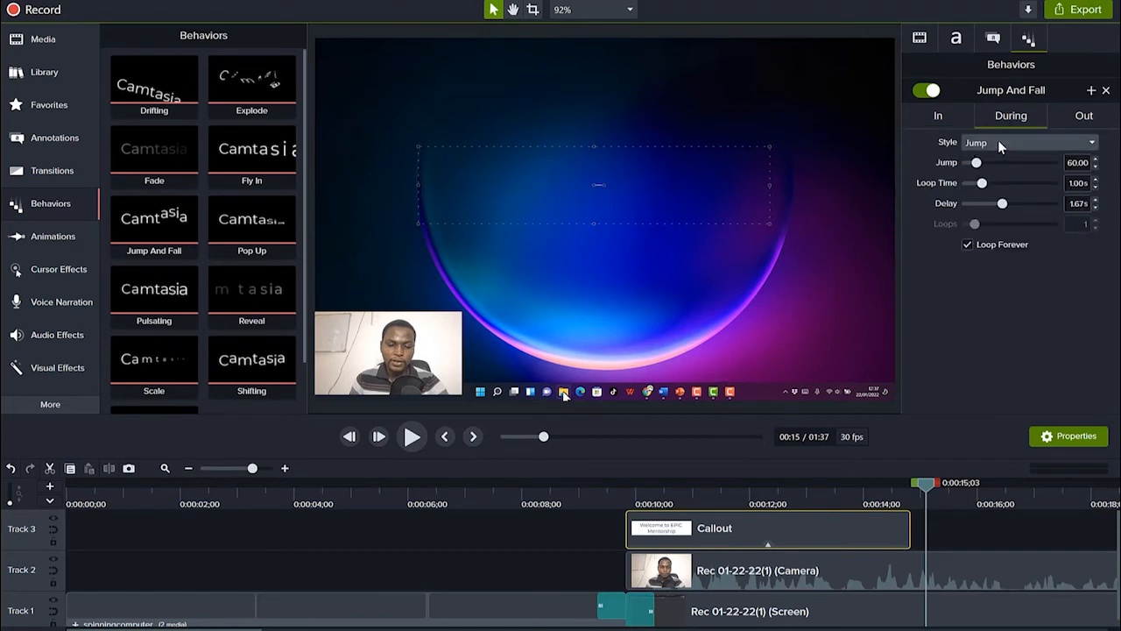
Step: Examine the Out, During and In settings of the Jump And Fall behavior, and preview the video around 0:15
left_click(1060, 107)
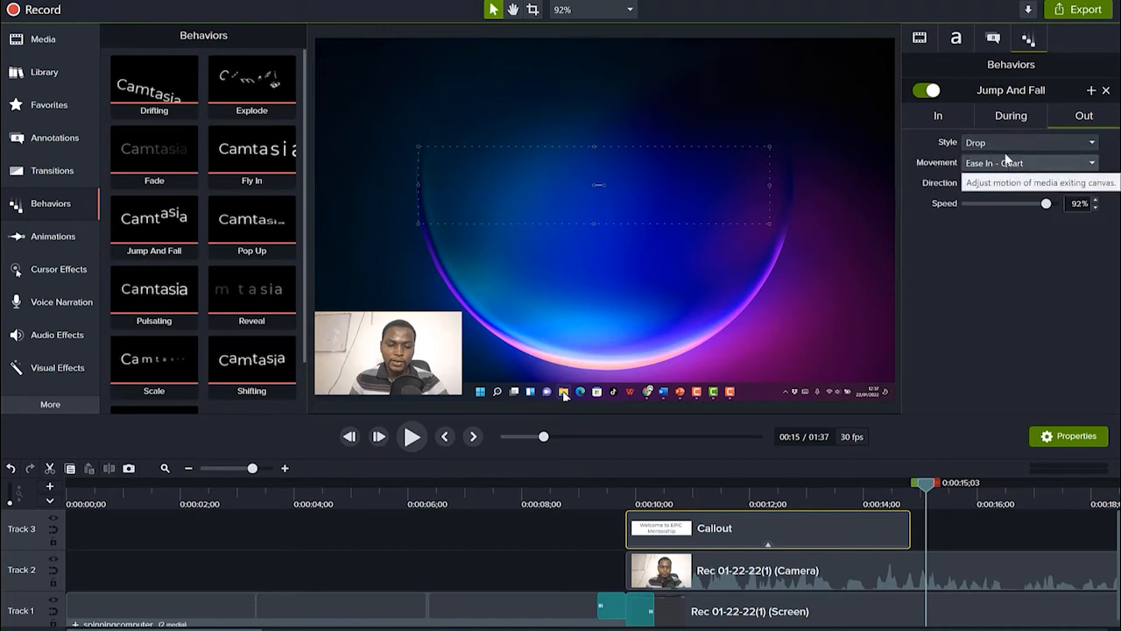
left_click_drag(926, 489, 872, 490)
key("space")
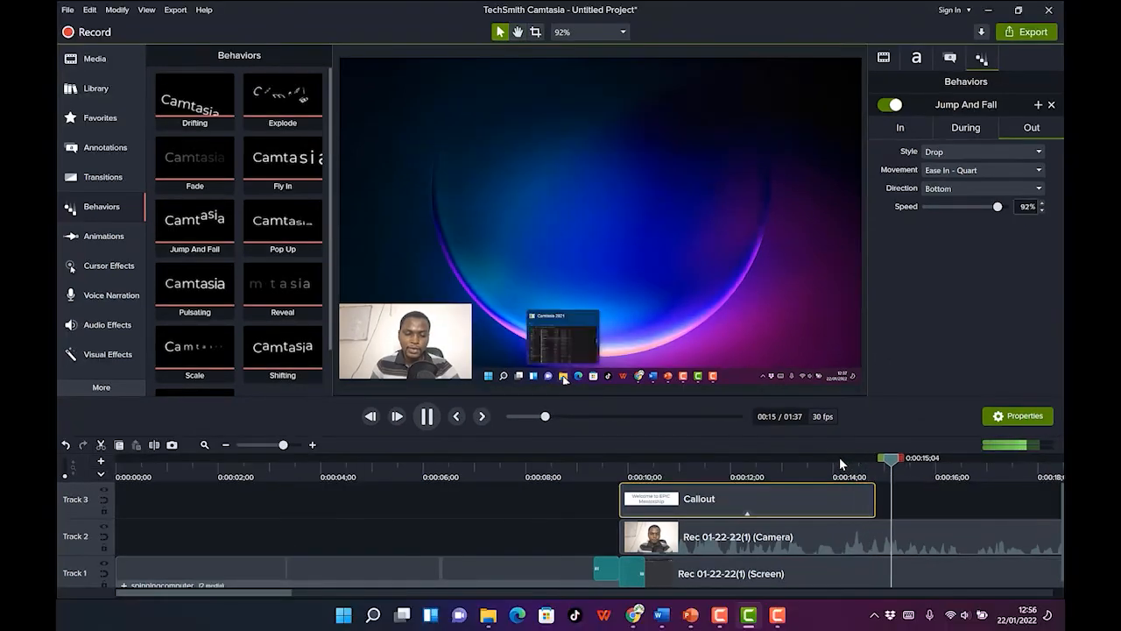
key("space")
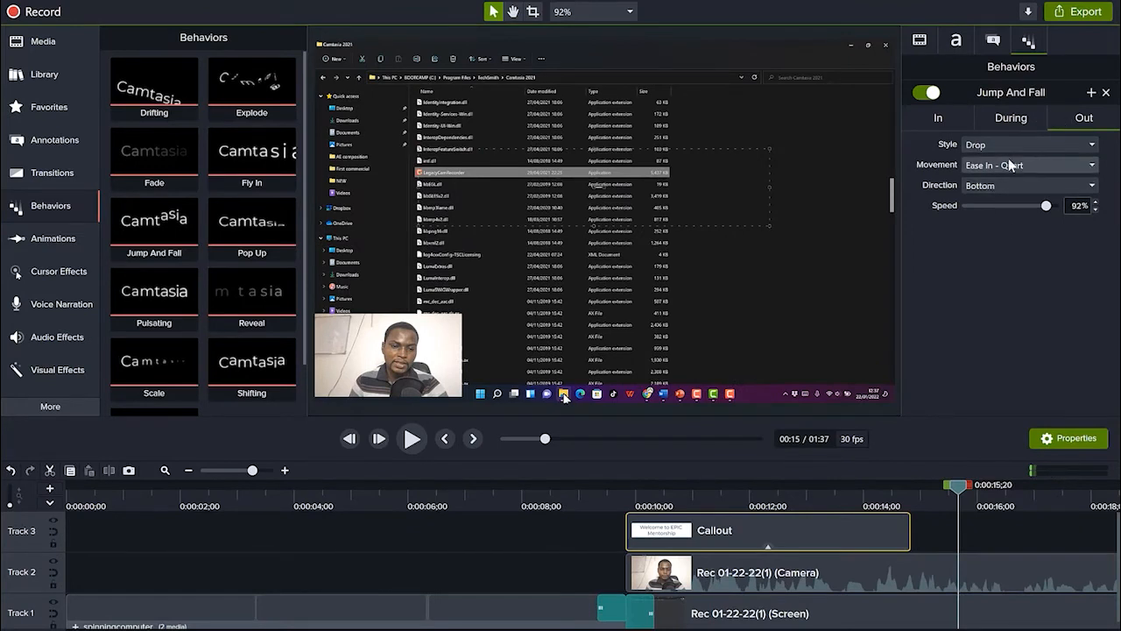
left_click(1006, 115)
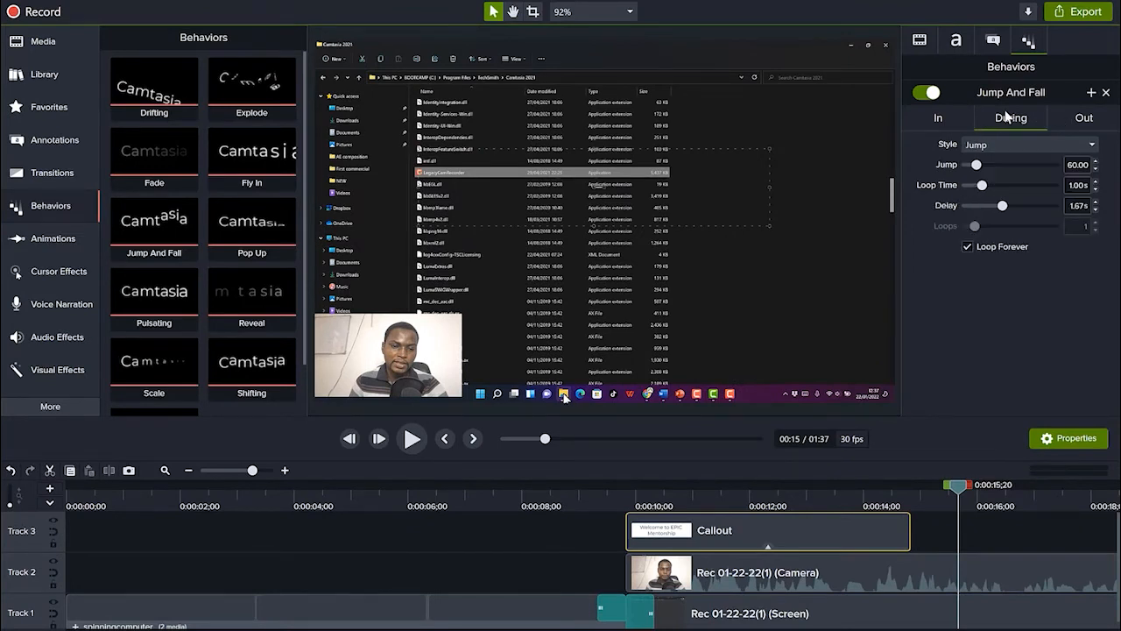
left_click(935, 127)
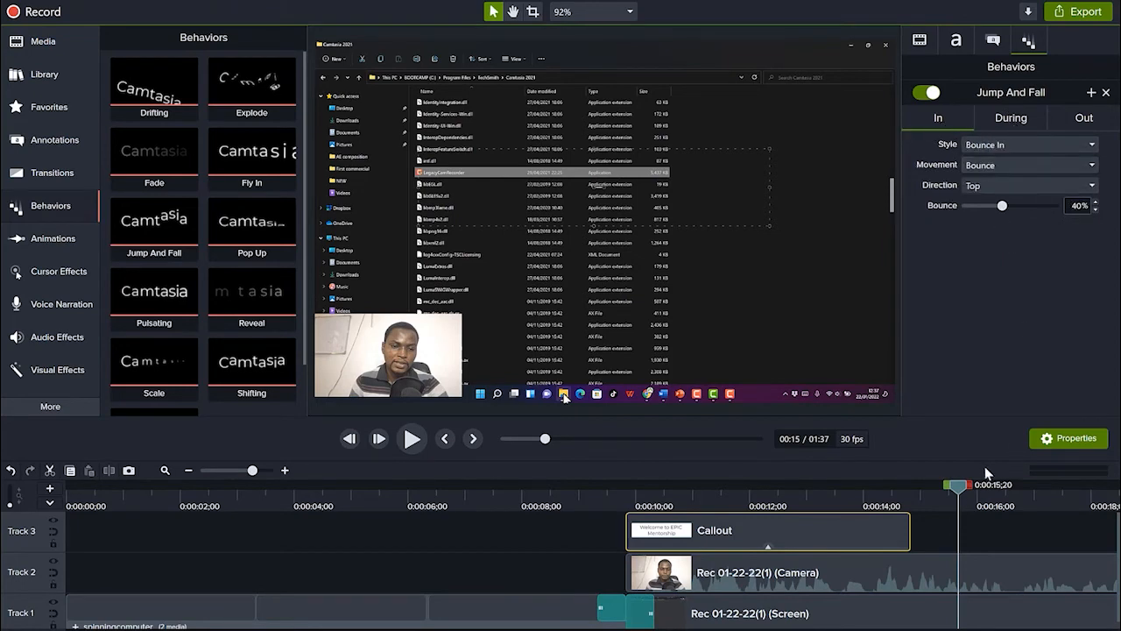
left_click_drag(961, 489, 665, 486)
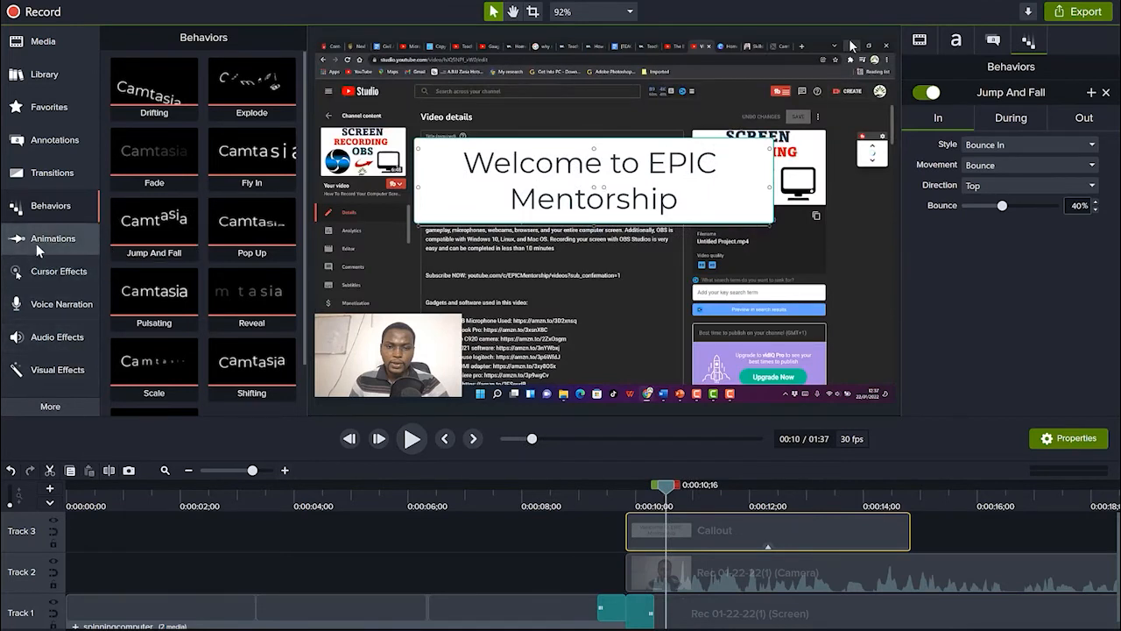
Step: Add a Zoom-n-Pan animation at 0:16;23 that zooms to 117% on the file window's folder list and file names
left_click(38, 249)
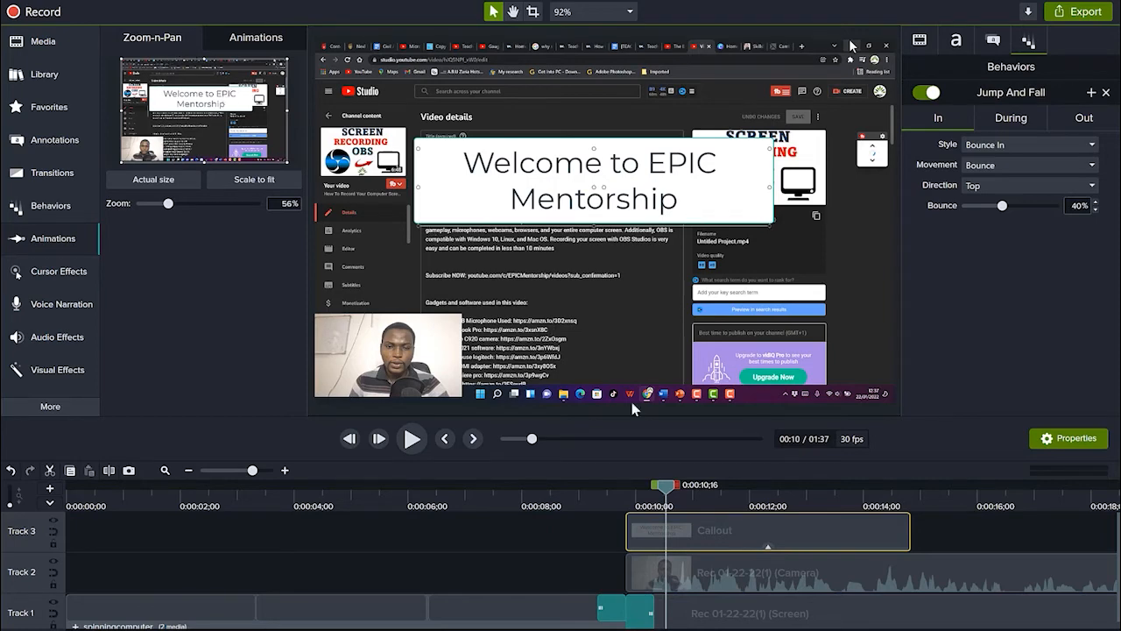
left_click_drag(660, 495, 1022, 483)
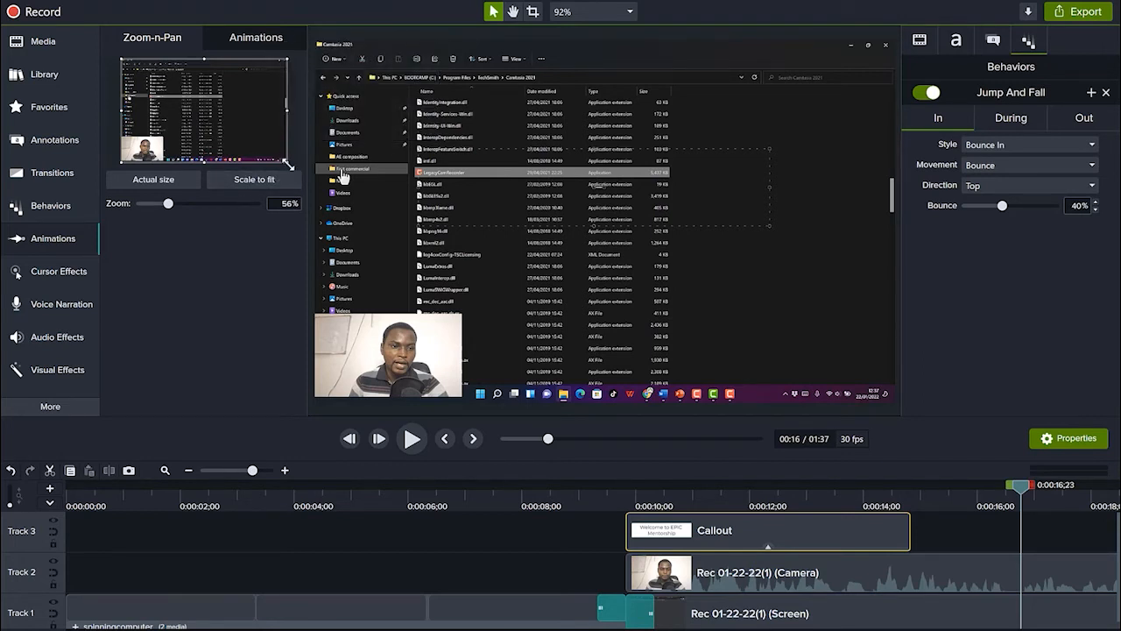
left_click_drag(289, 163, 202, 78)
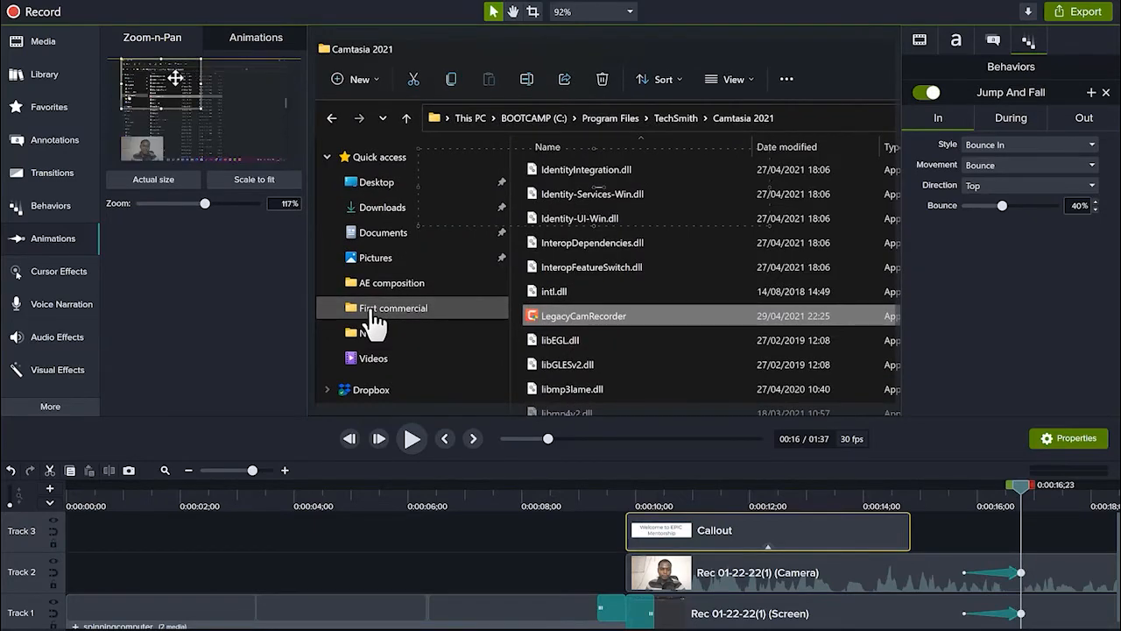
left_click_drag(176, 78, 178, 92)
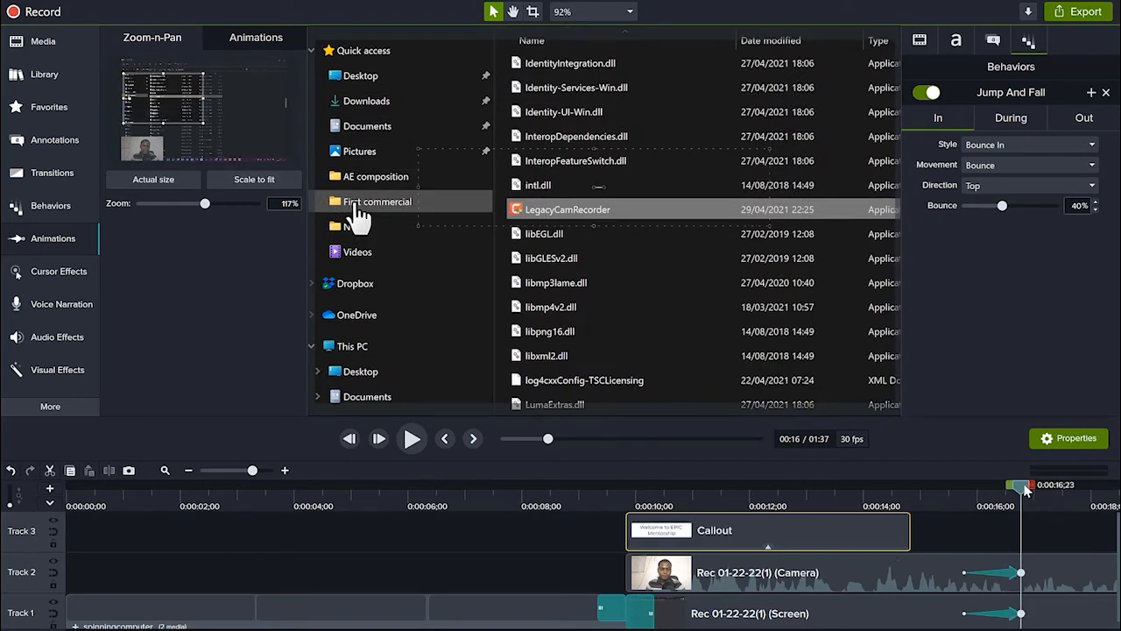
Step: Play on to 0:18;15 and add a second zoom animation there that scales the view to fit the canvas
key("space")
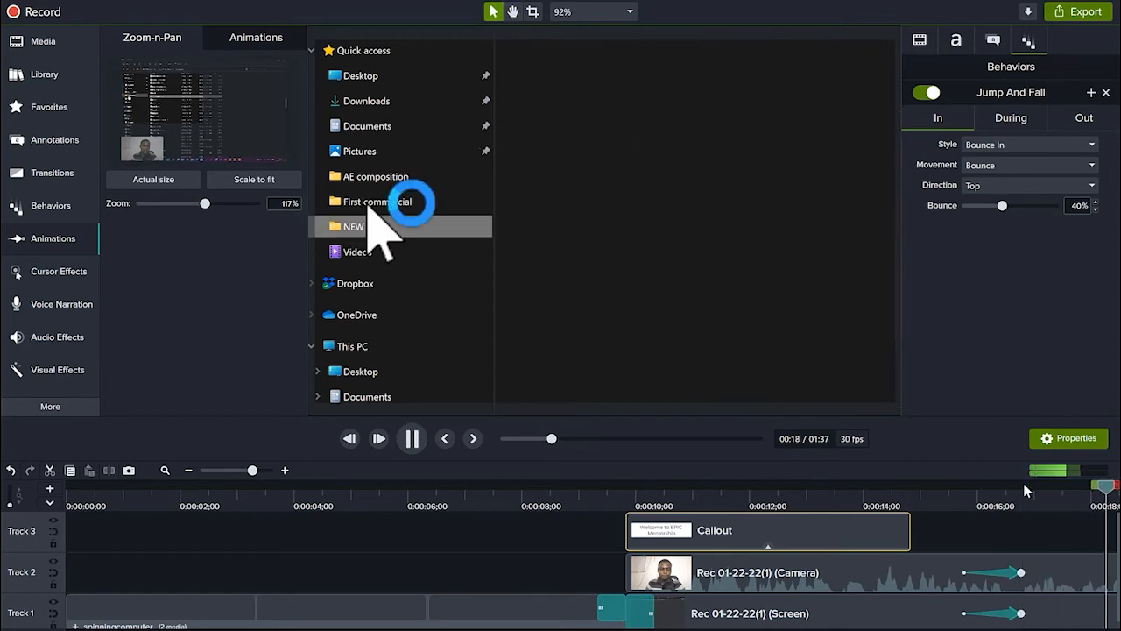
key("space")
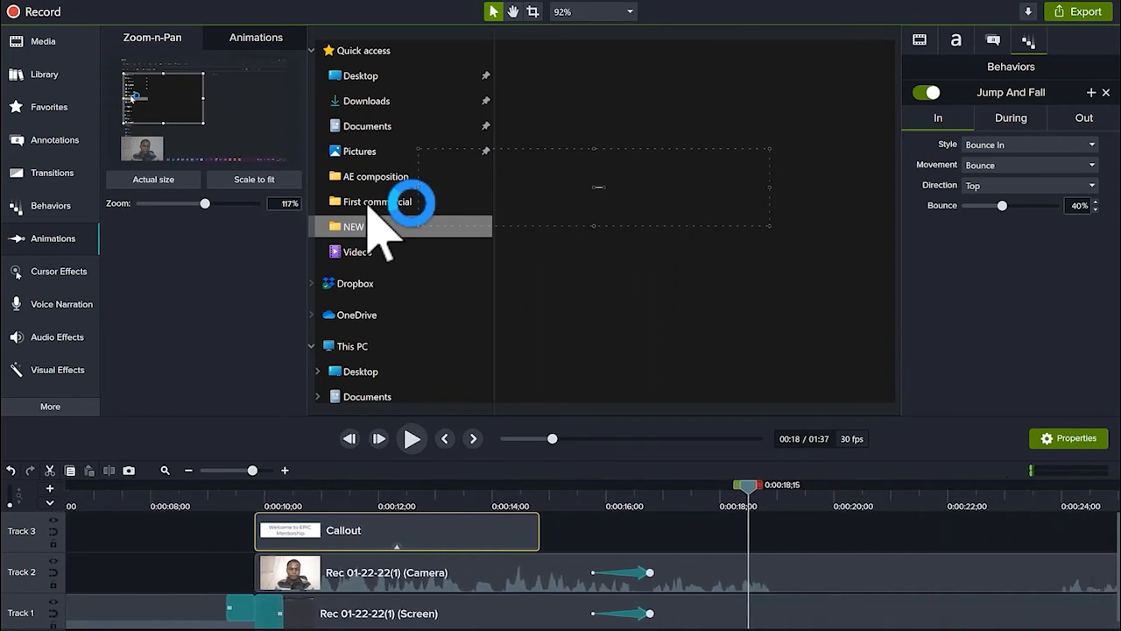
left_click(239, 182)
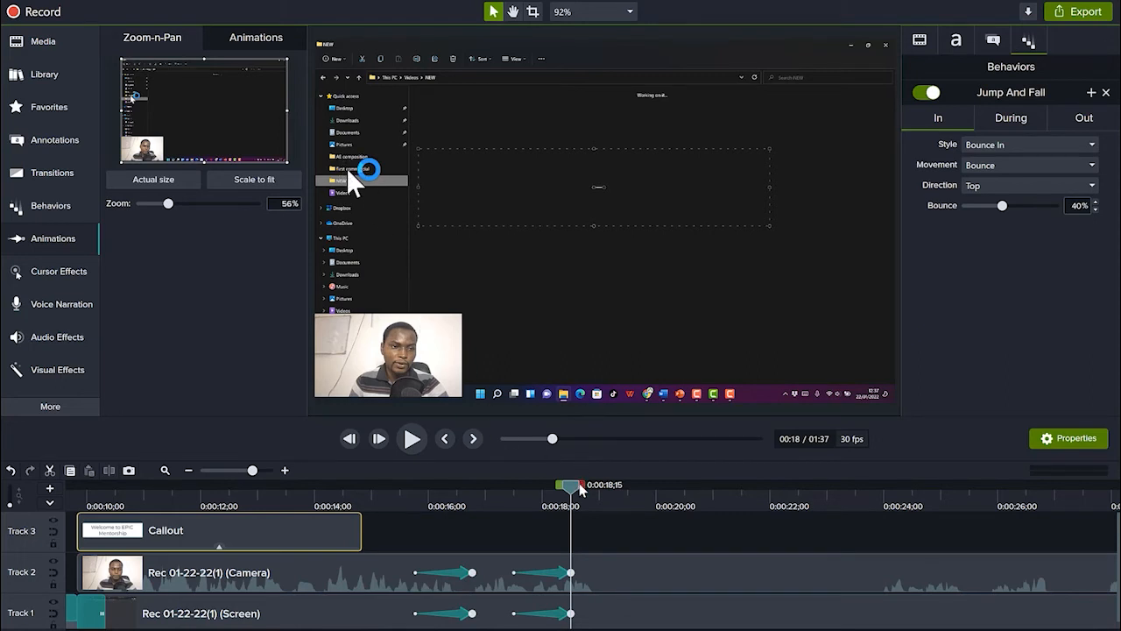
Step: Preview both zoom animations from about 0:14 to 0:19, and show the ready-made animation presets
left_click_drag(570, 489, 361, 519)
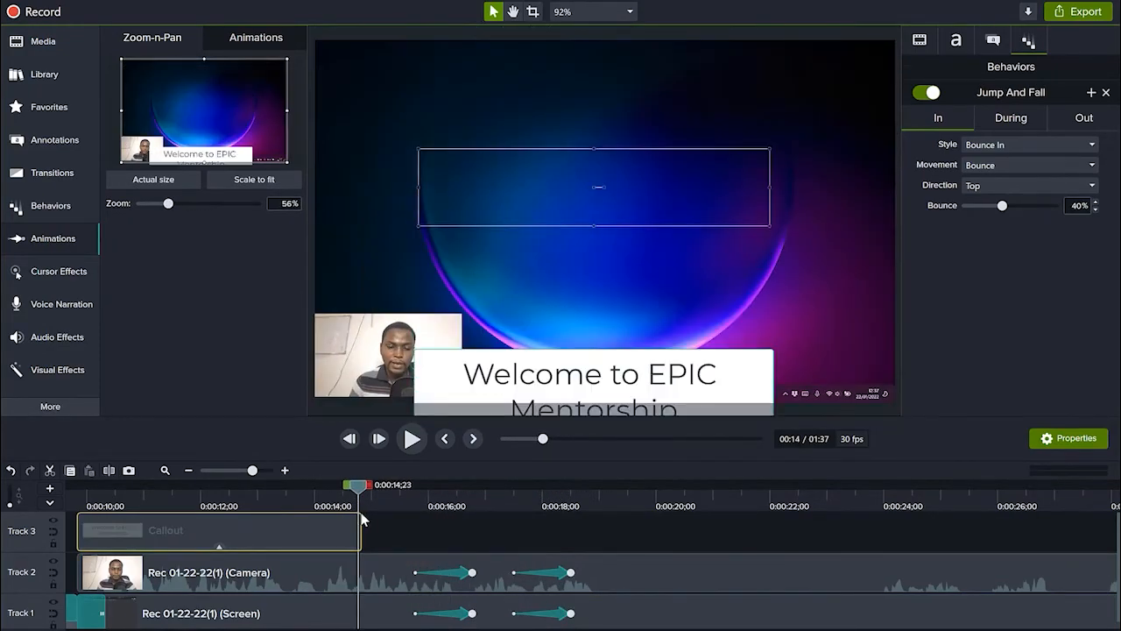
key("space")
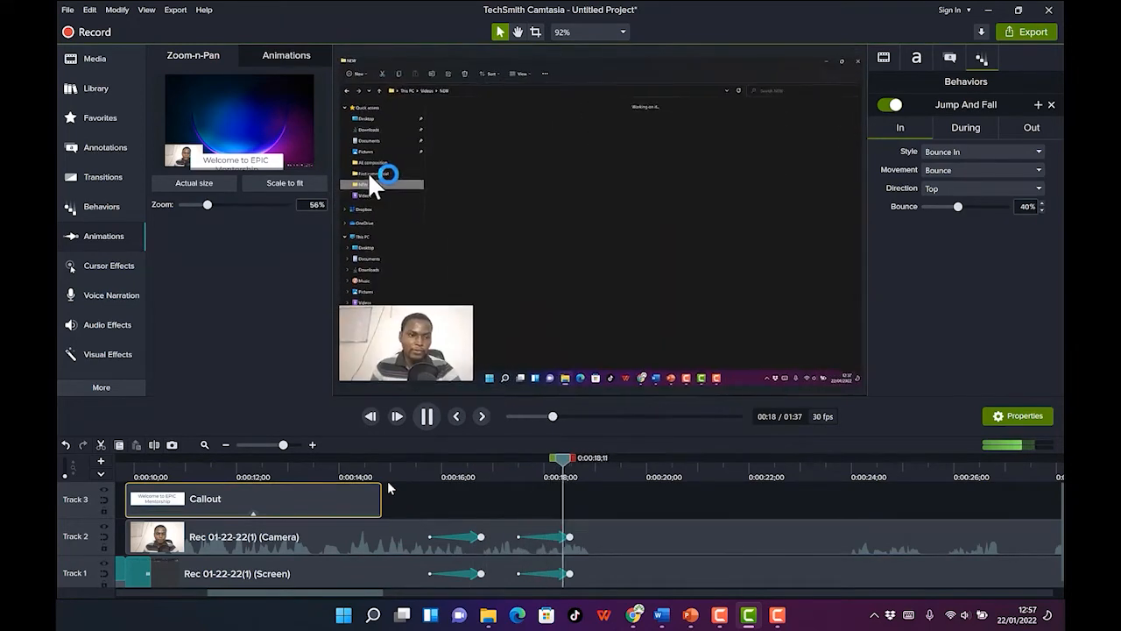
key("space")
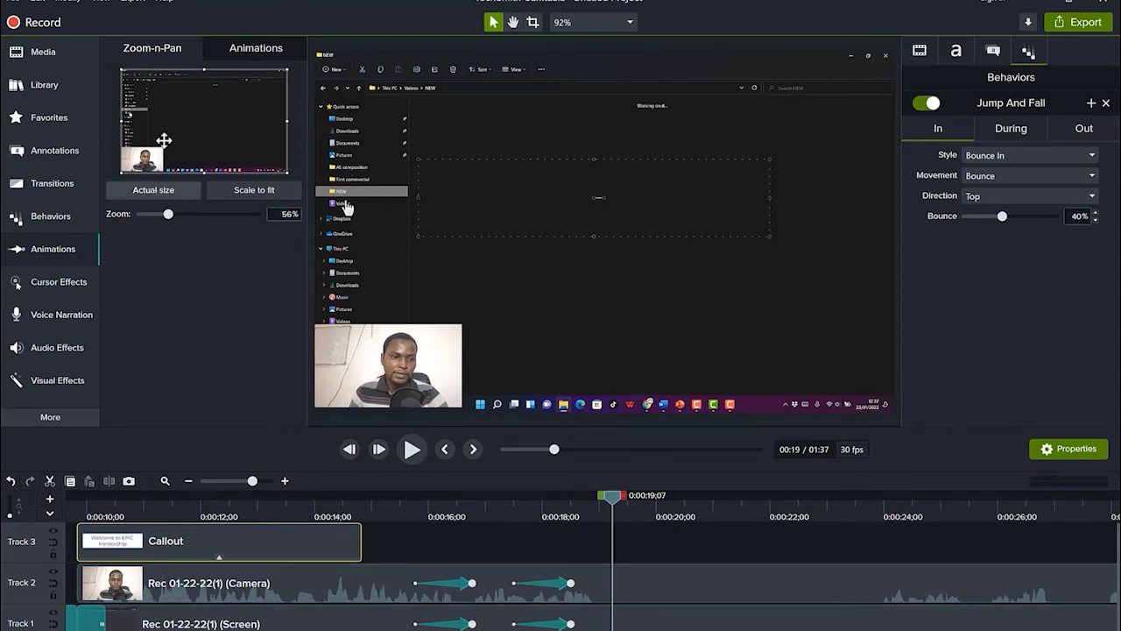
left_click(232, 50)
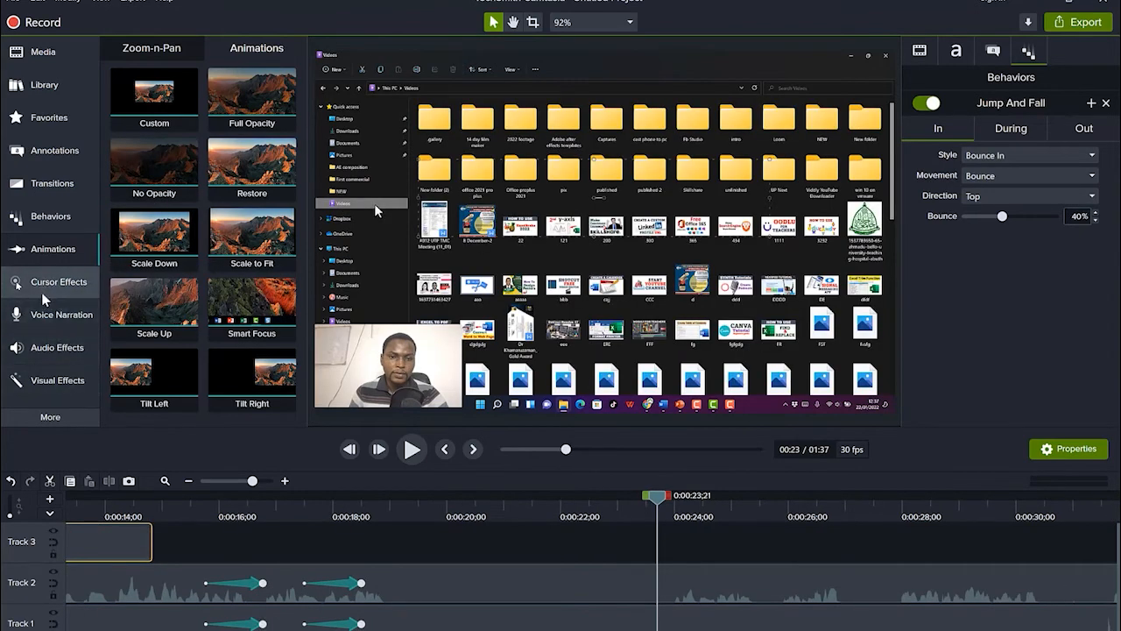
Step: Show the visual effects and split the camera and screen clips at 0:23;27 and 0:27;03
left_click(45, 386)
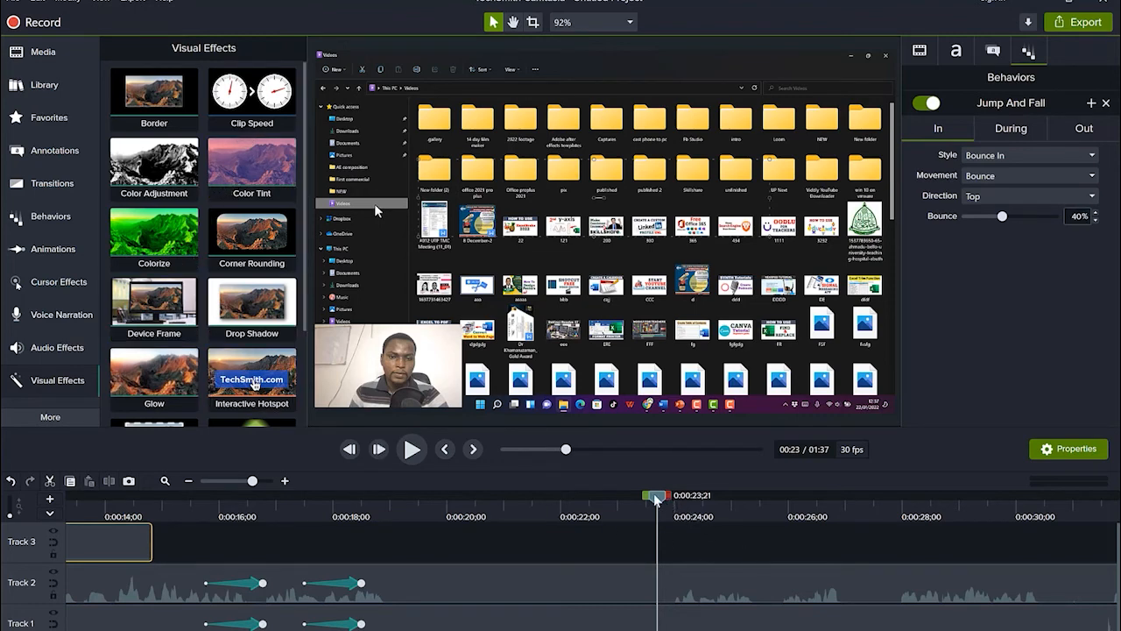
mouse_move(661, 506)
left_mouse_down()
mouse_move(859, 508)
mouse_move(669, 526)
left_mouse_up()
left_click_drag(605, 540, 710, 624)
key("s")
left_click_drag(672, 501, 858, 495)
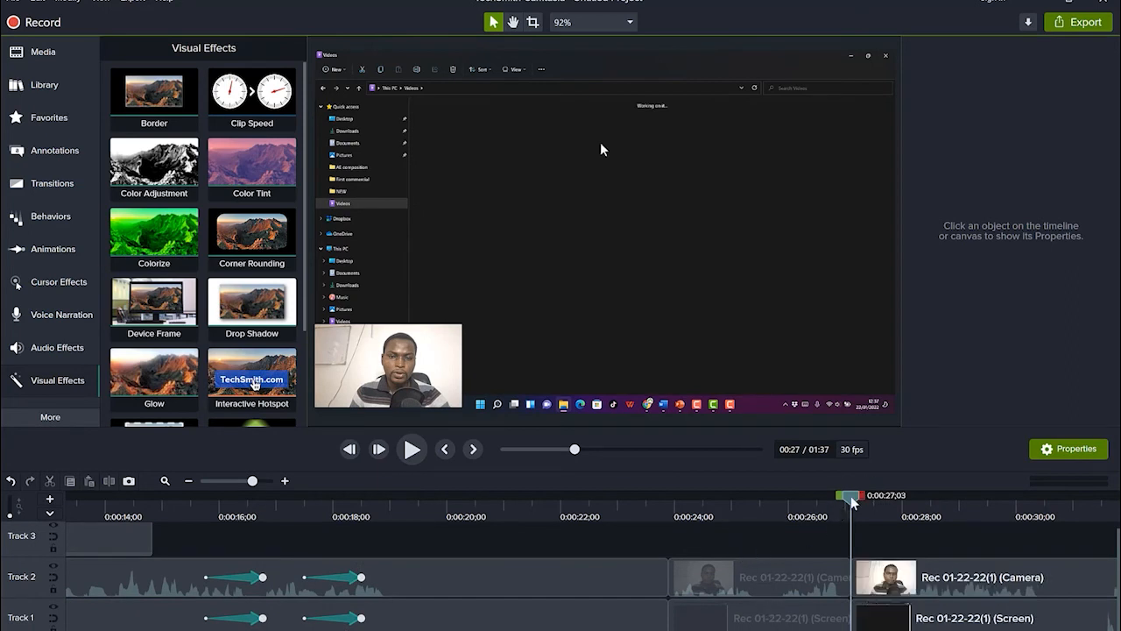
Step: Apply Clip Speed to the camera segment between the two cuts and shorten it to 21 frames at 4.57x speed
left_click_drag(852, 501, 671, 499)
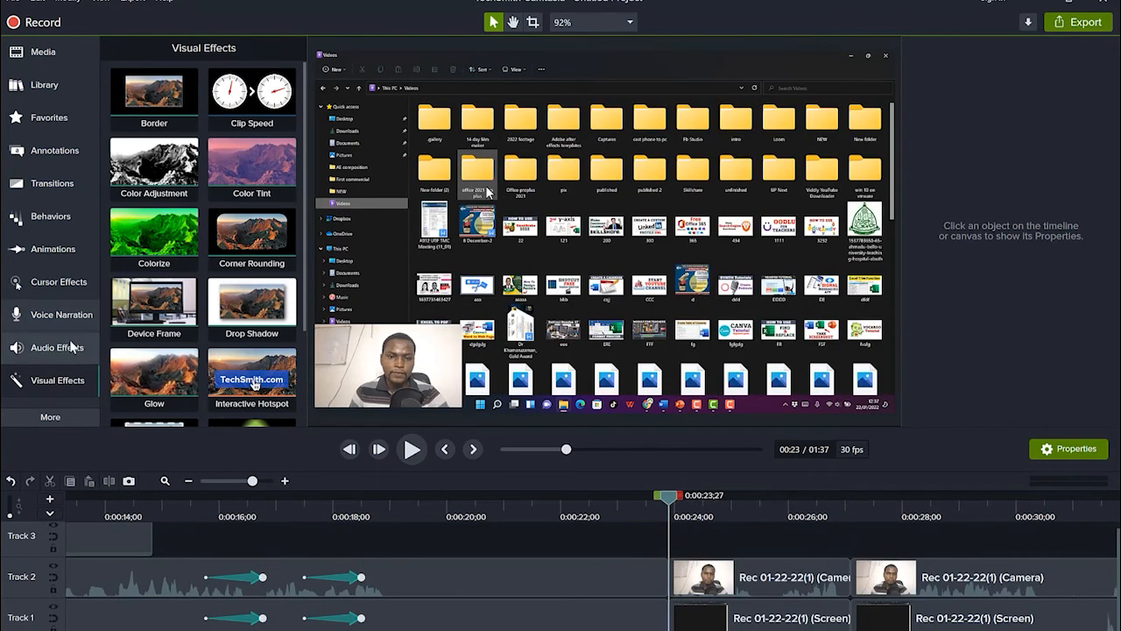
left_click_drag(245, 97, 753, 613)
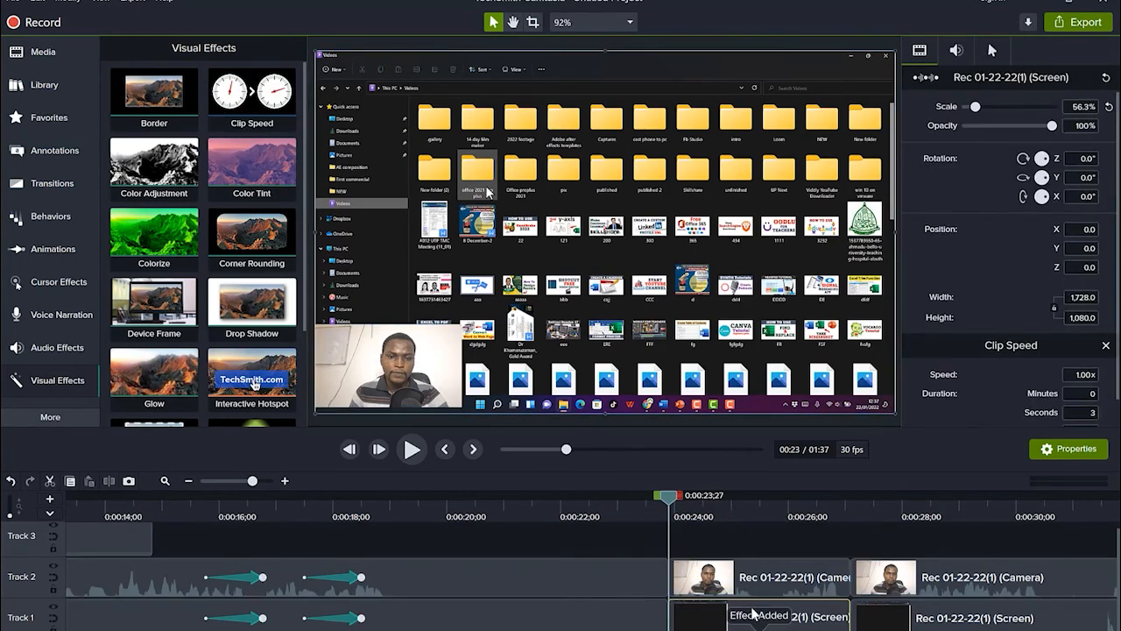
key("ctrl+z")
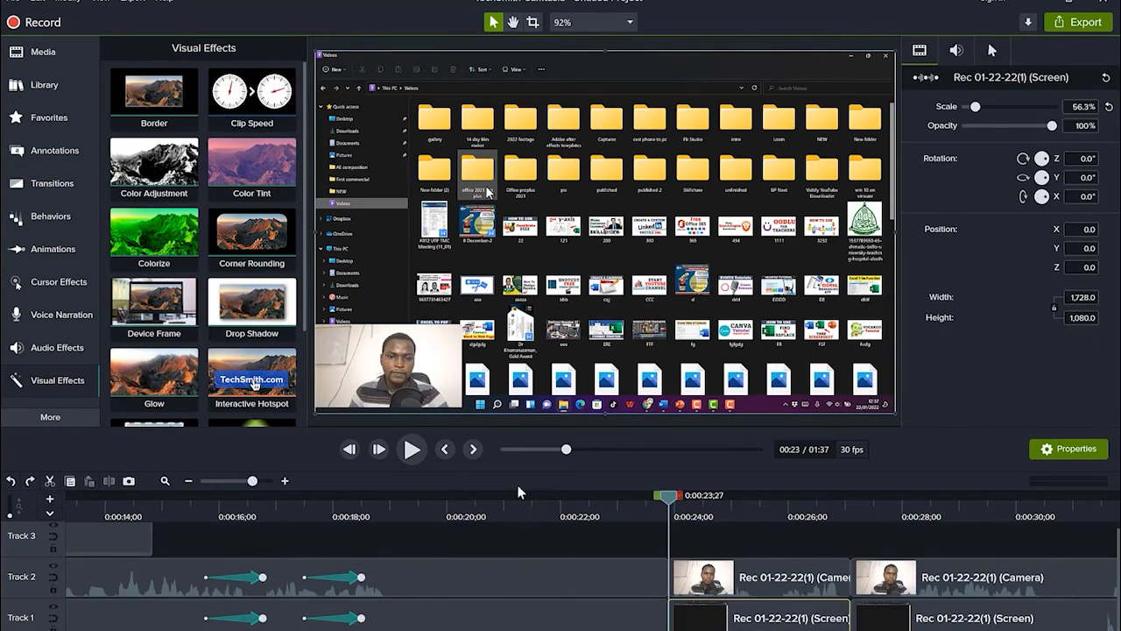
left_click_drag(245, 112, 759, 580)
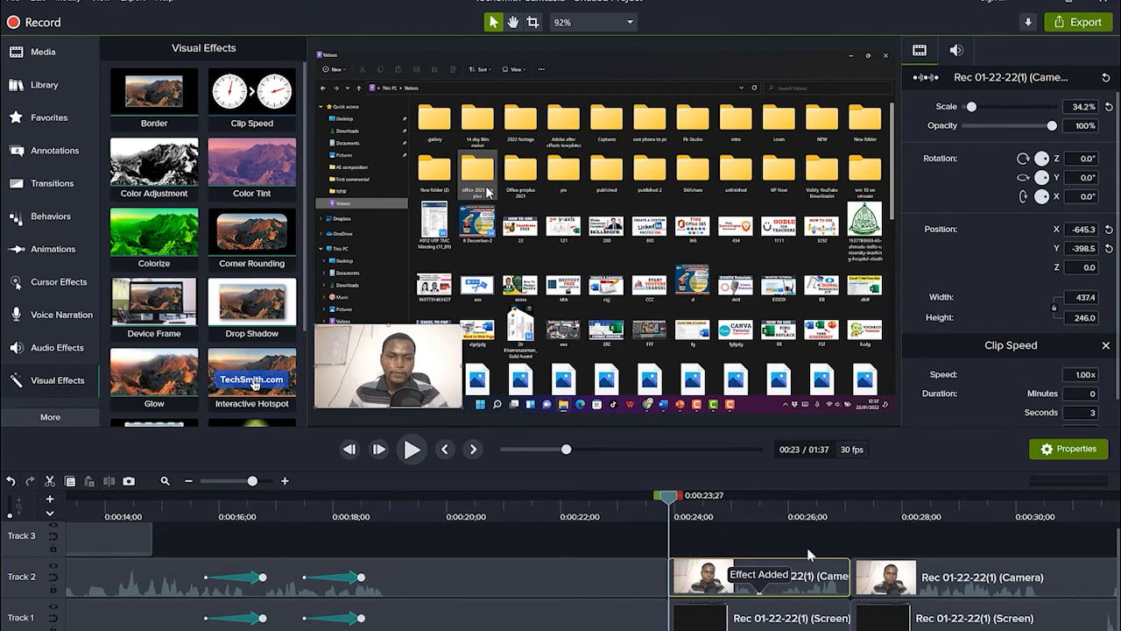
left_click(758, 595)
left_click_drag(844, 589, 734, 588)
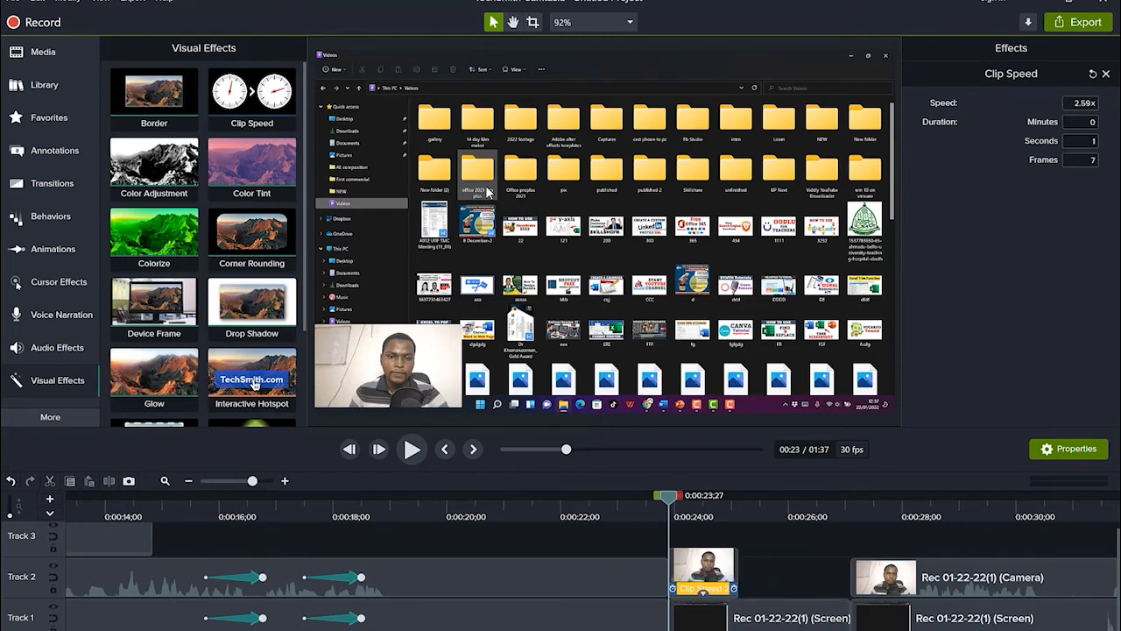
left_click_drag(734, 587, 704, 587)
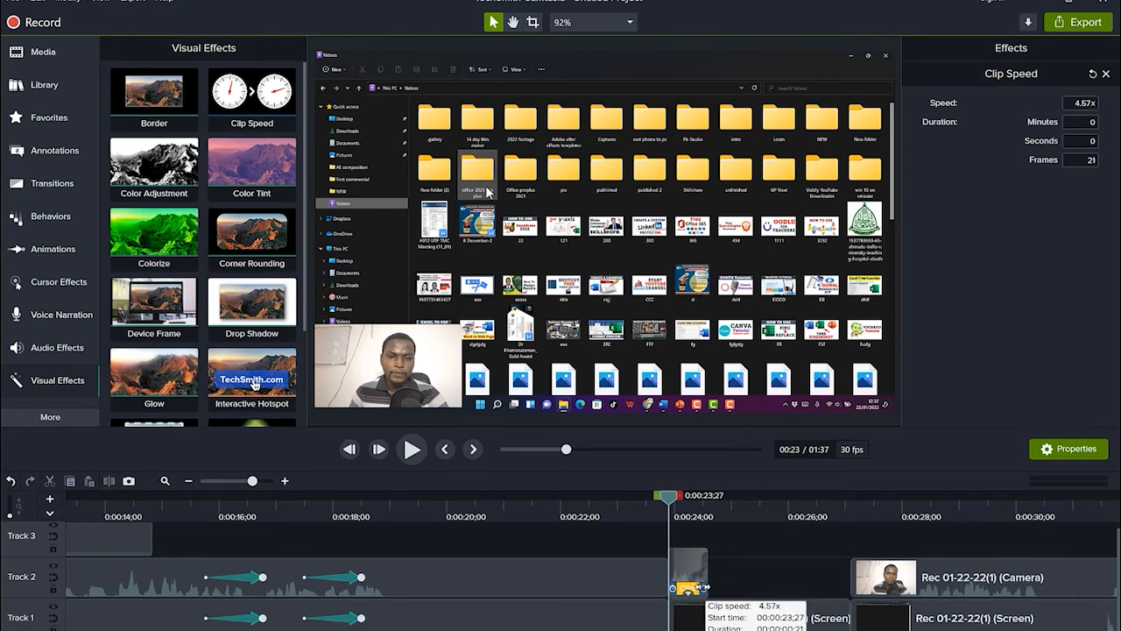
left_click_drag(704, 587, 705, 588)
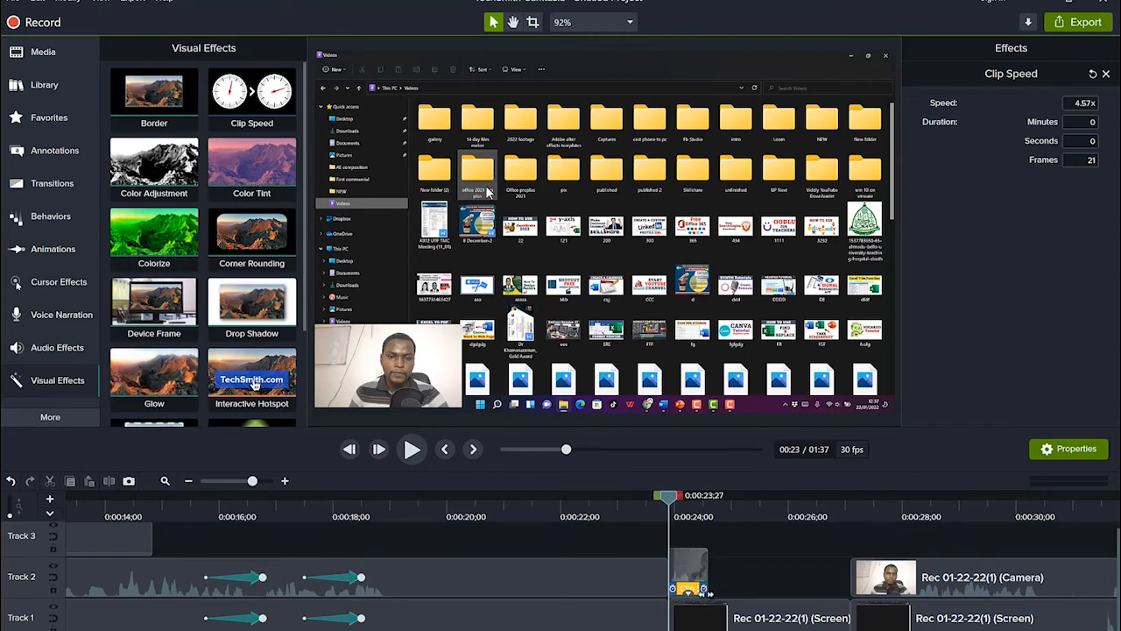
Step: Apply Clip Speed to the matching screen segment and shorten it to 21 frames at 4.57x speed
left_click(758, 621)
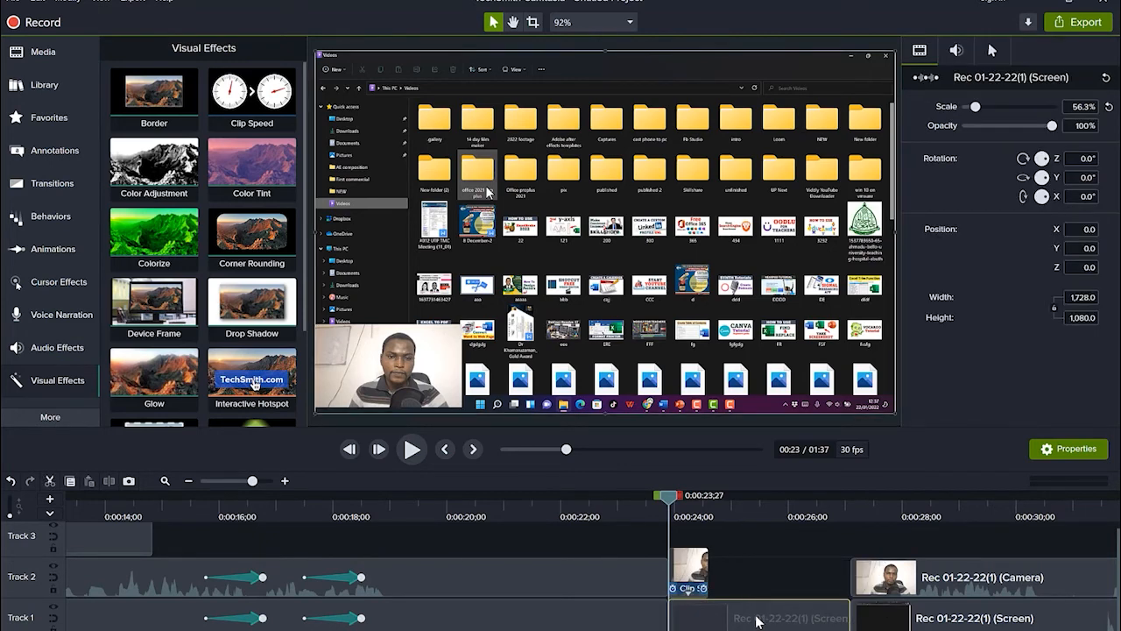
left_click_drag(251, 92, 756, 617)
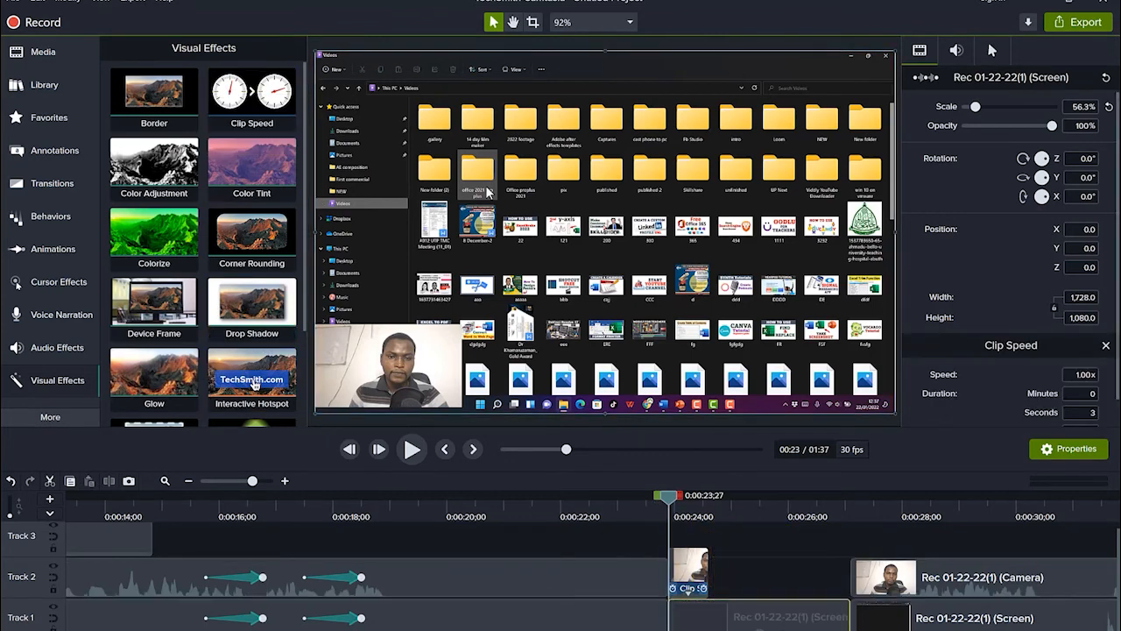
left_click_drag(846, 627, 705, 627)
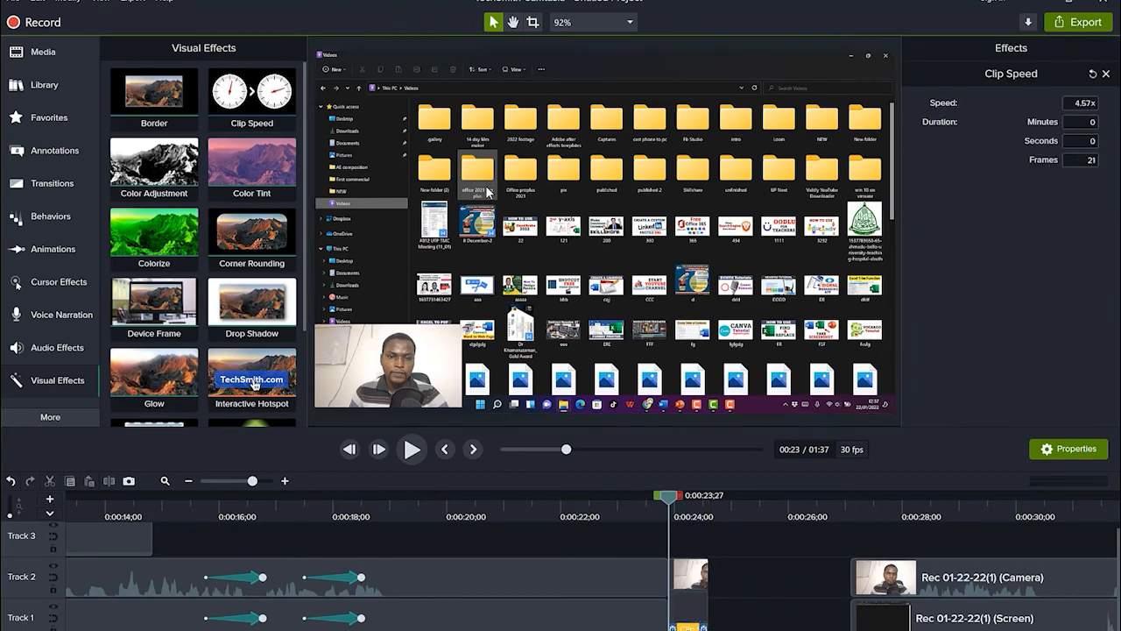
Step: Preview the sped-up segments twice, starting just before the first cut and stopping in the gap at about 0:25
left_click_drag(667, 492, 662, 493)
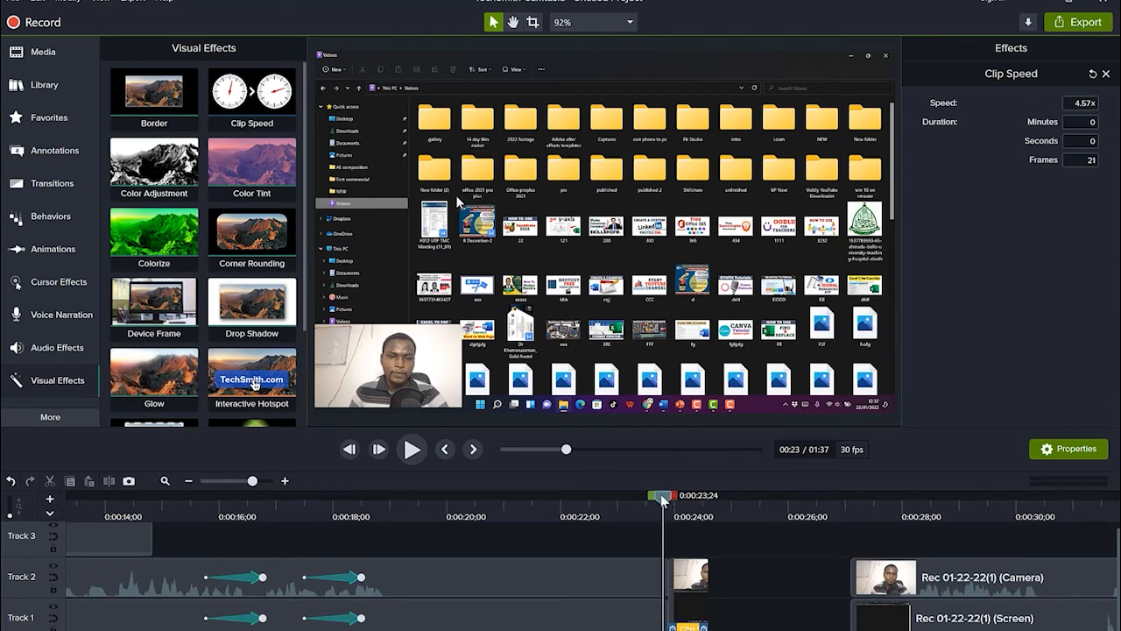
key("space")
key("space")
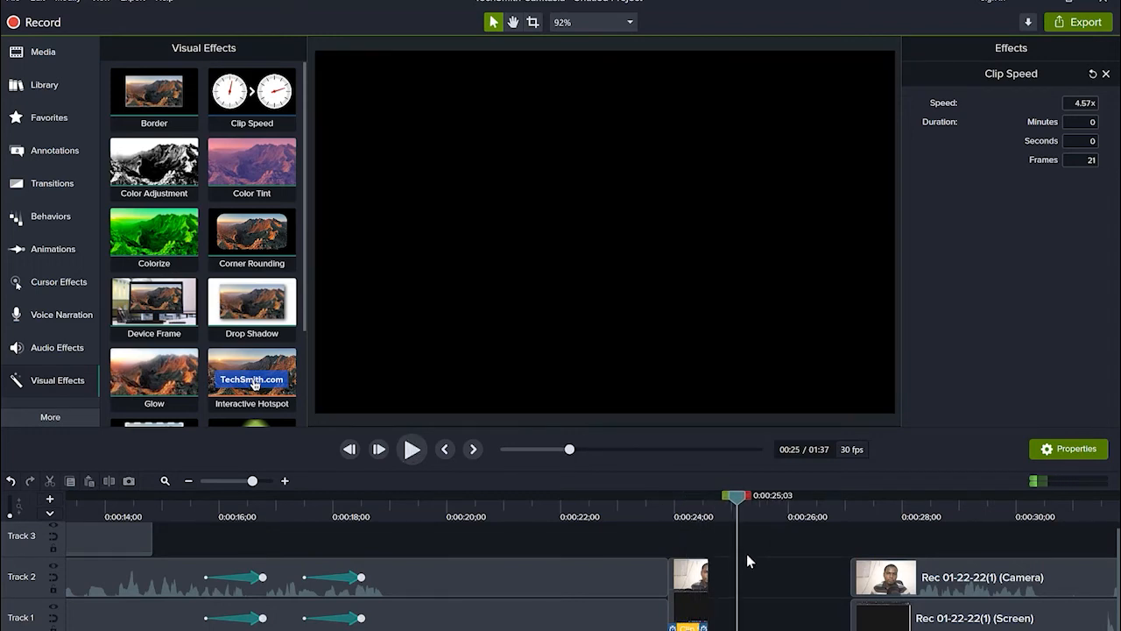
left_click_drag(737, 496, 670, 501)
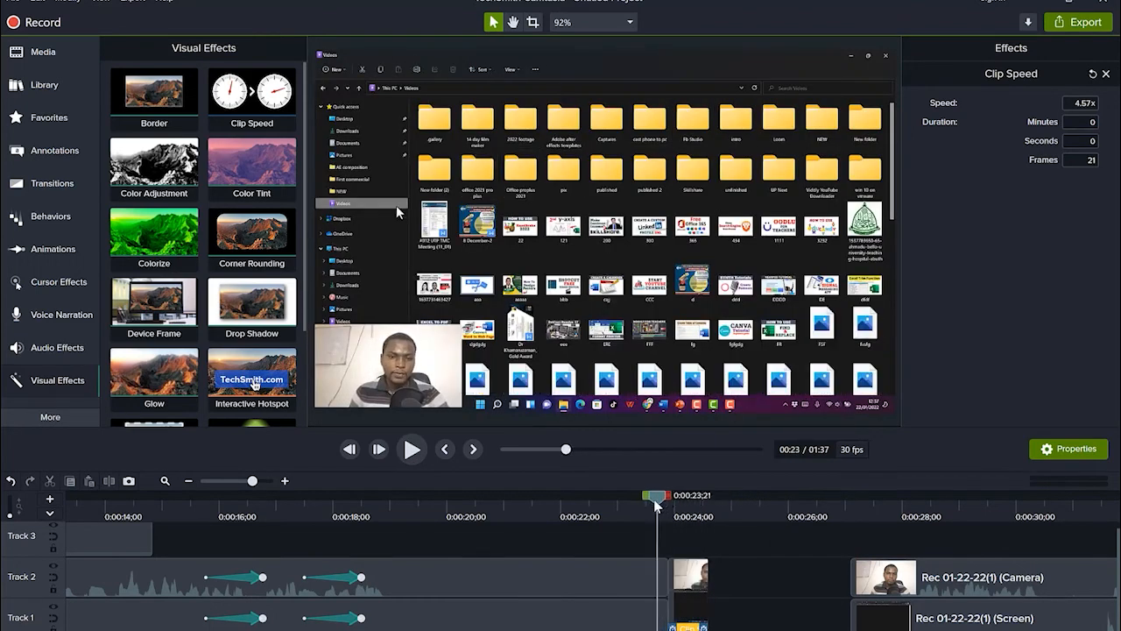
key("space")
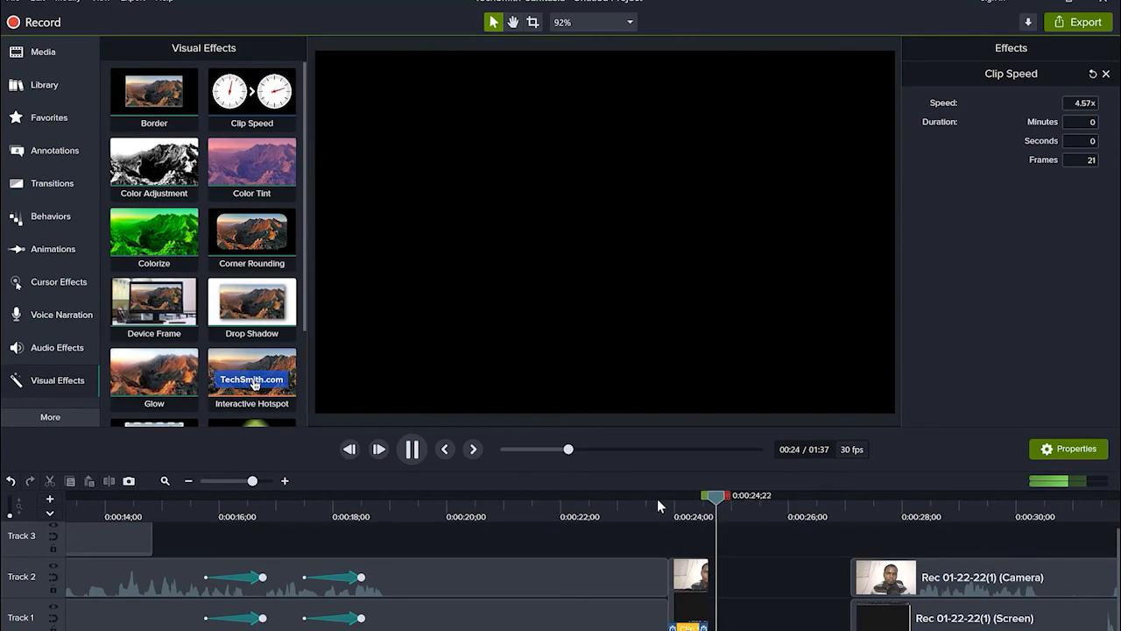
key("space")
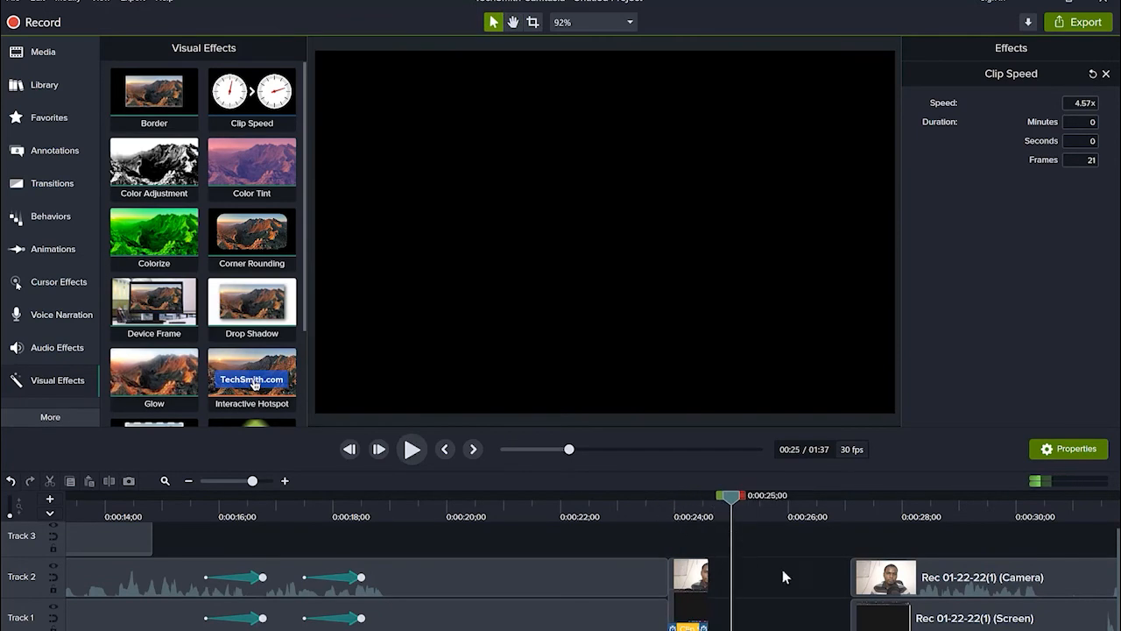
Step: Close the gap after the sped-up segments on both tracks by shifting the remaining camera and screen clips earlier, and preview the join
left_click_drag(831, 547, 741, 620)
left_click(726, 501)
left_click(709, 510)
key("space")
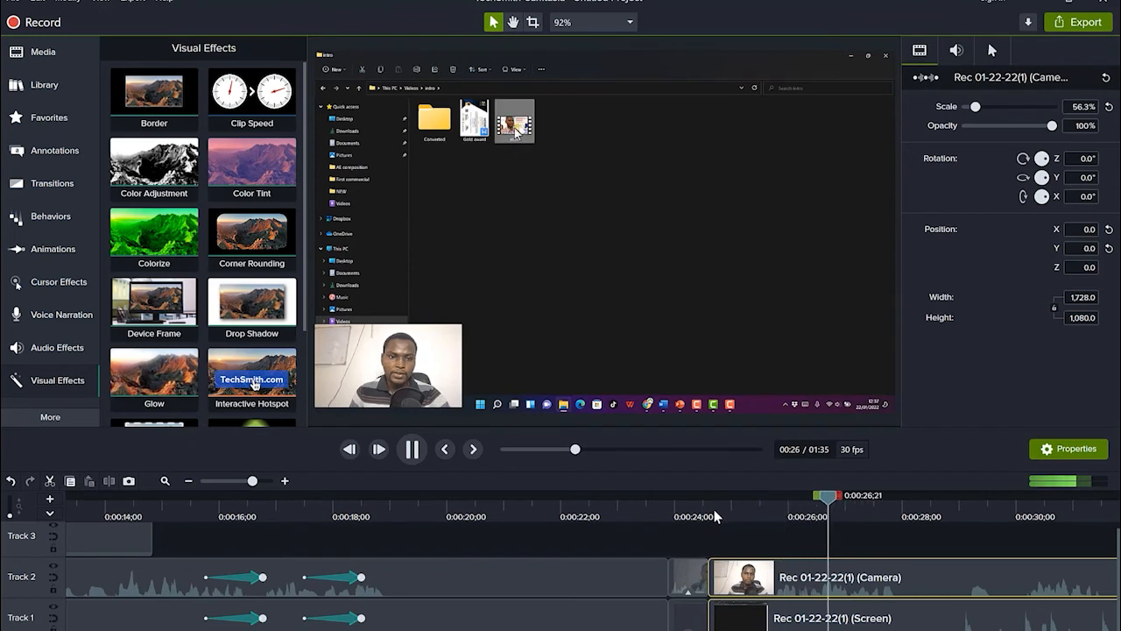
Step: Replay the sped-up segments and the join with the following clips, starting from about 0:24
key("space")
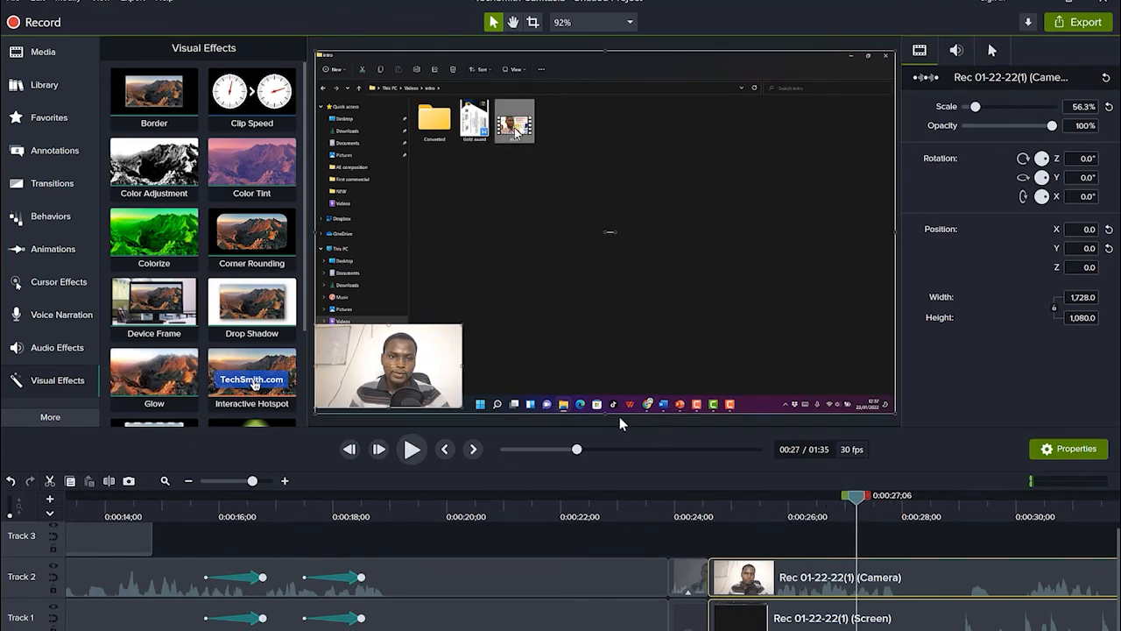
left_click_drag(855, 502, 685, 553)
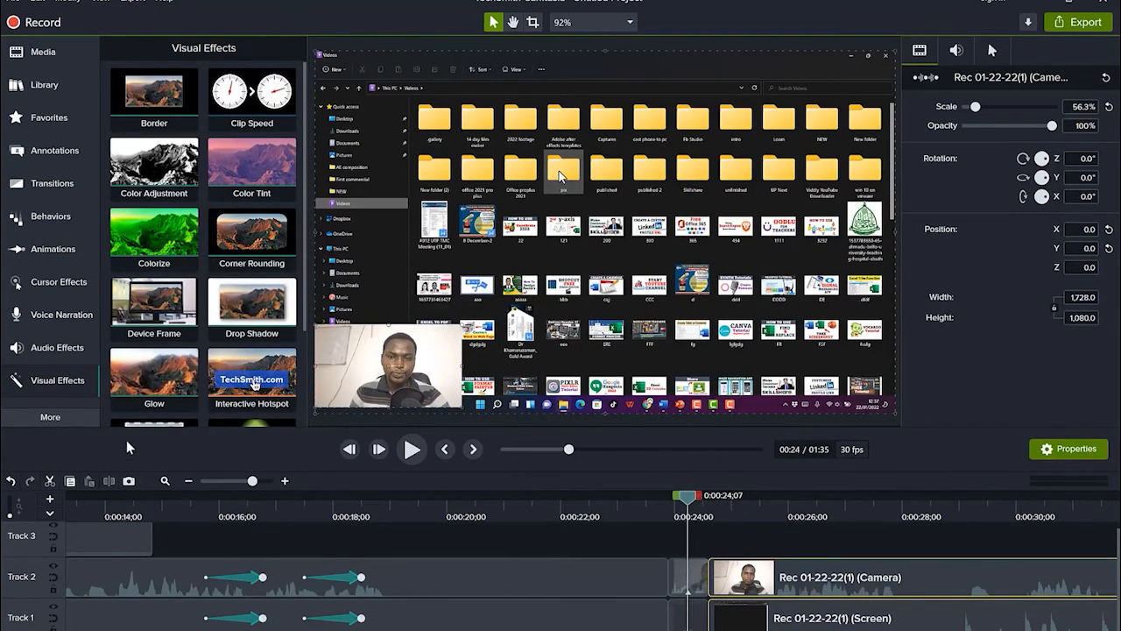
key("space")
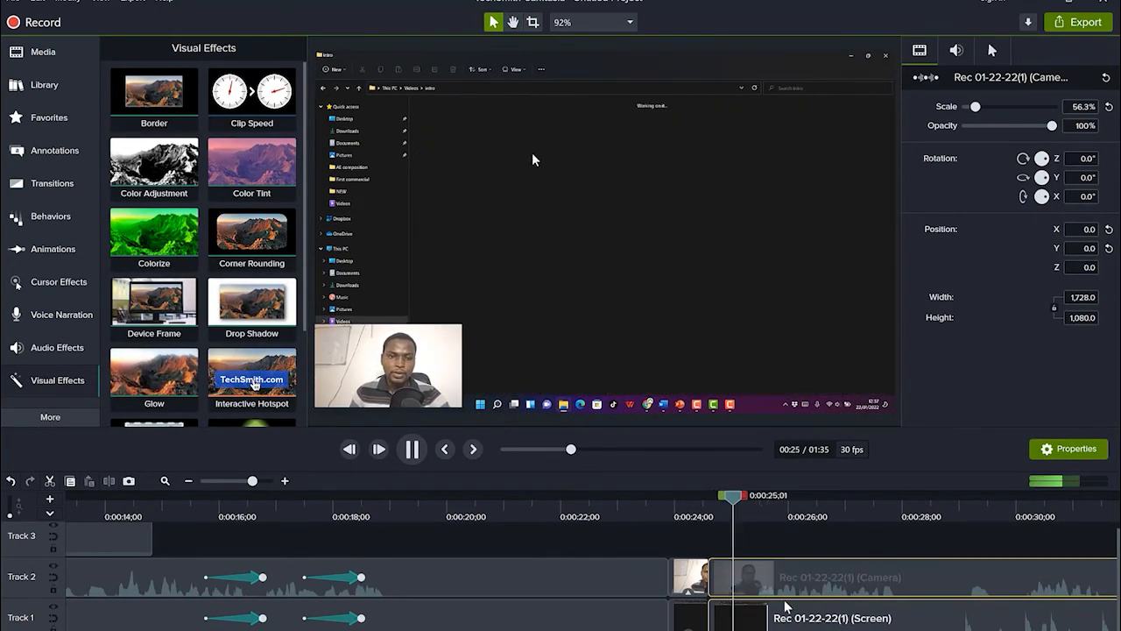
key("space")
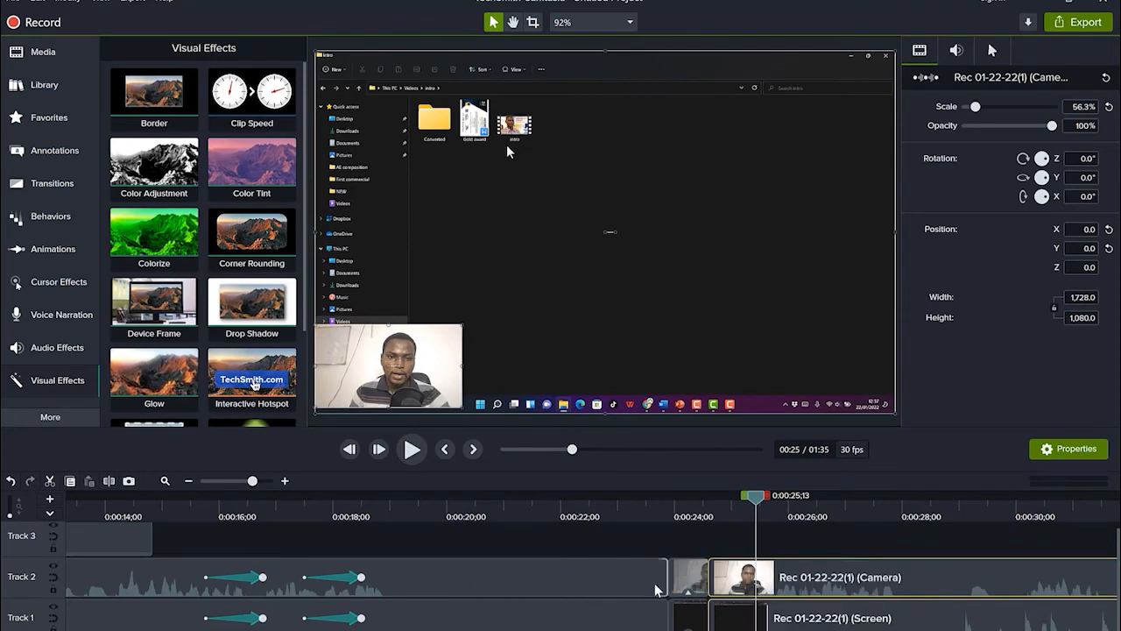
left_click(640, 537)
left_click_drag(640, 537, 696, 550)
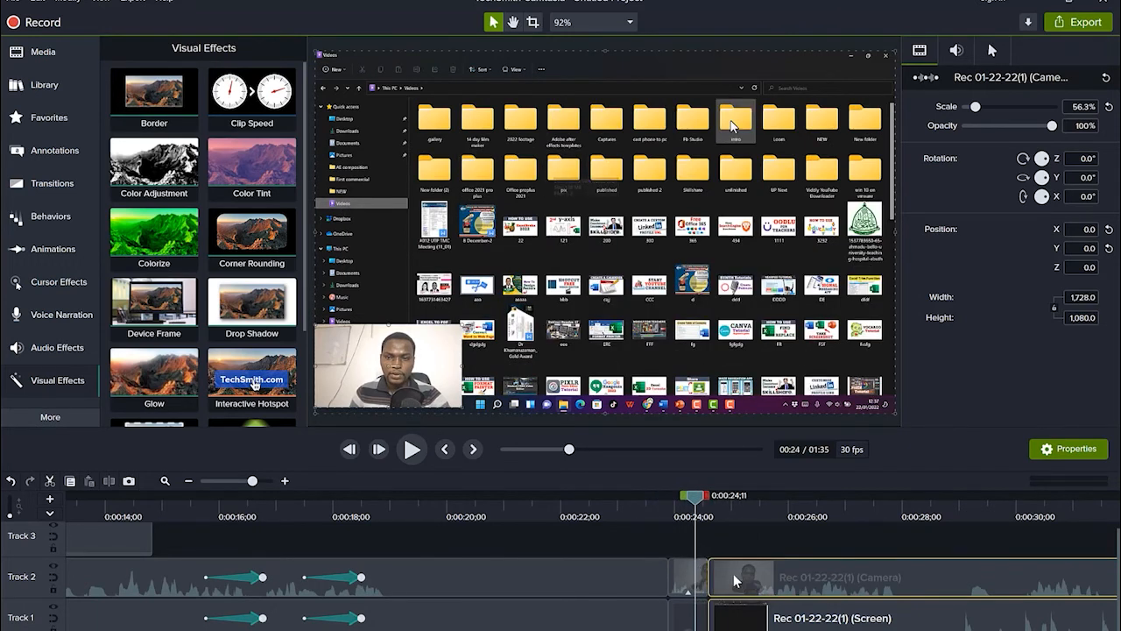
left_click_drag(734, 546, 772, 619)
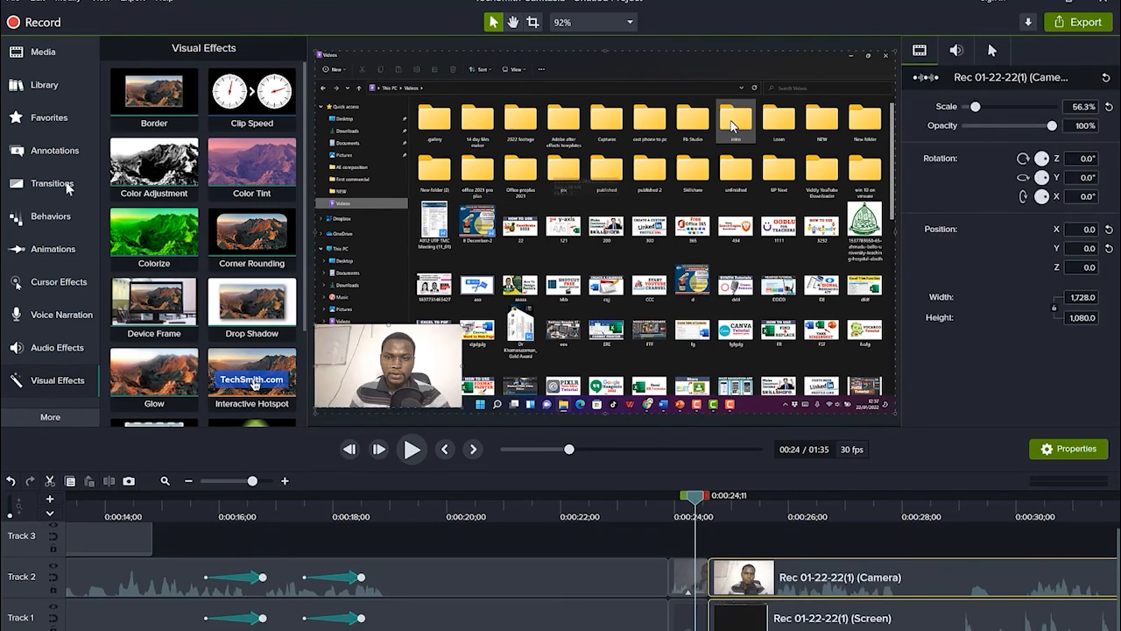
Step: Import the intro video from the Videos > intro folder into the Media Bin
left_click(44, 53)
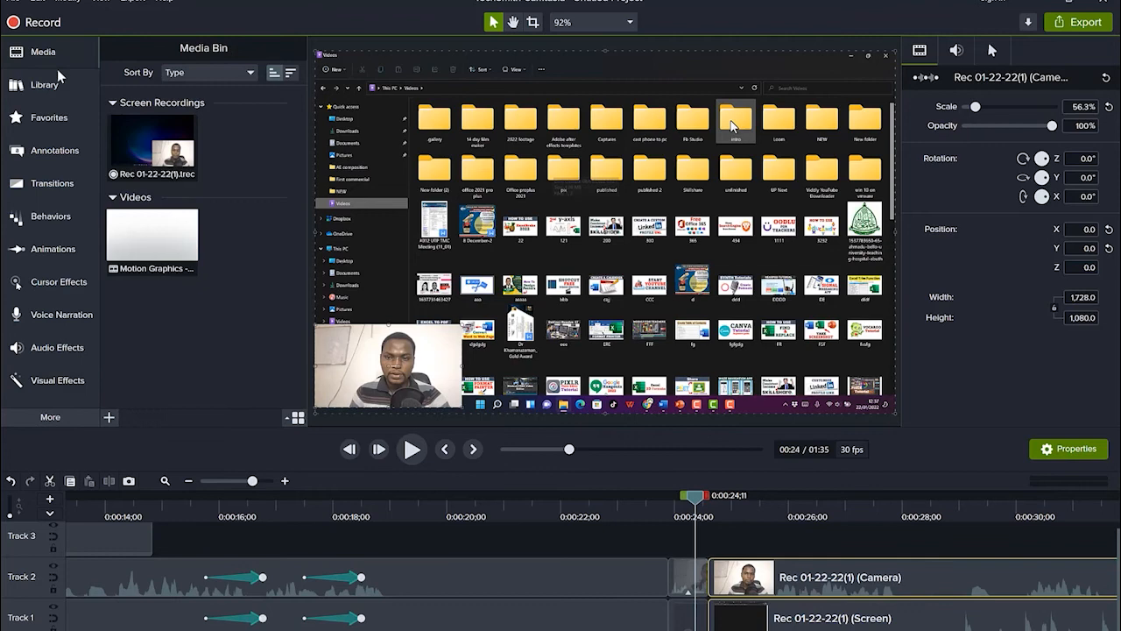
left_click(108, 417)
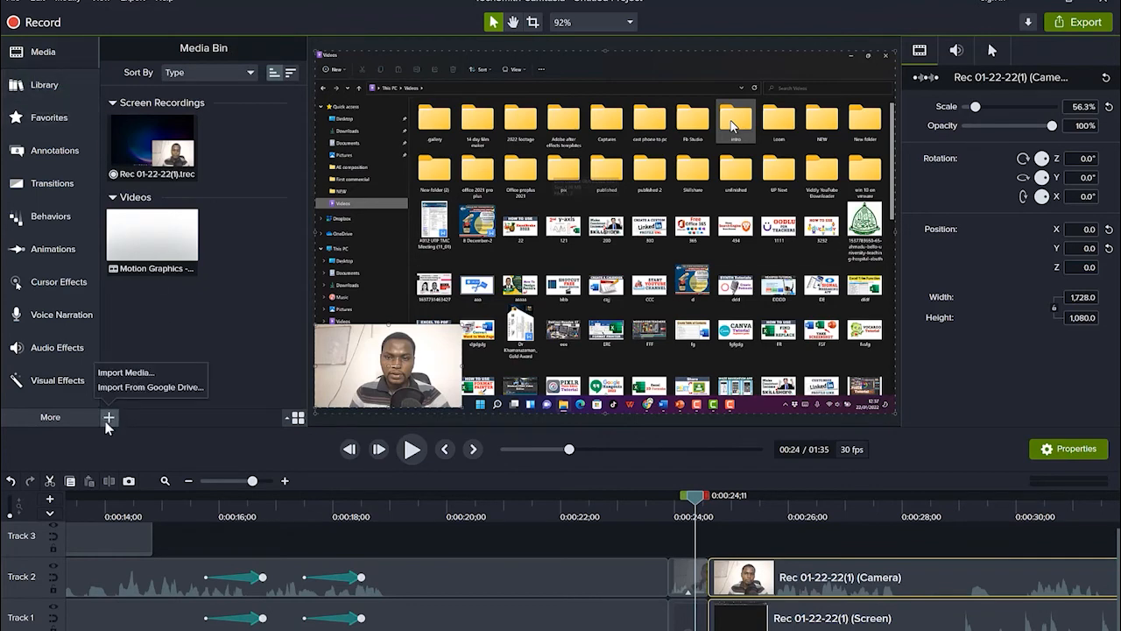
left_click(127, 372)
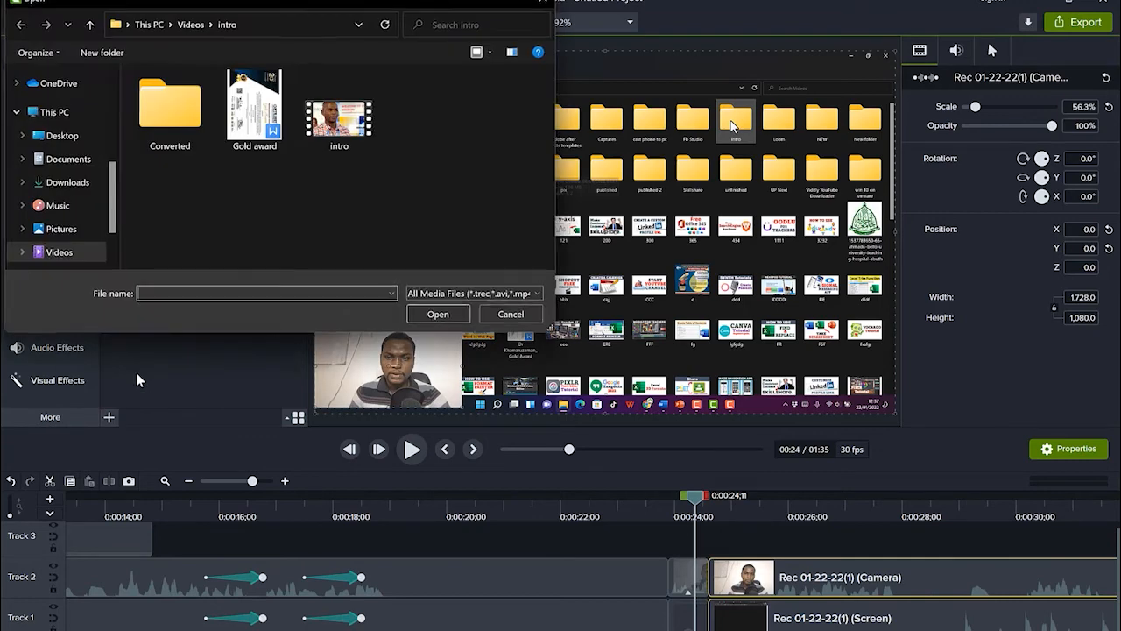
left_click(358, 143)
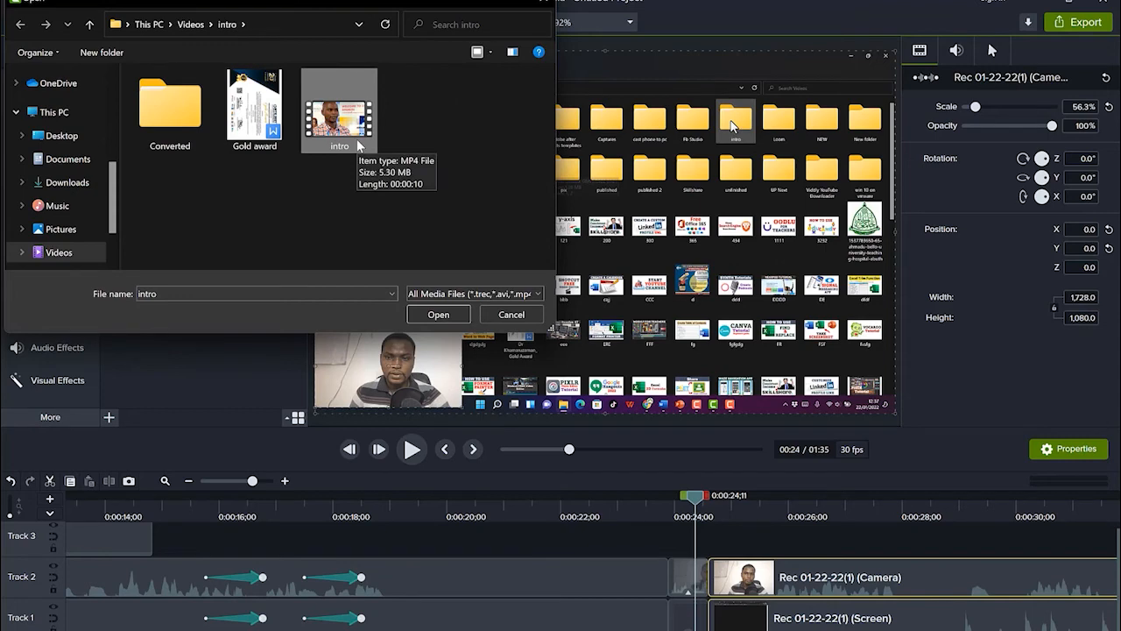
mouse_move(344, 132)
left_mouse_down()
mouse_move(380, 167)
mouse_move(343, 130)
left_mouse_up()
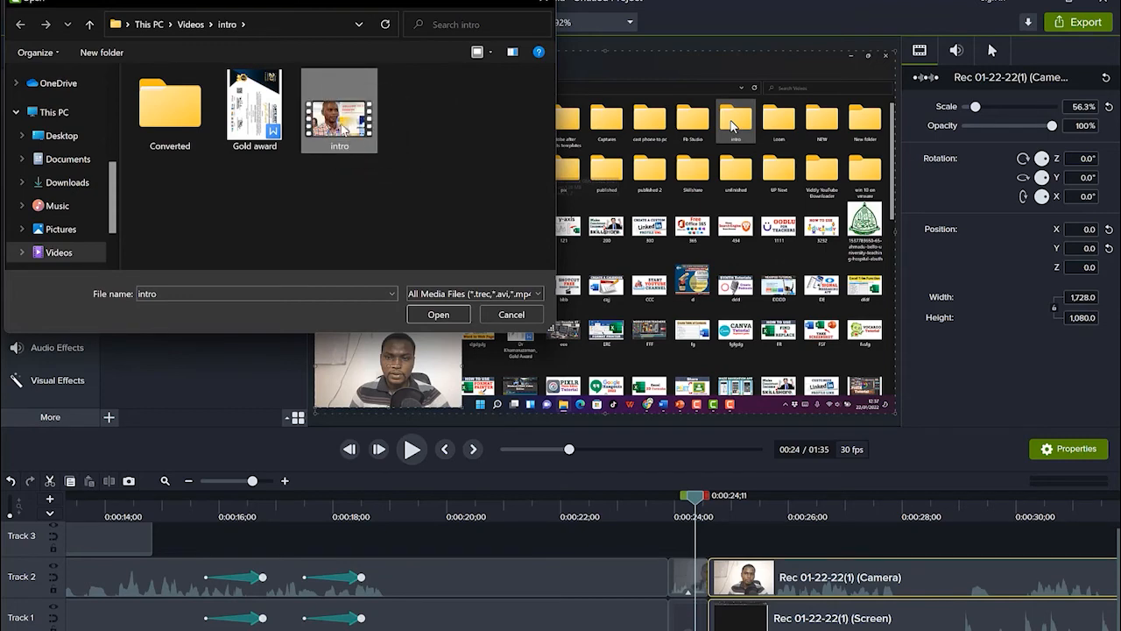
left_click(438, 313)
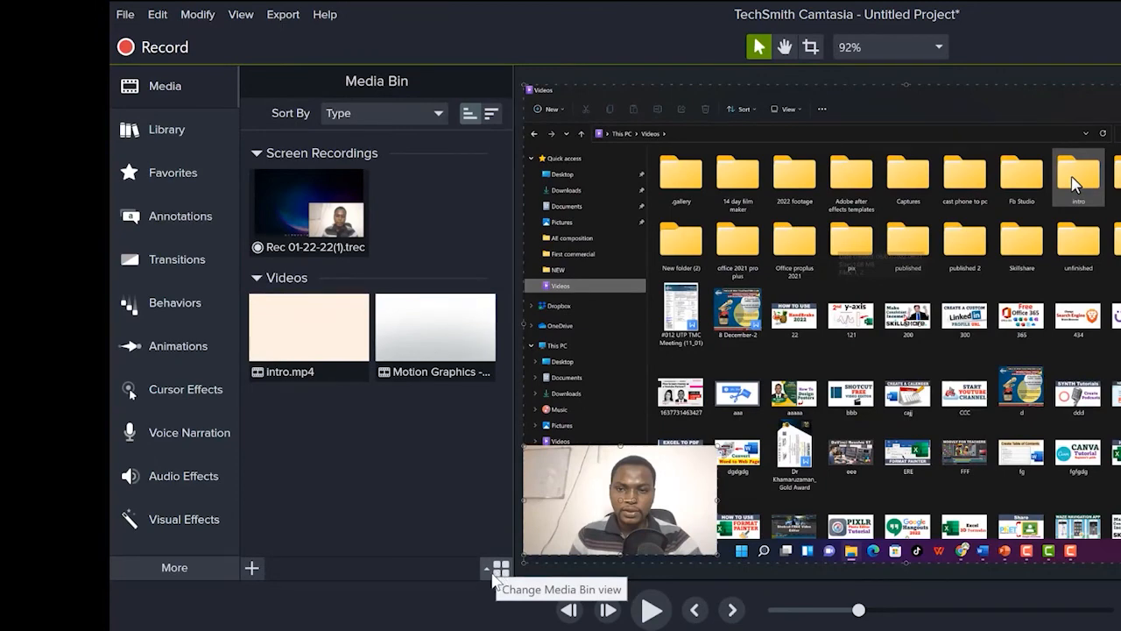
Step: Try the small thumbnail, details and large thumbnail views of the Media Bin, and return to the medium thumbnail view
left_click(493, 580)
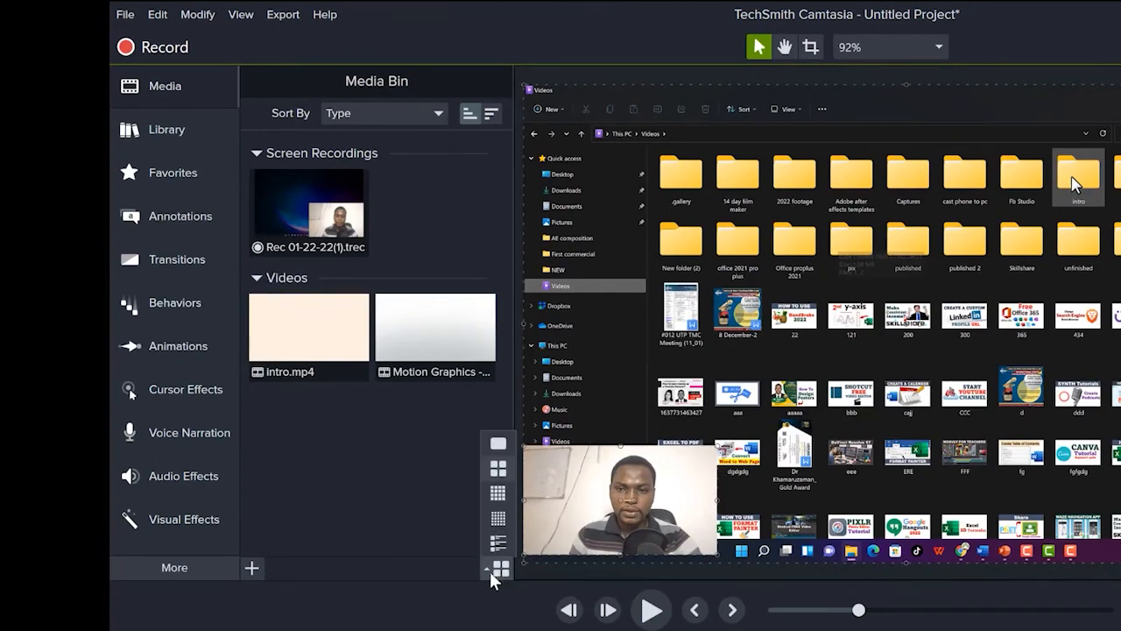
left_click(500, 496)
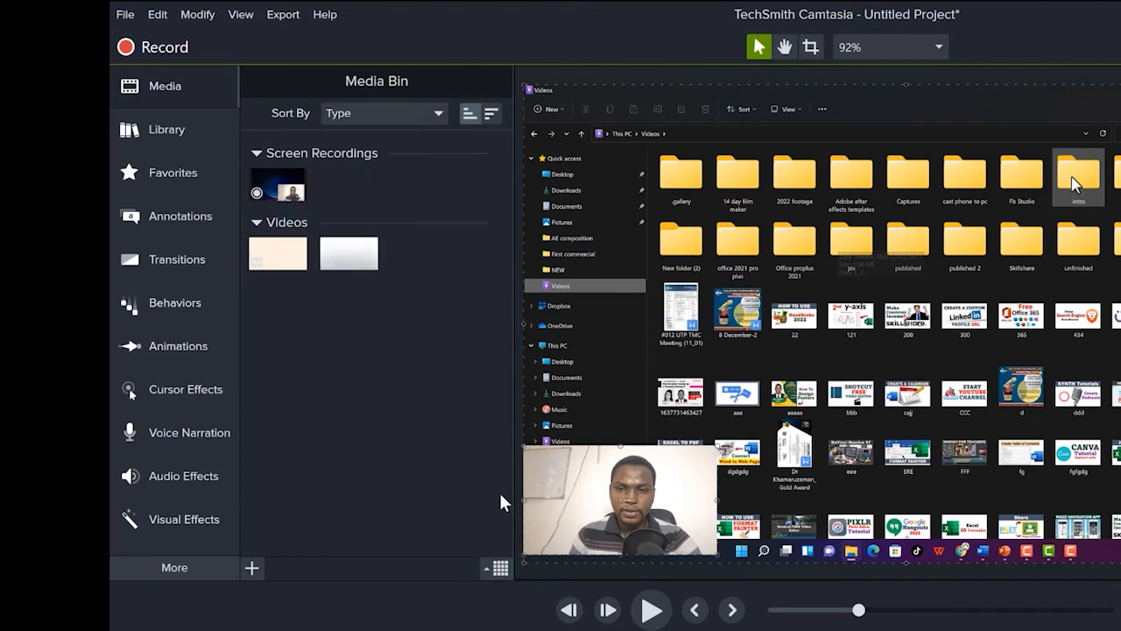
left_click(489, 575)
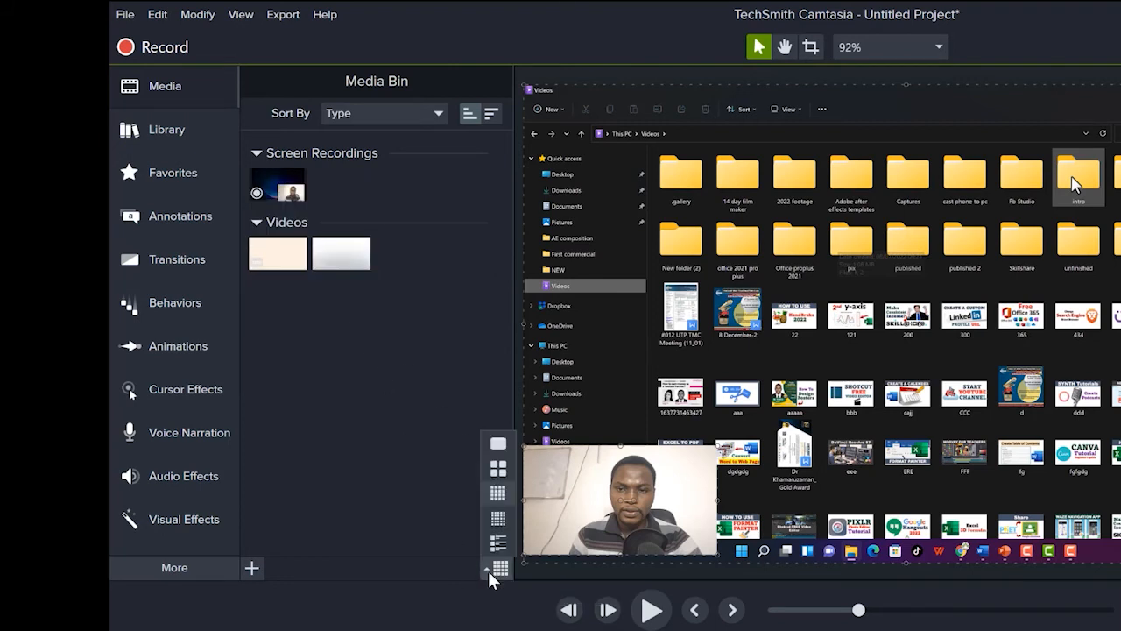
left_click(497, 543)
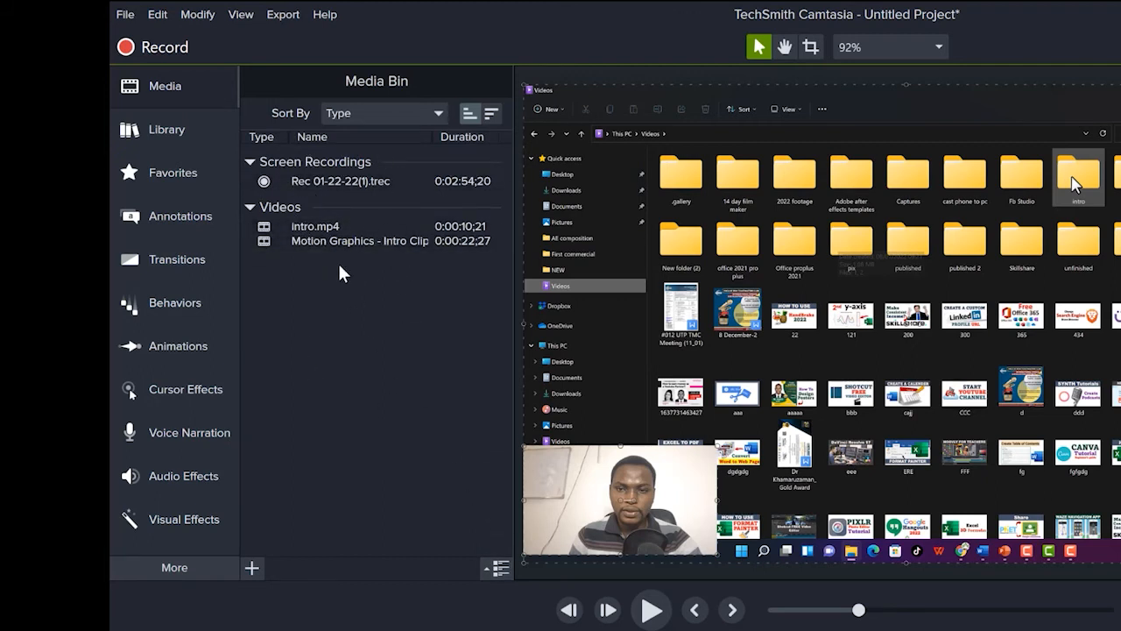
left_click(496, 567)
left_click(498, 468)
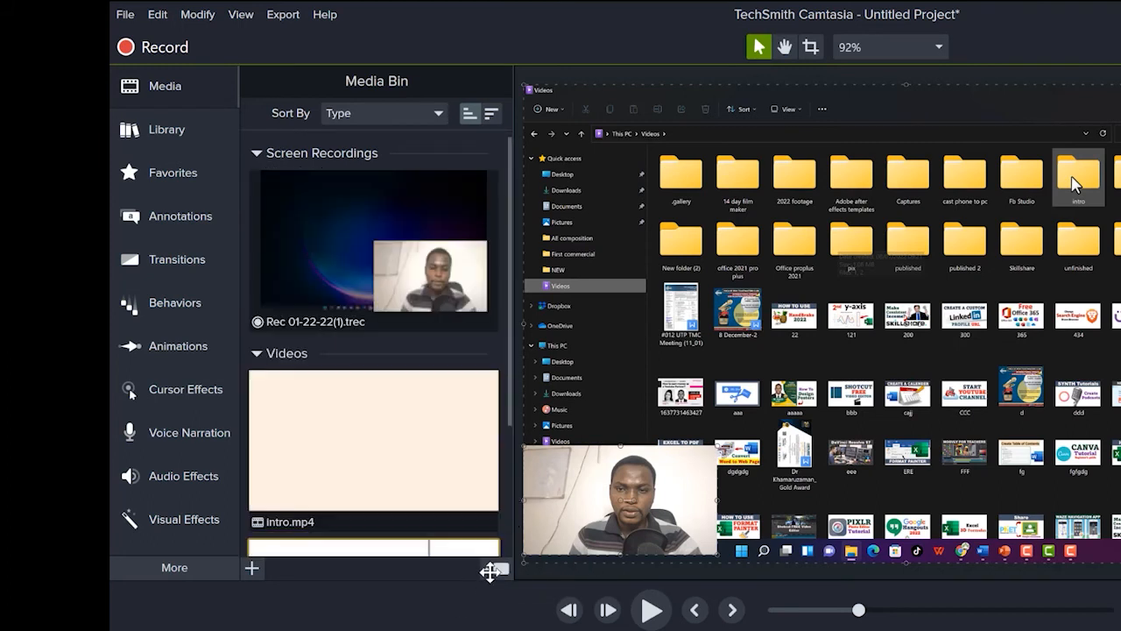
left_click(498, 468)
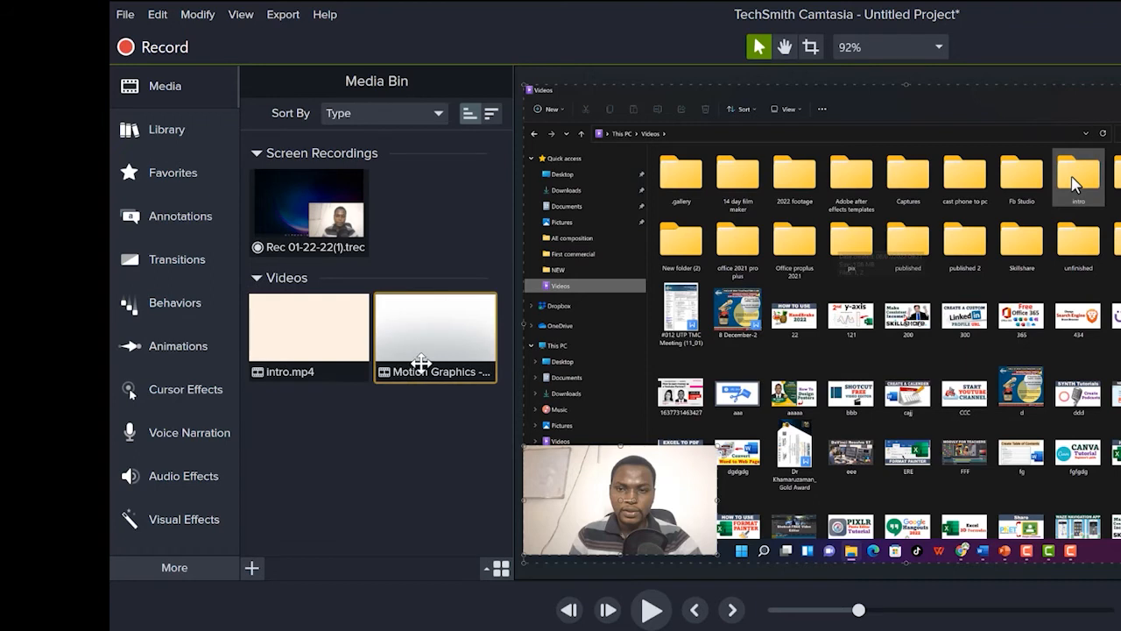
Step: Place intro.mp4 on Track 3 starting at 0:00:24;18, in line with the remaining camera clip, and preview it
left_click(275, 315)
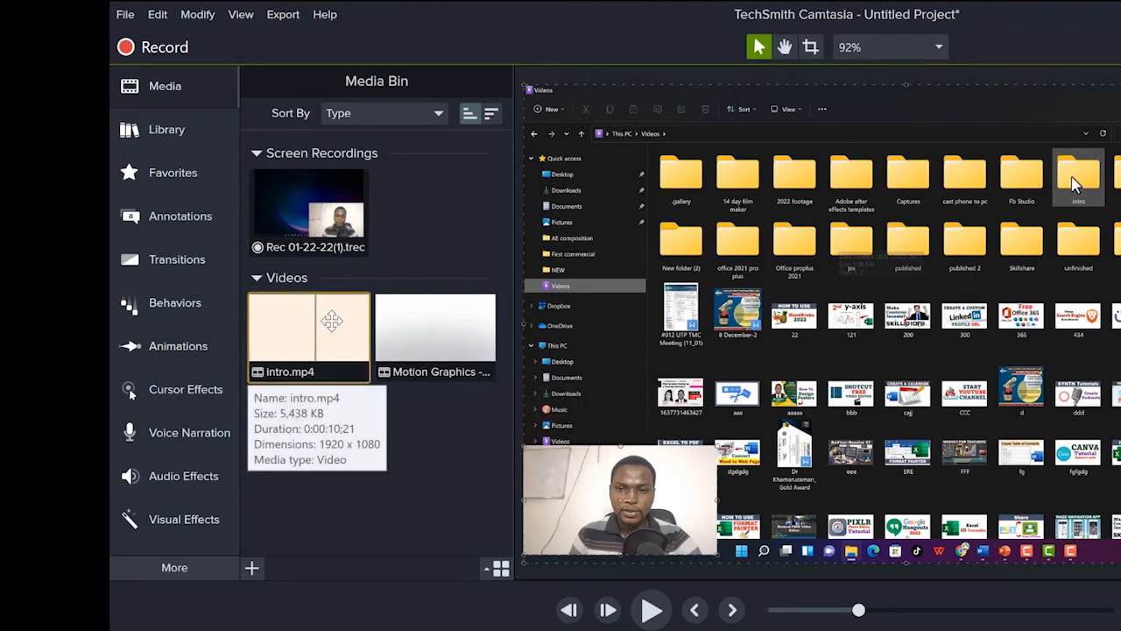
left_click(423, 447)
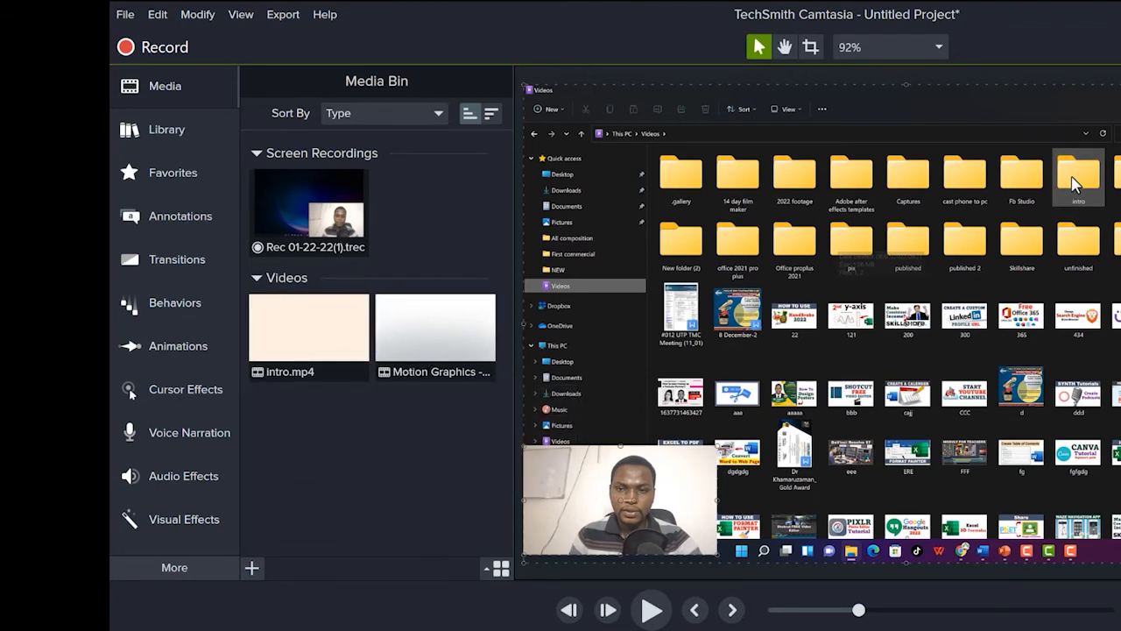
left_click(289, 326)
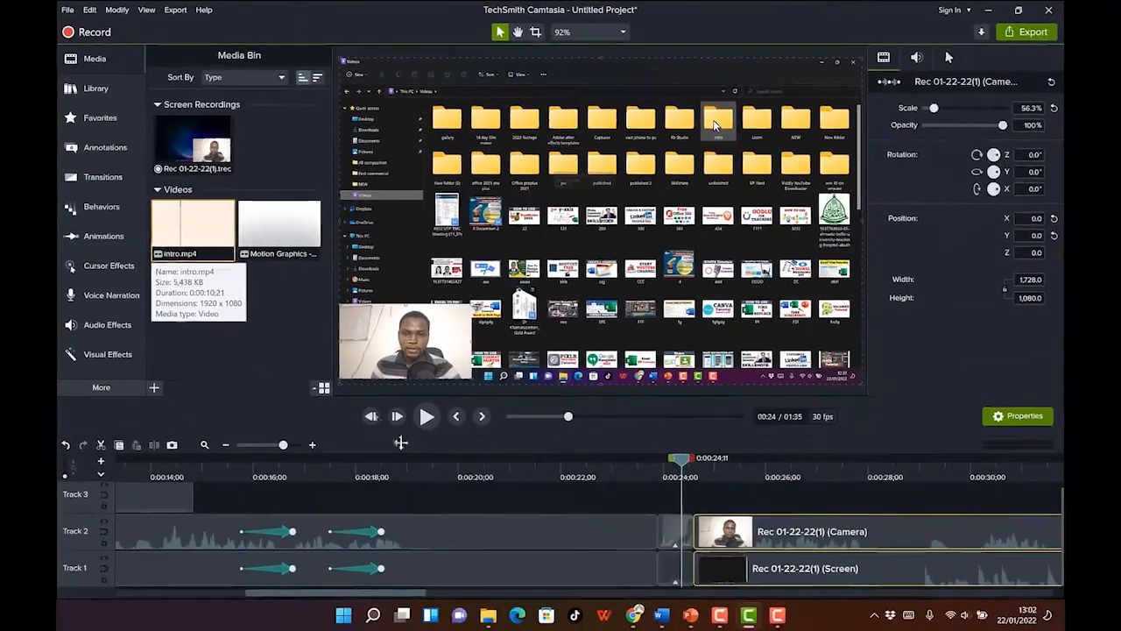
left_click_drag(400, 442, 698, 482)
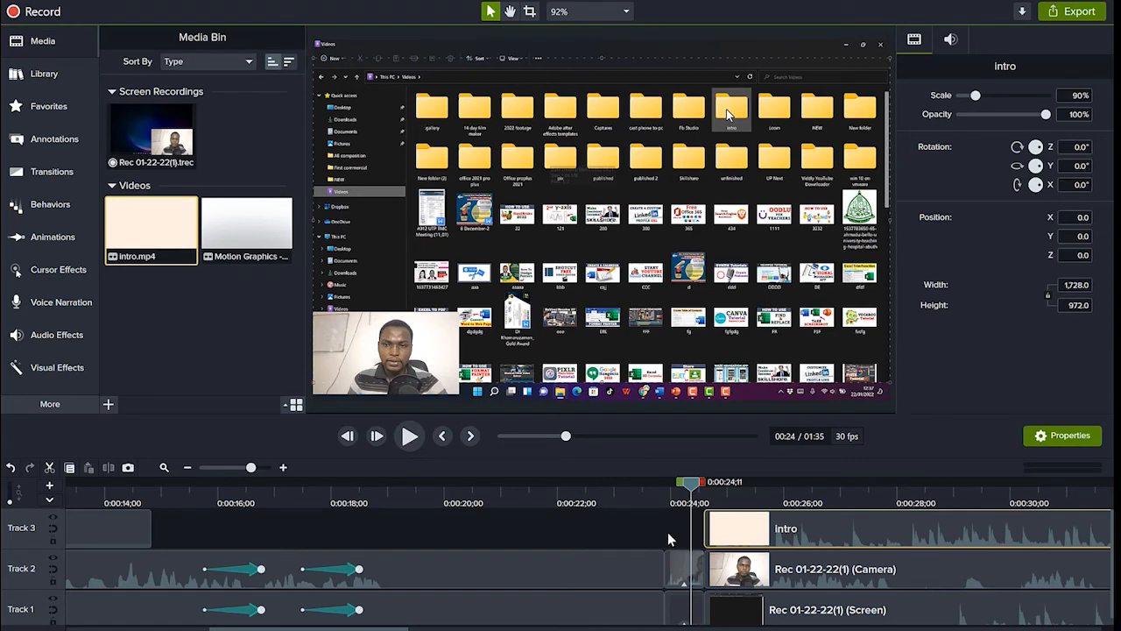
key("space")
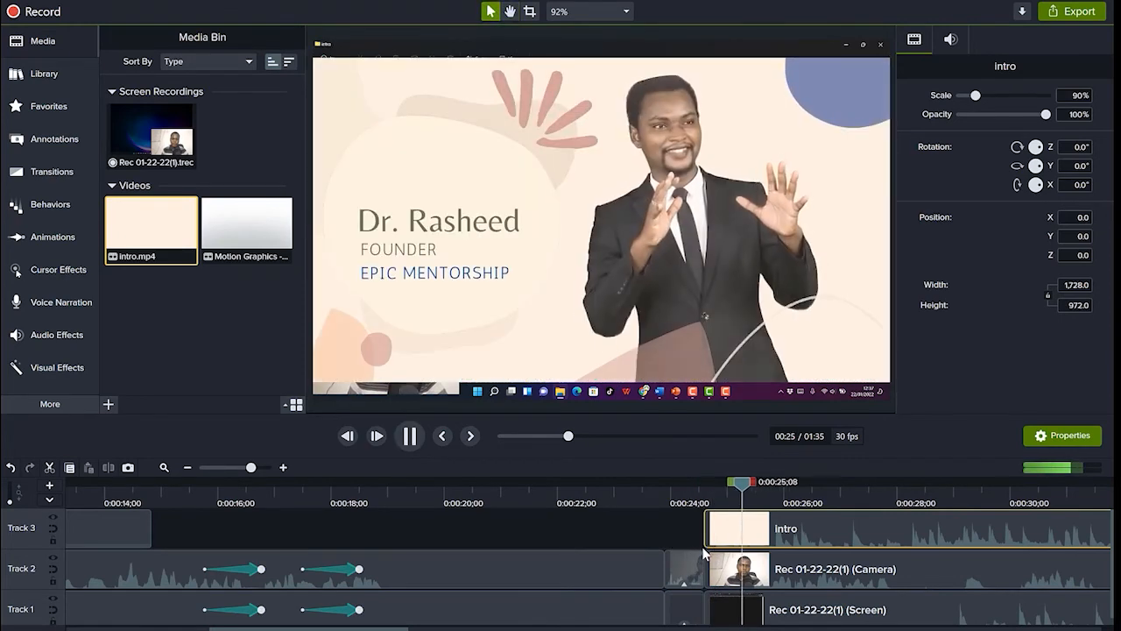
key("space")
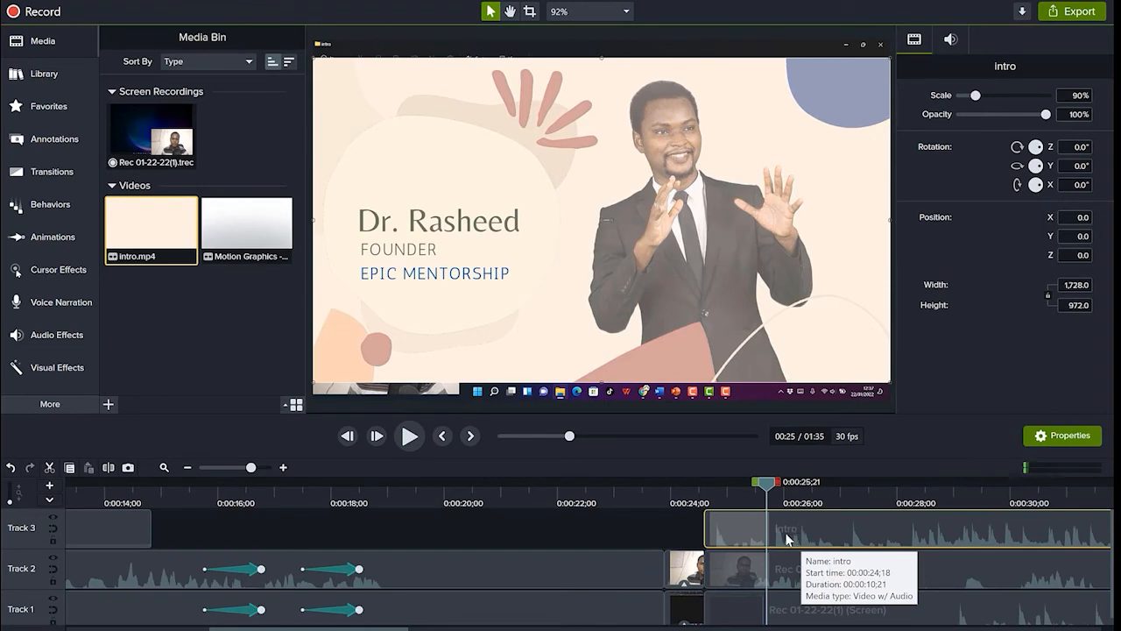
Step: Hide Track 3 and preview the recording underneath the intro clip from about 0:25
left_click(53, 518)
left_click_drag(767, 484, 744, 484)
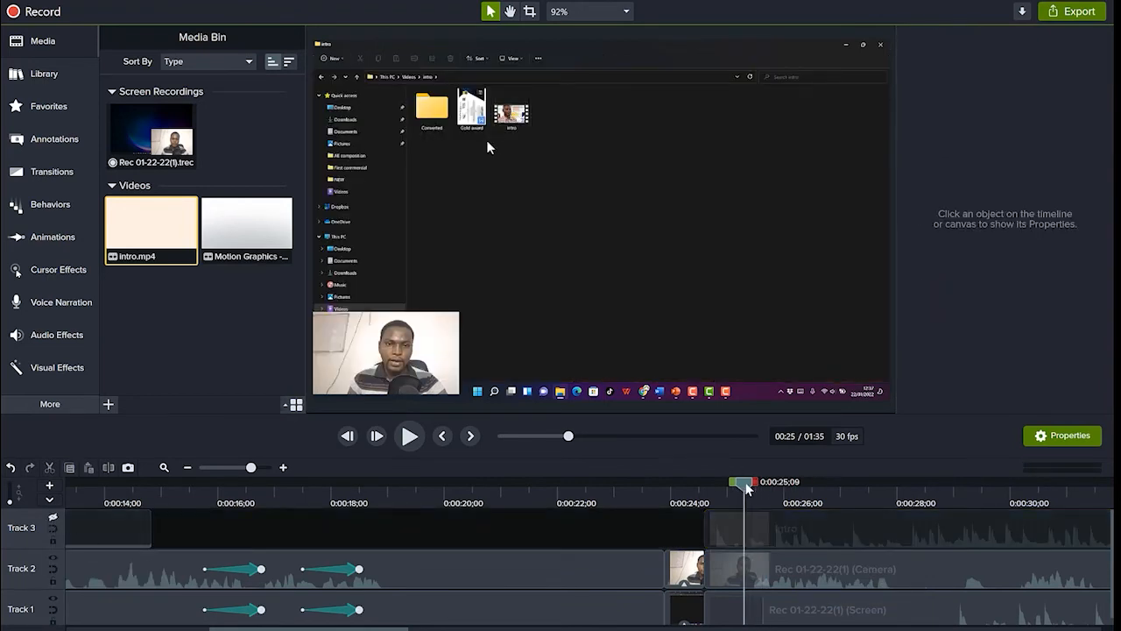
key("space")
key("space")
Step: Cut the range from 0:00:18;27 to 0:00:23;27 out of the camera and screen tracks, closing the gap
left_click_drag(838, 496, 371, 624)
left_click_drag(392, 496, 663, 561)
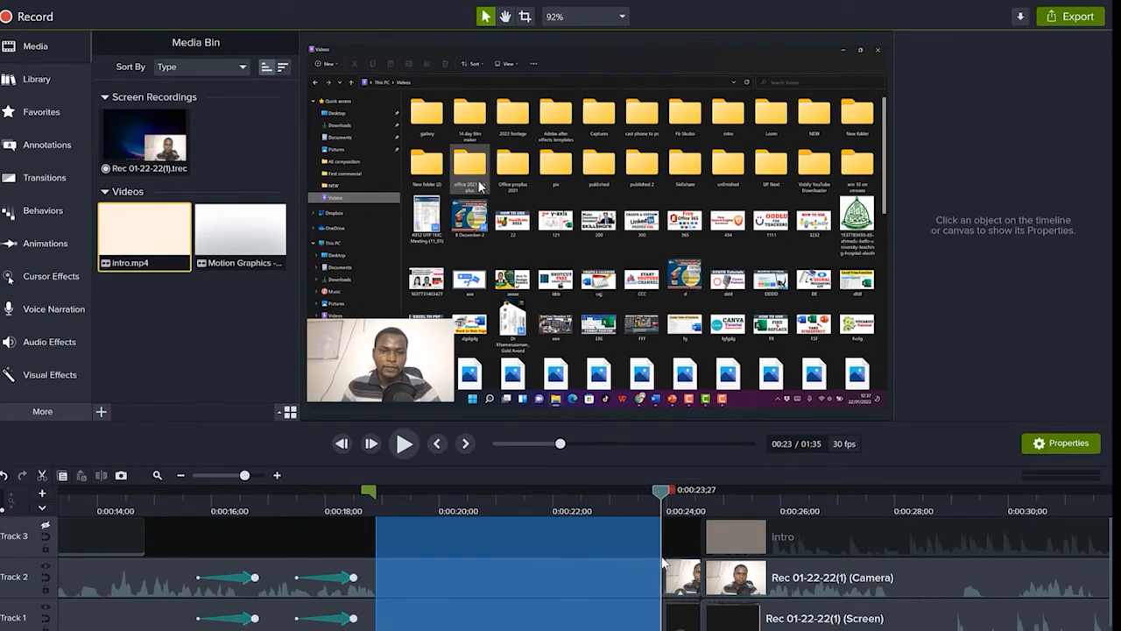
key("ctrl+x")
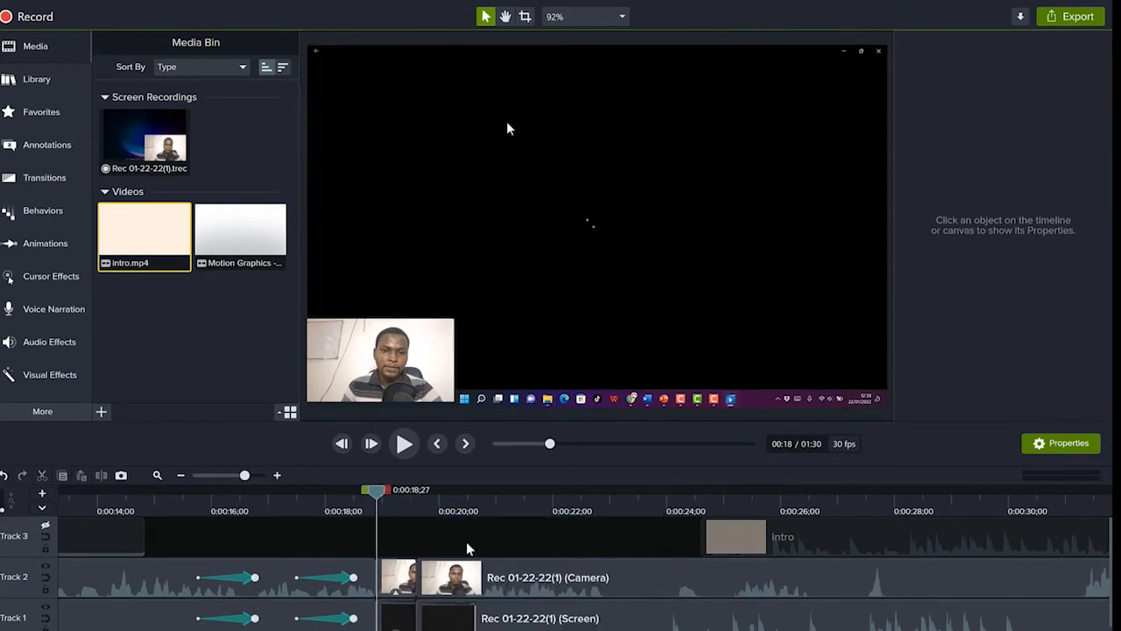
Step: Scrub through the remaining recording past 0:27 with the timeline zoomed out to show the whole project
left_click_drag(375, 496, 882, 609)
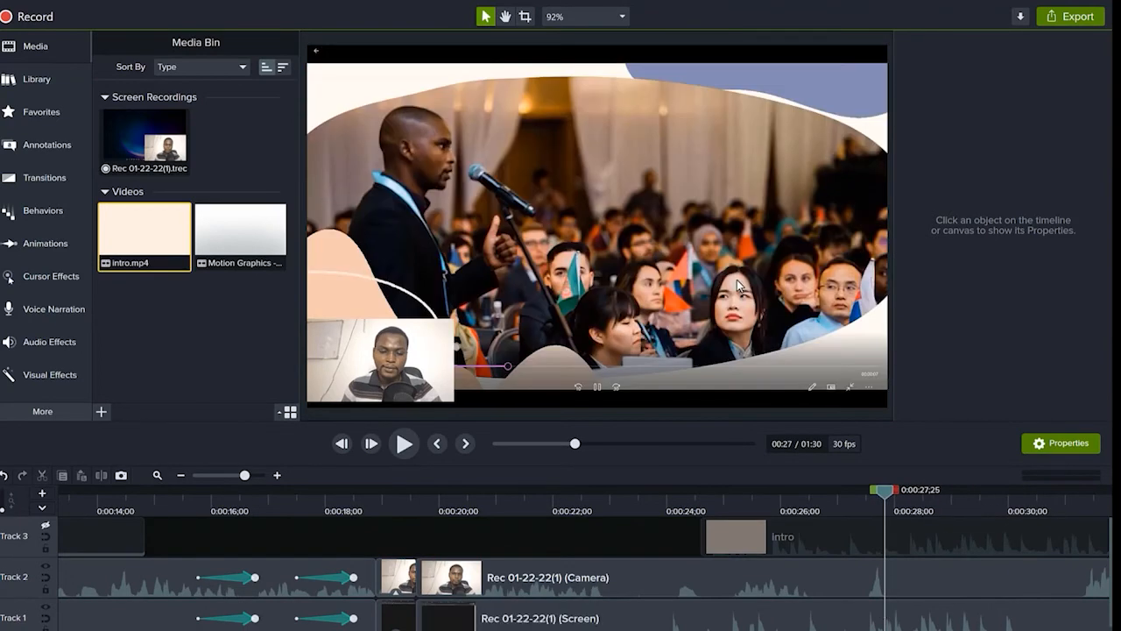
scroll(585, 569, "right", 10)
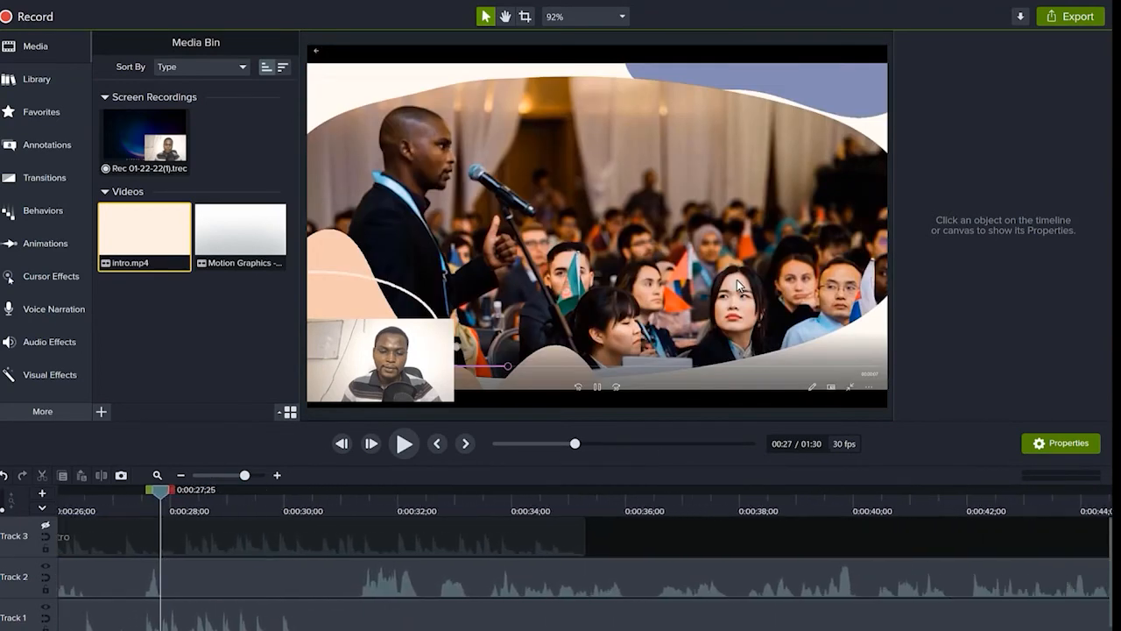
scroll(237, 627, "left", 9)
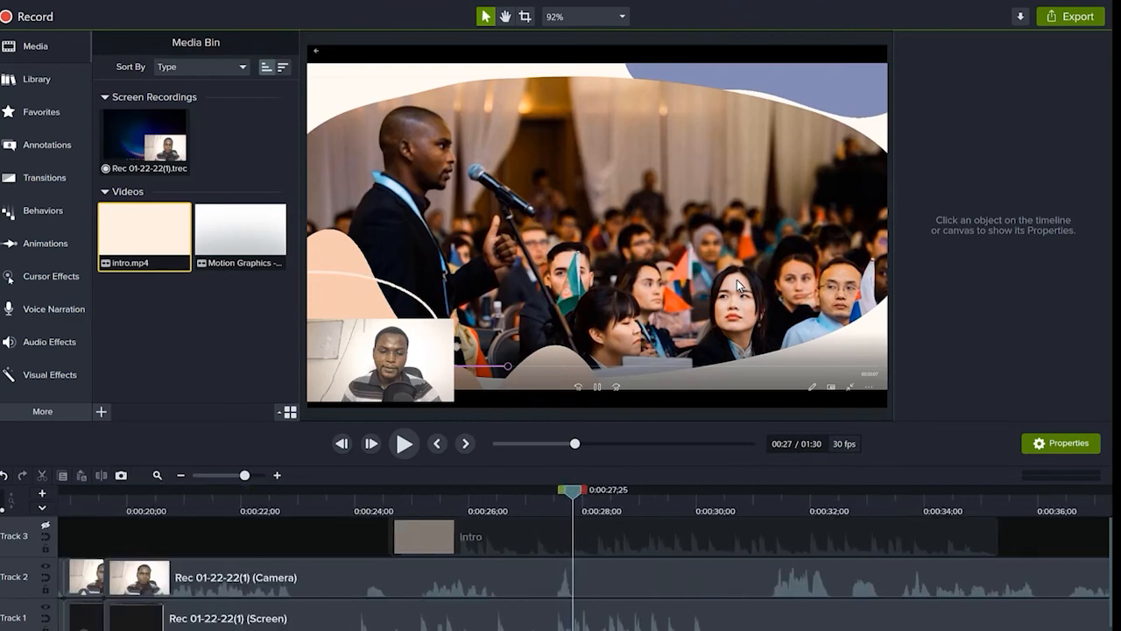
left_click(180, 474)
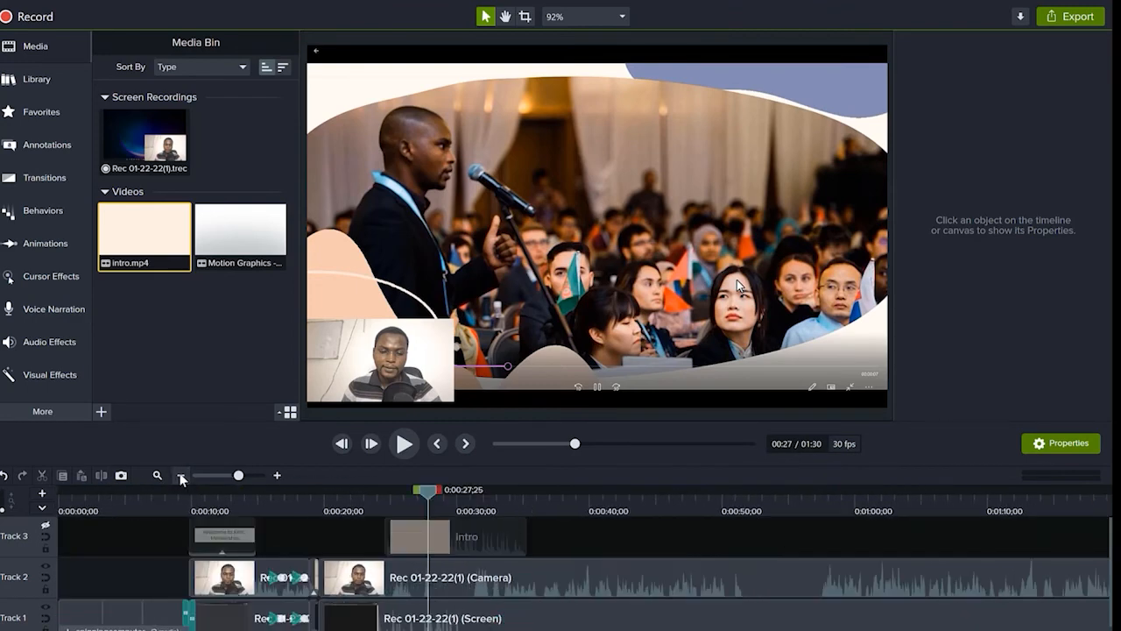
left_click(181, 474)
left_click(181, 475)
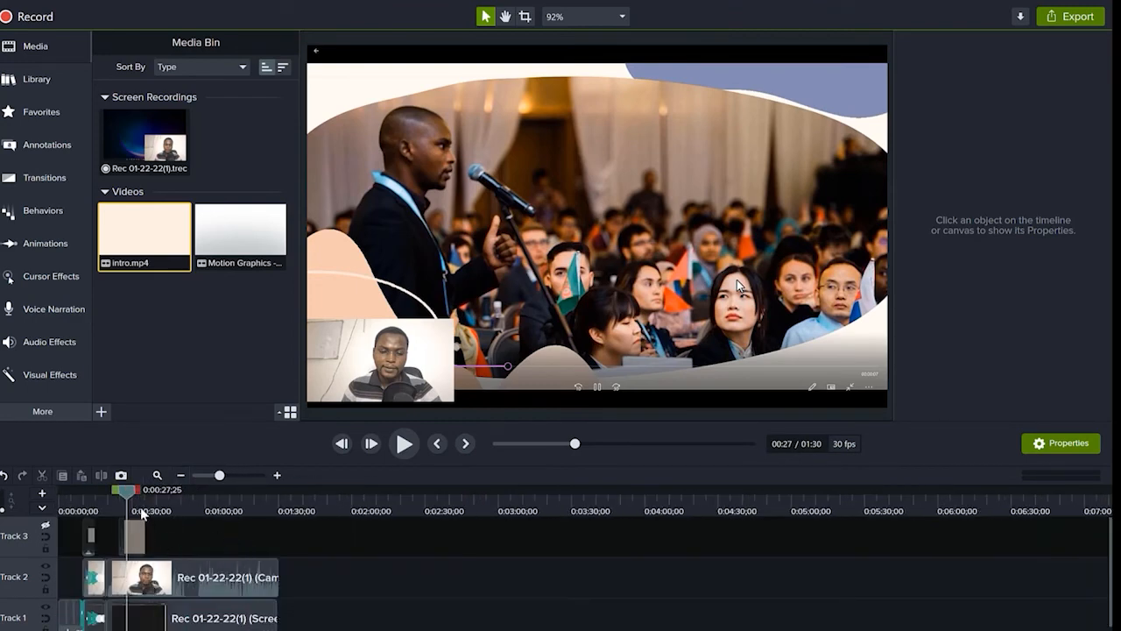
left_click_drag(125, 493, 154, 520)
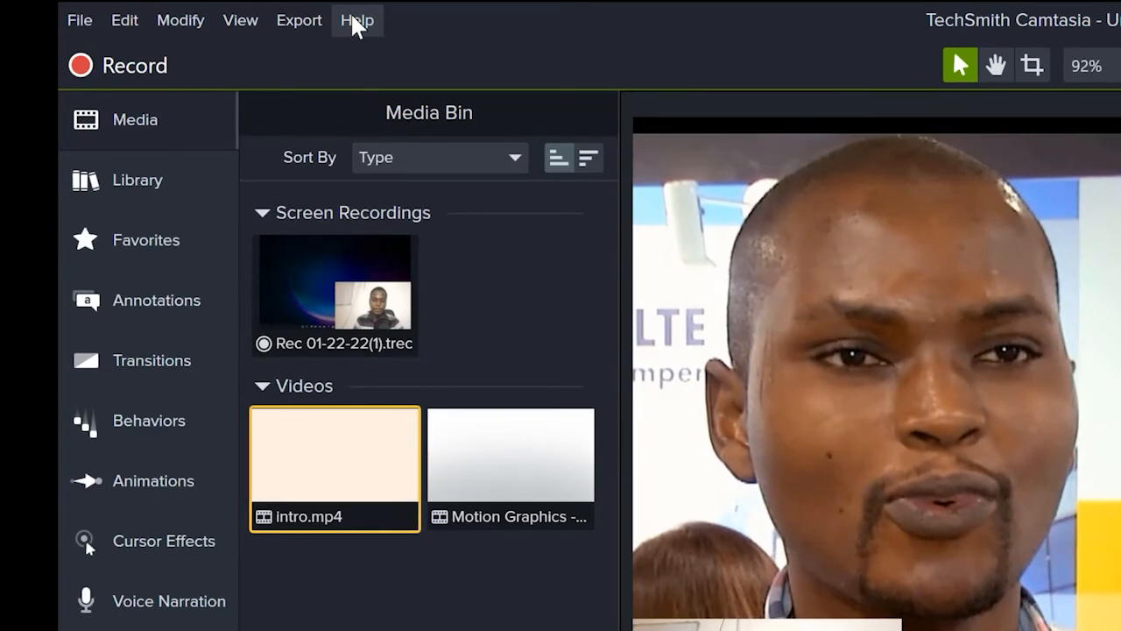
Step: Open the online Camtasia 2021 keyboard shortcuts help page in the browser
left_click(355, 21)
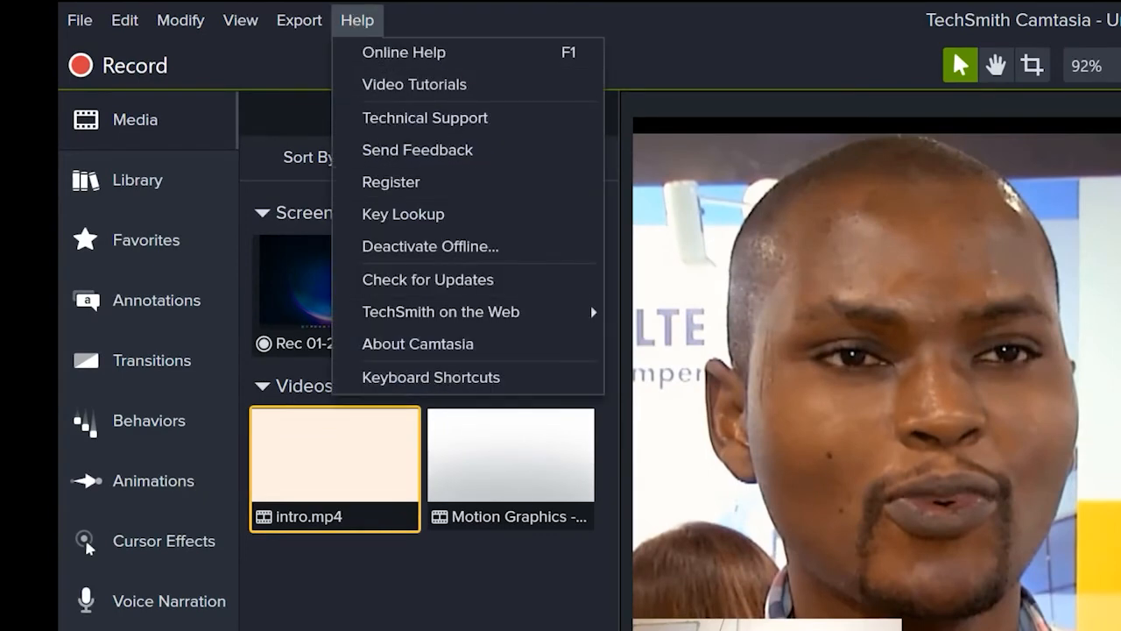
key("Escape")
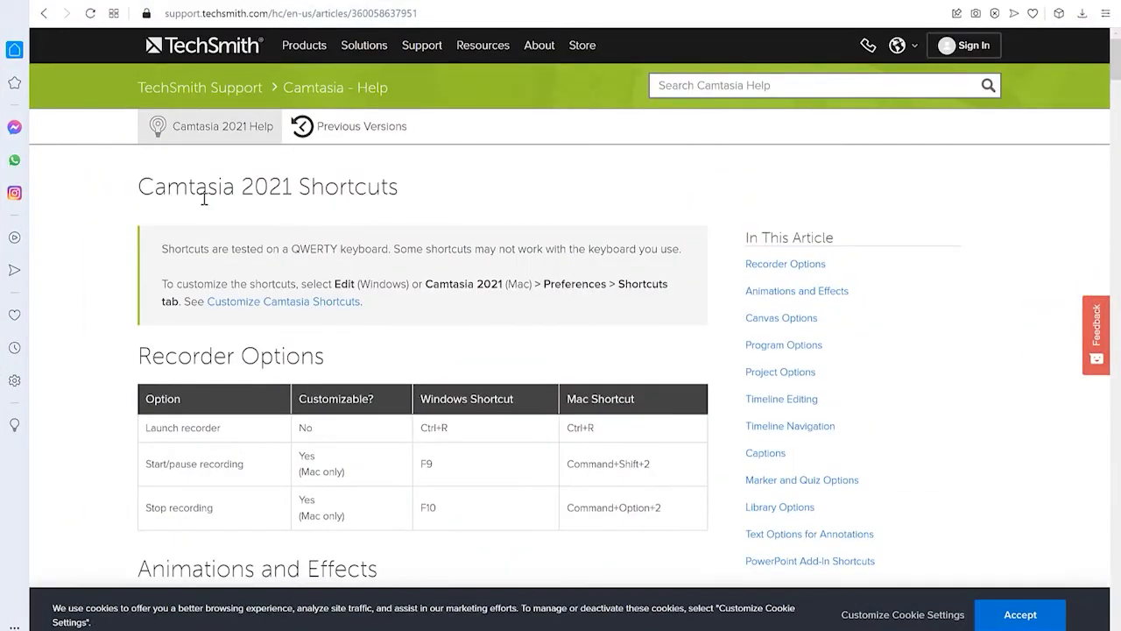
Step: Look through the Recorder Options, Animations and Effects, and Canvas Options tables on the Camtasia 2021 shortcuts page
scroll(335, 371, "down", 3)
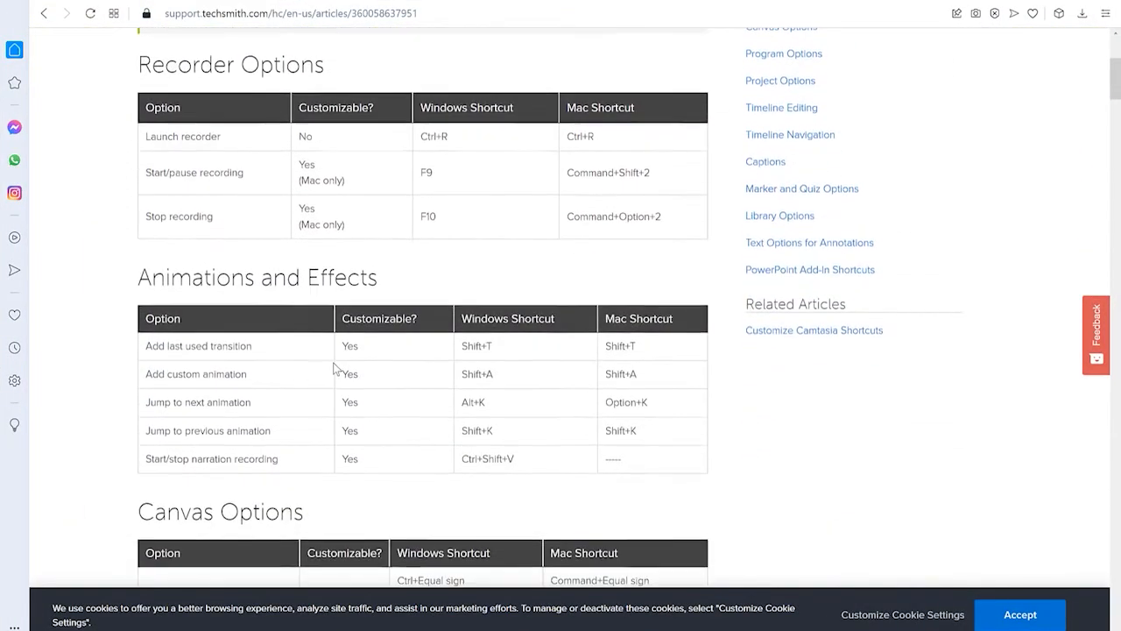
scroll(331, 366, "down", 4)
scroll(326, 366, "down", 3)
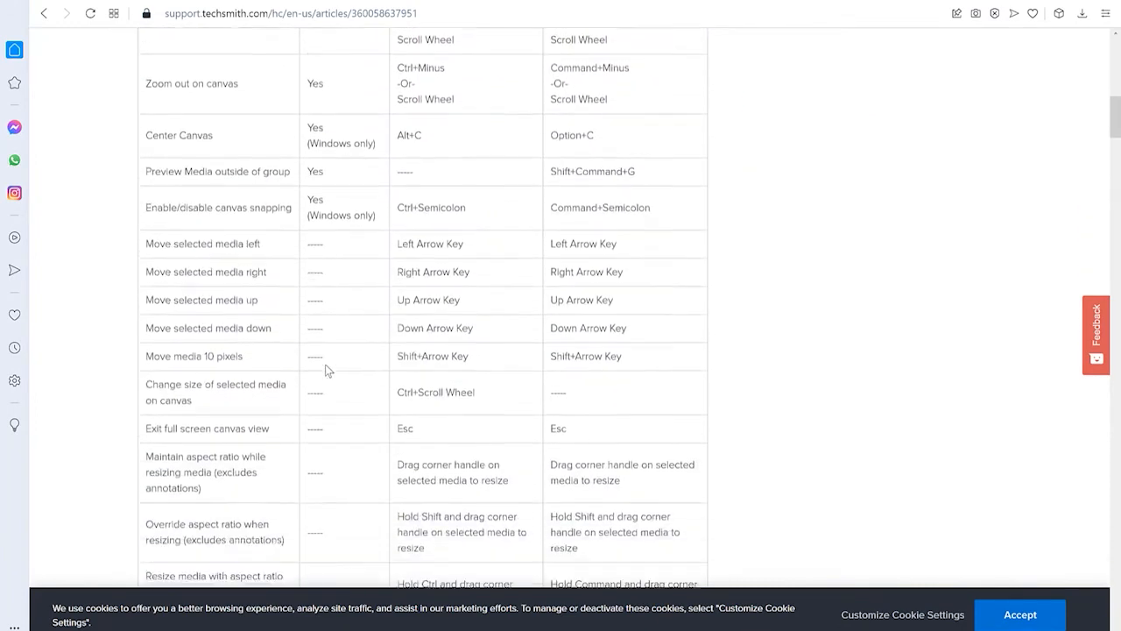
scroll(315, 350, "down", 4)
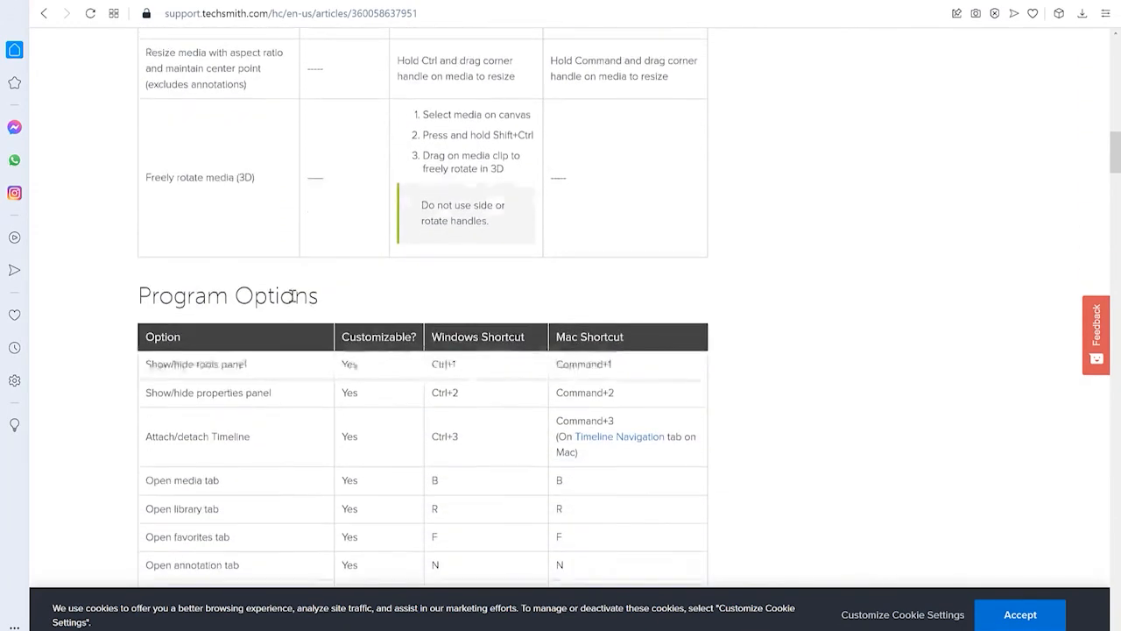
scroll(1094, 102, "up", 7)
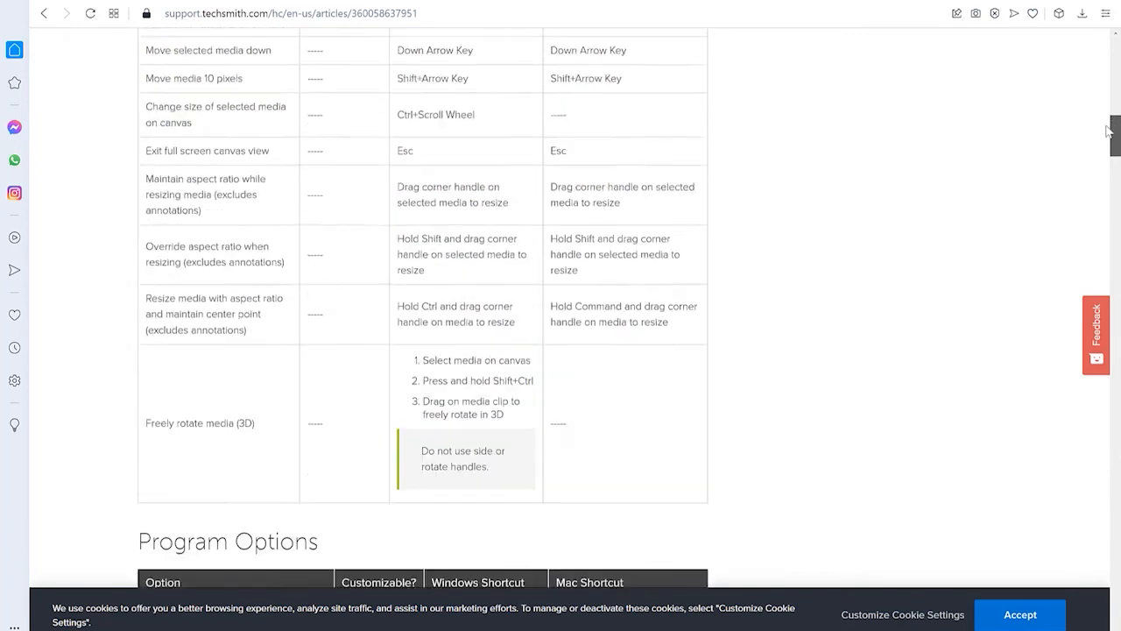
scroll(1094, 102, "up", 10)
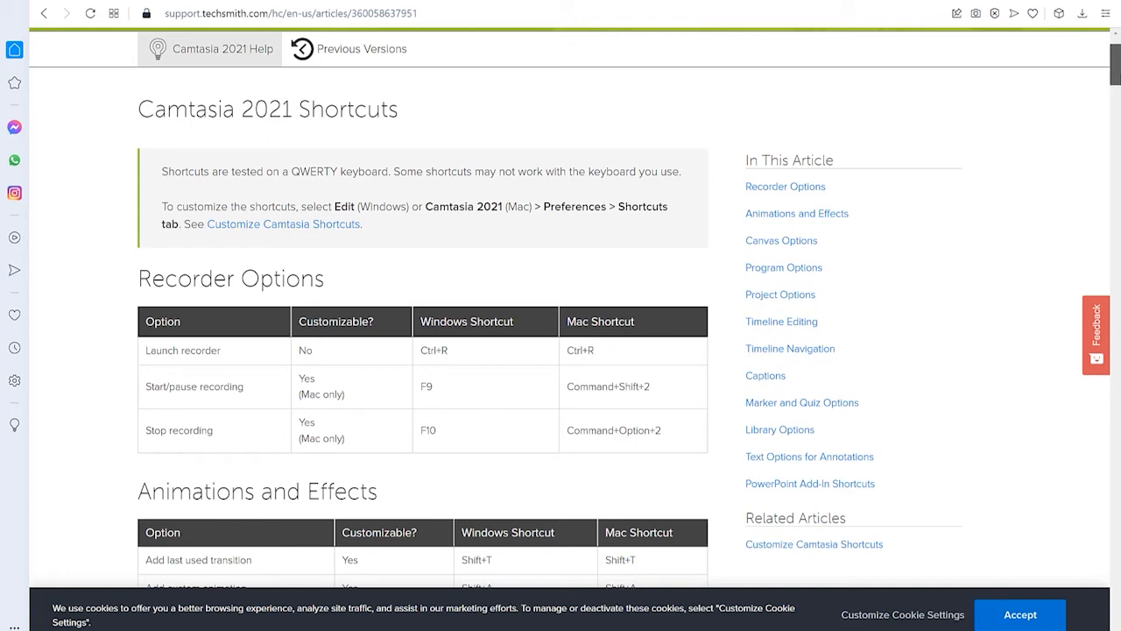
scroll(421, 350, "down", 4)
scroll(420, 350, "up", 1)
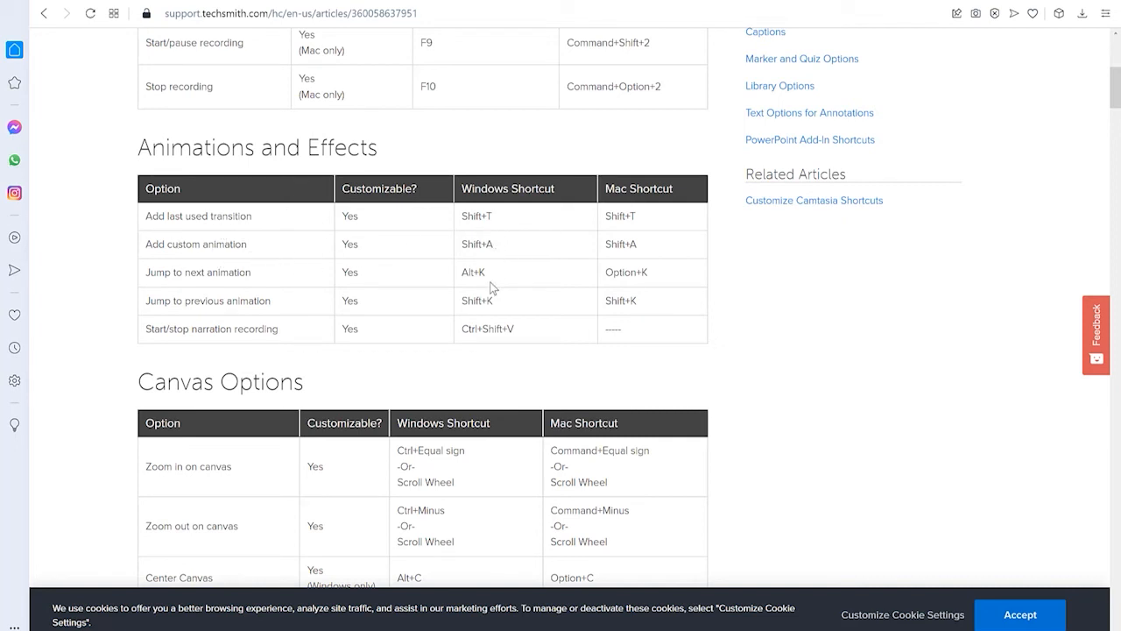
scroll(439, 448, "down", 9)
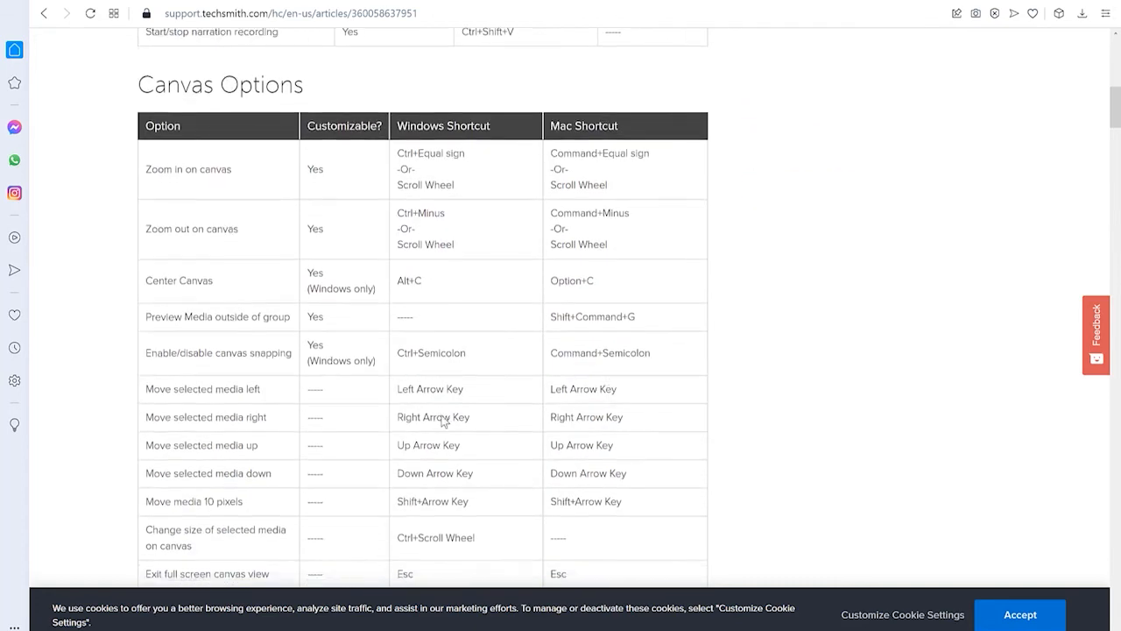
scroll(461, 351, "up", 7)
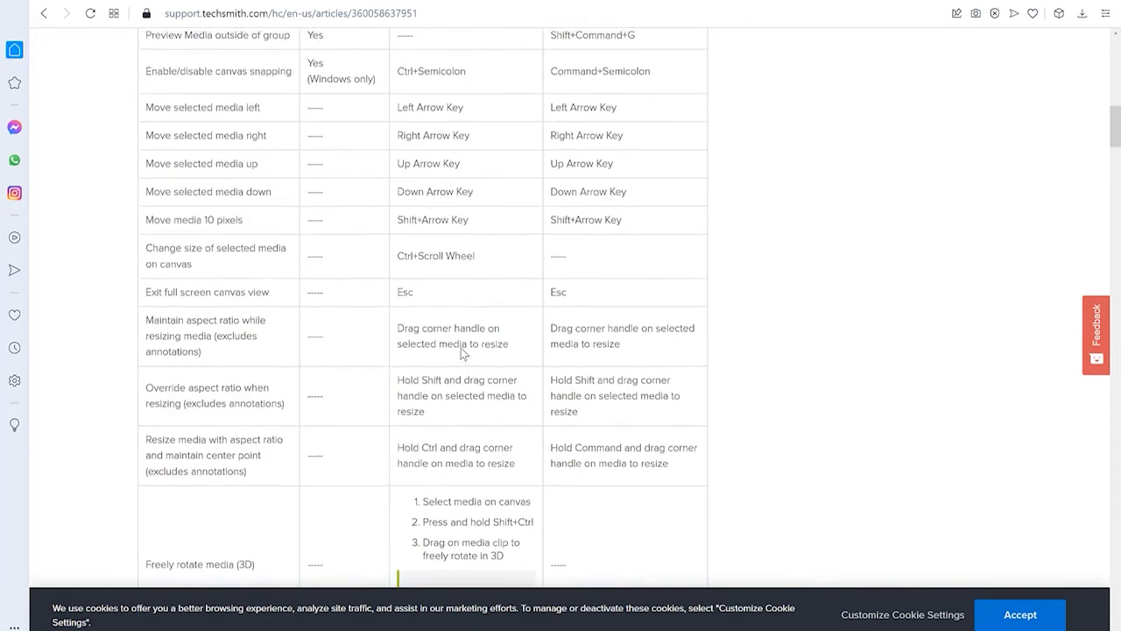
left_click_drag(1115, 123, 1117, 188)
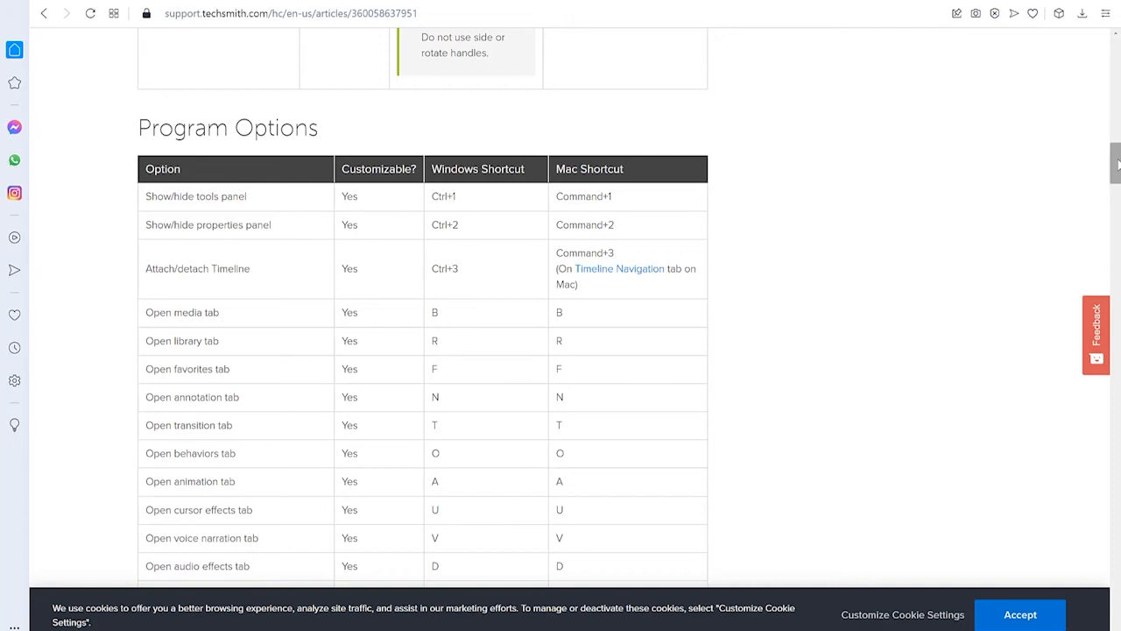
Step: Read through the remaining shortcut tables, from Program Options and Timeline Editing to Captions, Marker and Quiz Options, and Library Options
scroll(1113, 166, "down", 10)
scroll(561, 306, "down", 3)
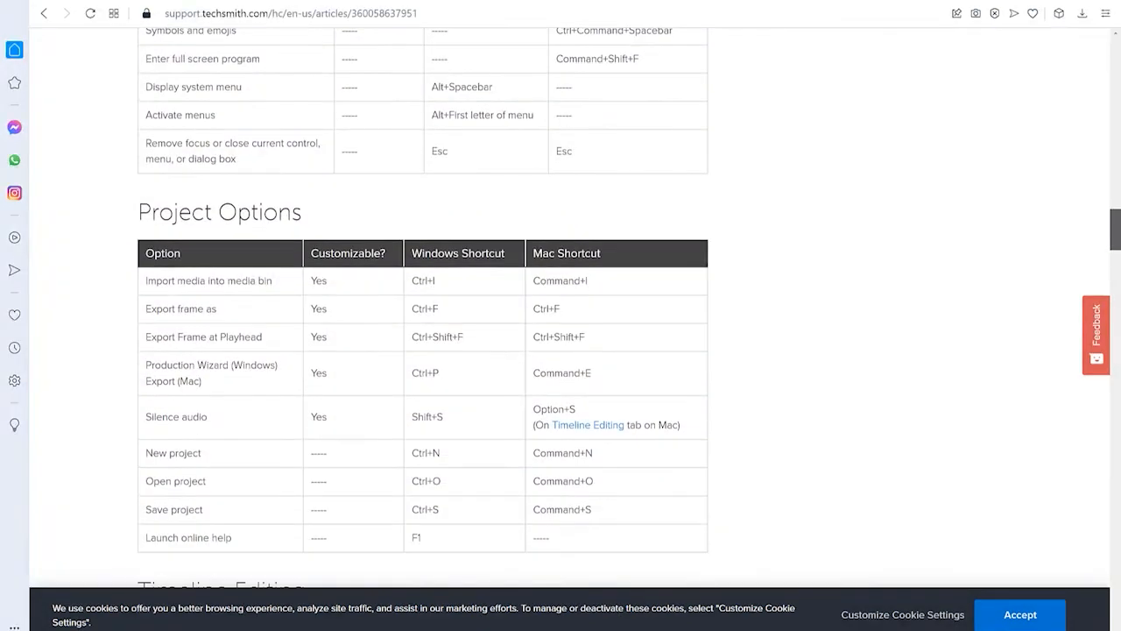
scroll(560, 307, "down", 6)
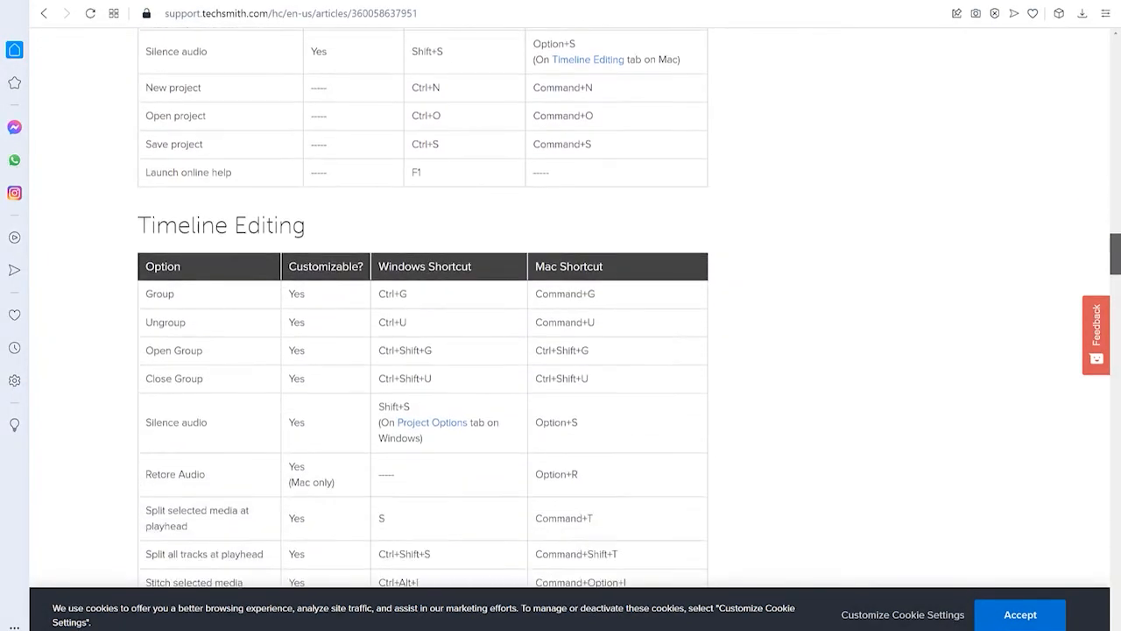
scroll(561, 307, "down", 15)
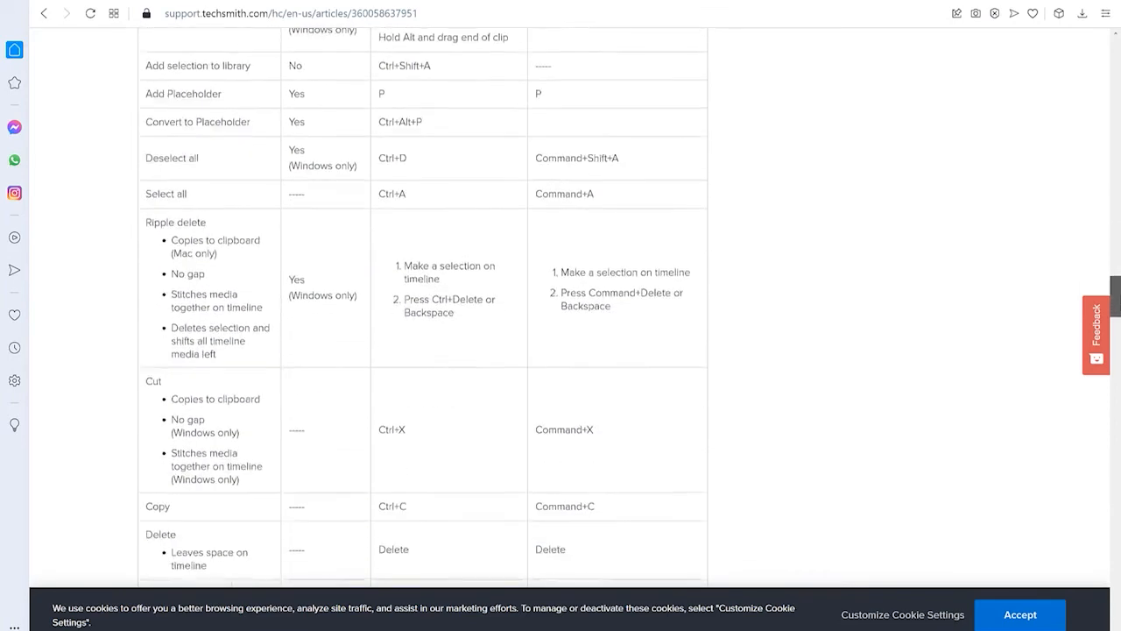
scroll(560, 306, "down", 15)
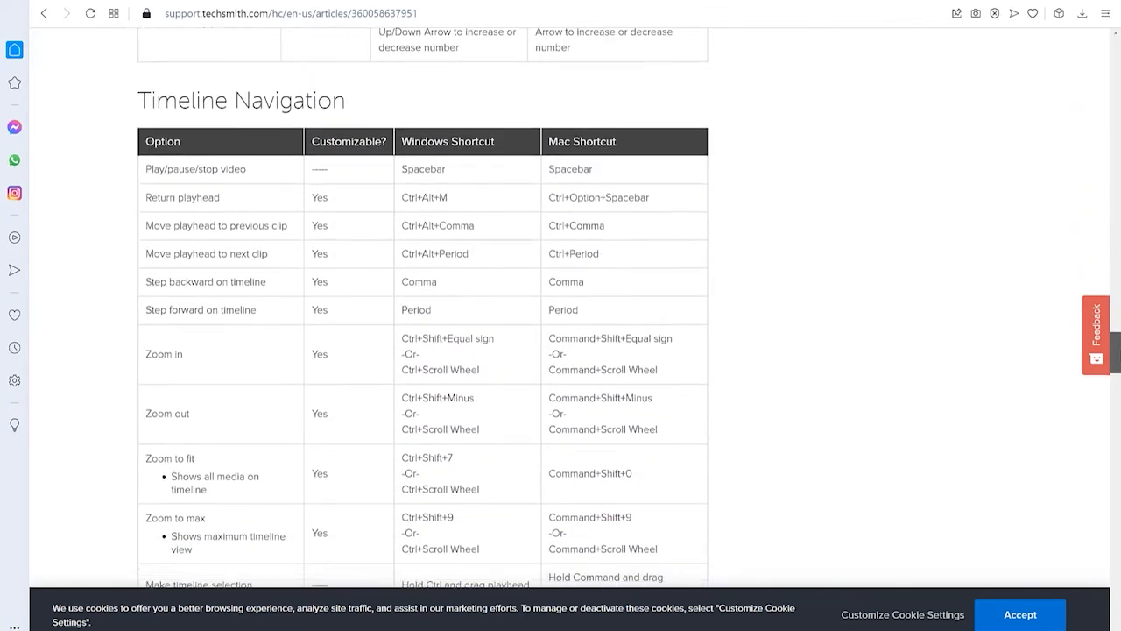
scroll(561, 306, "down", 4)
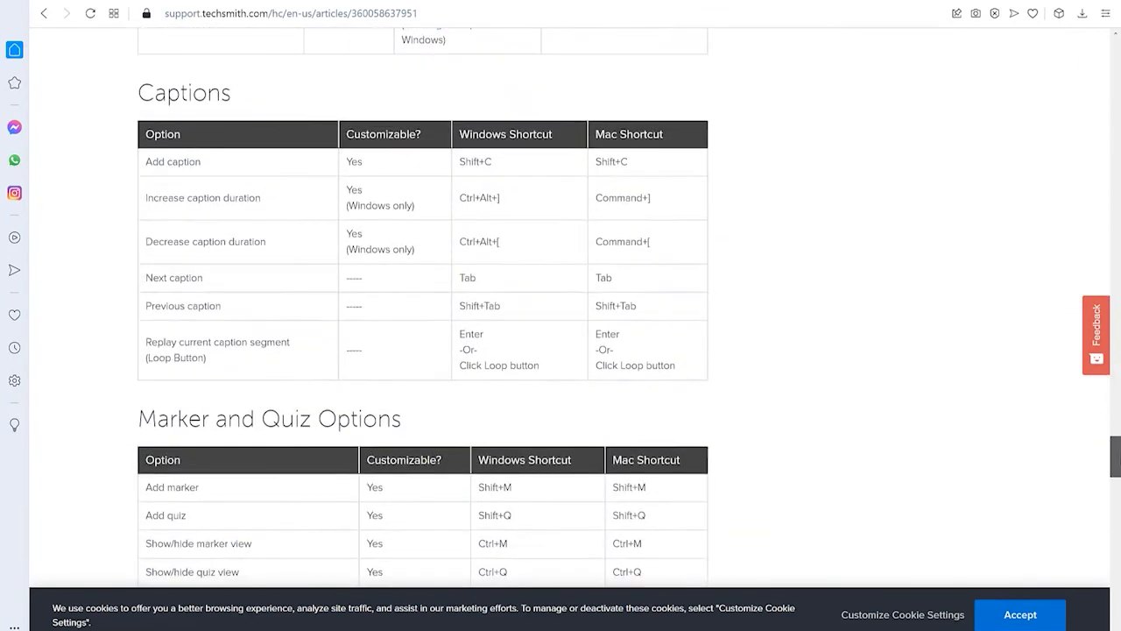
scroll(561, 307, "down", 4)
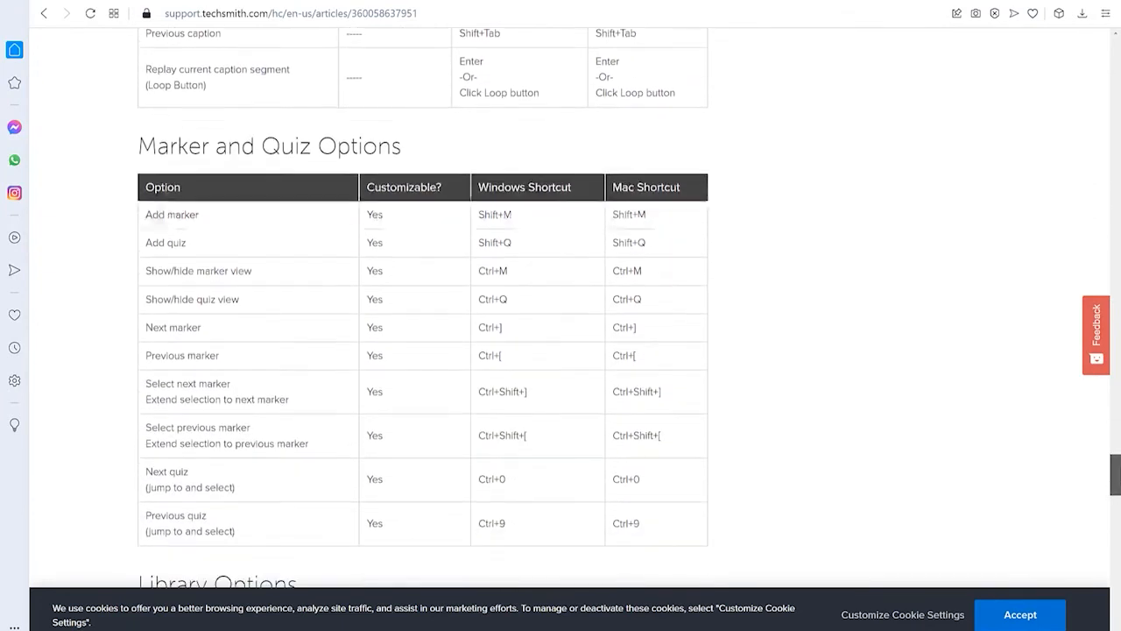
scroll(560, 306, "down", 1)
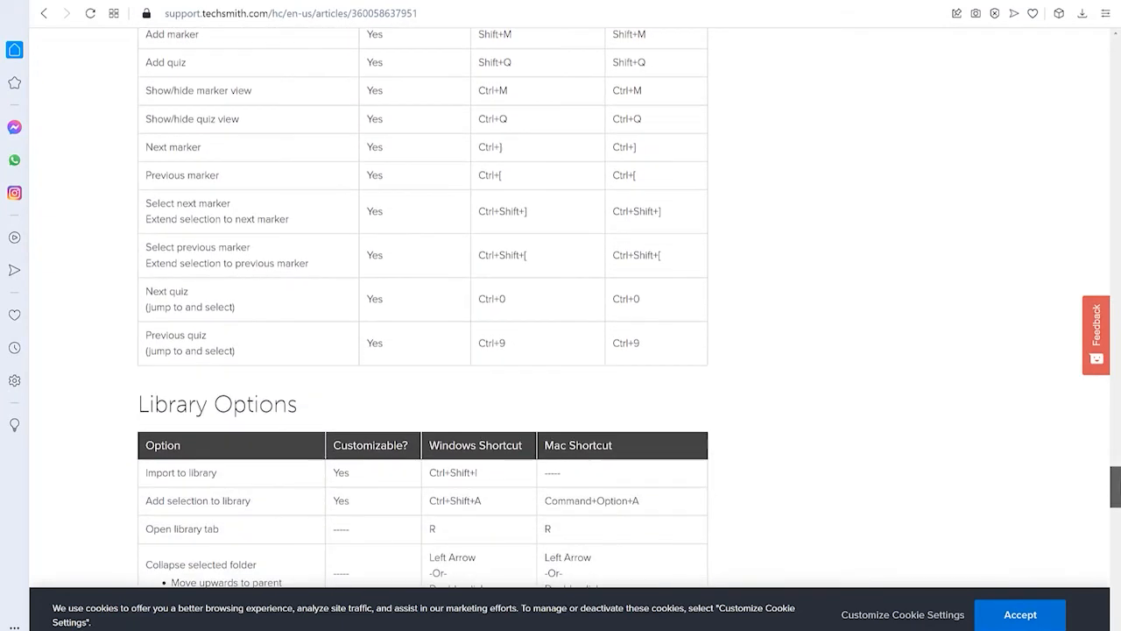
scroll(560, 306, "down", 1)
left_click_drag(1120, 491, 1119, 502)
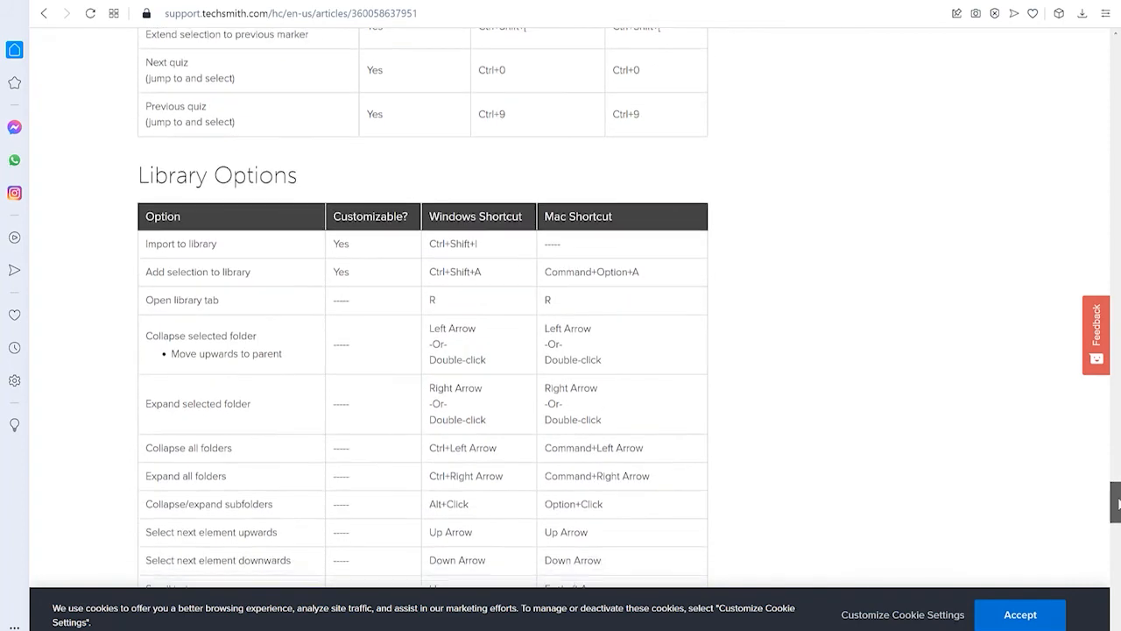
mouse_move(1117, 502)
left_mouse_down()
mouse_move(1118, 524)
mouse_move(1111, 466)
left_mouse_up()
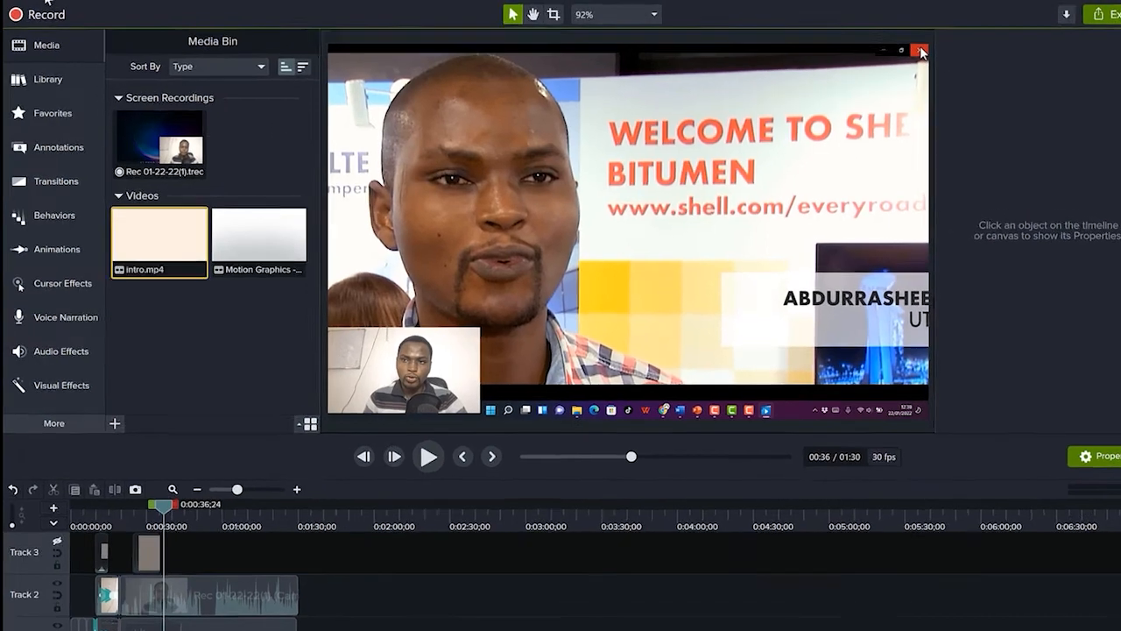
Step: Open the keyboard shortcut settings in the program preferences
left_click(40, 2)
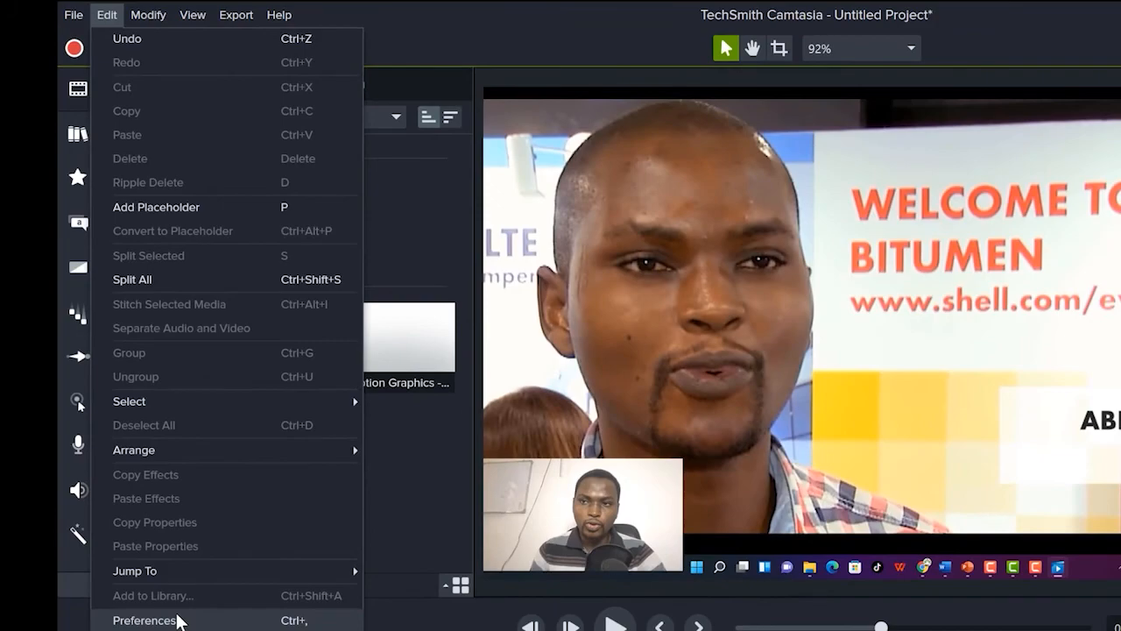
left_click(144, 620)
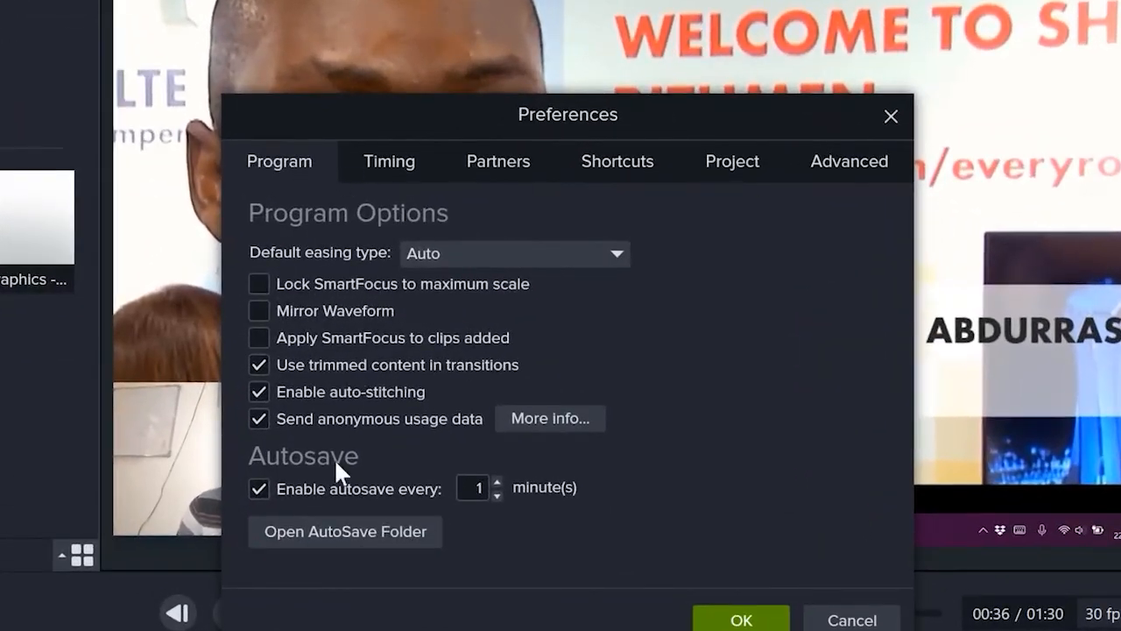
left_click(624, 158)
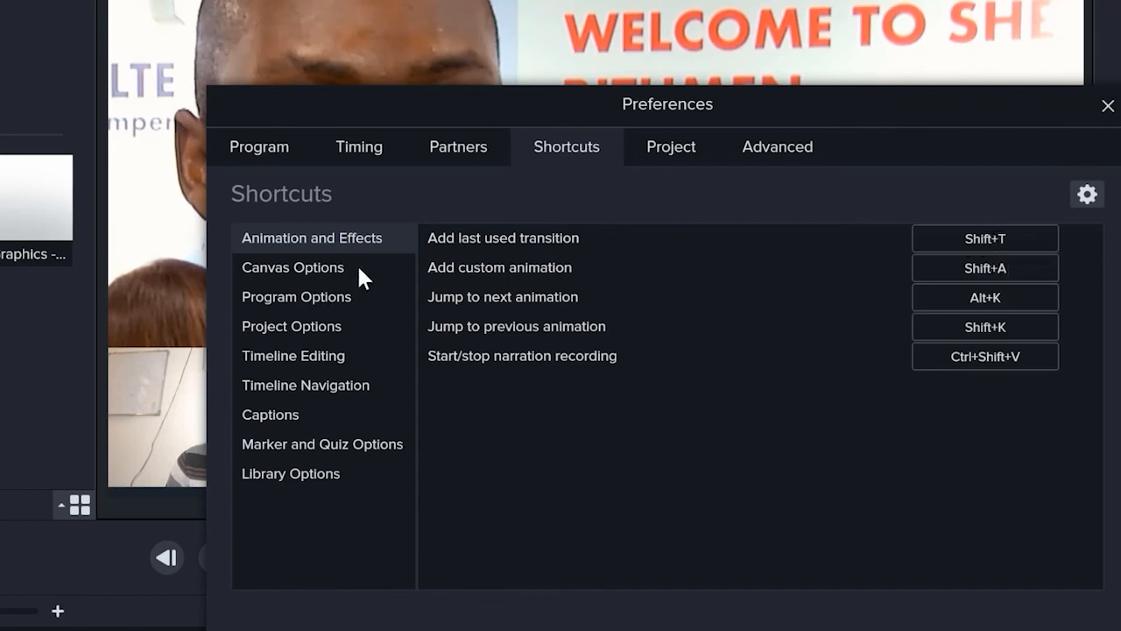
Step: Review the assigned shortcuts in the Canvas Options, Program Options and Project Options categories
left_click(315, 277)
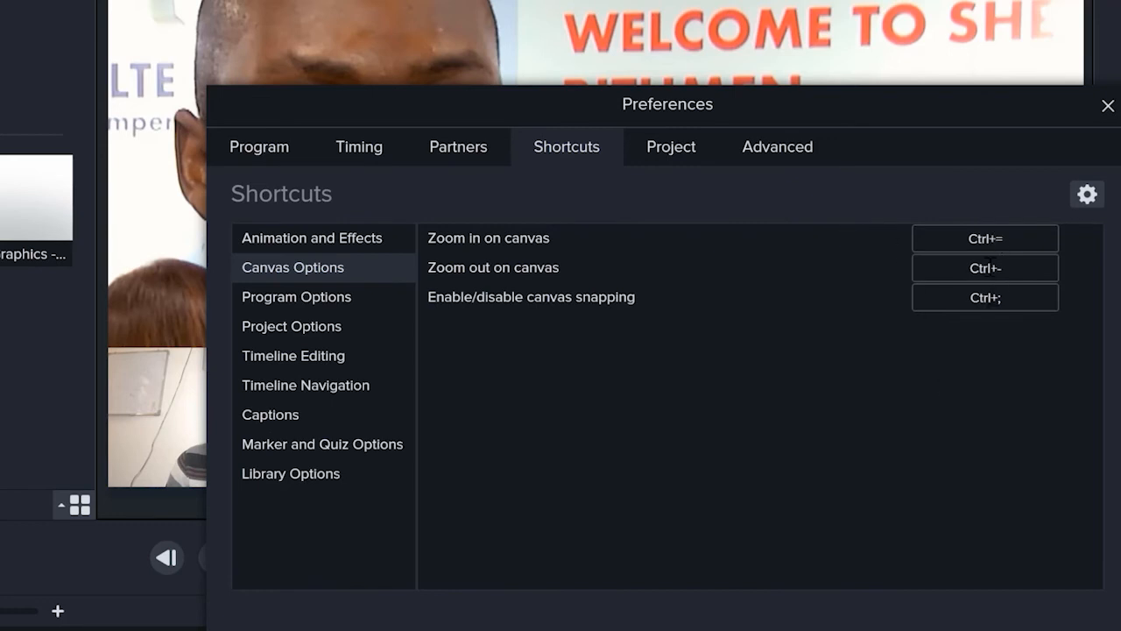
left_click(272, 308)
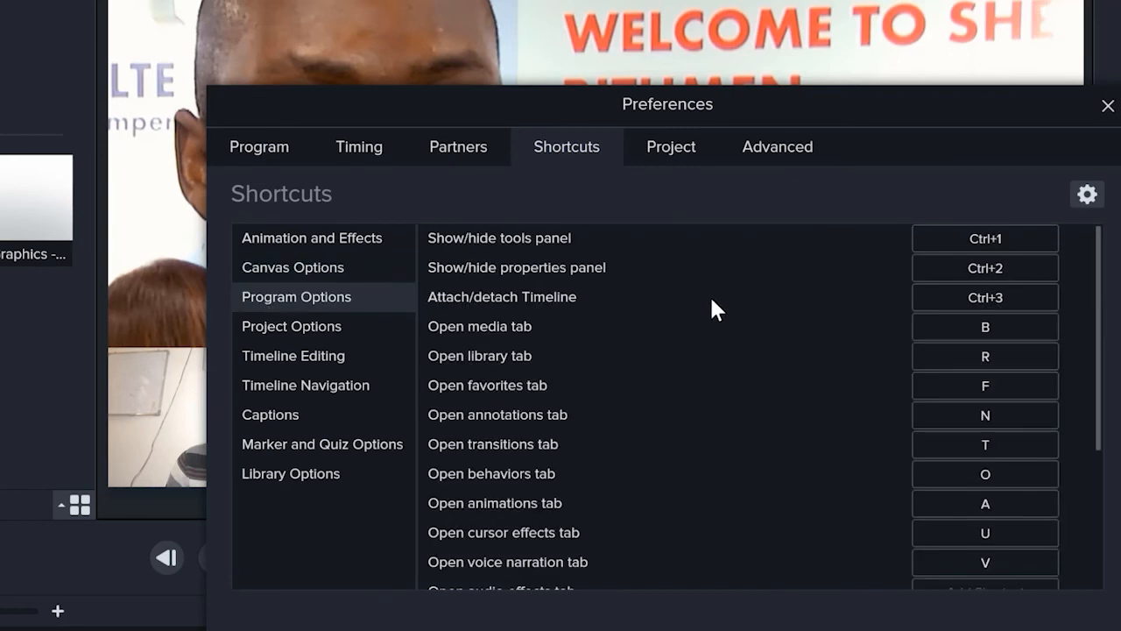
scroll(721, 325, "down", 5)
scroll(707, 382, "up", 5)
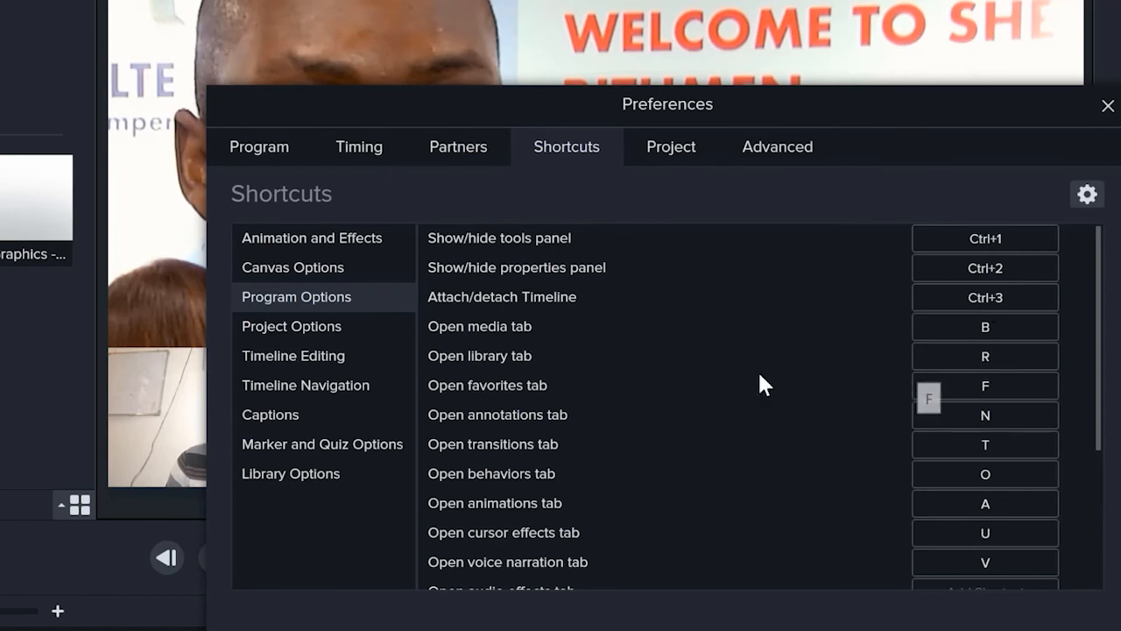
left_click(297, 328)
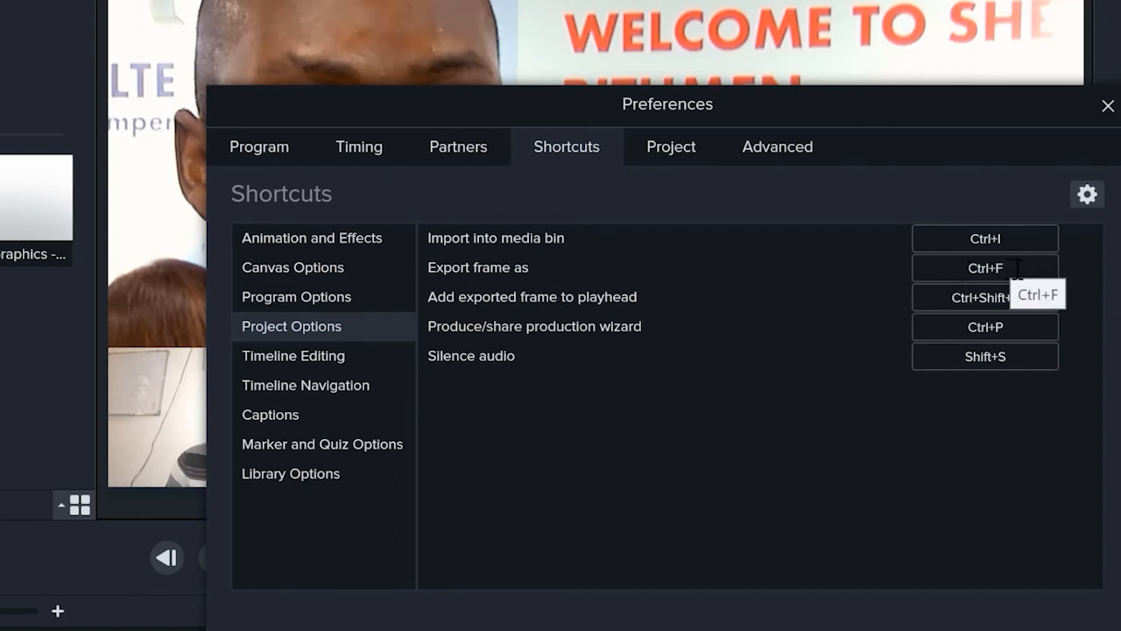
Step: Reassign the Ripple delete shortcut in the Timeline Editing category to F and save the preferences
left_click(352, 355)
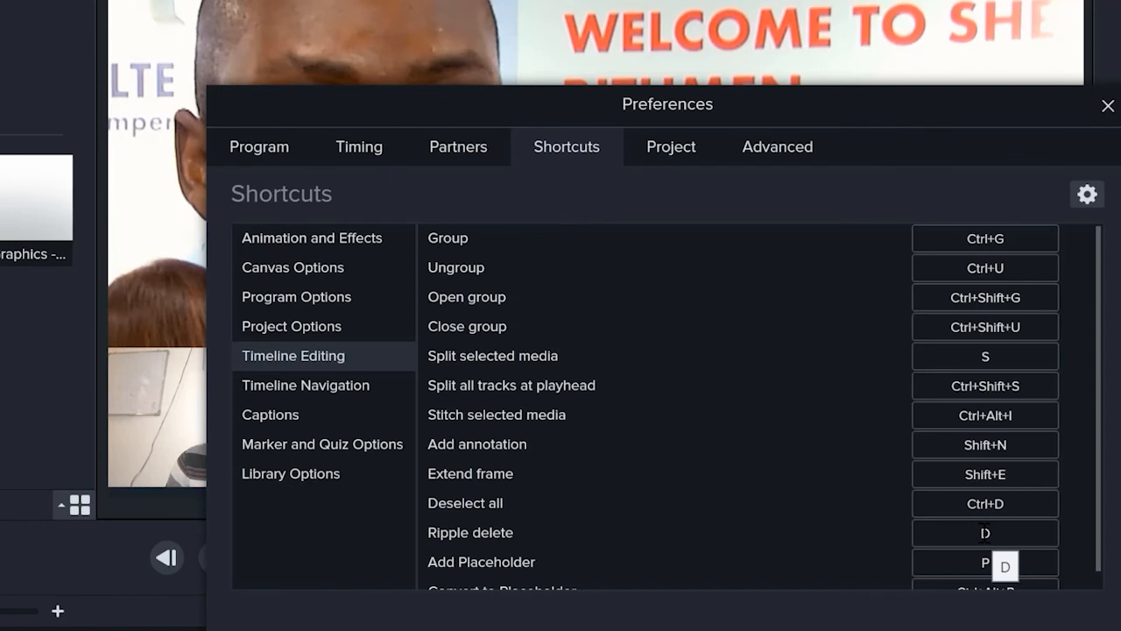
left_click(984, 532)
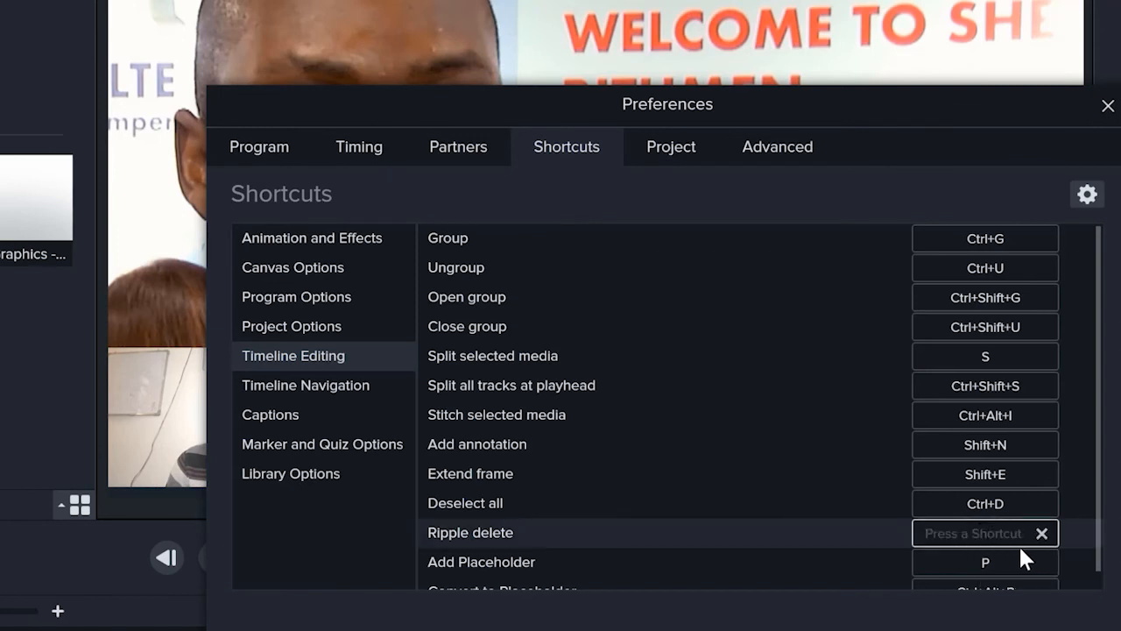
key("d")
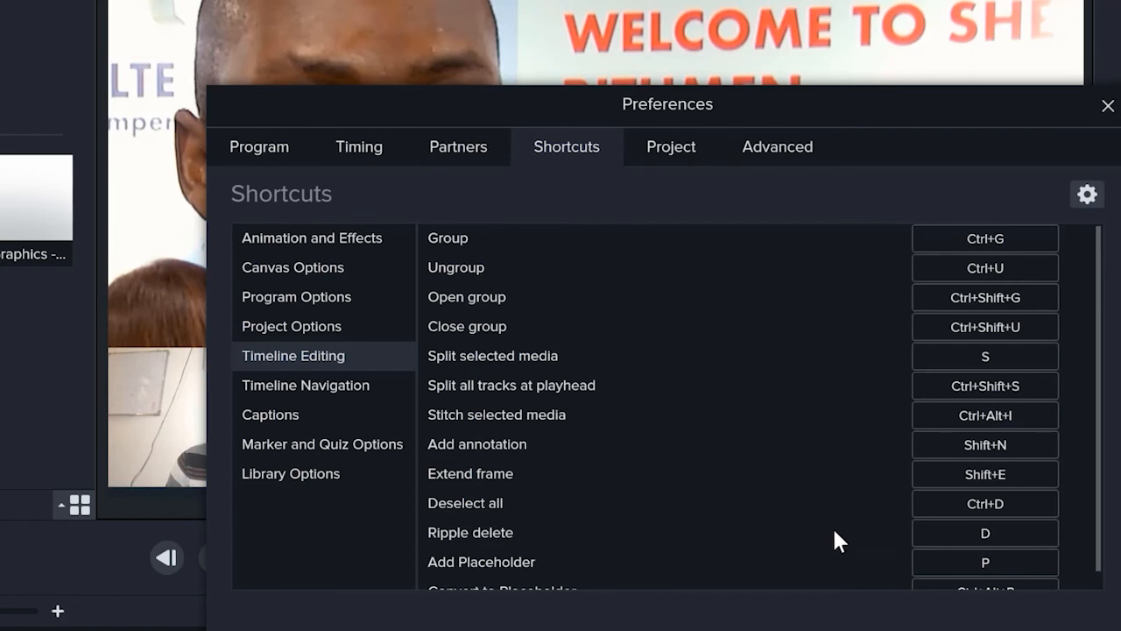
left_click(981, 533)
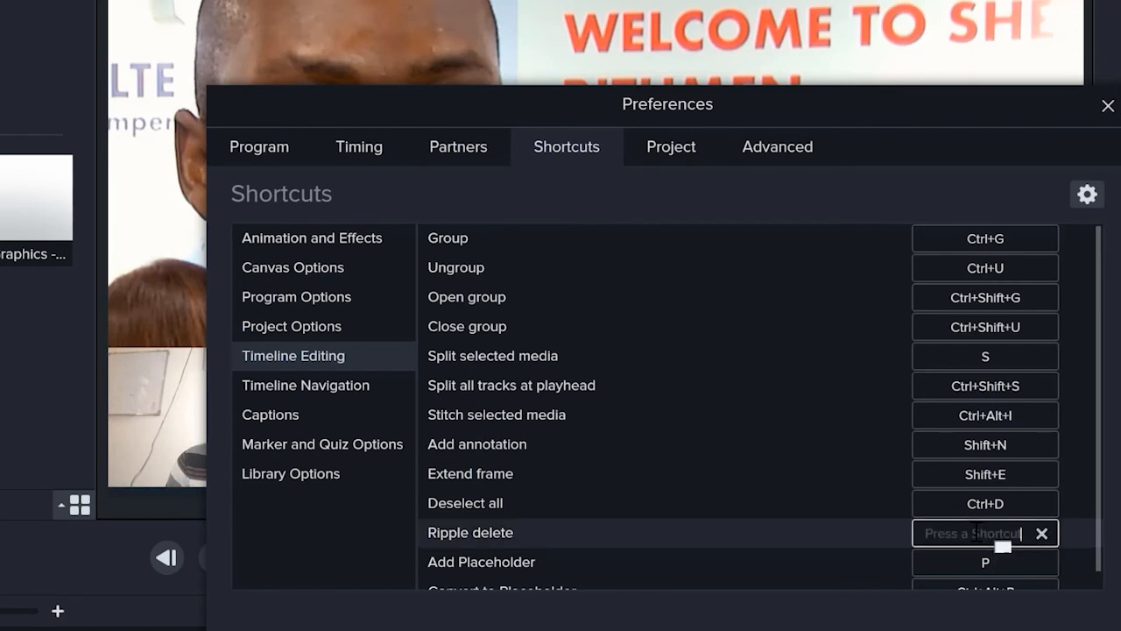
key("f")
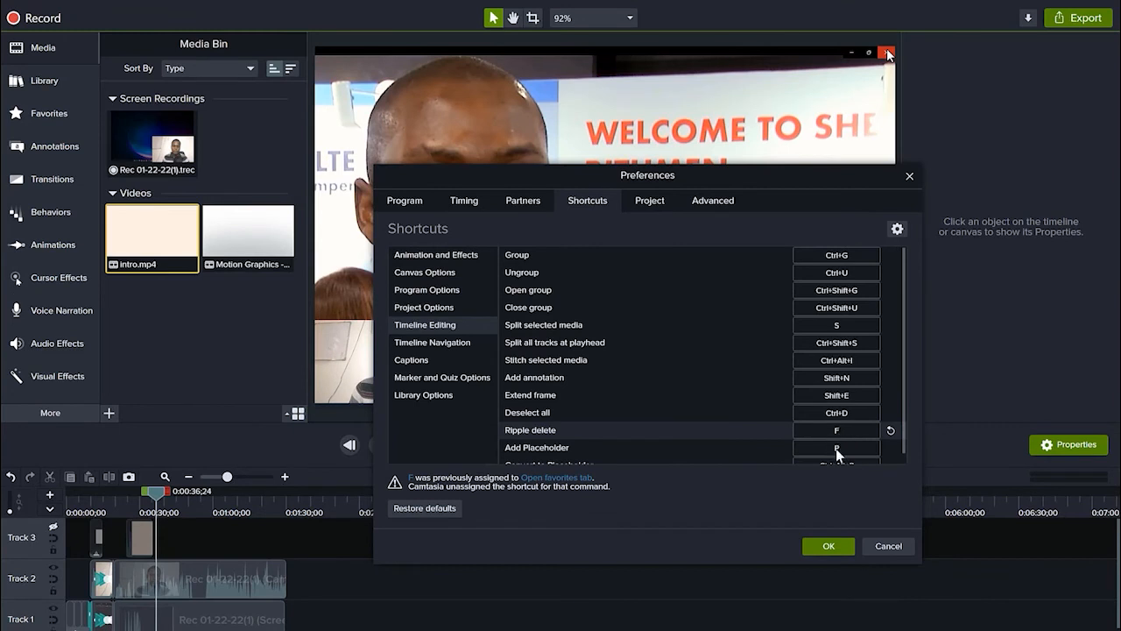
left_click(816, 546)
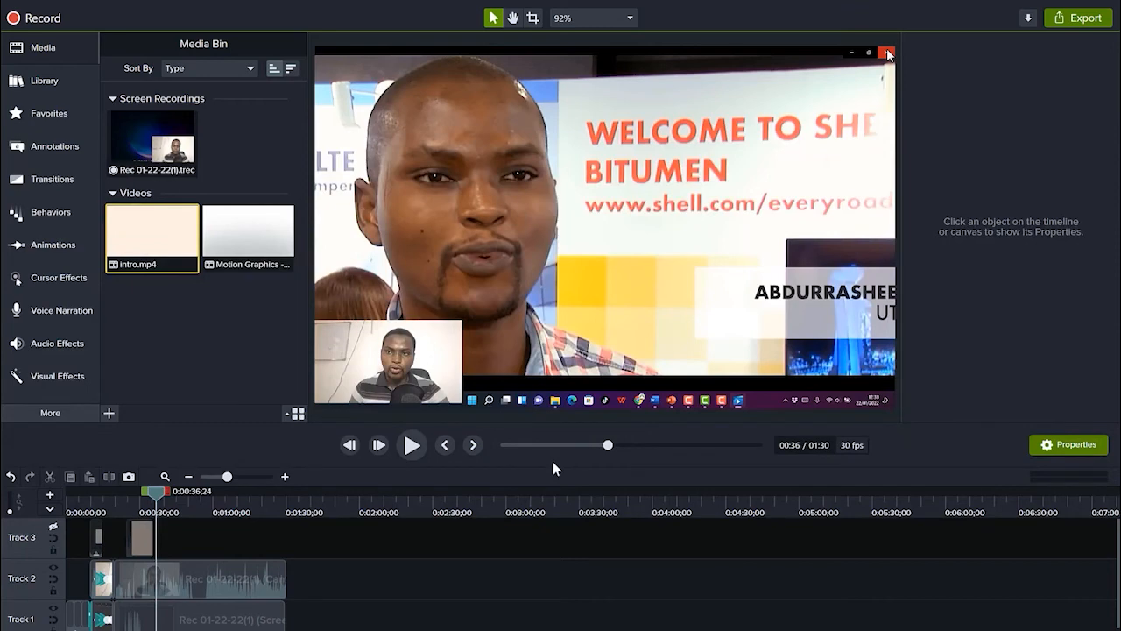
Step: Cut the range from 0:00:35;29 to 0:00:36;16 out of the recording, closing the gap
left_click(284, 476)
left_click(285, 477)
scroll(593, 561, "right", 2)
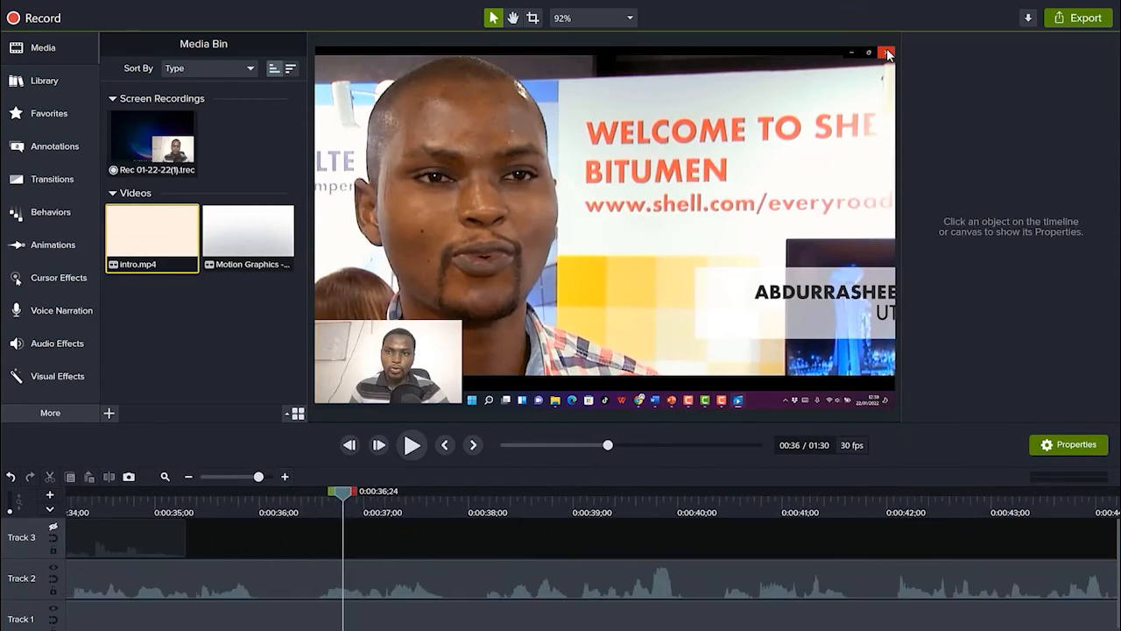
left_click_drag(202, 496, 189, 520)
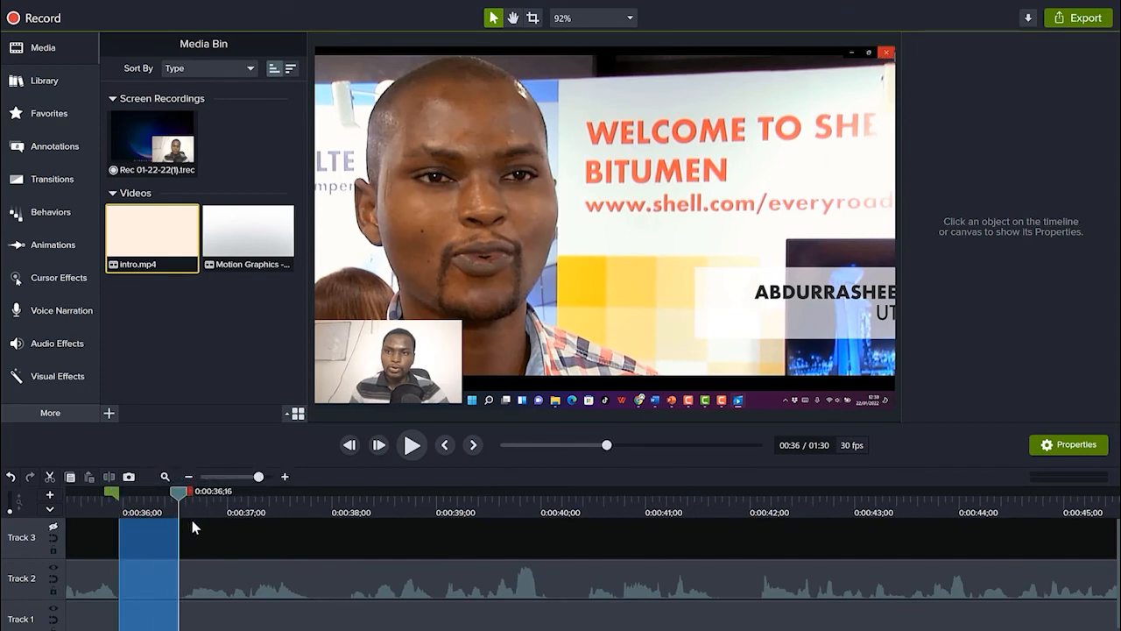
key("ctrl+x")
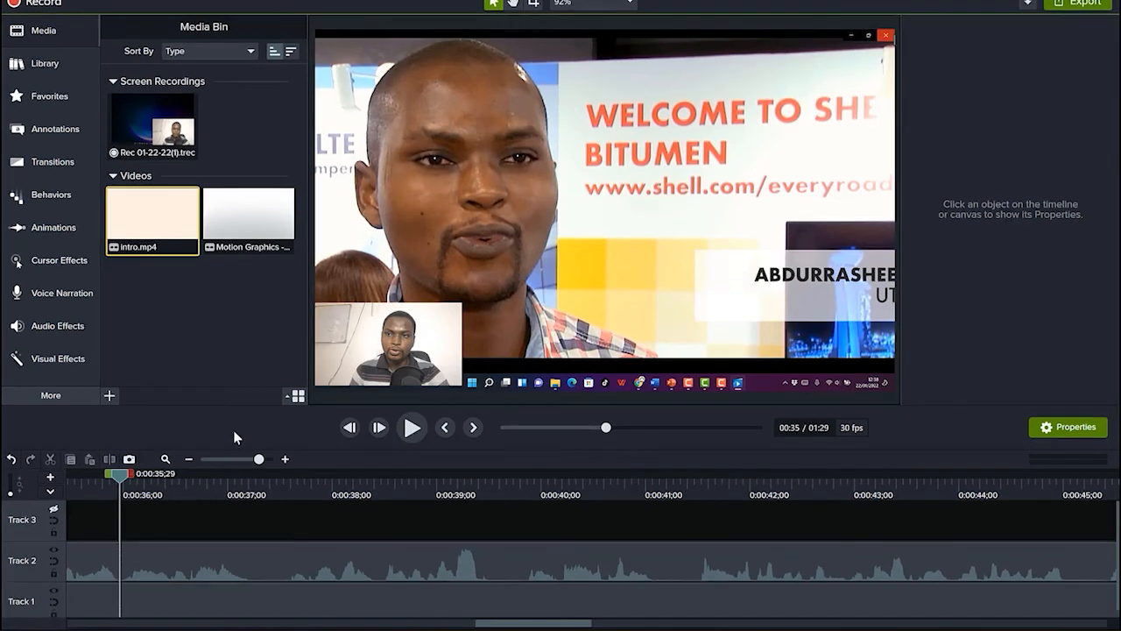
Step: Move the playhead back along the timeline to 0:00:11;28, within the welcome callout
left_click_drag(120, 475, 50, 516)
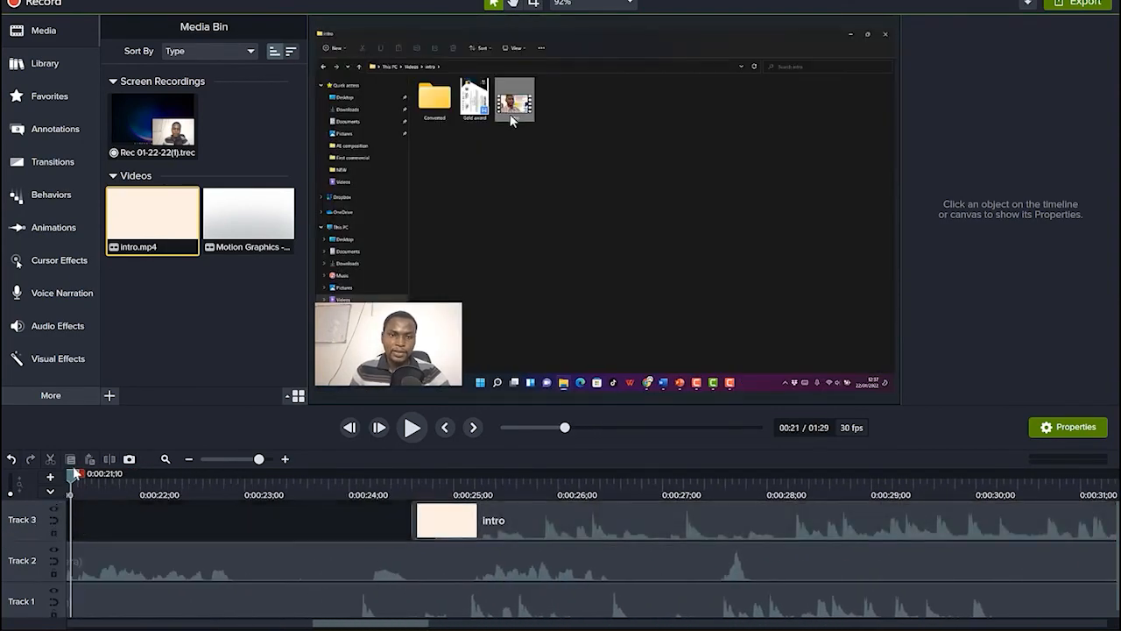
left_click_drag(72, 480, 1017, 571)
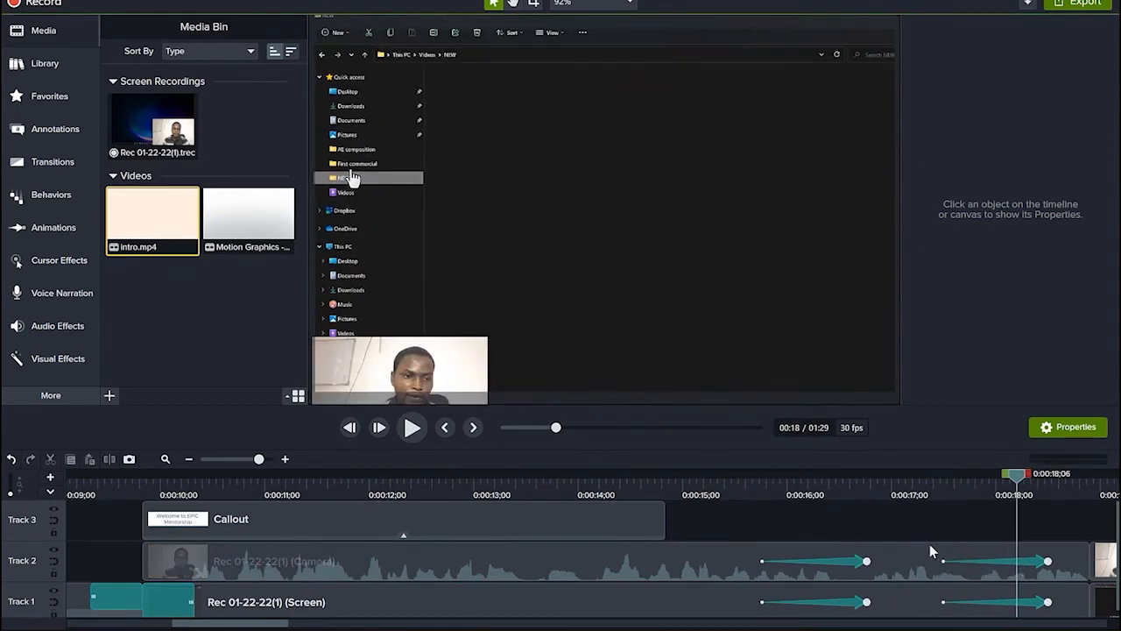
left_click_drag(1014, 477, 356, 624)
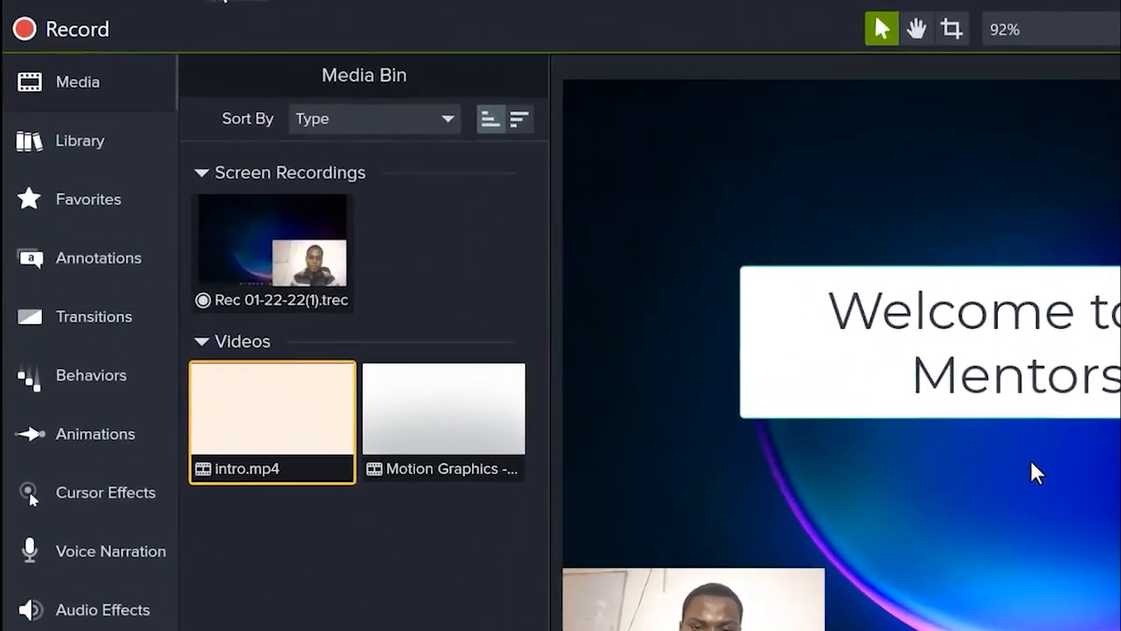
Step: Start exporting the video to a local file with the MP4 only (up to 1080p) preset
left_click(219, 0)
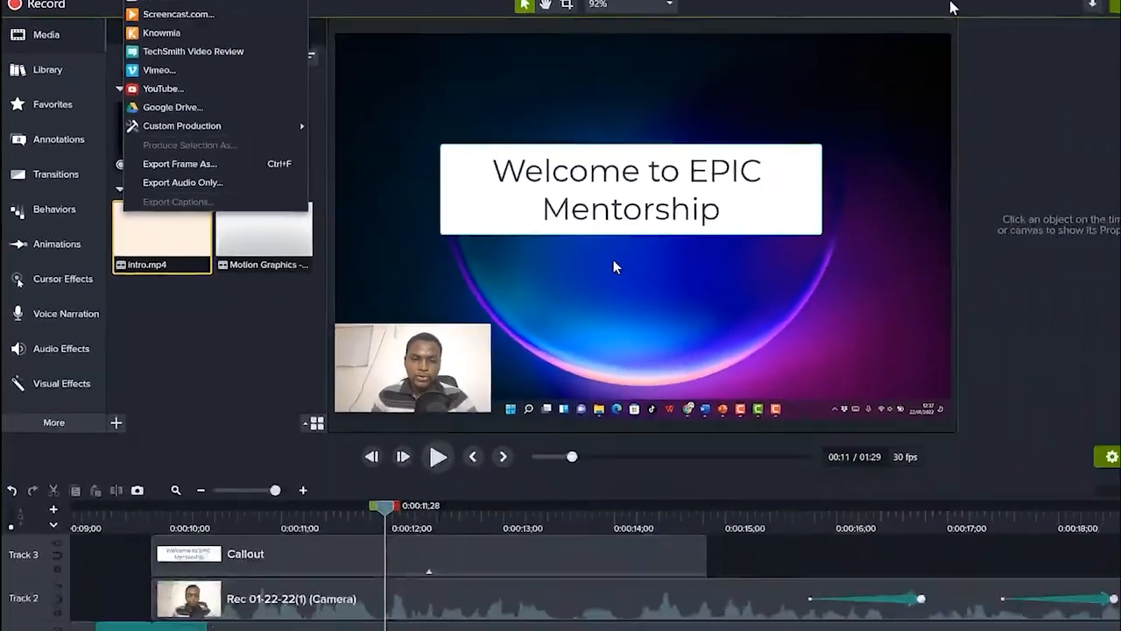
left_click(1074, 17)
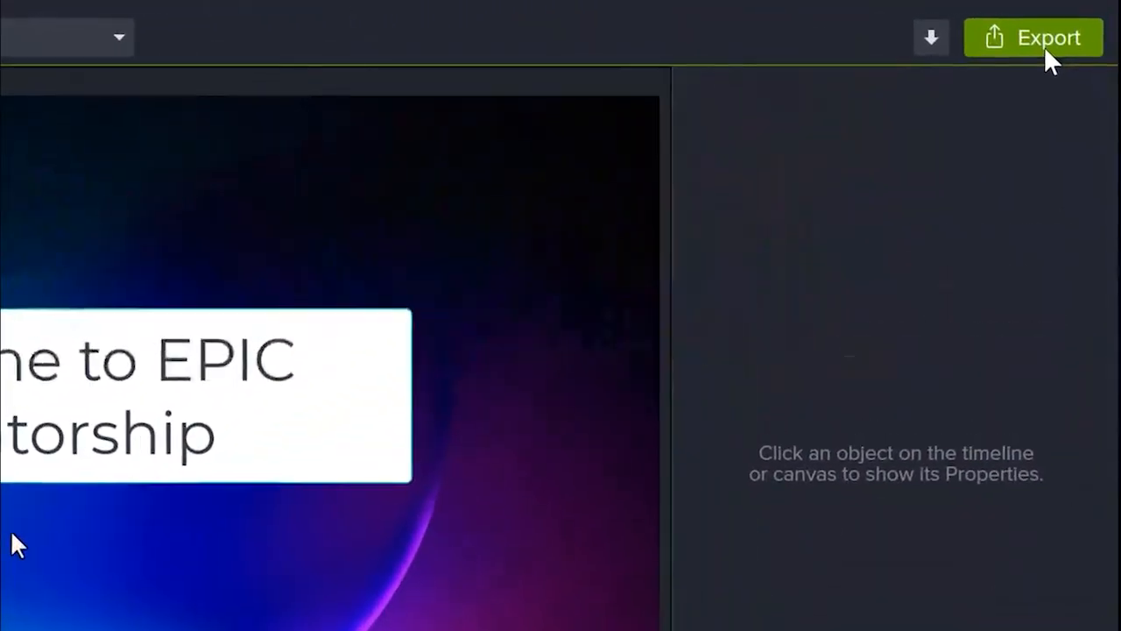
left_click(1075, 21)
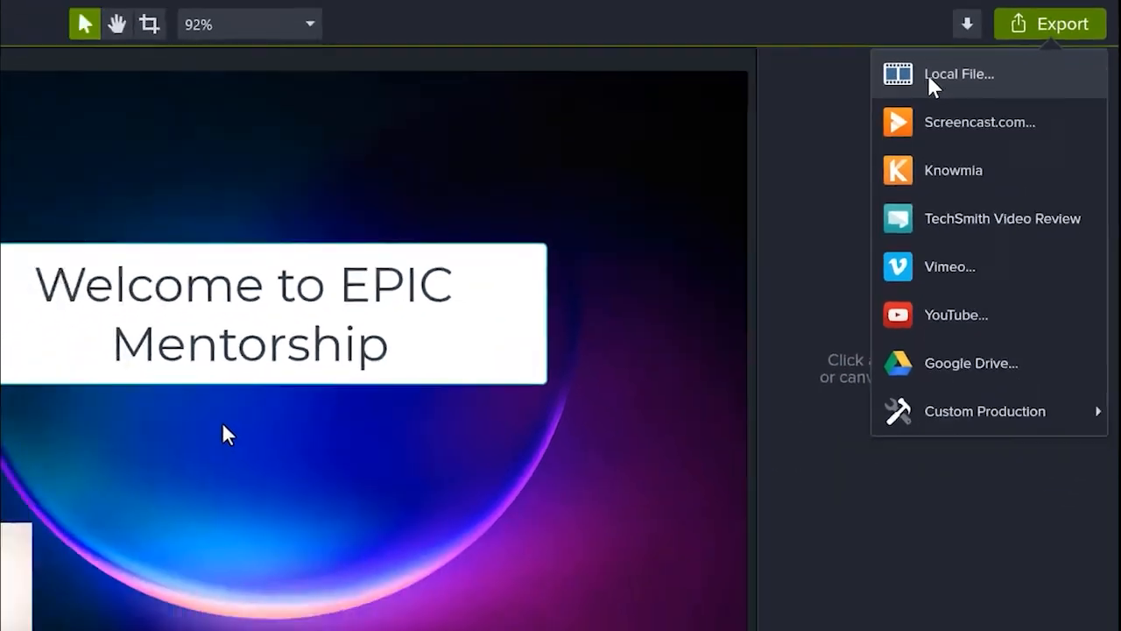
left_click(928, 75)
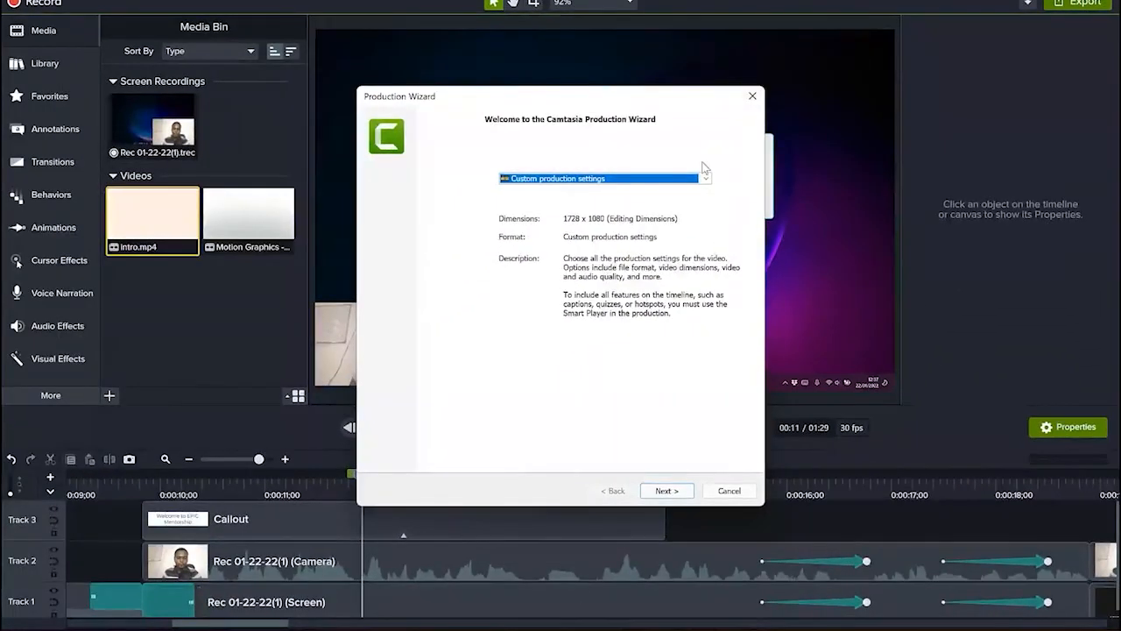
left_click(704, 175)
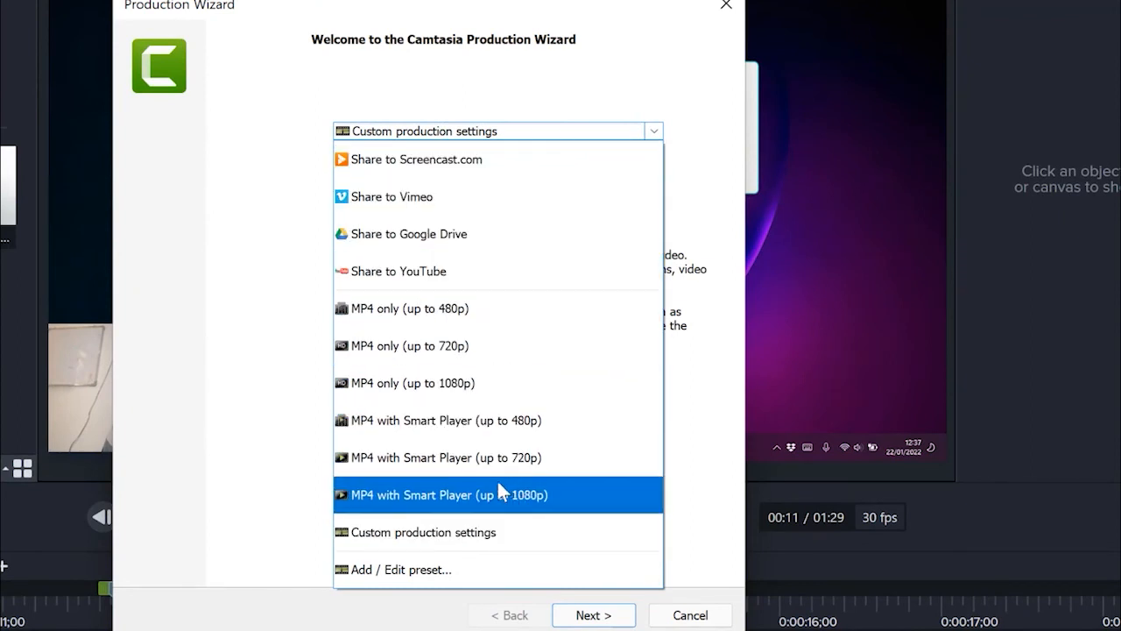
left_click(458, 389)
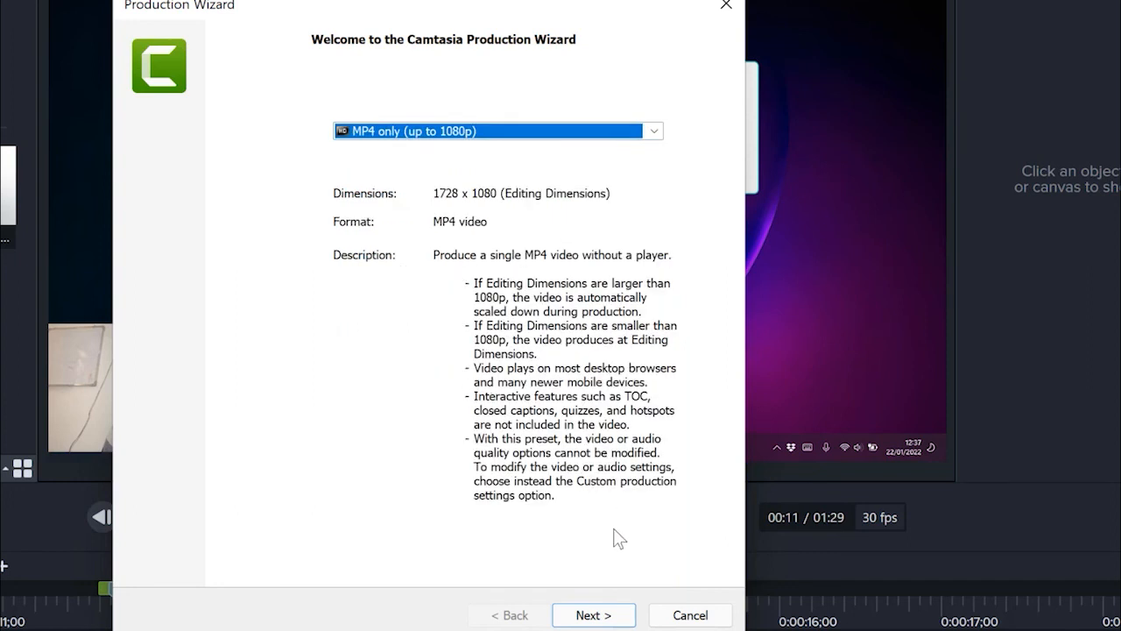
left_click(592, 615)
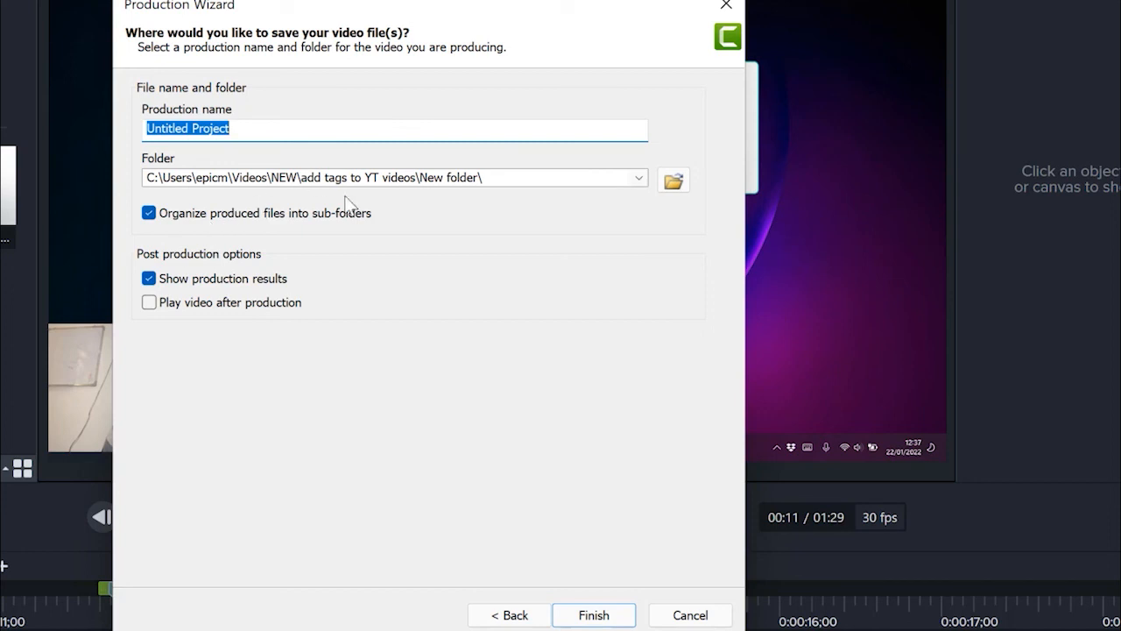
Step: Name the production Demo 1 and set its save location to Videos > NEW > Camtasia for beginners
type("I")
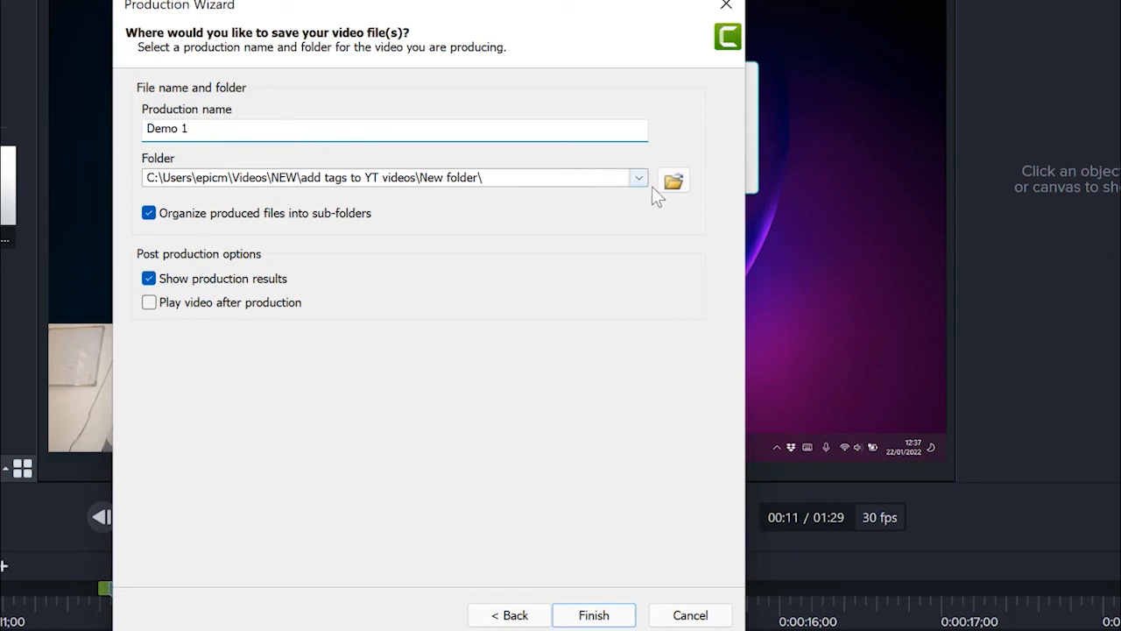
left_click(674, 181)
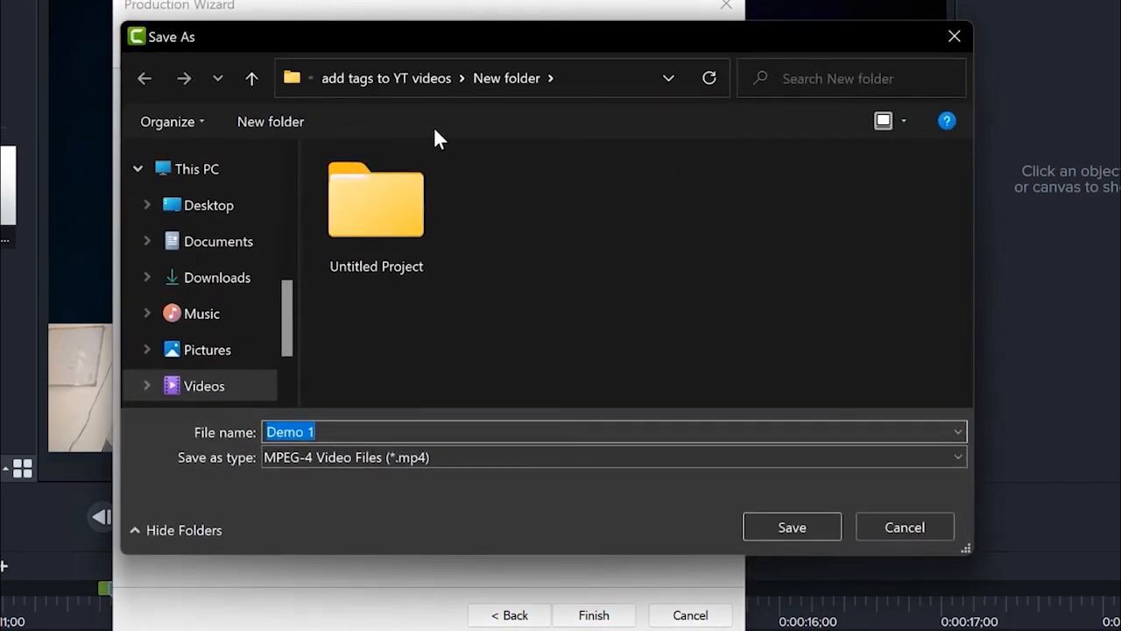
left_click(343, 82)
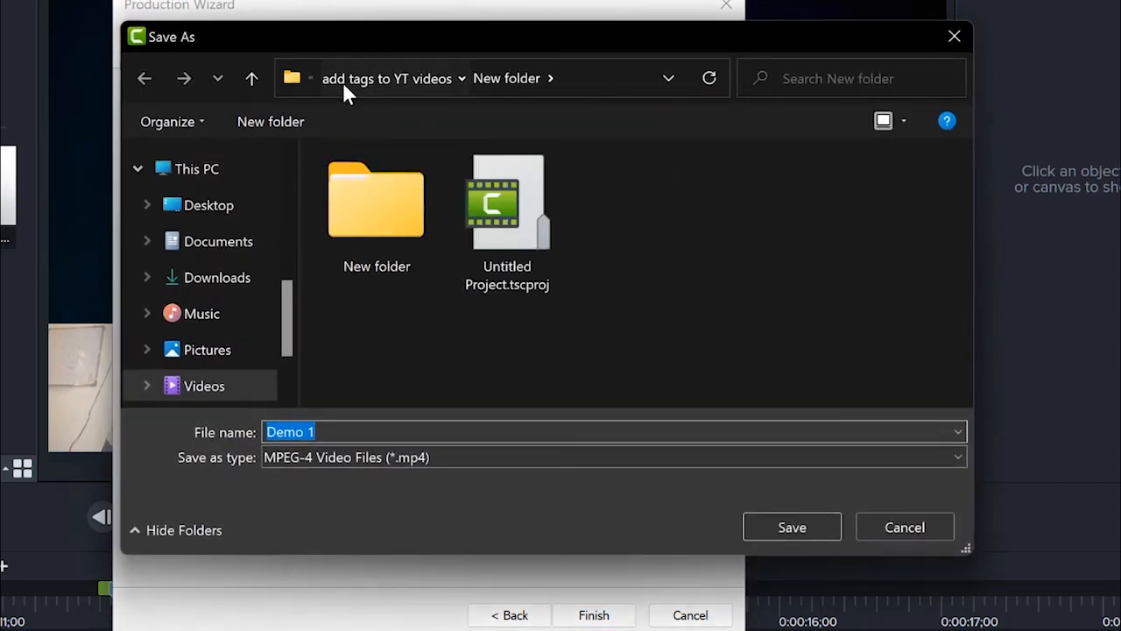
left_click(394, 83)
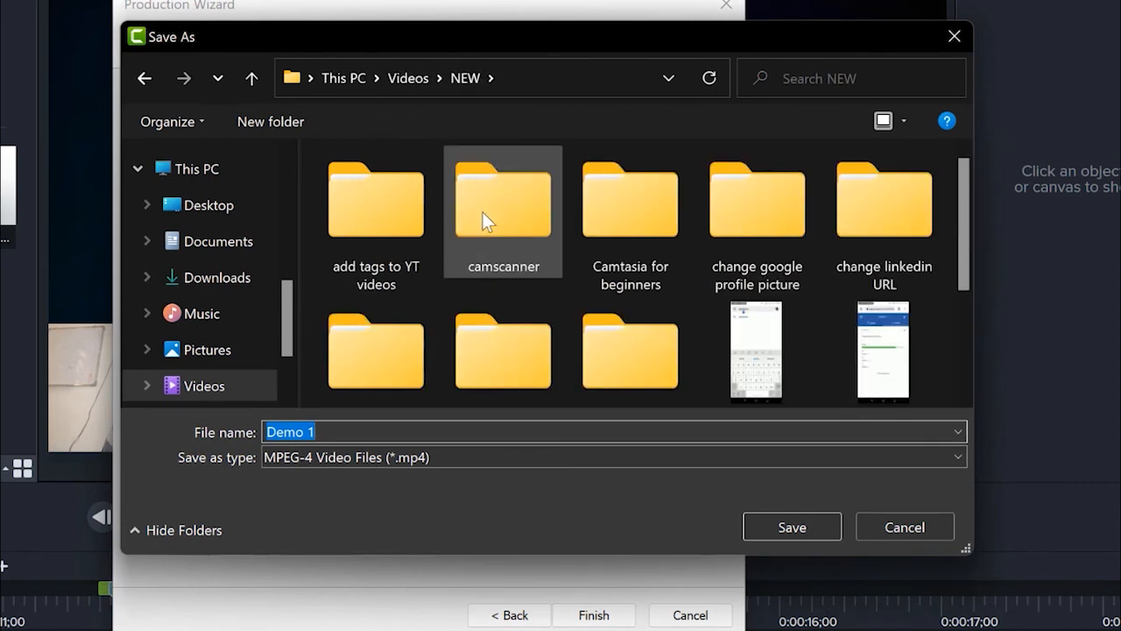
left_click(501, 306)
key("Up")
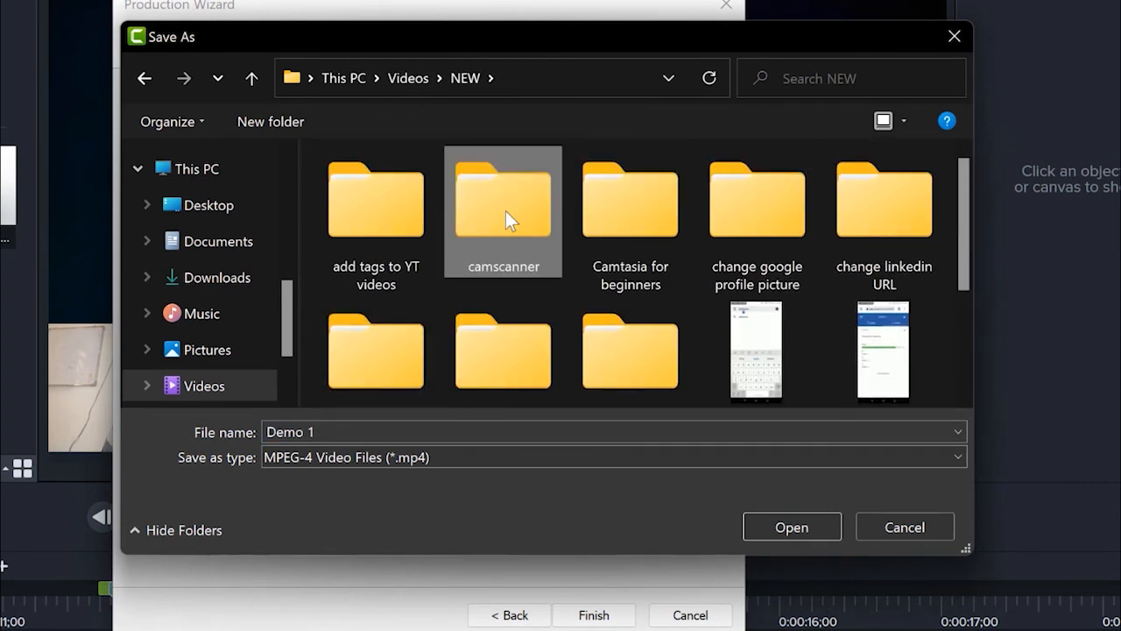
double_click(584, 238)
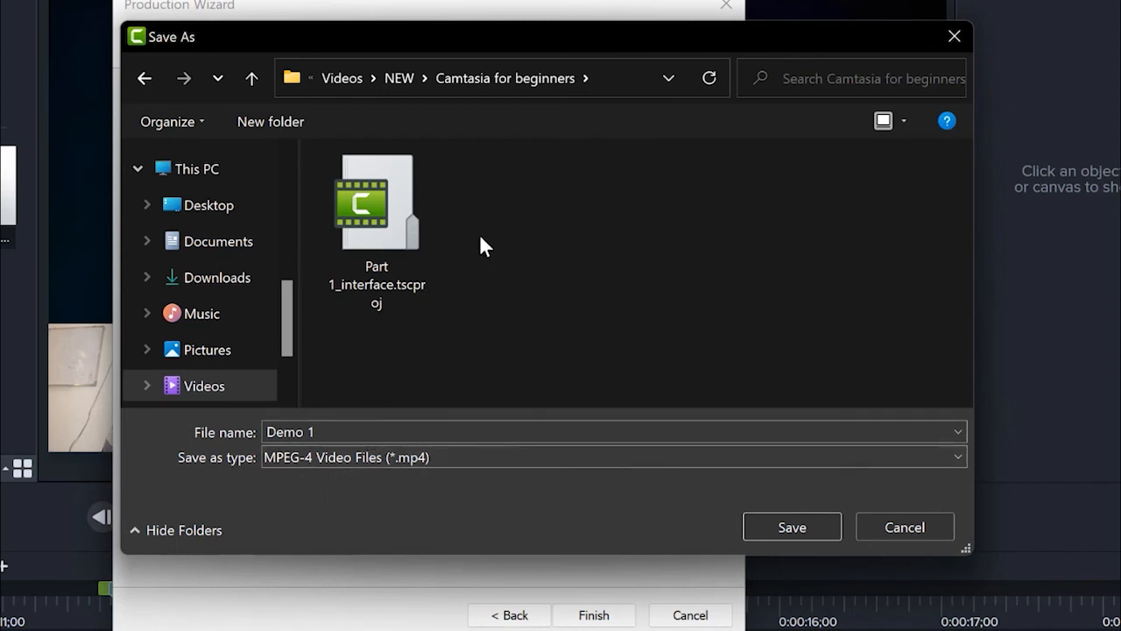
left_click(784, 529)
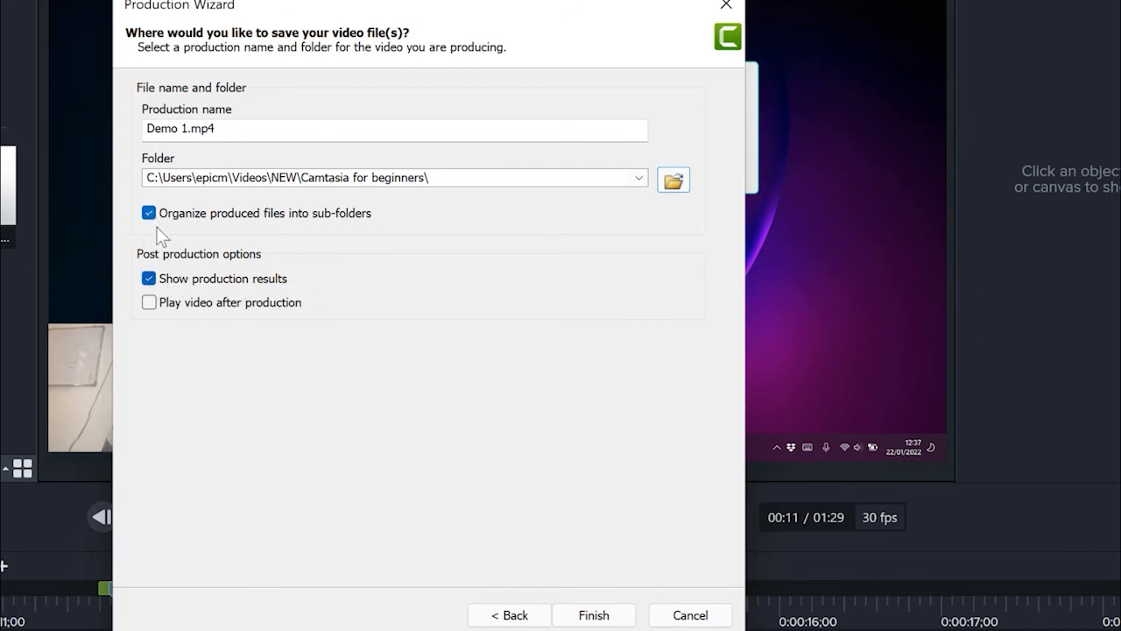
Step: Enable playing the video after production, produce the MP4, and close the playback and production results
left_click(150, 302)
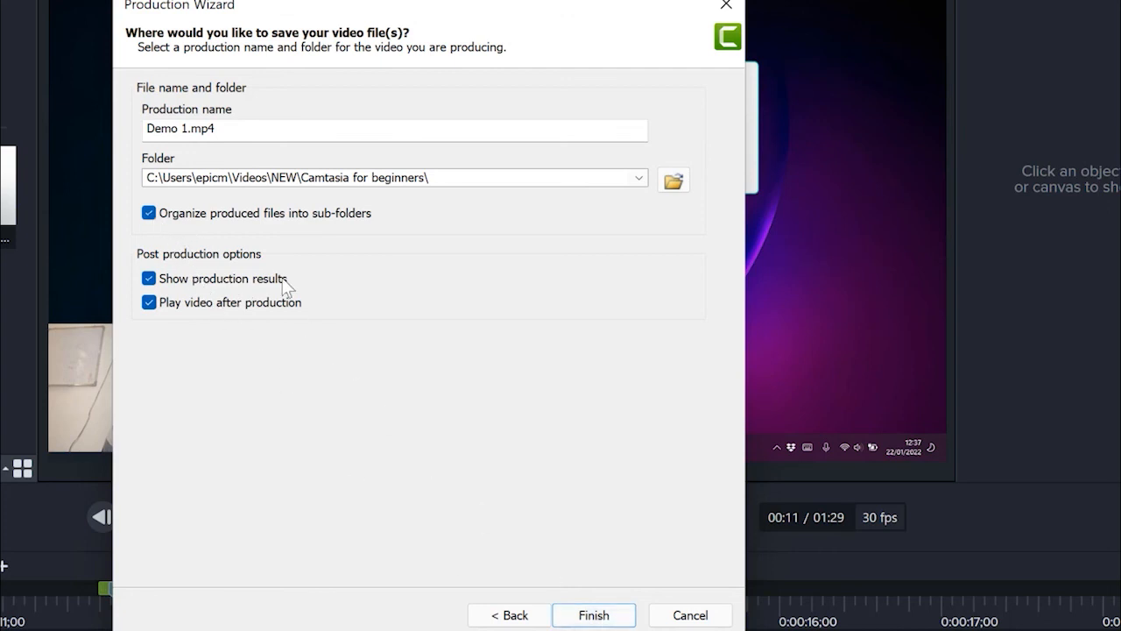
left_click(593, 615)
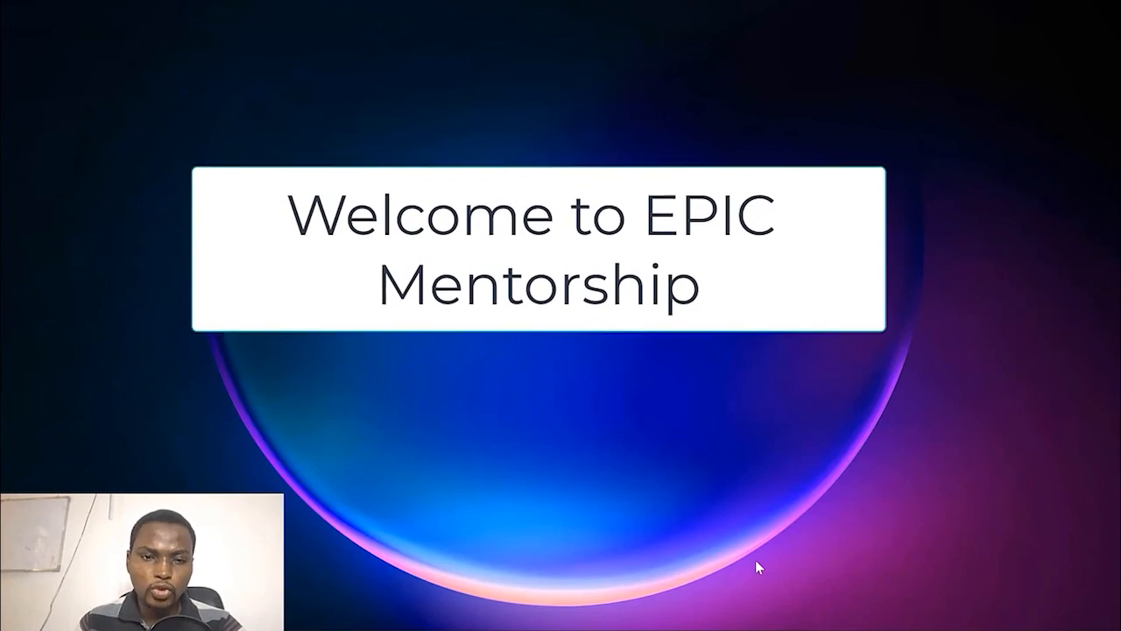
left_click(559, 624)
key("Escape")
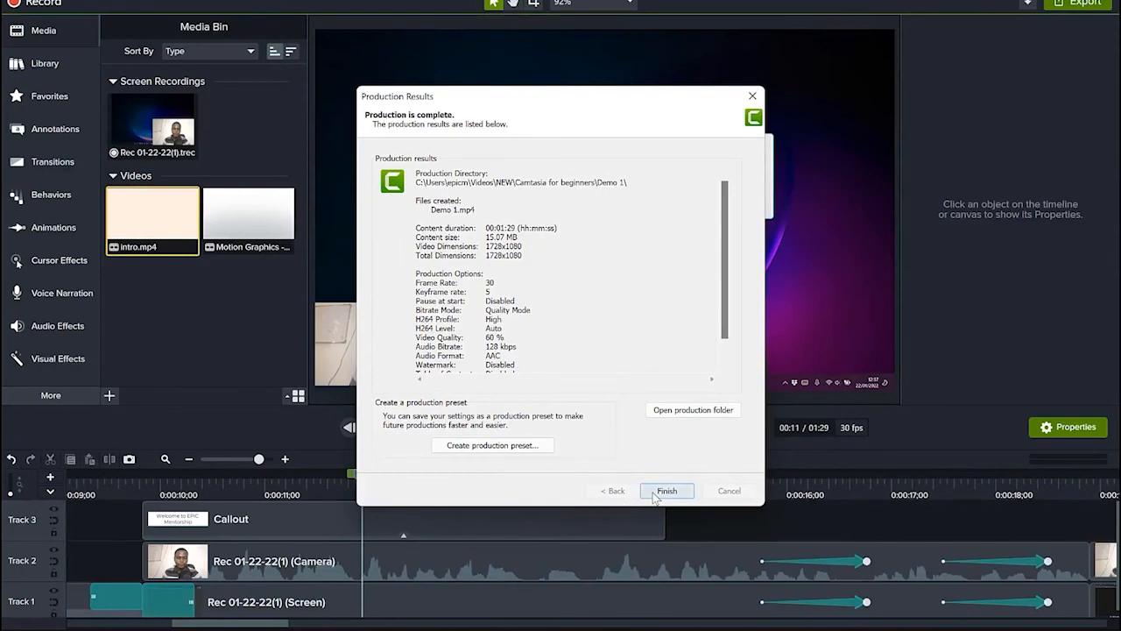
left_click(665, 490)
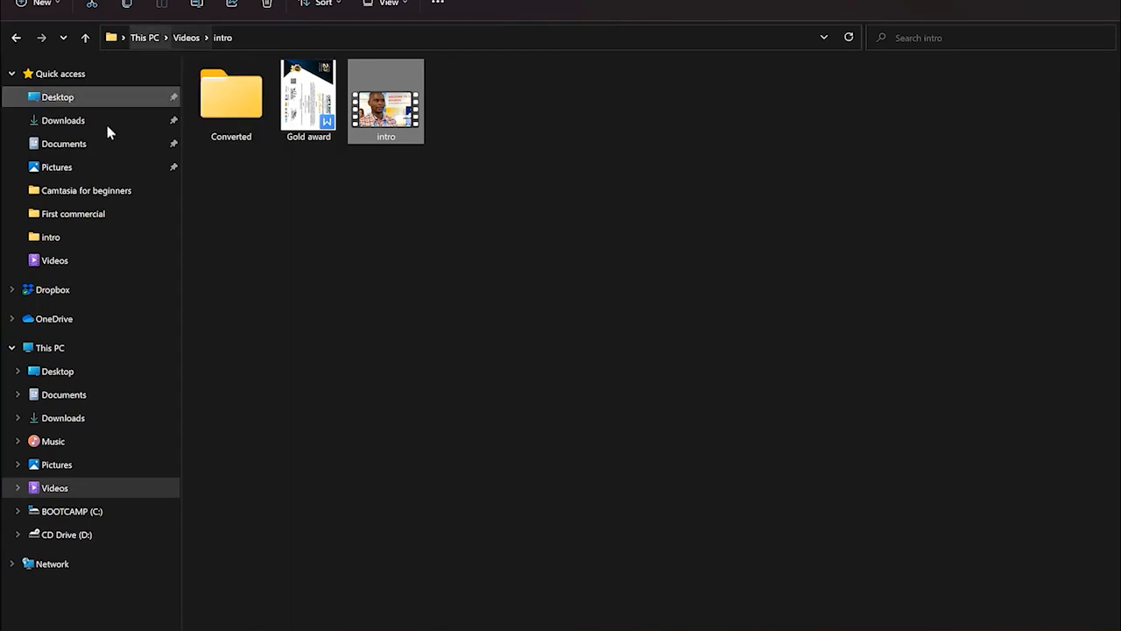
Step: Switch to File Explorer and open the exported Demo 1 folder inside Videos > NEW > Camtasia for beginners
left_click(55, 259)
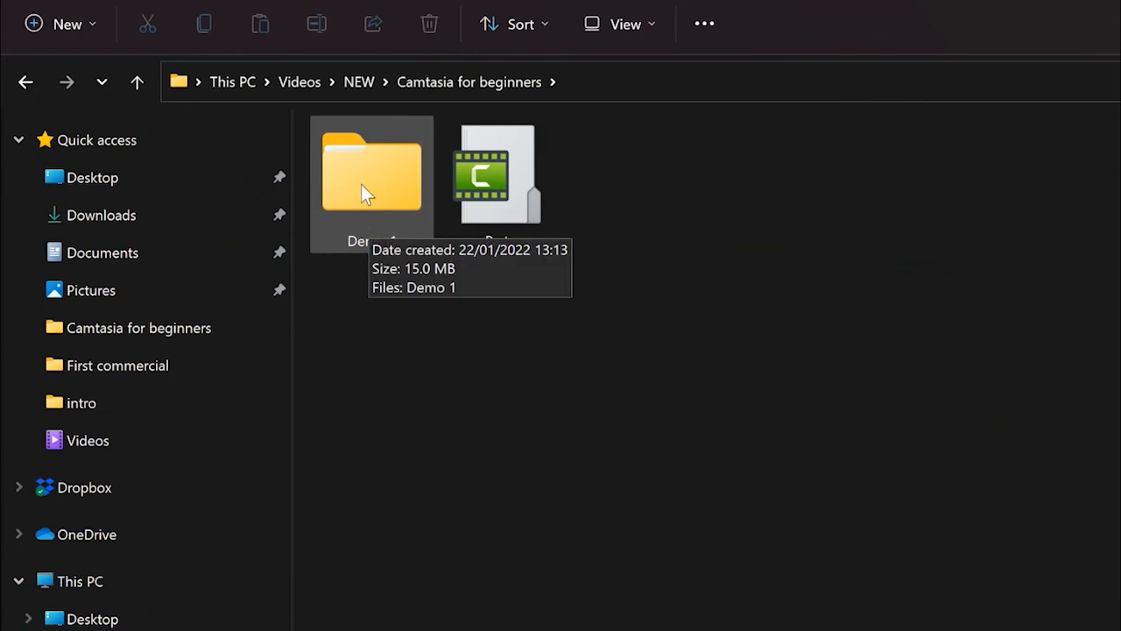
double_click(361, 177)
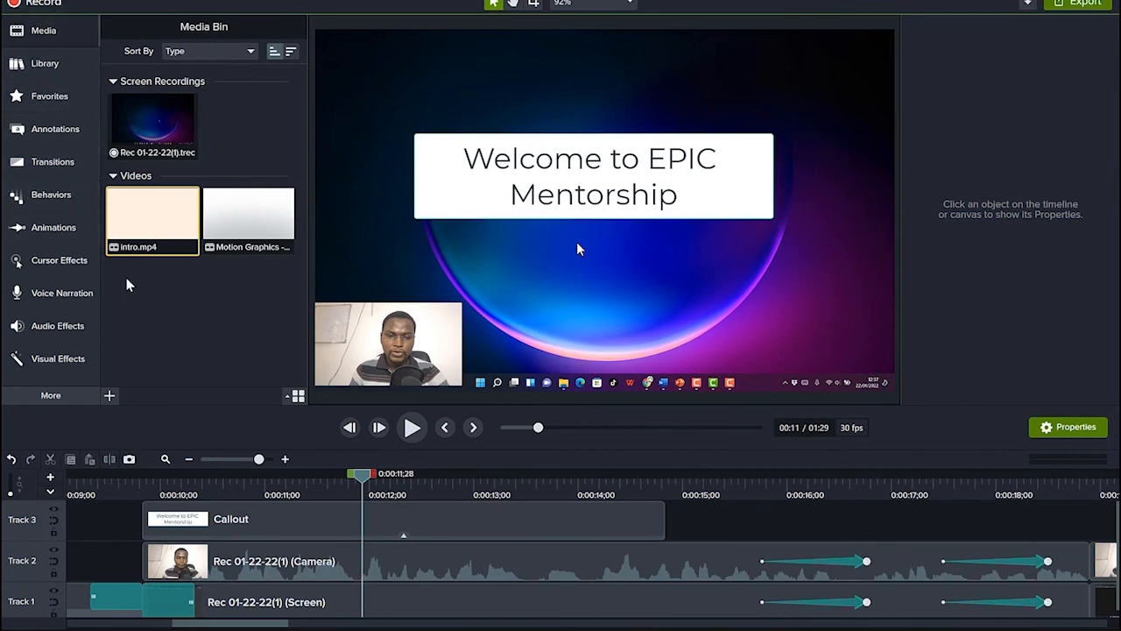
Step: Return to Camtasia and save the project as "Demo 1 project" in the Camtasia for beginners folder
left_click(10, 0)
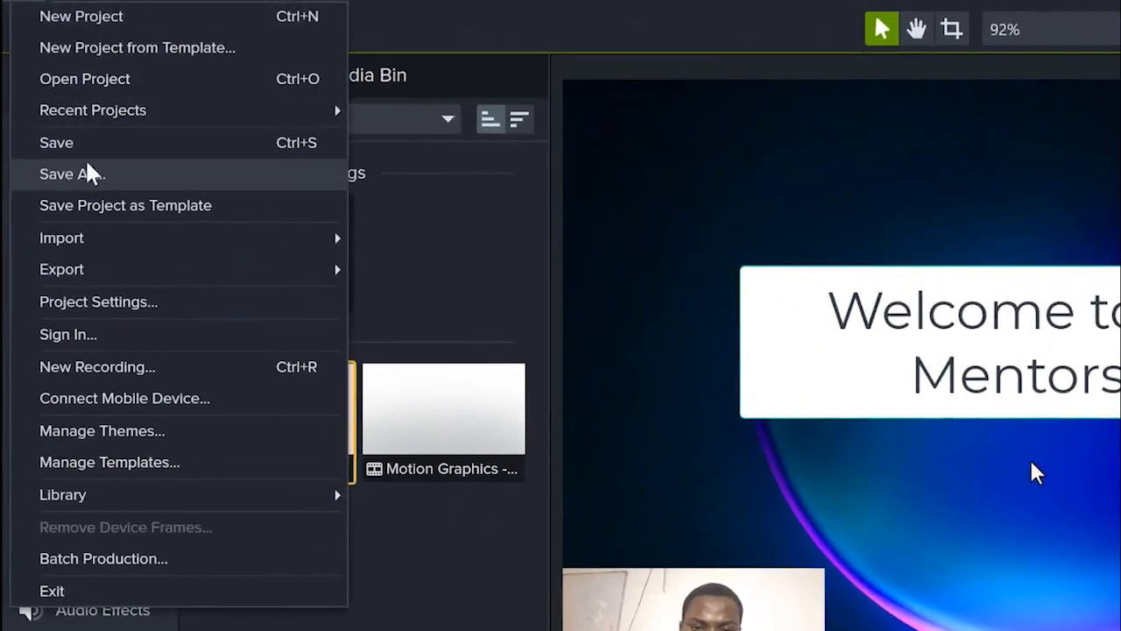
left_click(70, 138)
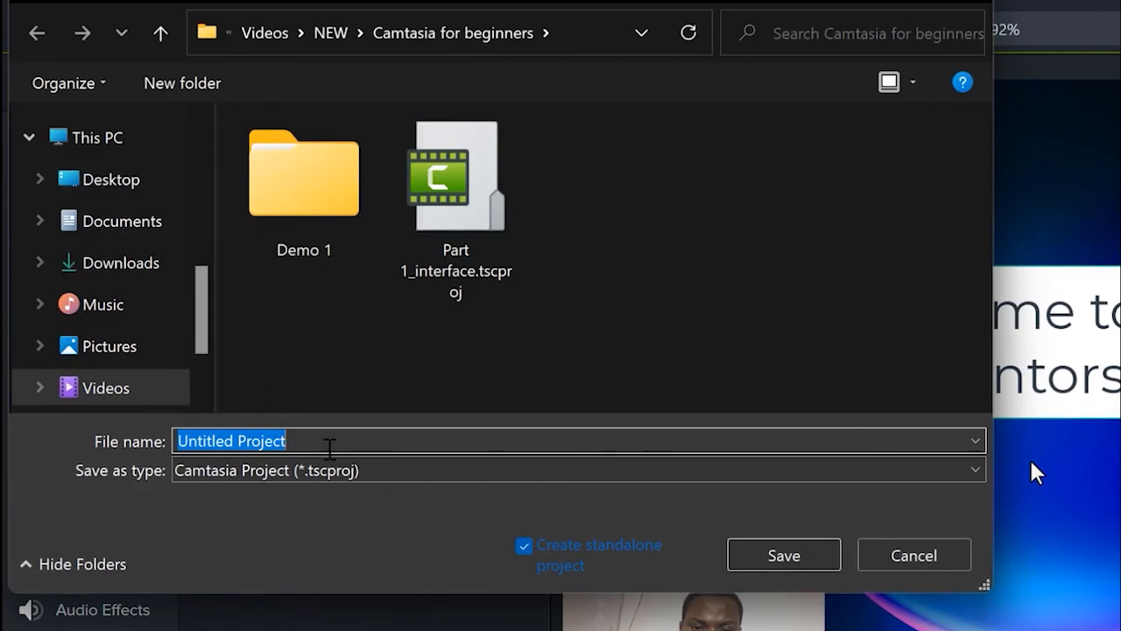
type("Demo ")
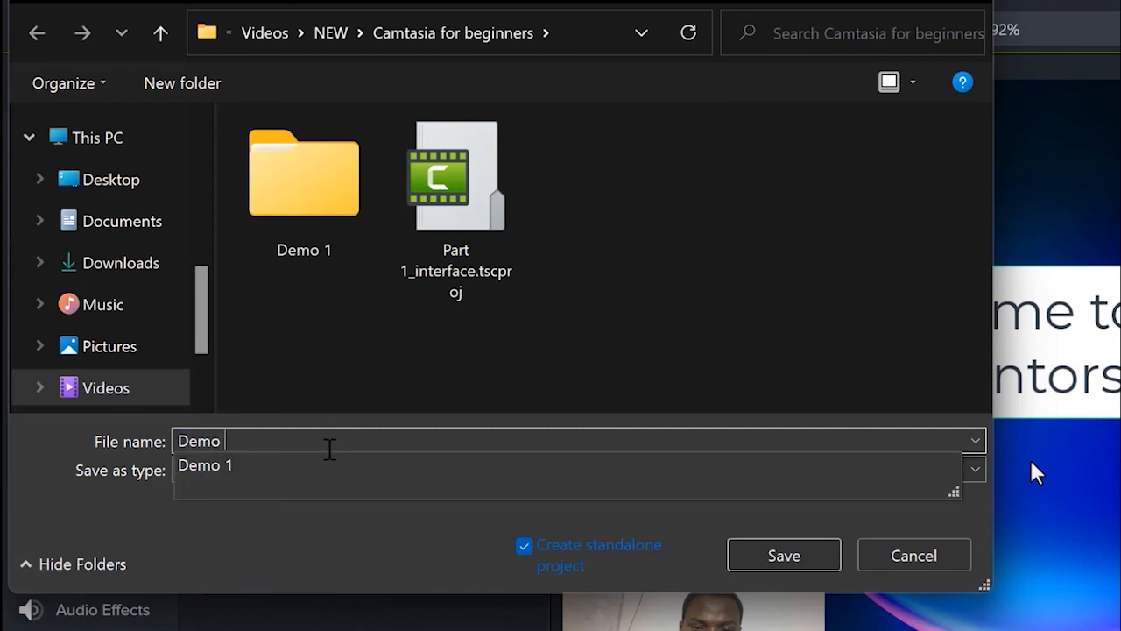
type("1 project")
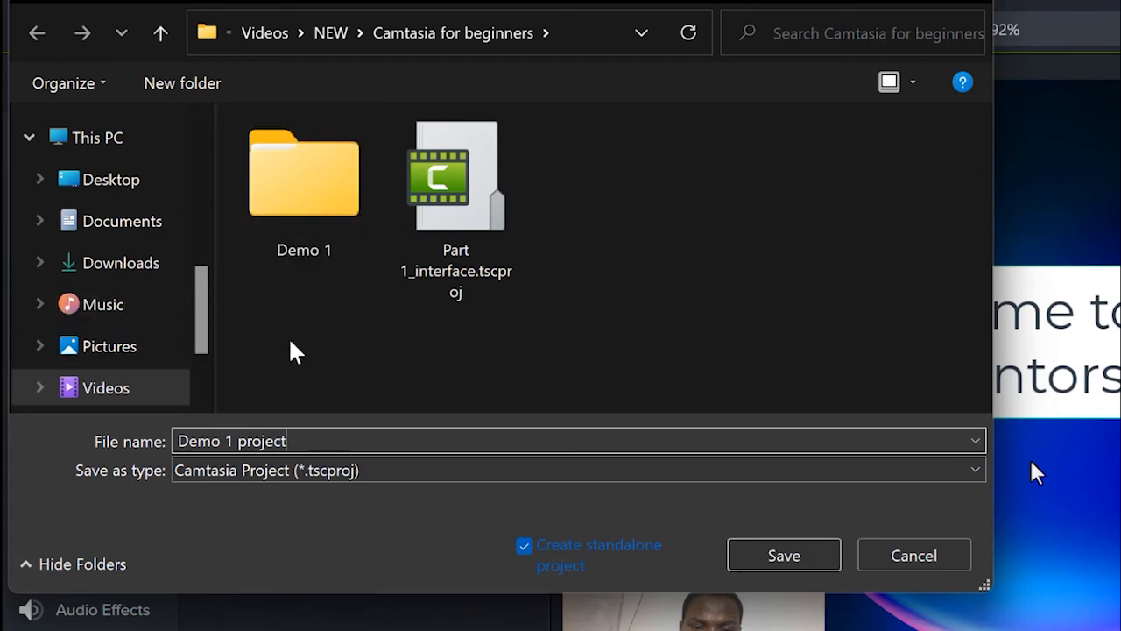
left_click(796, 559)
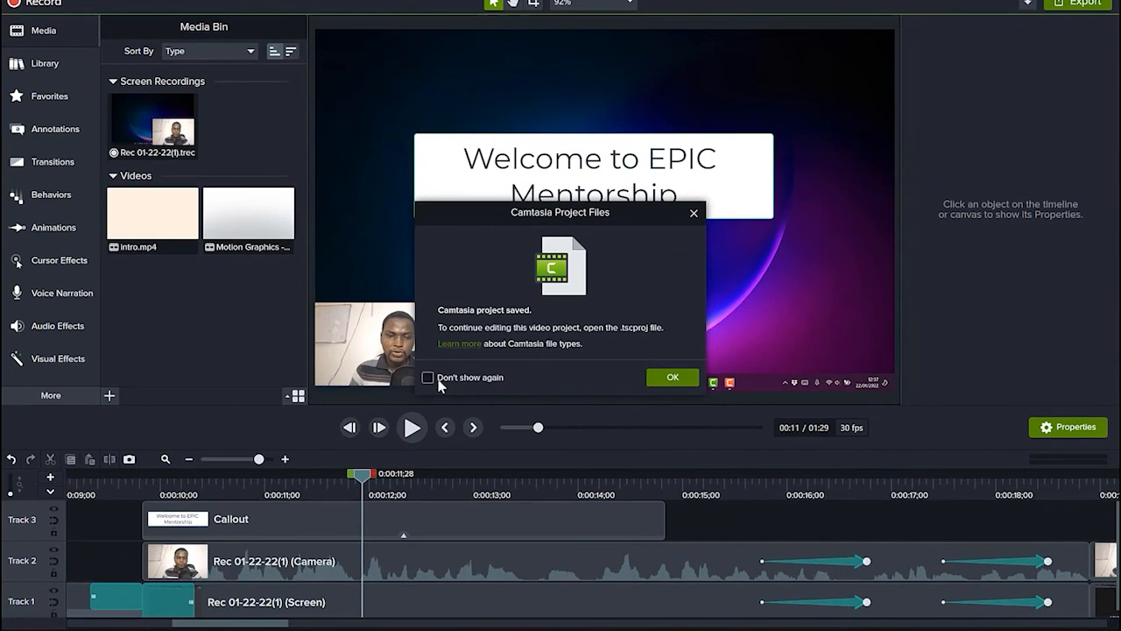
left_click(669, 378)
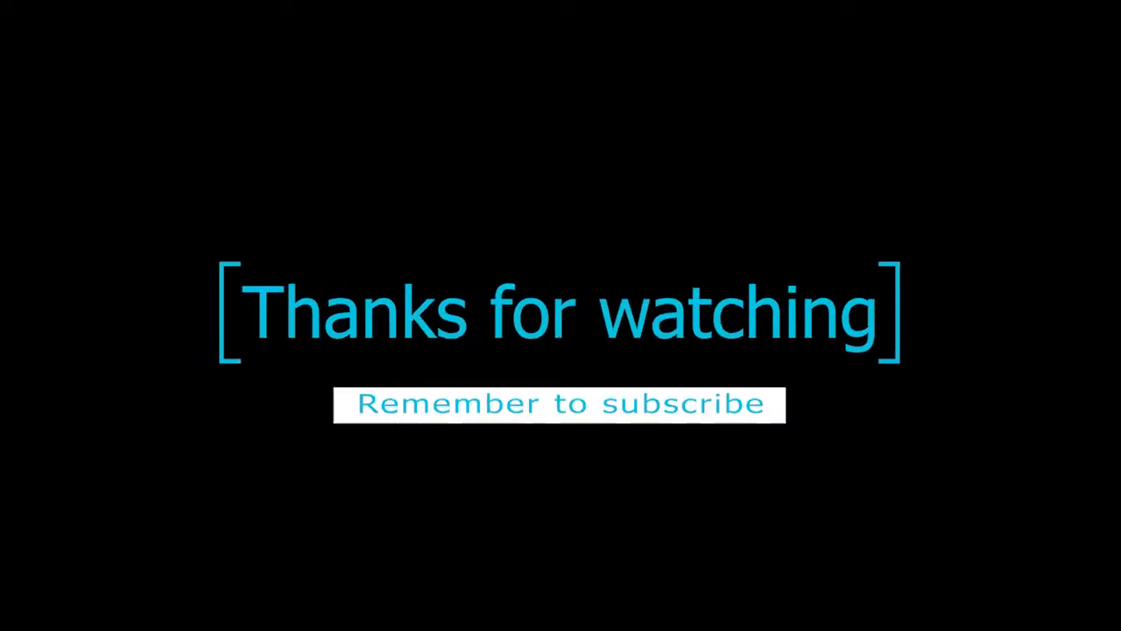